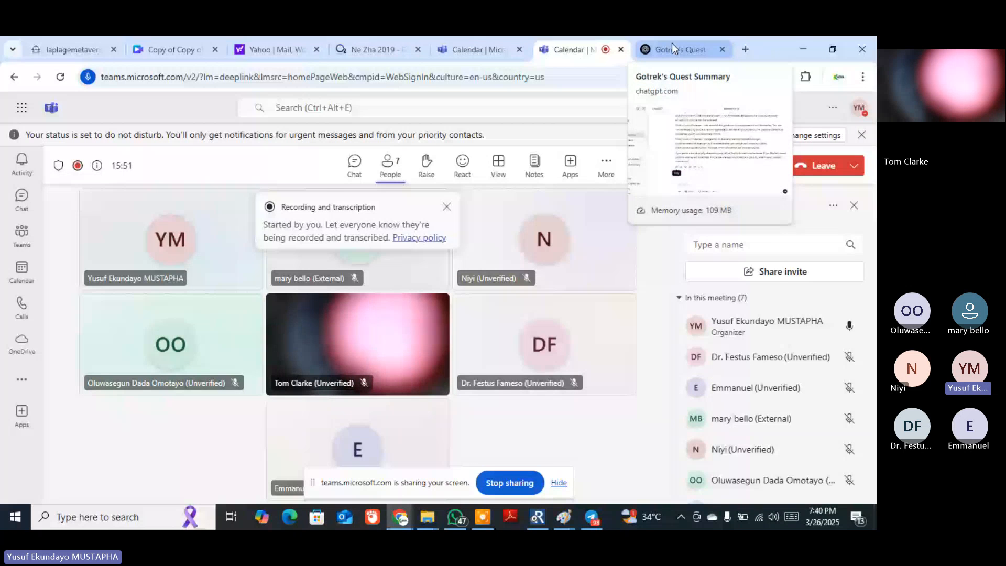
# Step: Close the message tab and load klevabooks.com in a new Chrome tab
pyautogui.click(672, 47)
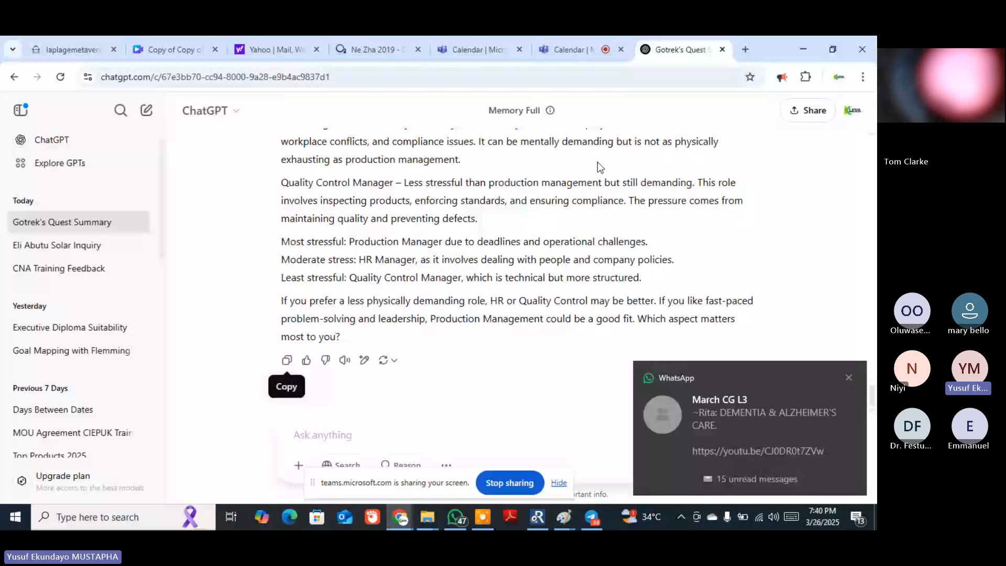
pyautogui.click(420, 48)
pyautogui.hotkey('ctrl', 't')
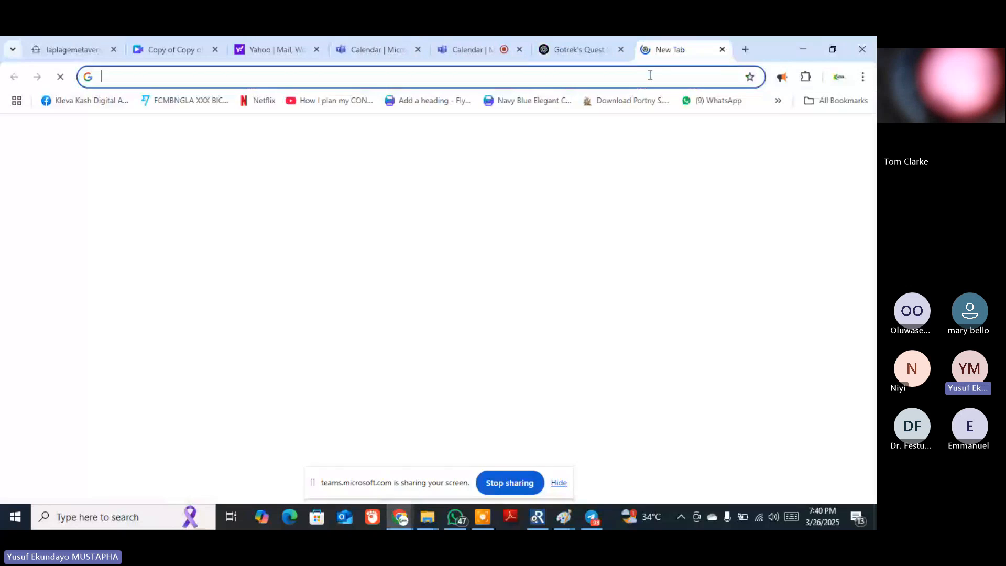
pyautogui.write('klea')
pyautogui.press('BackSpace')
pyautogui.write('vabook')
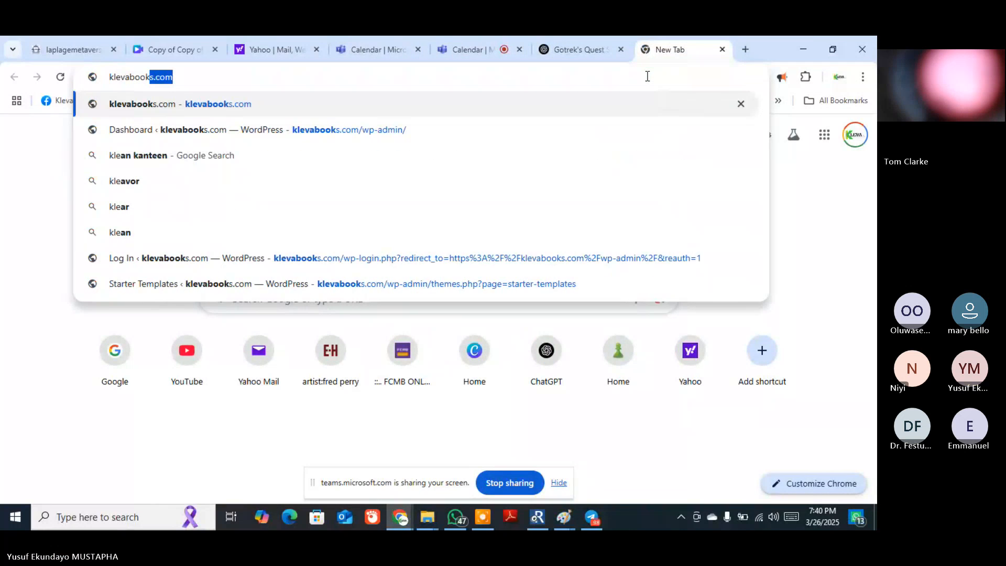
pyautogui.press('Return')
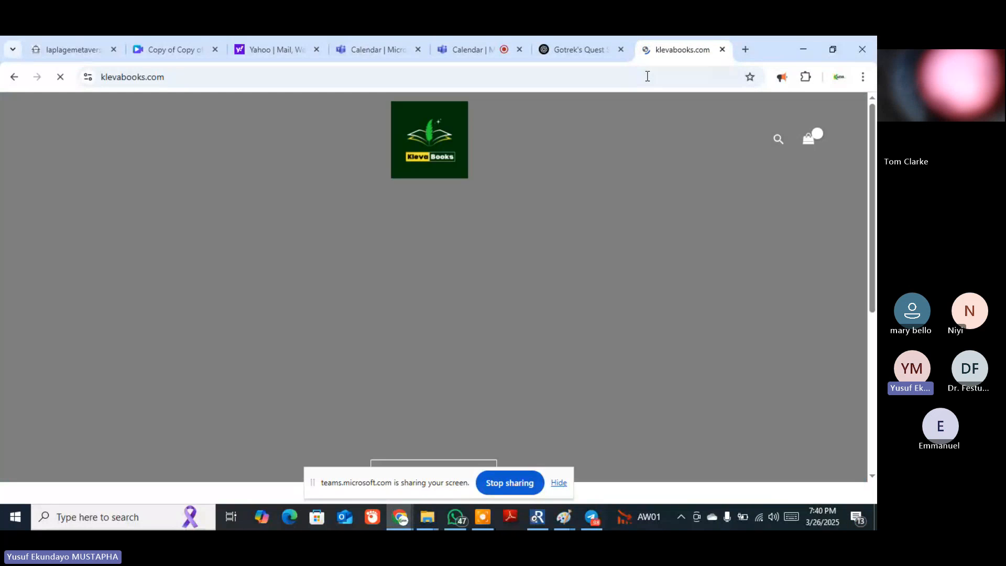
# Step: Check the homepage, then start appending /wp to the site address
pyautogui.scroll(-8, 685, 361)
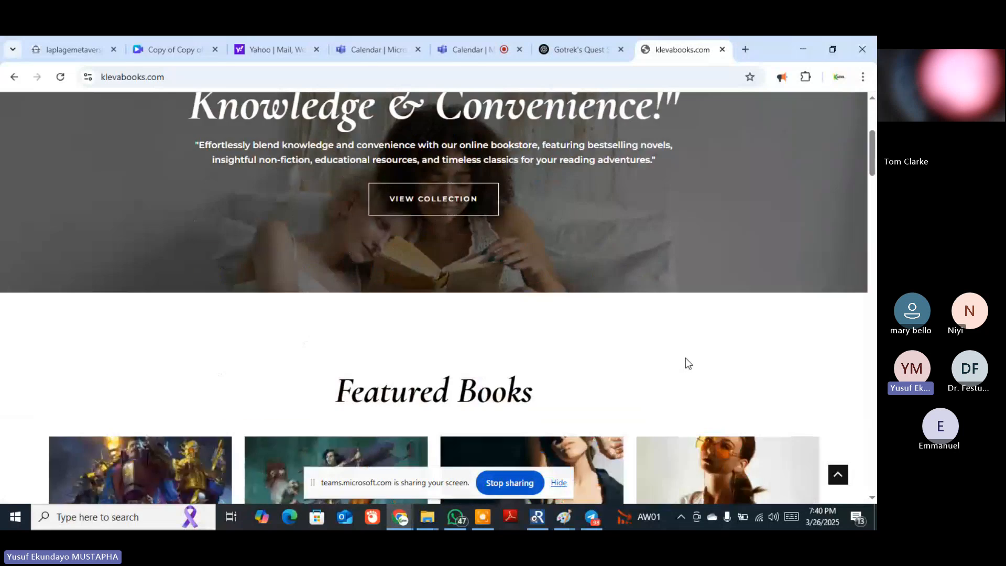
pyautogui.scroll(8, 685, 358)
pyautogui.click(261, 77)
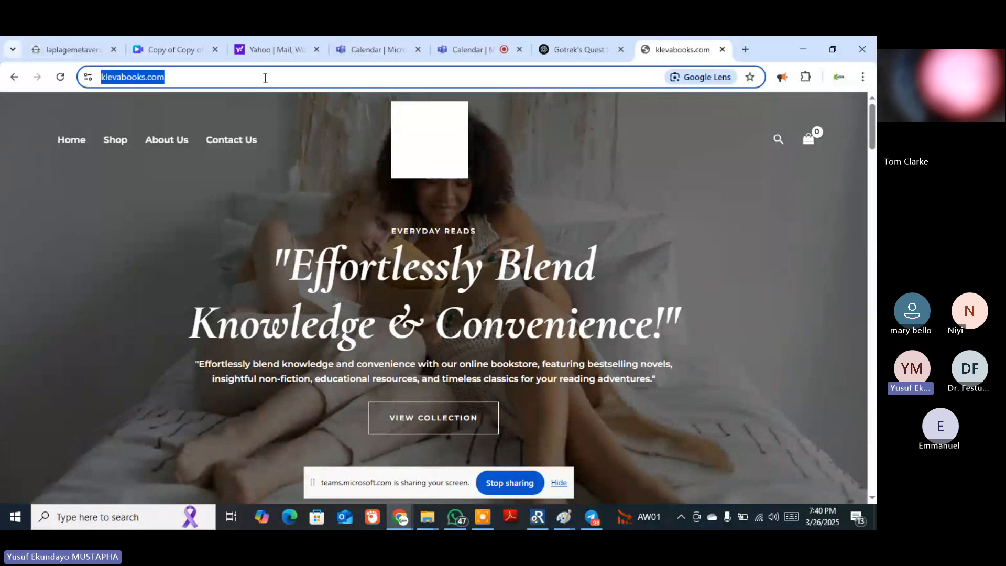
pyautogui.click(301, 79)
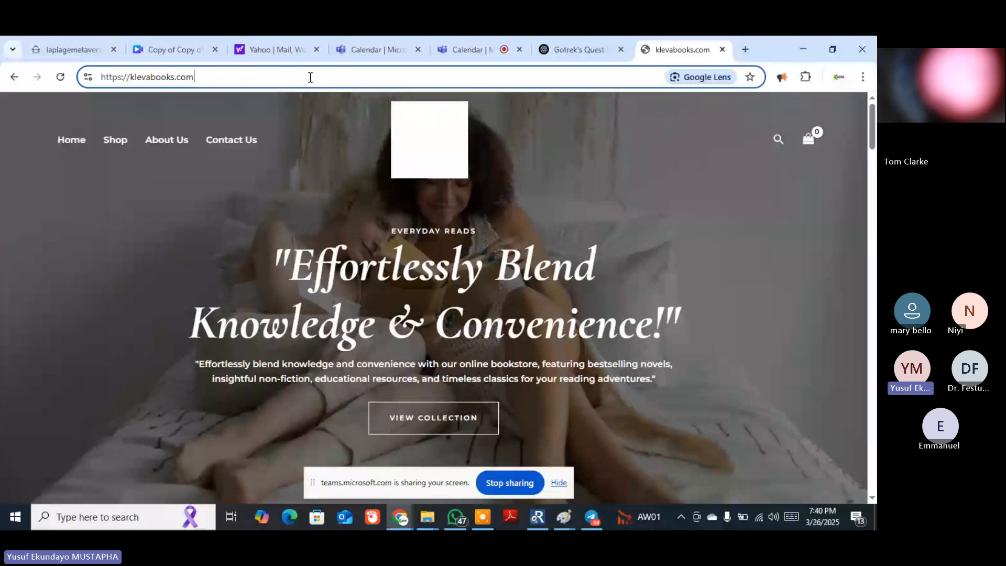
pyautogui.write('/wp')
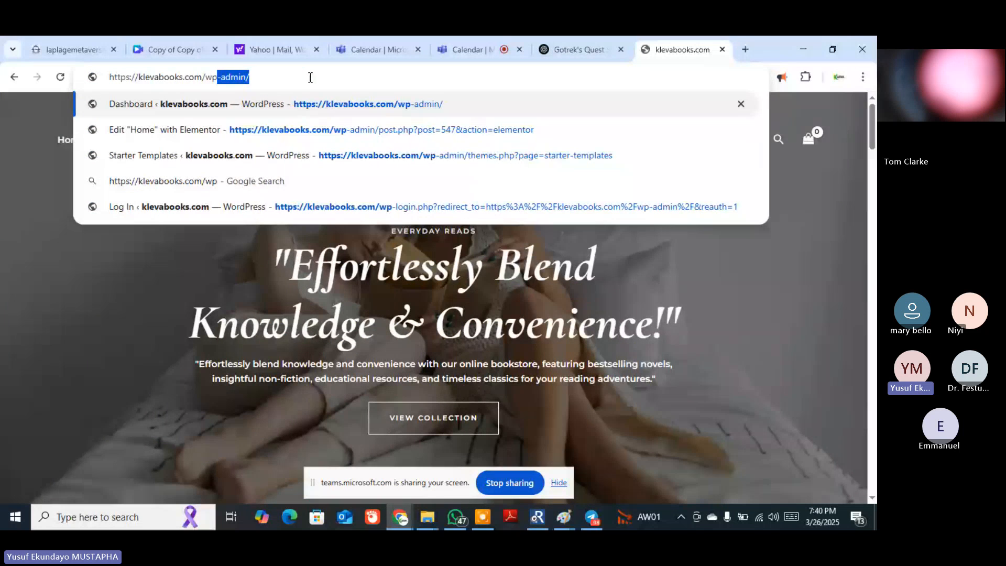
# Step: Log in to klevabooks.com wp-admin and go to Plugins > Installed Plugins
pyautogui.press('Return')
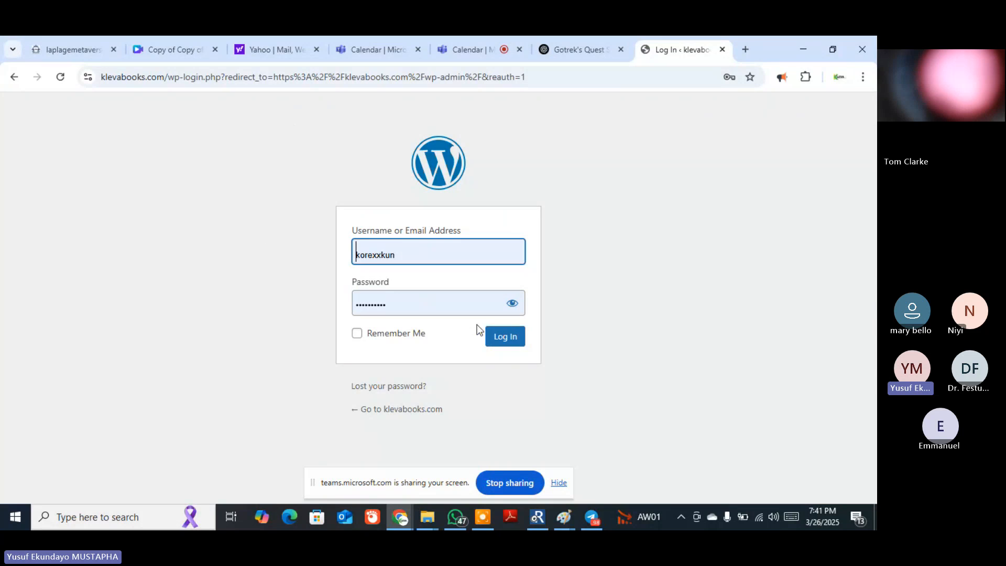
pyautogui.click(501, 339)
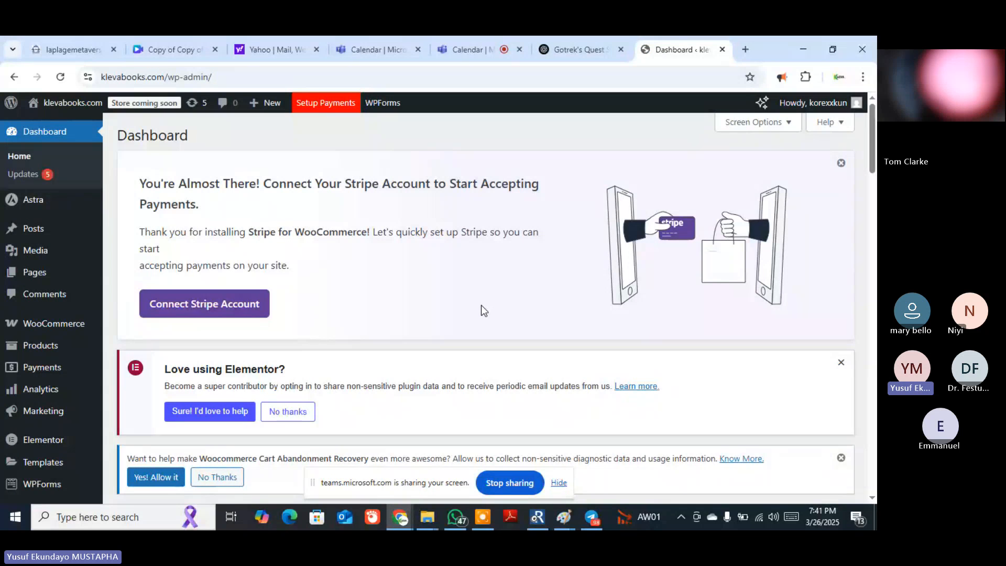
pyautogui.scroll(-2, 63, 389)
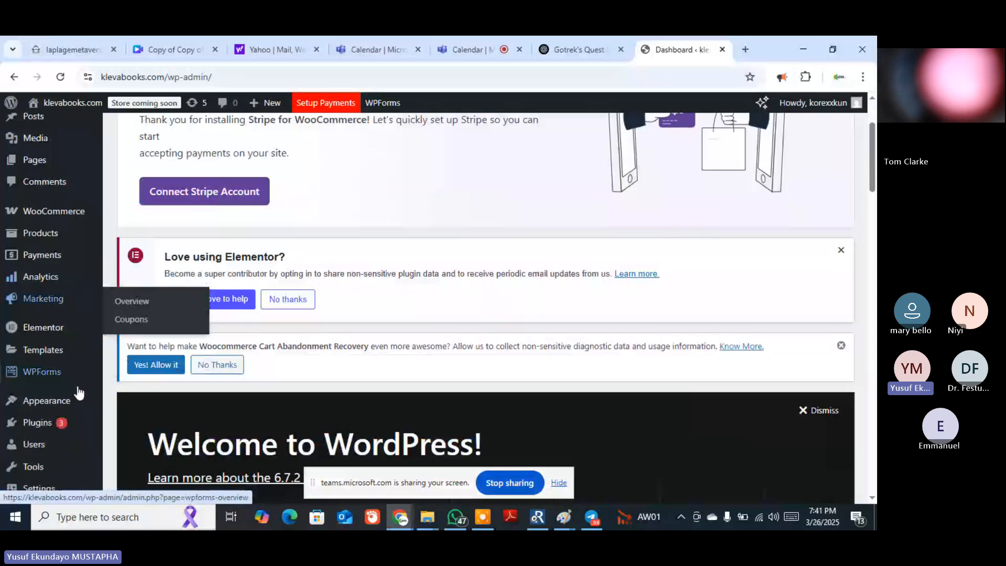
pyautogui.scroll(-1, 78, 391)
pyautogui.moveTo(64, 414)
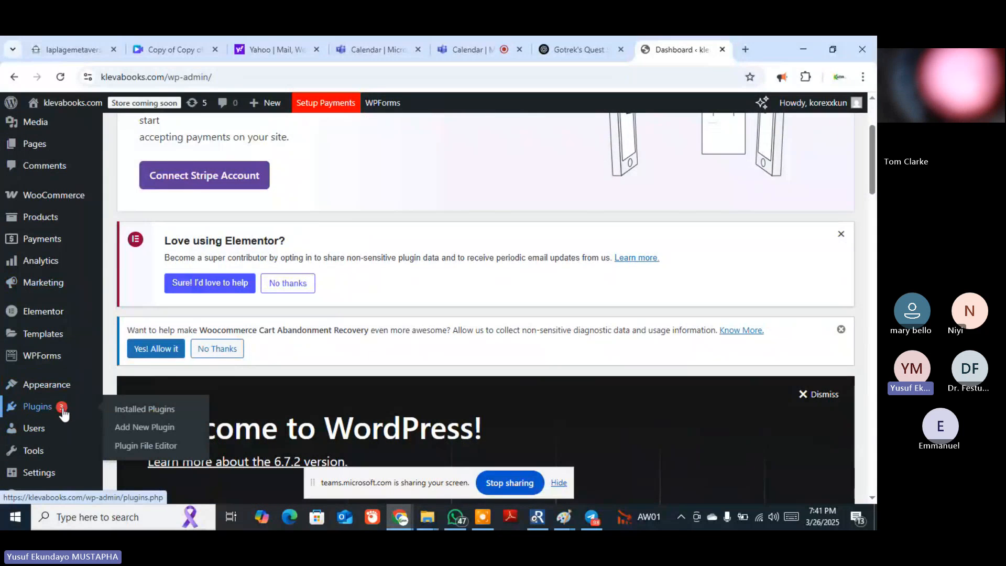
pyautogui.click(132, 414)
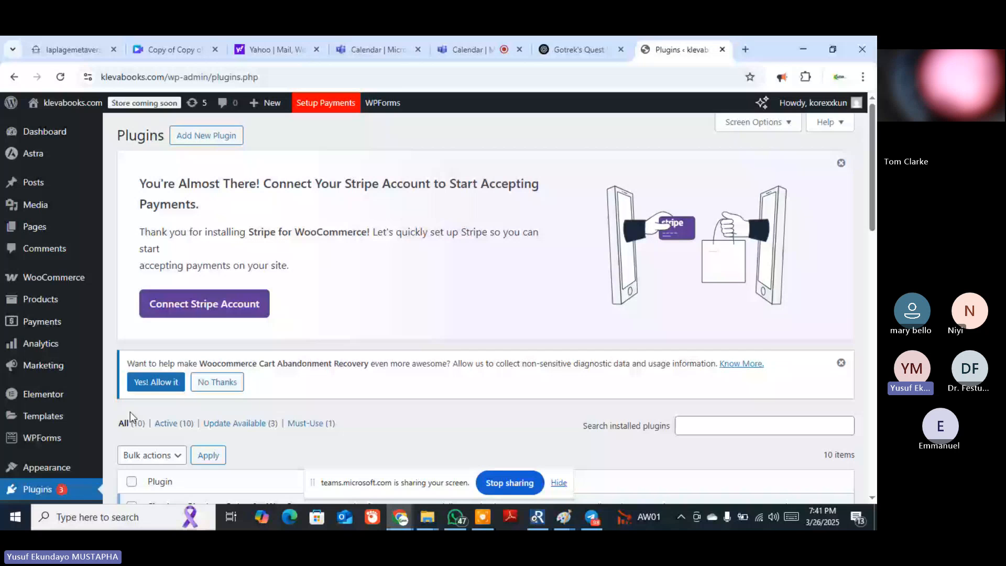
# Step: Admit the waiting guest into the Teams meeting and return to WordPress Plugins
pyautogui.click(481, 47)
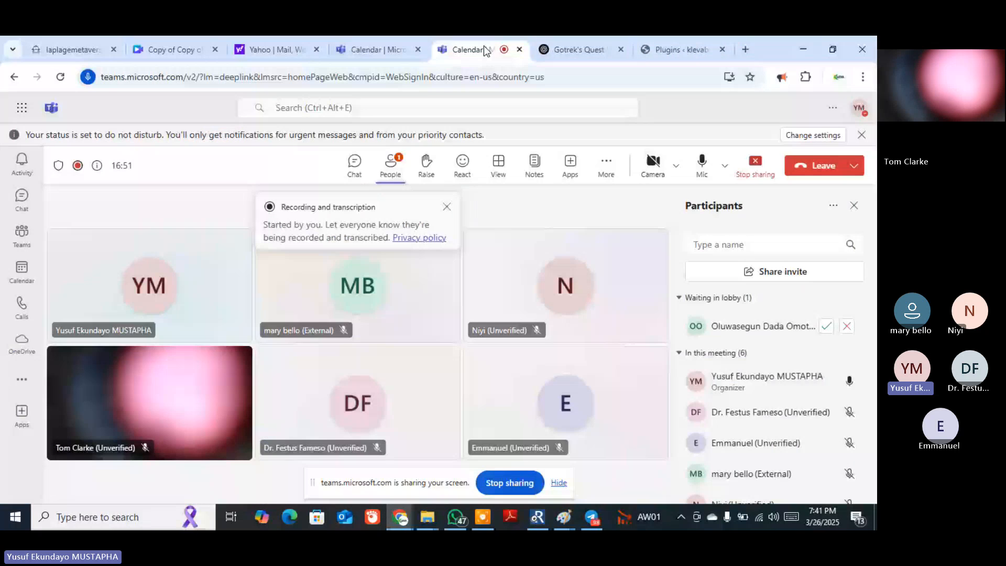
pyautogui.click(825, 326)
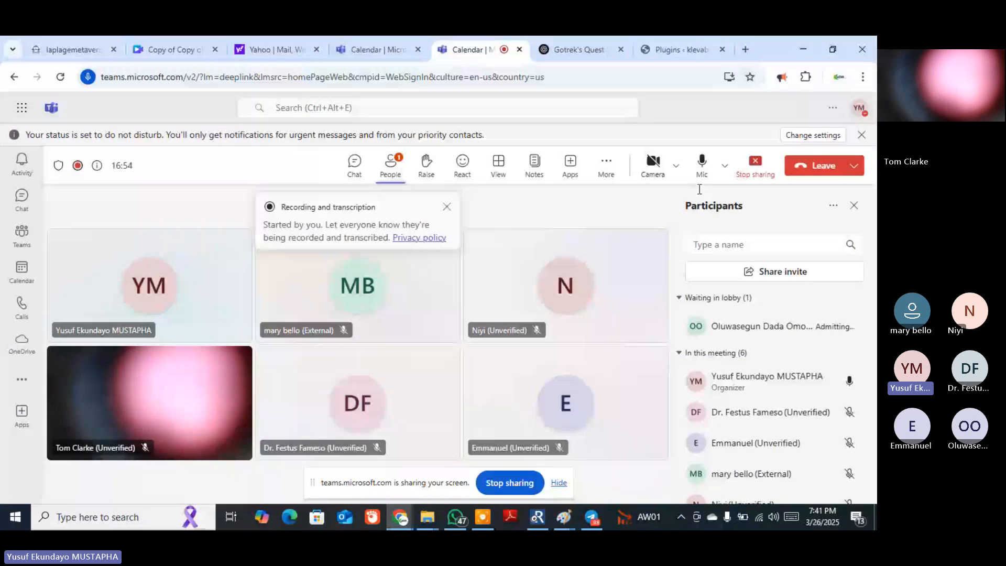
pyautogui.click(666, 54)
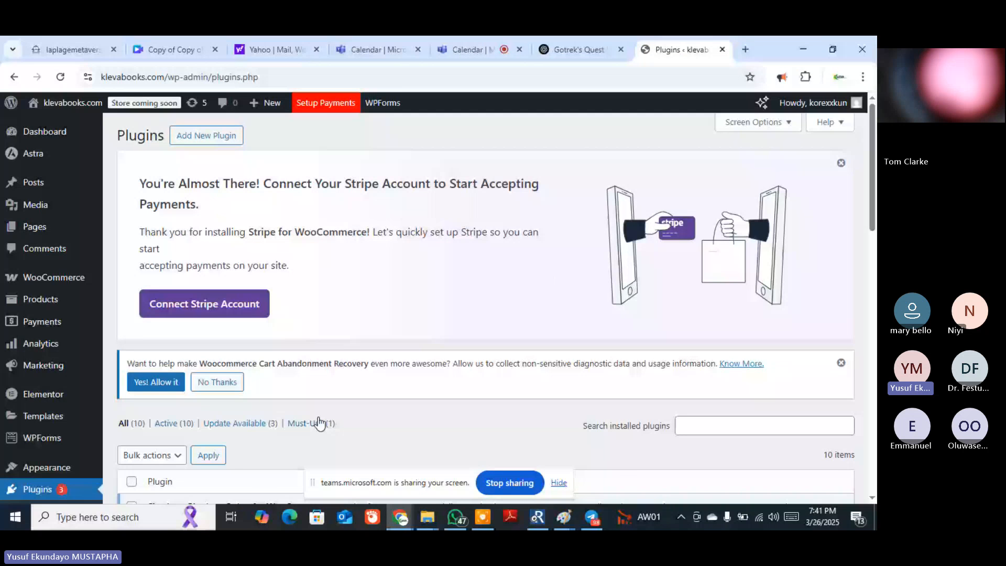
# Step: Open Add New Plugin and browse the Featured plugins listing
pyautogui.scroll(-1, 316, 424)
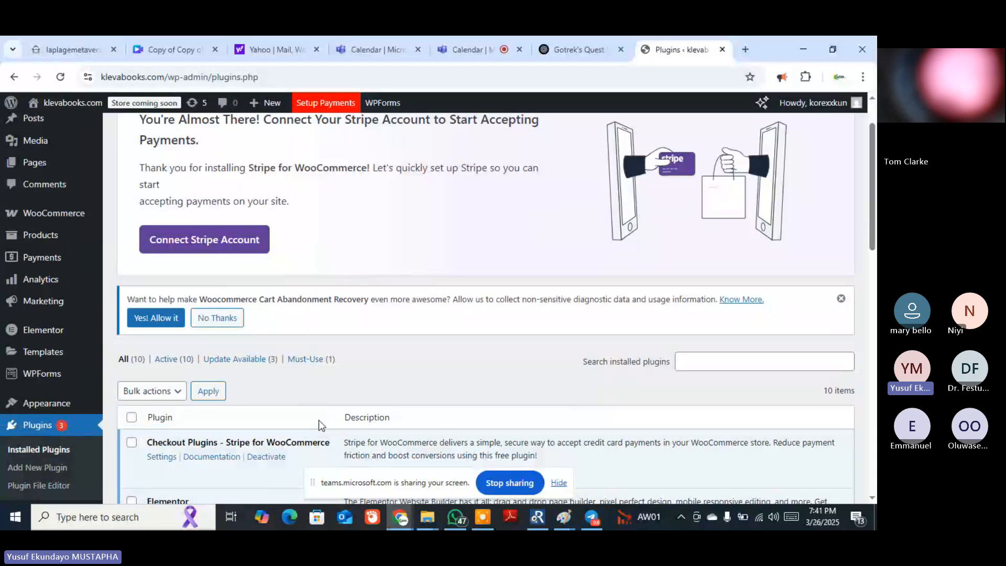
pyautogui.scroll(1, 363, 329)
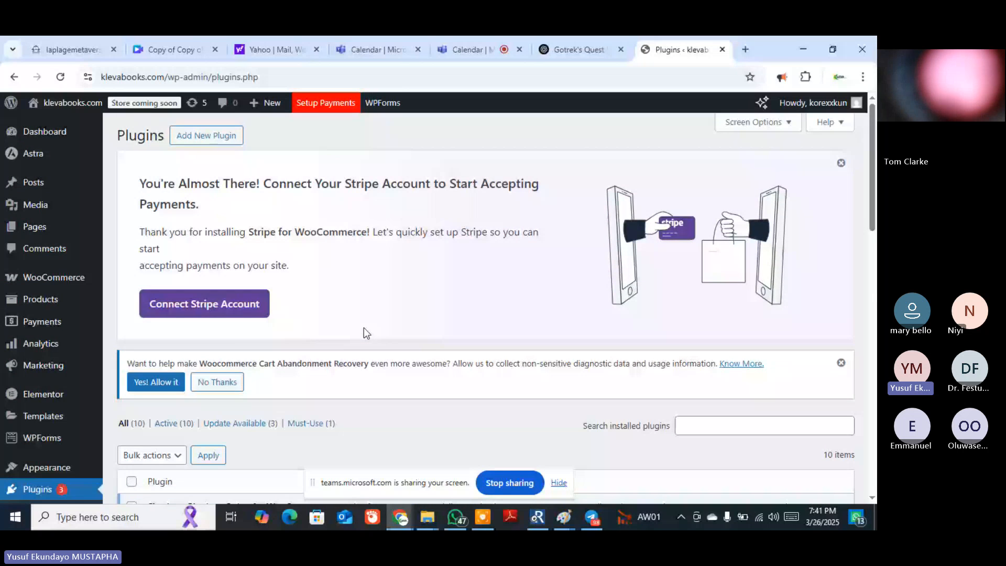
pyautogui.click(225, 142)
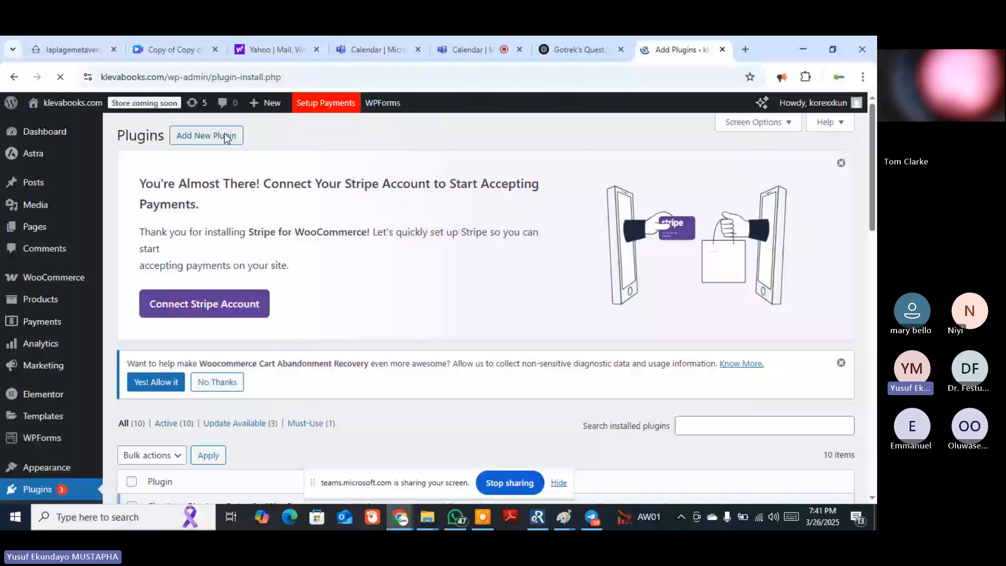
pyautogui.scroll(-1, 456, 304)
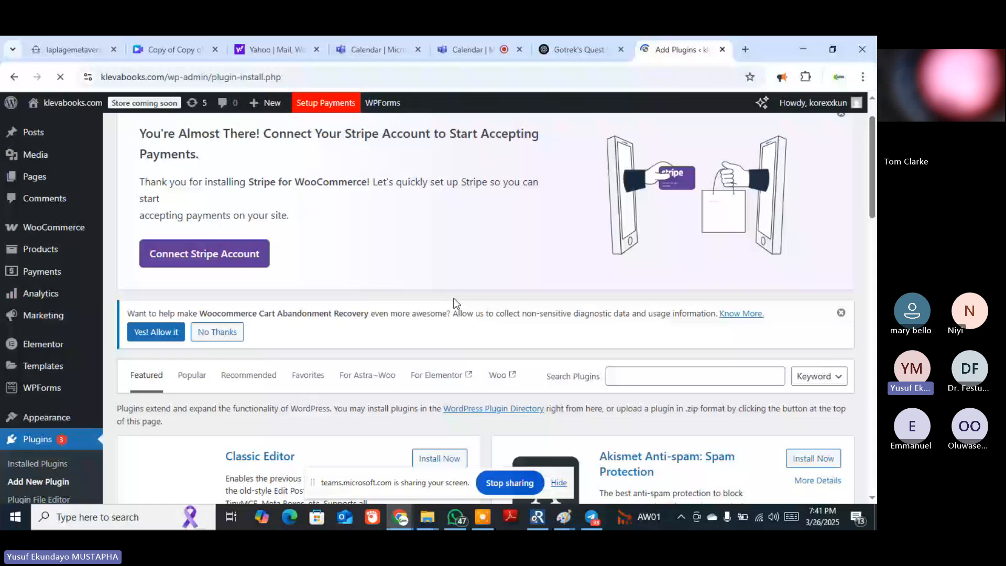
pyautogui.scroll(-3, 457, 303)
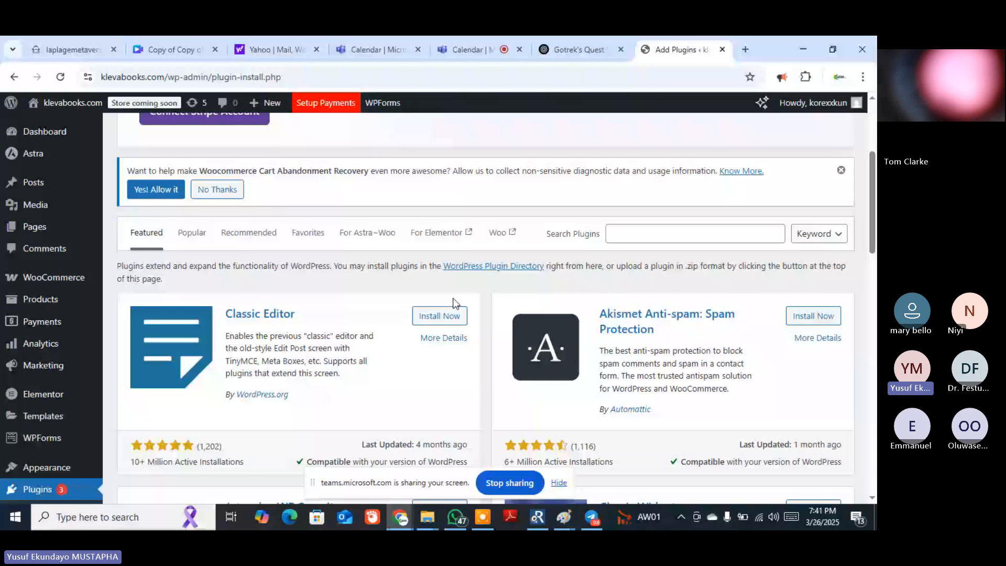
# Step: Search plugins for 'click to chat' and browse the results, led by Click to Chat – HoliThemes
pyautogui.click(670, 233)
pyautogui.click(623, 392)
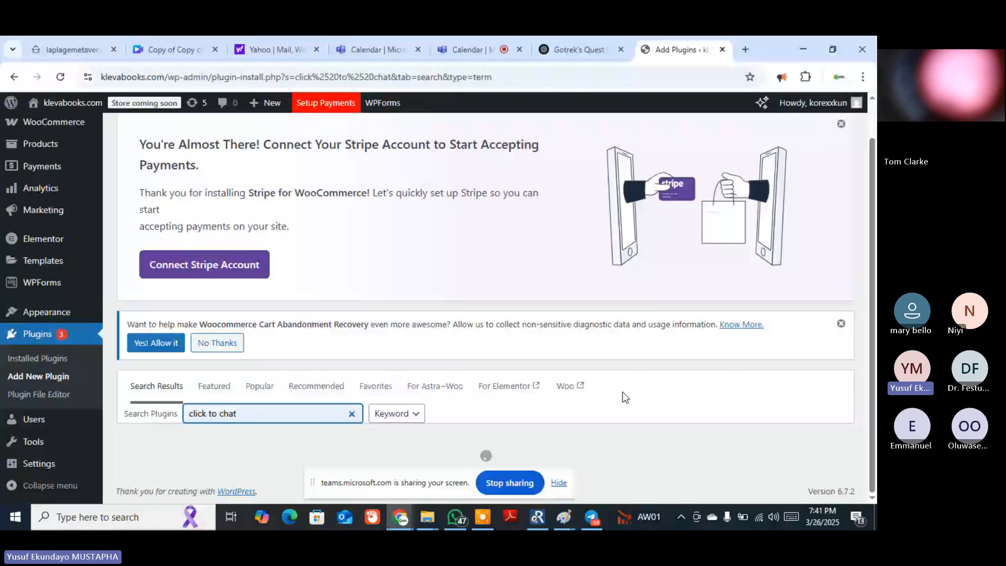
pyautogui.scroll(-3, 624, 393)
pyautogui.scroll(-1, 681, 356)
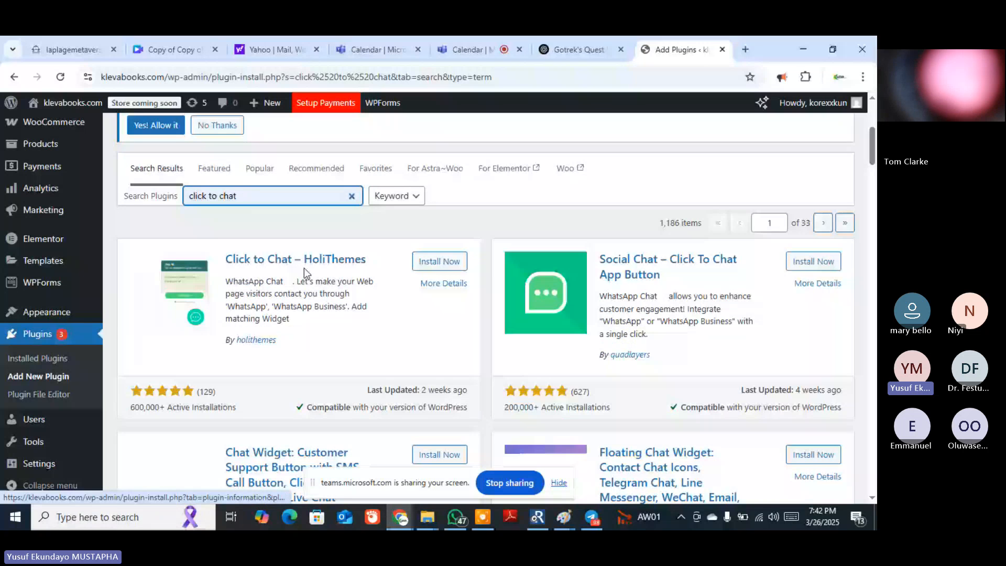
pyautogui.click(473, 50)
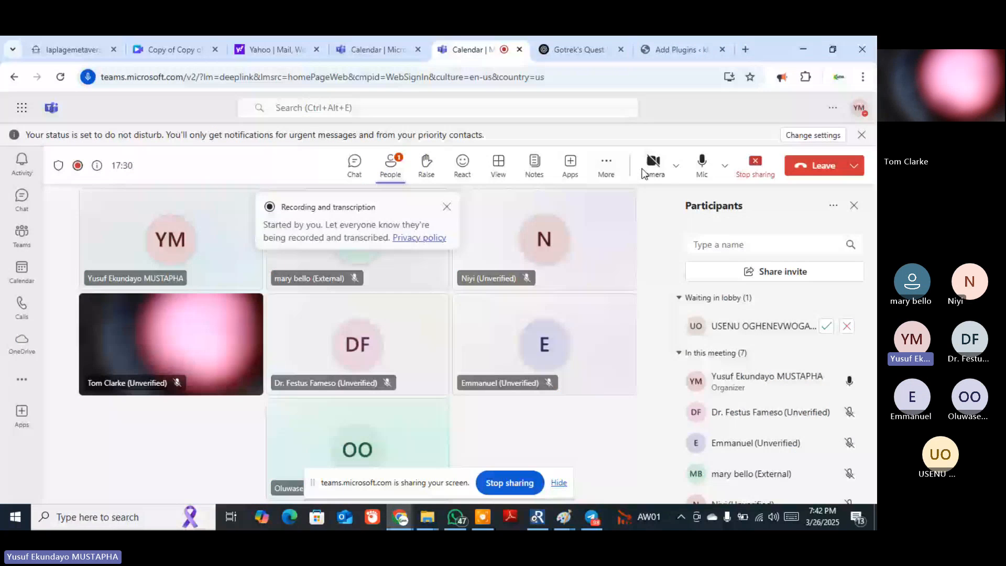
pyautogui.click(662, 48)
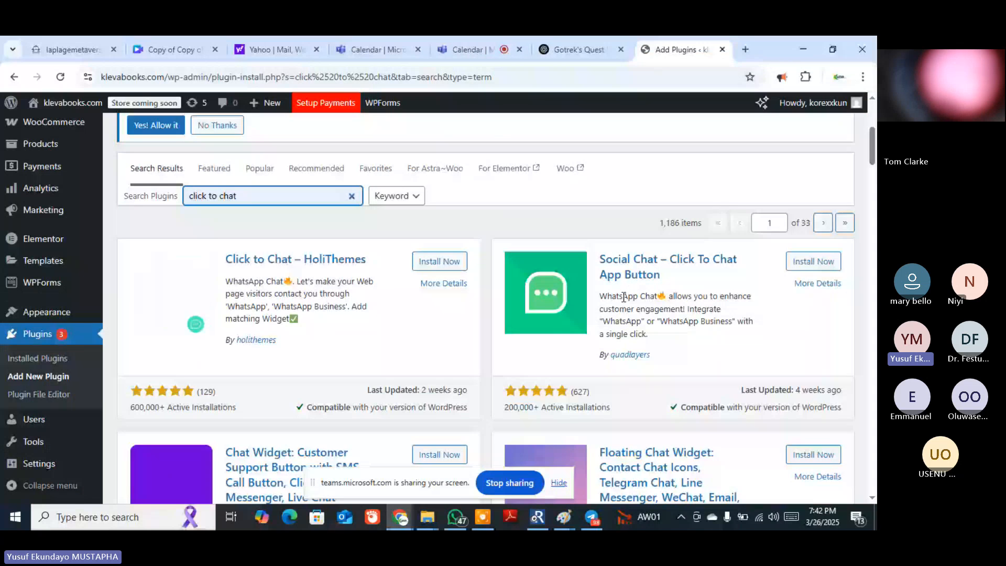
pyautogui.scroll(-2, 623, 297)
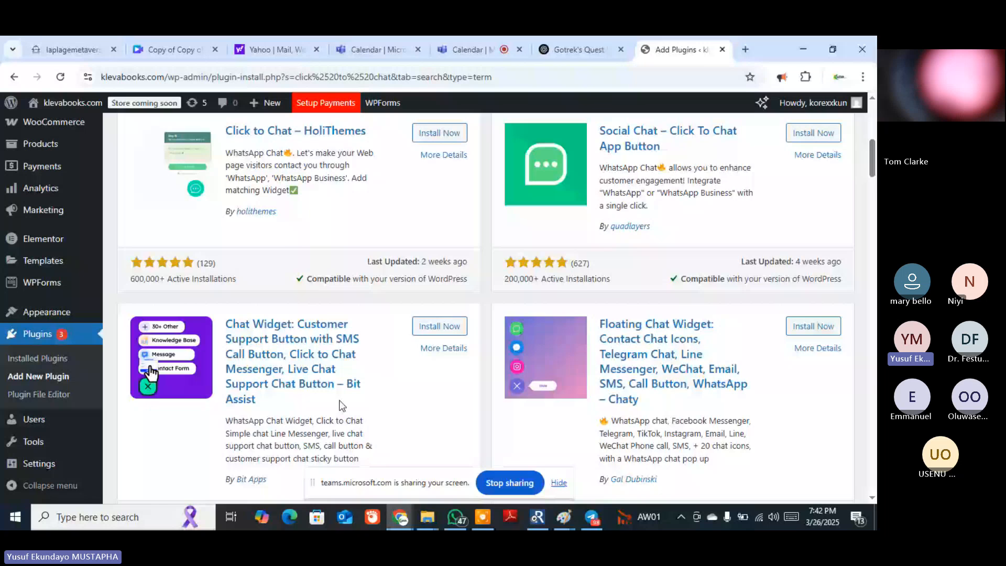
pyautogui.scroll(-3, 341, 405)
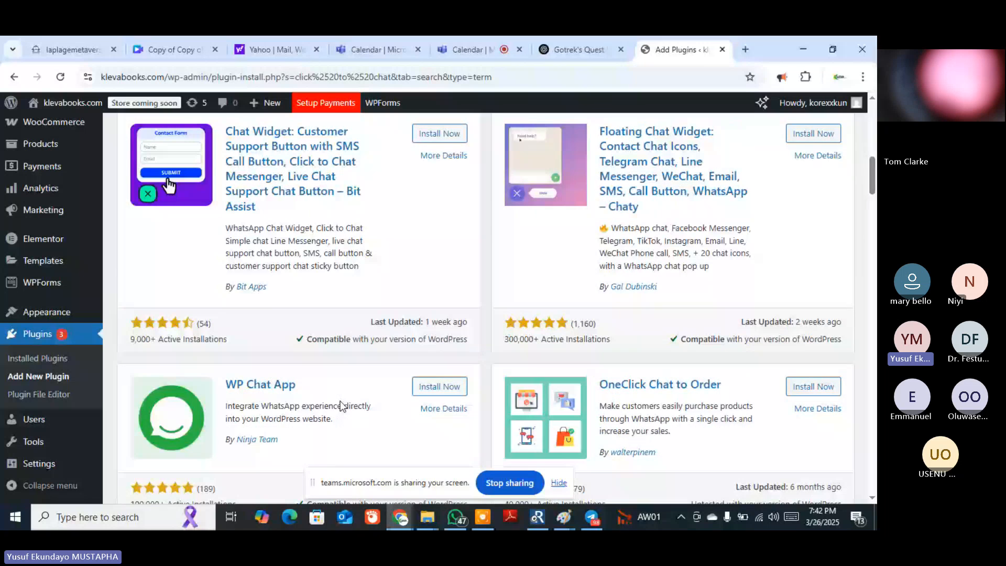
pyautogui.scroll(8, 582, 231)
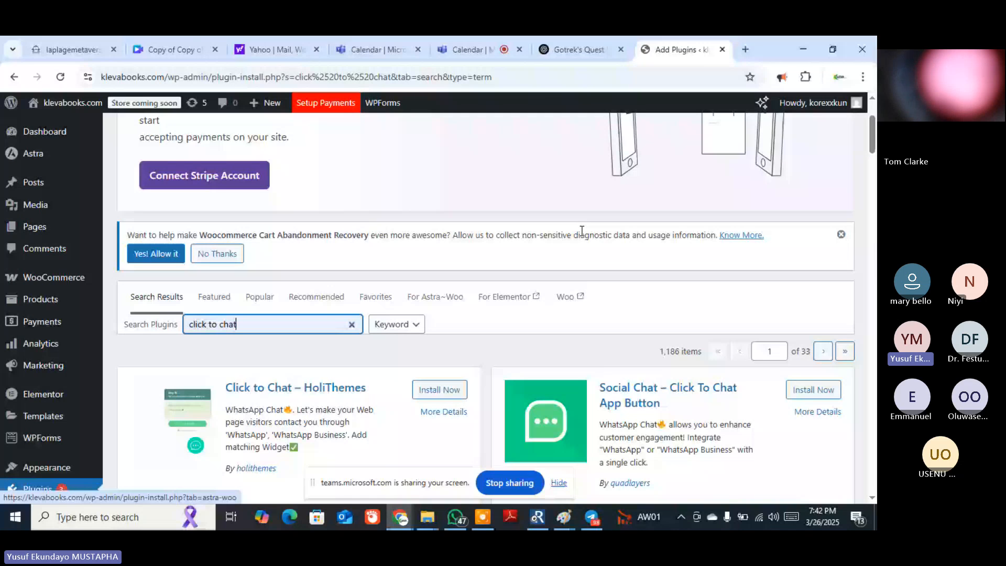
# Step: Load klevabooks.com in a new tab, then return to the plugin search results
pyautogui.click(744, 50)
pyautogui.write('klevabooks.com')
pyautogui.press('Return')
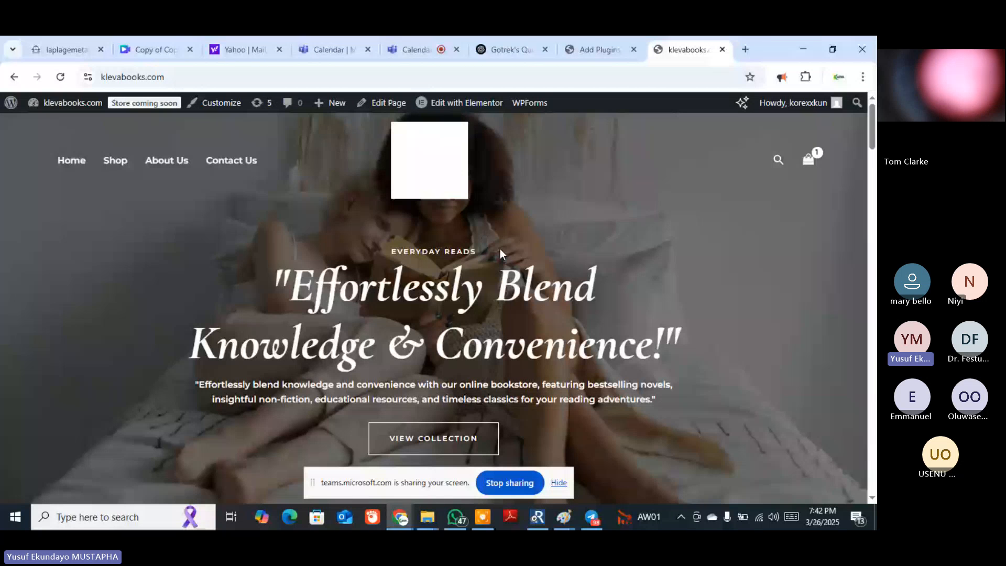
pyautogui.click(599, 50)
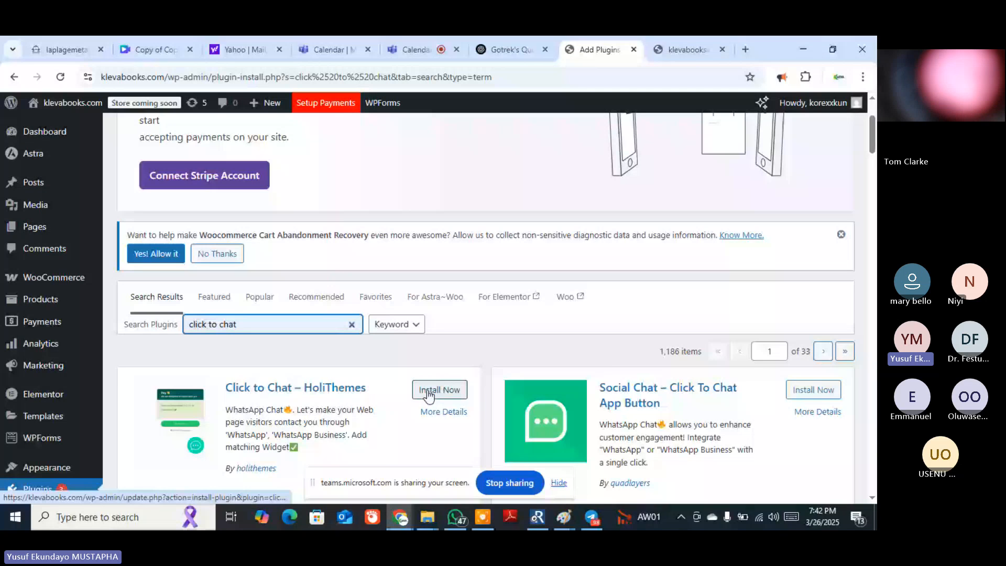
# Step: Install and activate Click to Chat – HoliThemes, then open its settings page
pyautogui.click(430, 393)
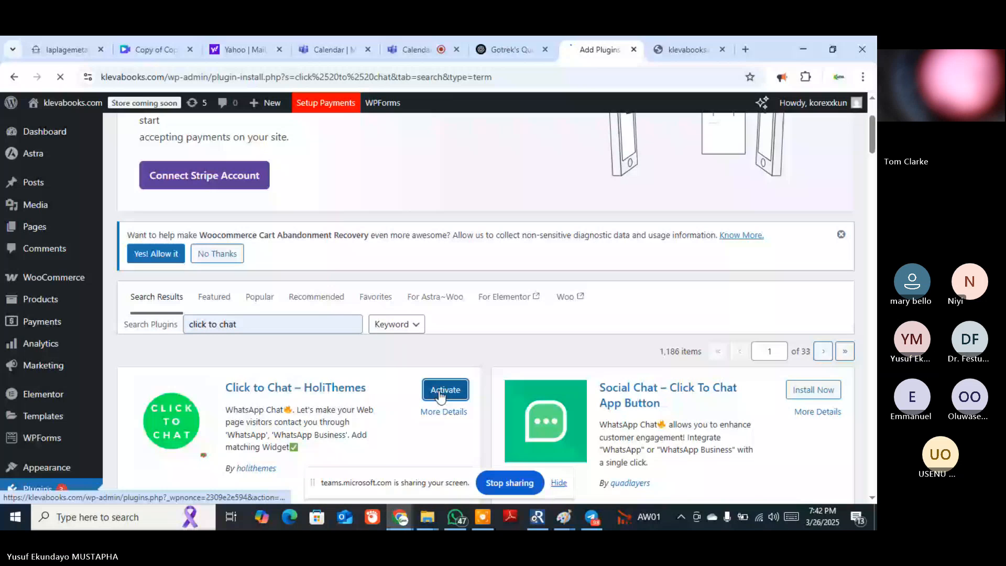
pyautogui.click(439, 396)
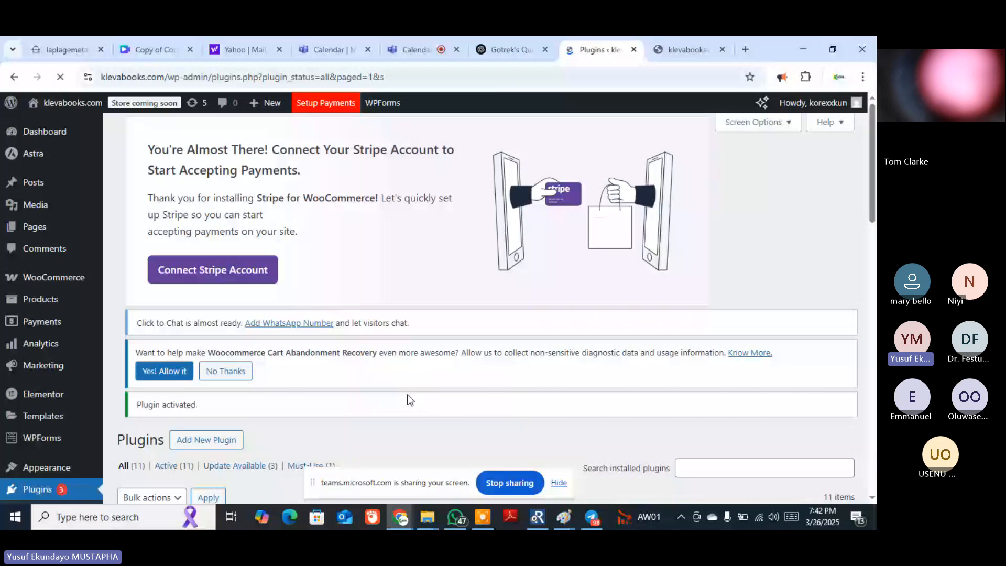
pyautogui.scroll(-10, 410, 399)
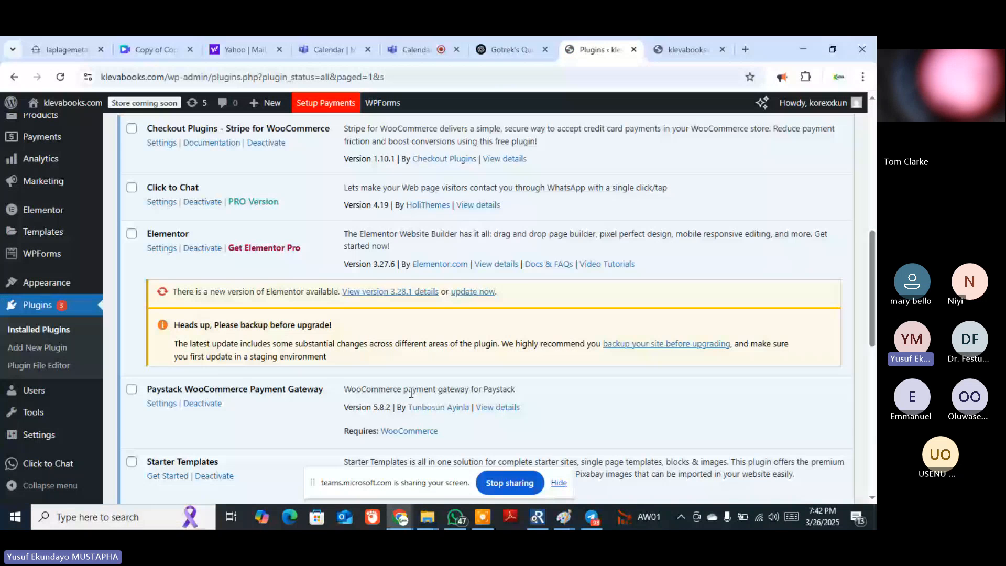
pyautogui.scroll(-6, 411, 393)
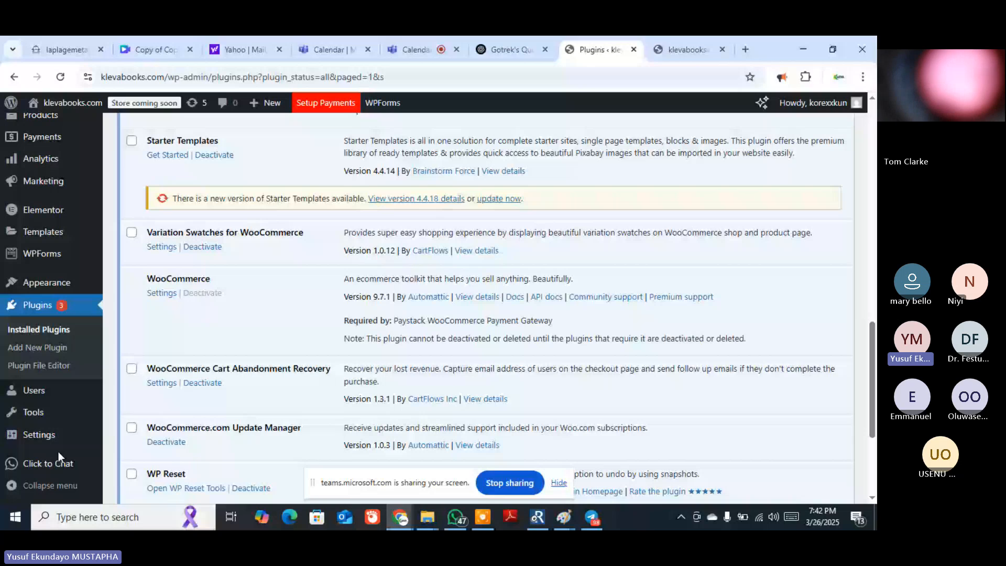
pyautogui.moveTo(55, 464)
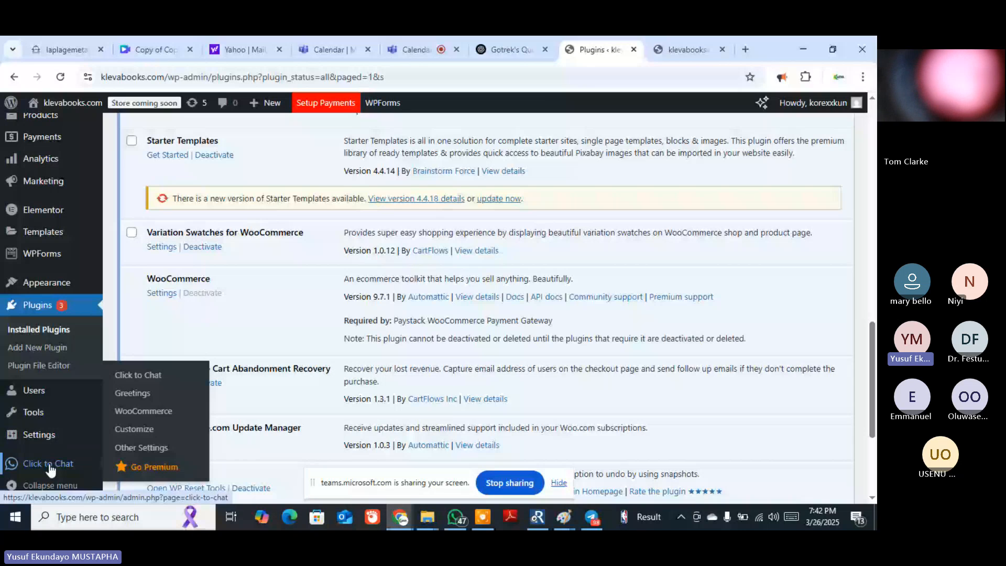
pyautogui.click(140, 383)
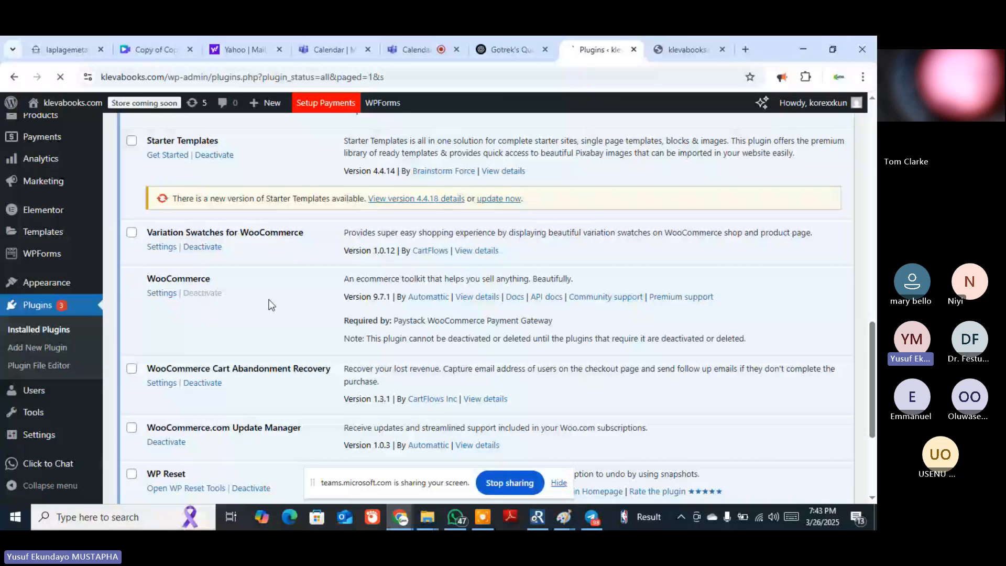
pyautogui.scroll(-2, 237, 252)
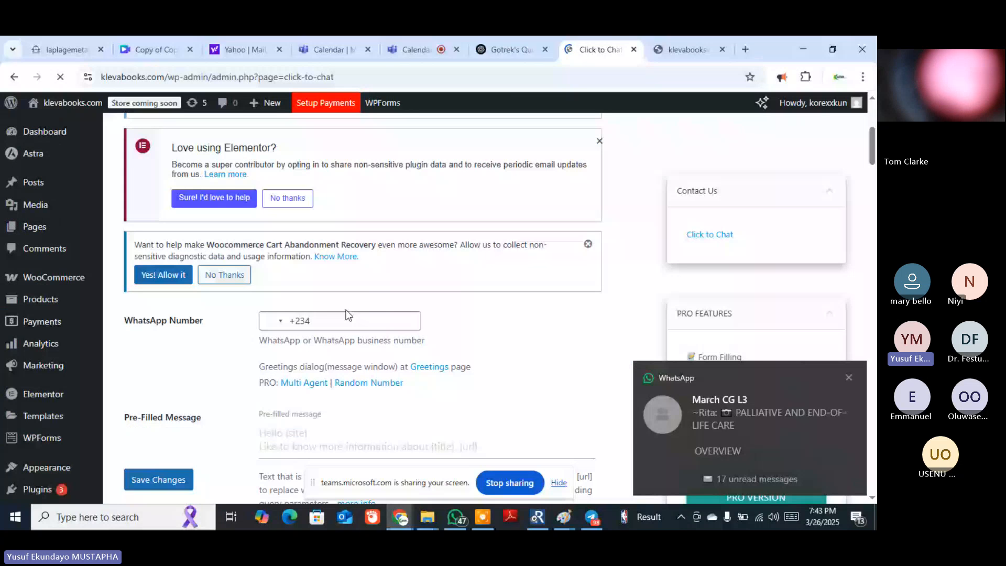
# Step: Enter the business's WhatsApp phone number in Click to Chat's WhatsApp Number field
pyautogui.click(377, 320)
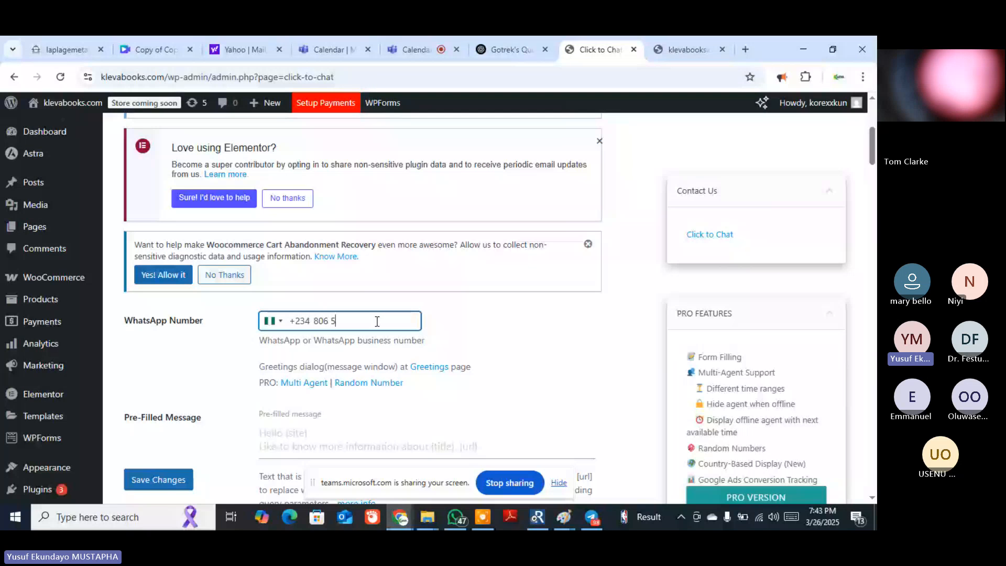
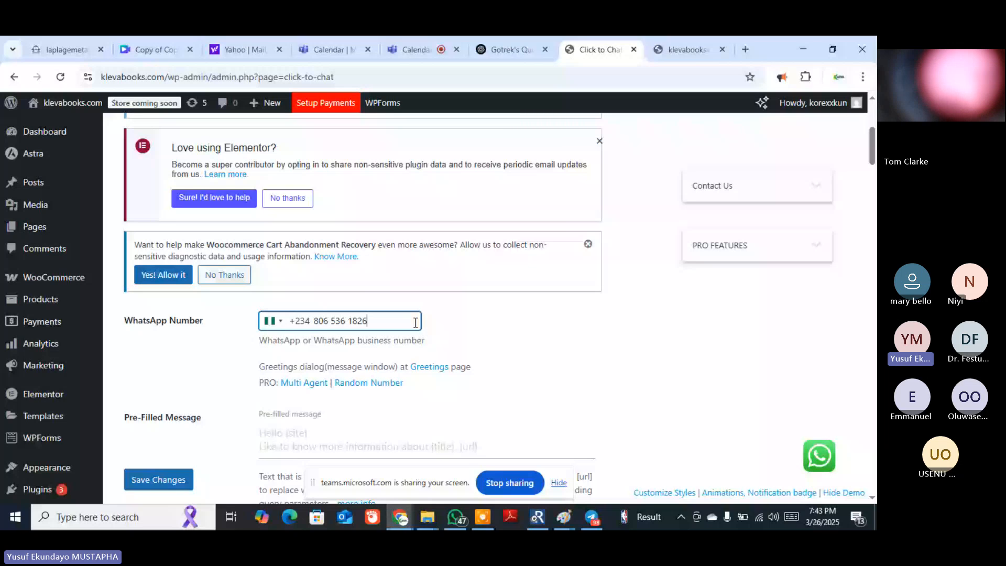
pyautogui.scroll(-2, 338, 325)
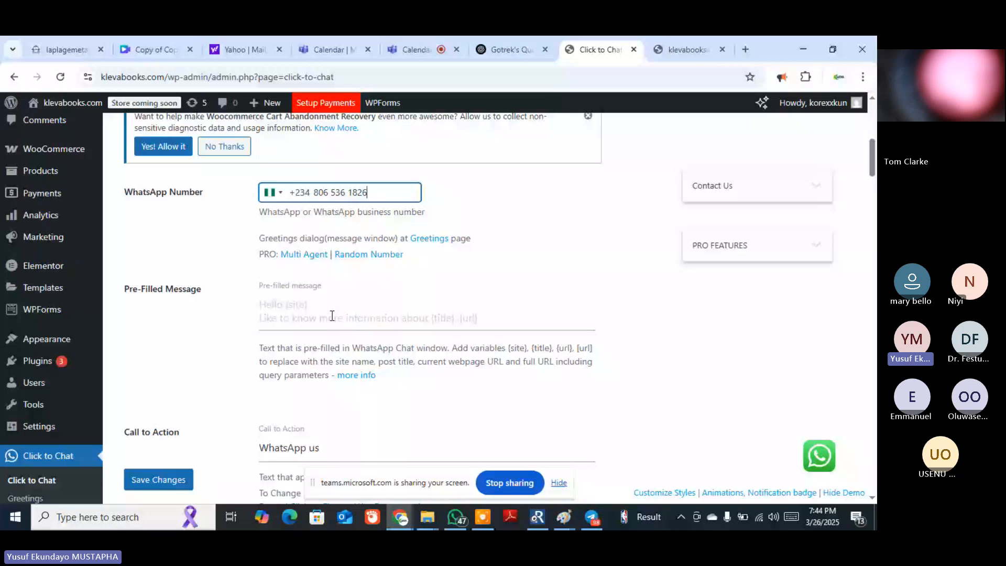
pyautogui.moveTo(425, 52)
pyautogui.scroll(-3, 366, 327)
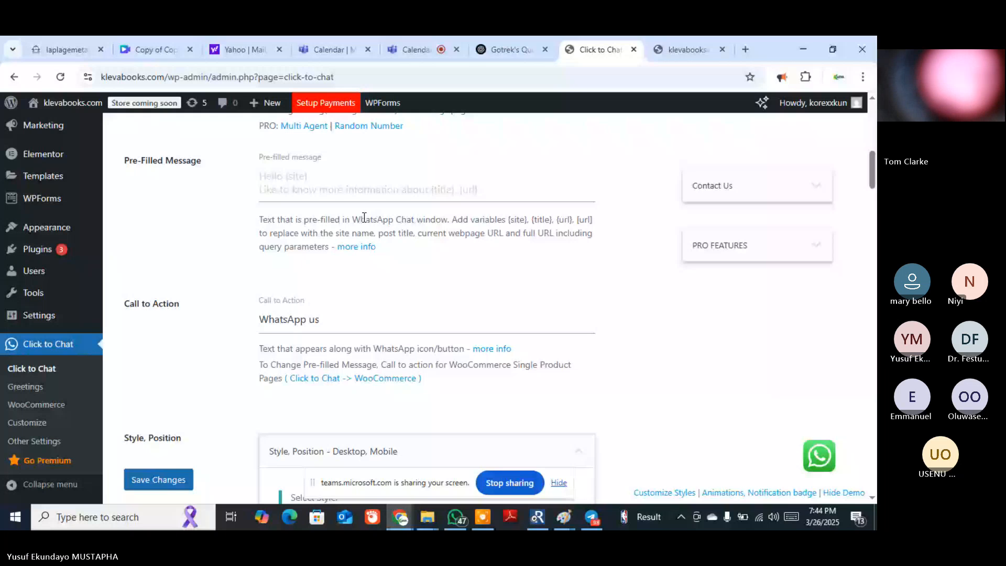
pyautogui.click(416, 50)
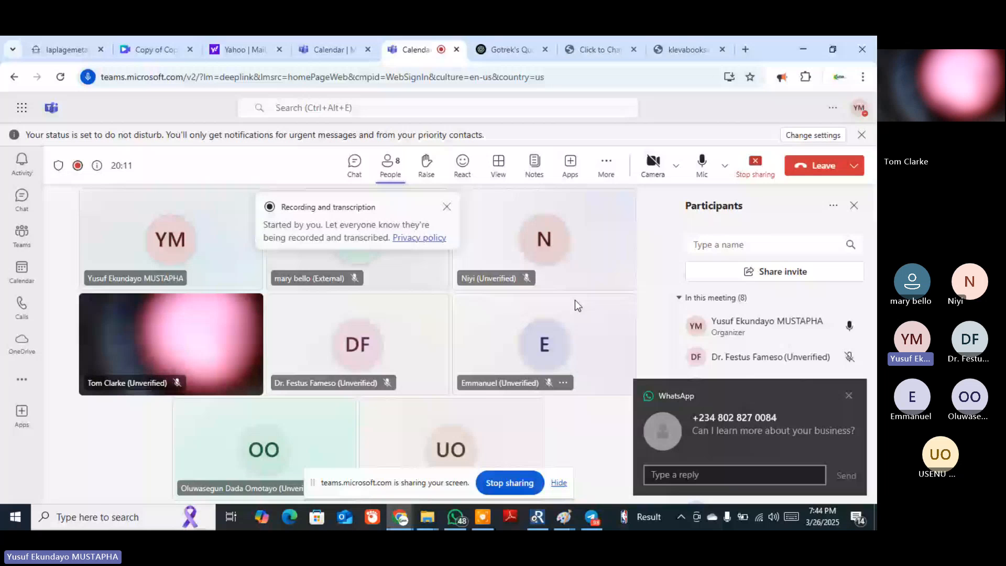
pyautogui.click(601, 49)
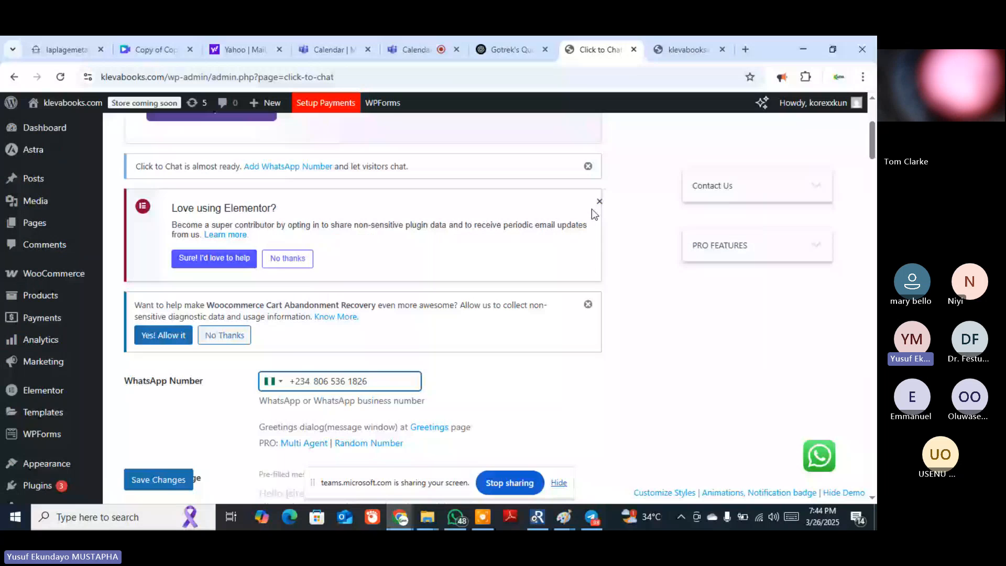
pyautogui.scroll(-2, 591, 208)
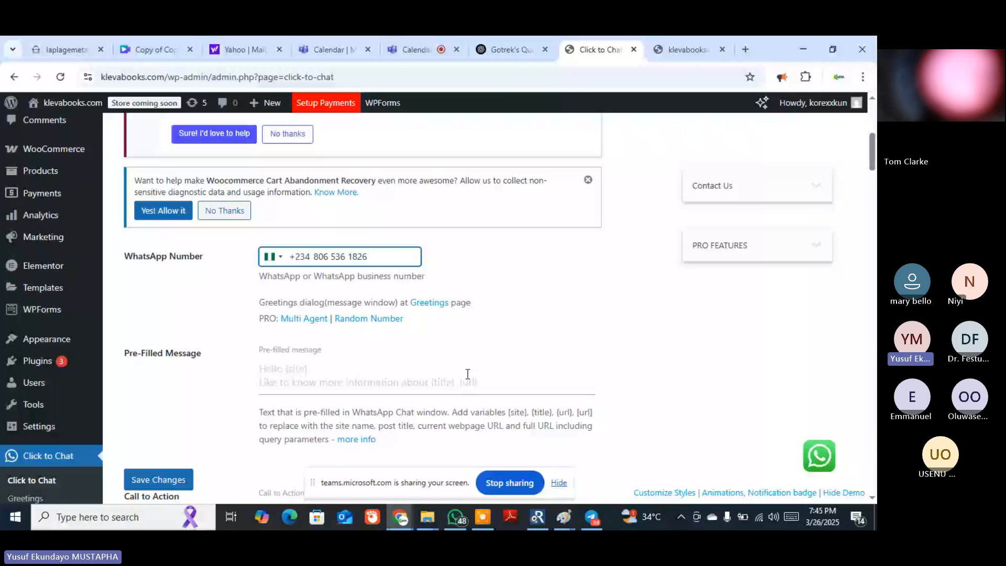
# Step: Review the Pre-filled message, Style, URL Structure and Display Settings, then save changes
pyautogui.click(354, 383)
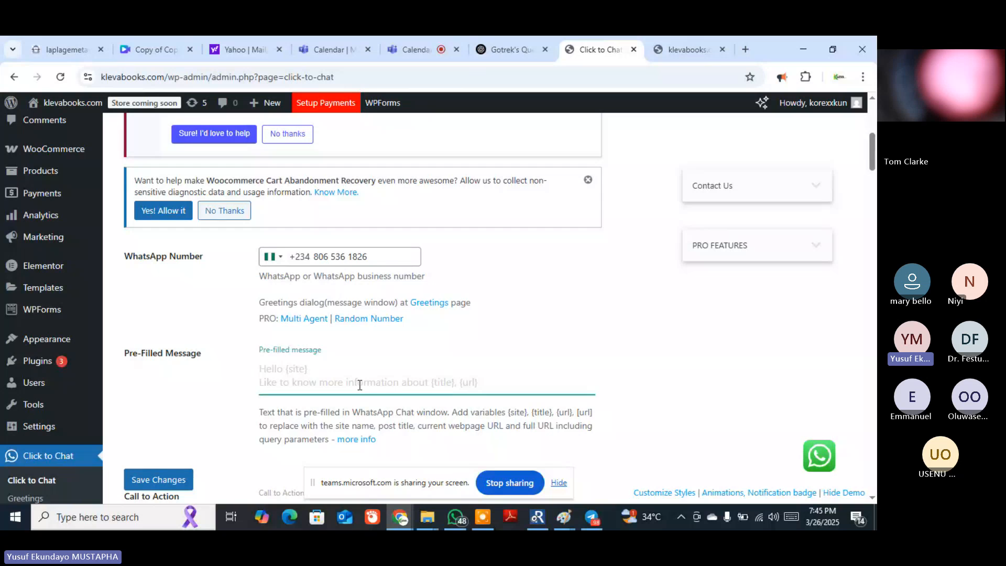
pyautogui.scroll(-3, 359, 385)
pyautogui.scroll(-5, 362, 386)
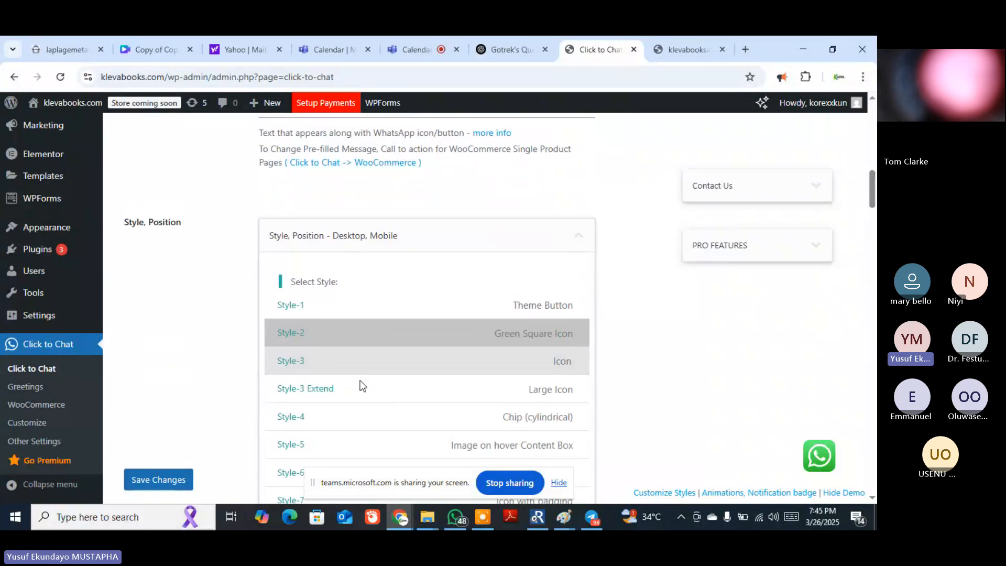
pyautogui.scroll(-10, 361, 385)
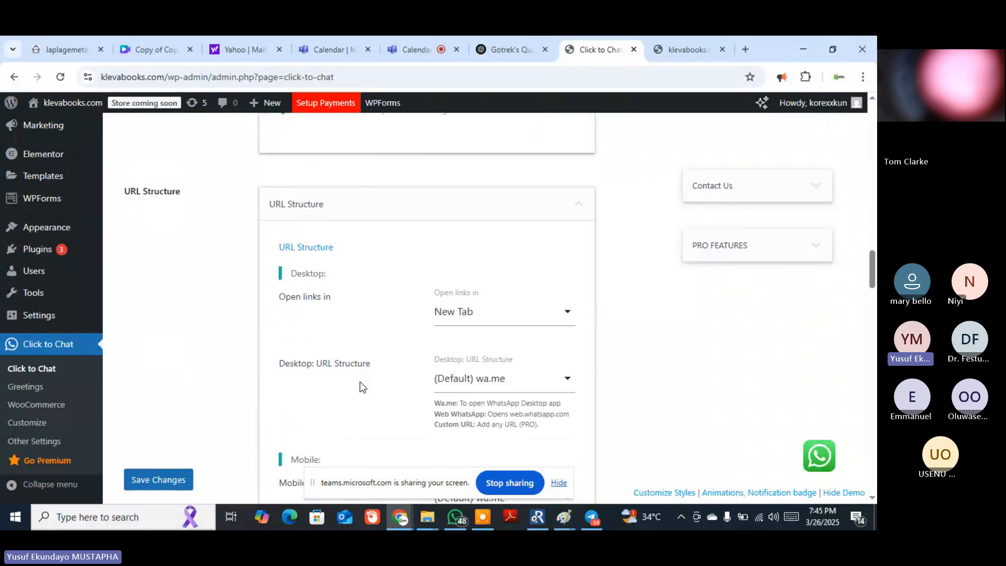
pyautogui.scroll(-3, 361, 386)
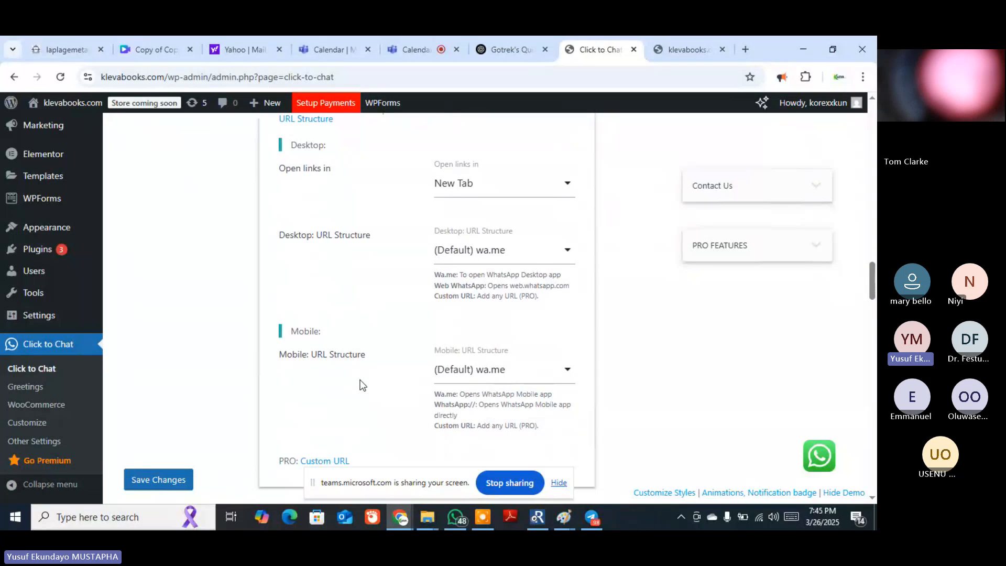
pyautogui.scroll(-4, 361, 385)
pyautogui.scroll(-4, 356, 380)
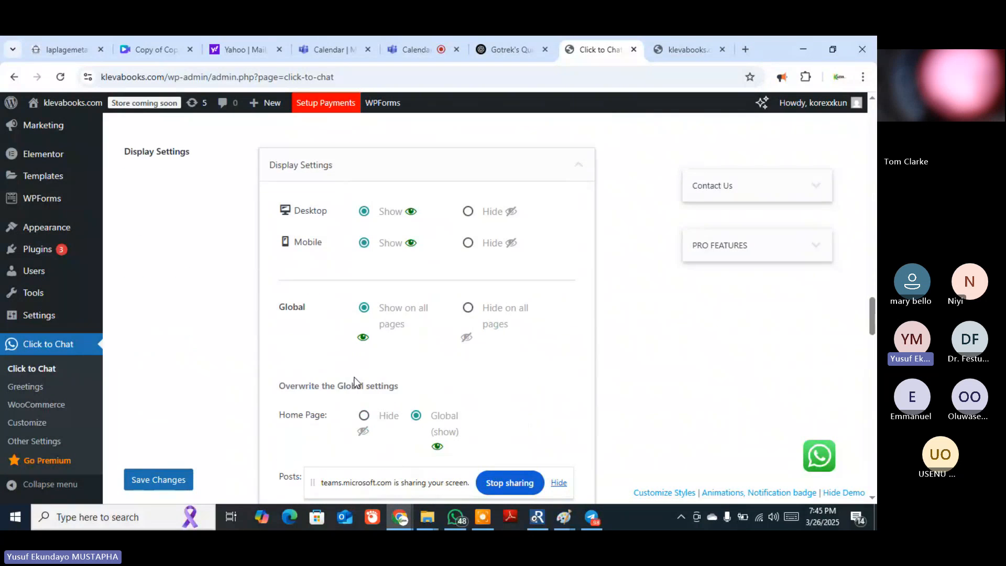
pyautogui.scroll(-10, 354, 380)
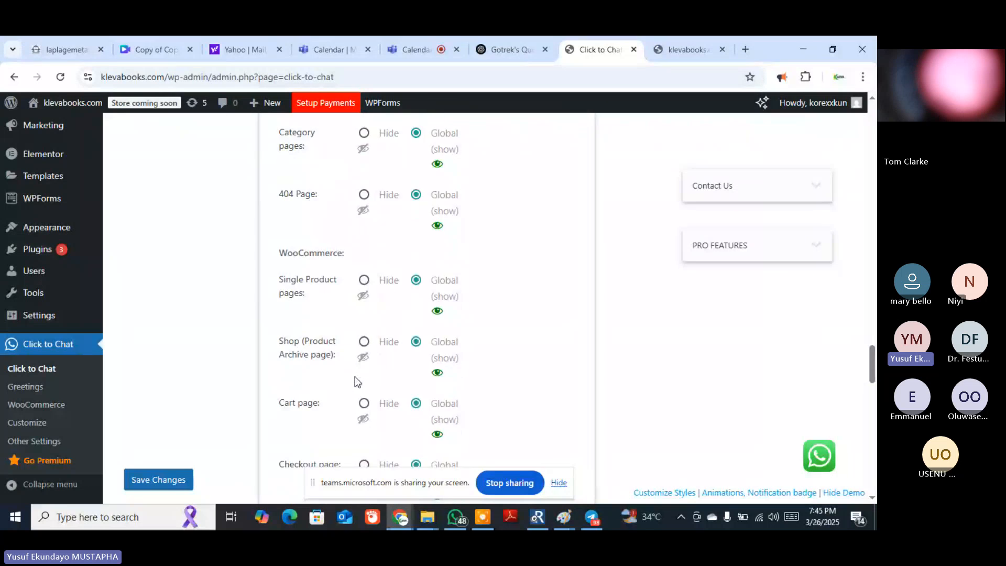
pyautogui.scroll(-15, 355, 380)
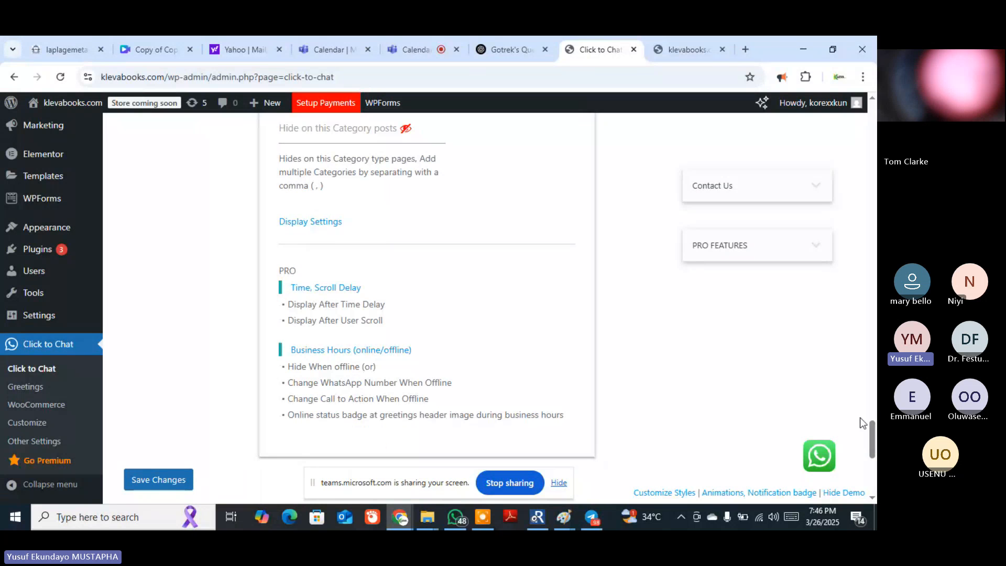
pyautogui.moveTo(870, 439); pyautogui.dragTo(872, 472)
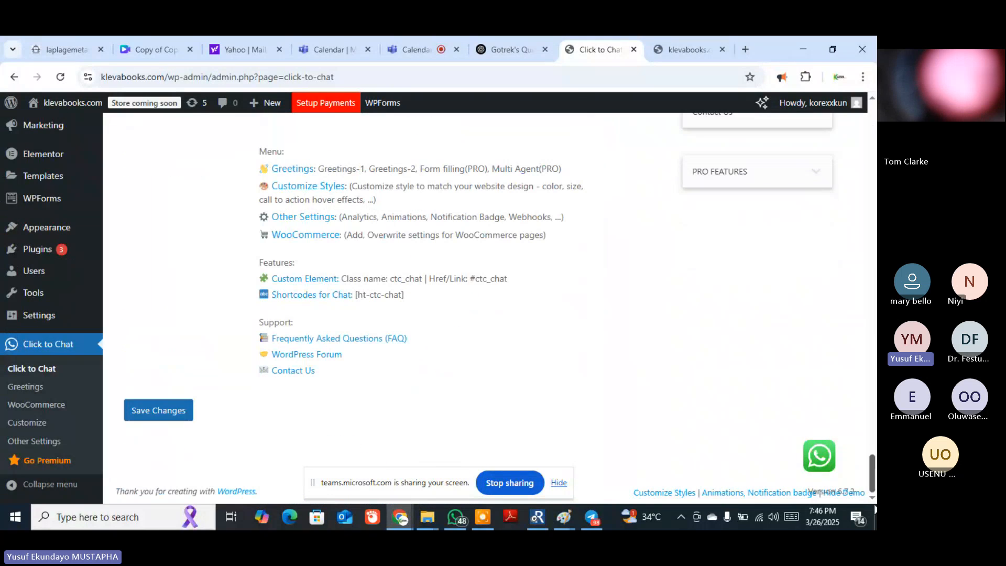
pyautogui.click(157, 411)
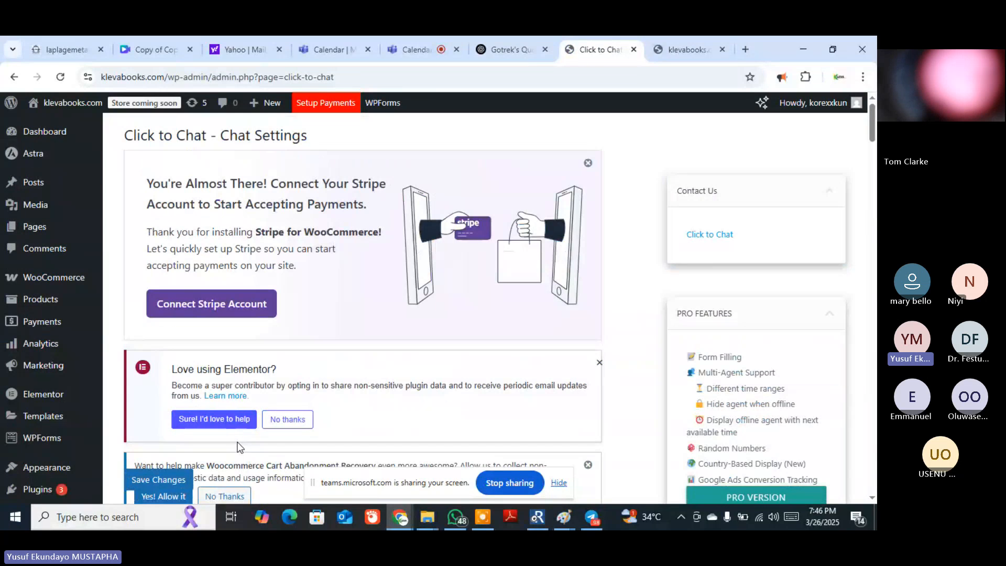
# Step: Reload the klevabooks.com storefront and test its floating 'WhatsApp us' chat button
pyautogui.click(666, 50)
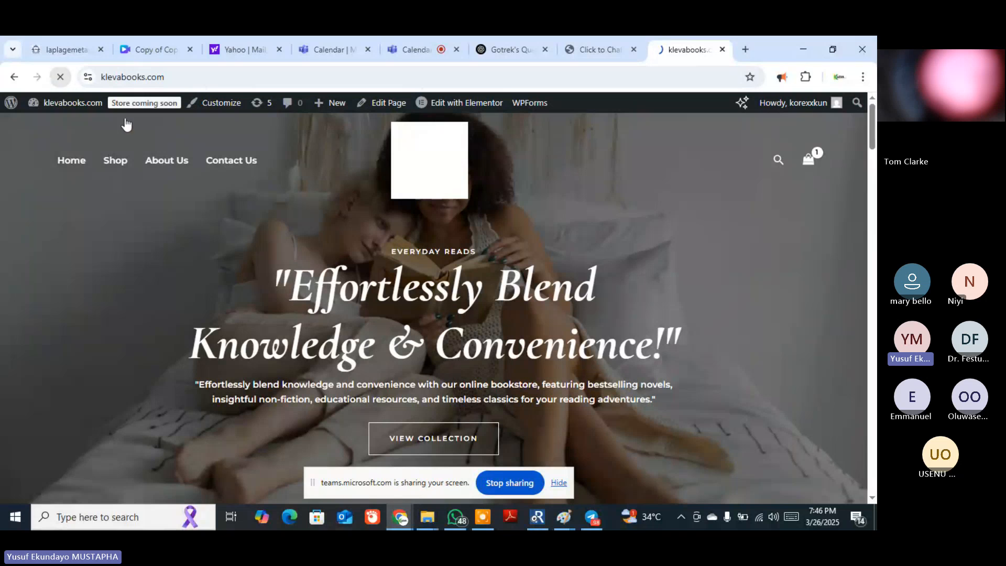
pyautogui.click(178, 163)
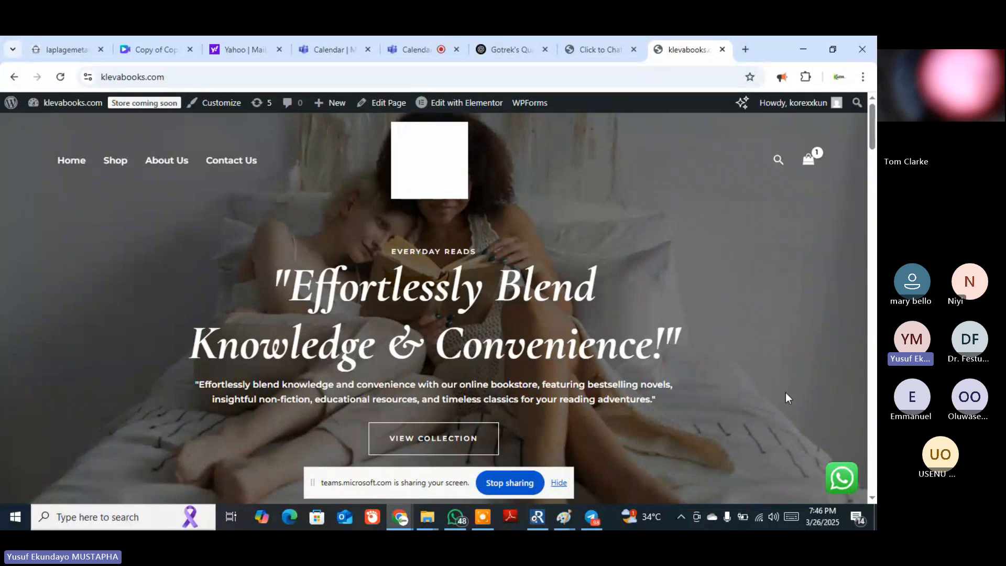
pyautogui.scroll(-3, 786, 394)
pyautogui.scroll(-15, 785, 394)
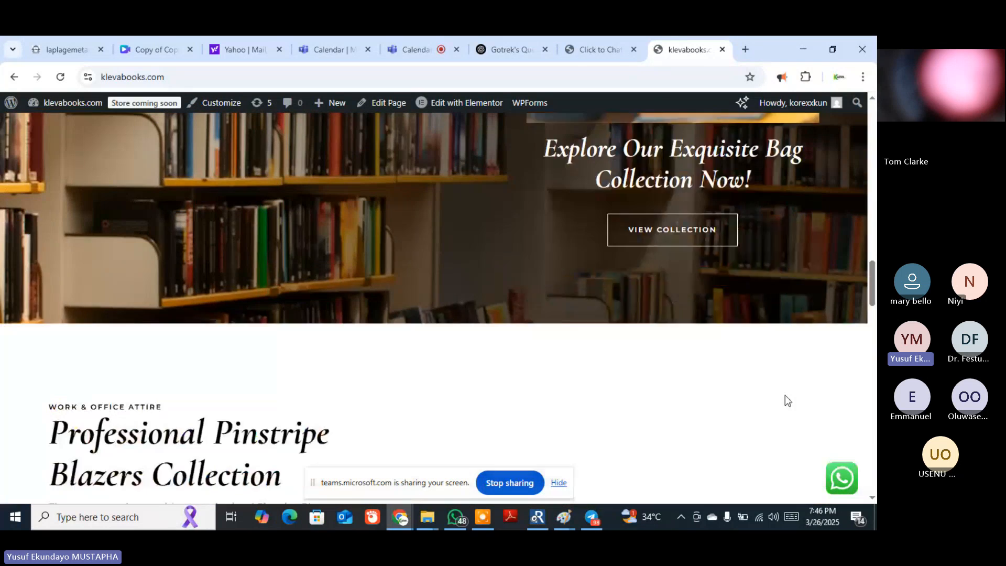
pyautogui.scroll(-5, 785, 398)
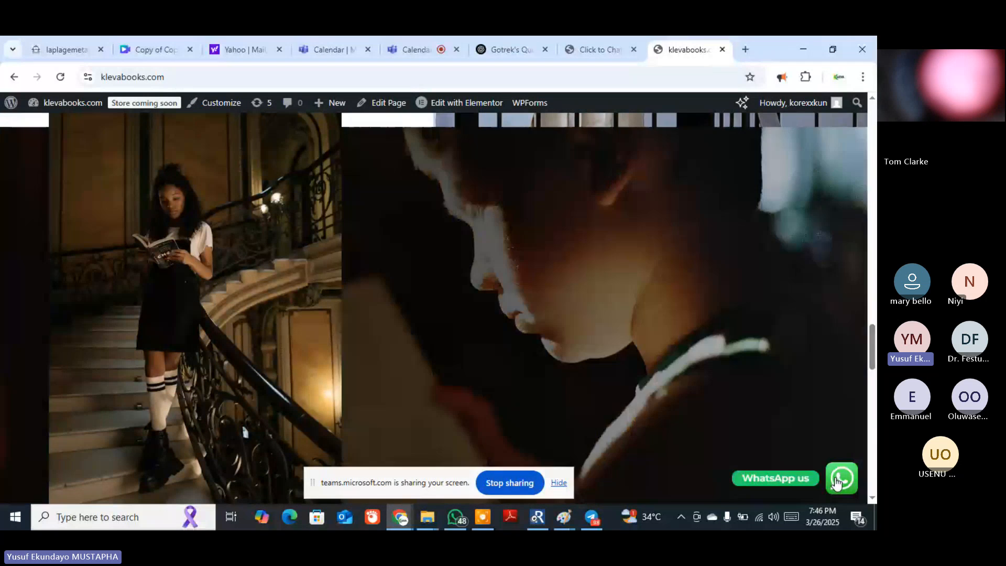
pyautogui.click(834, 484)
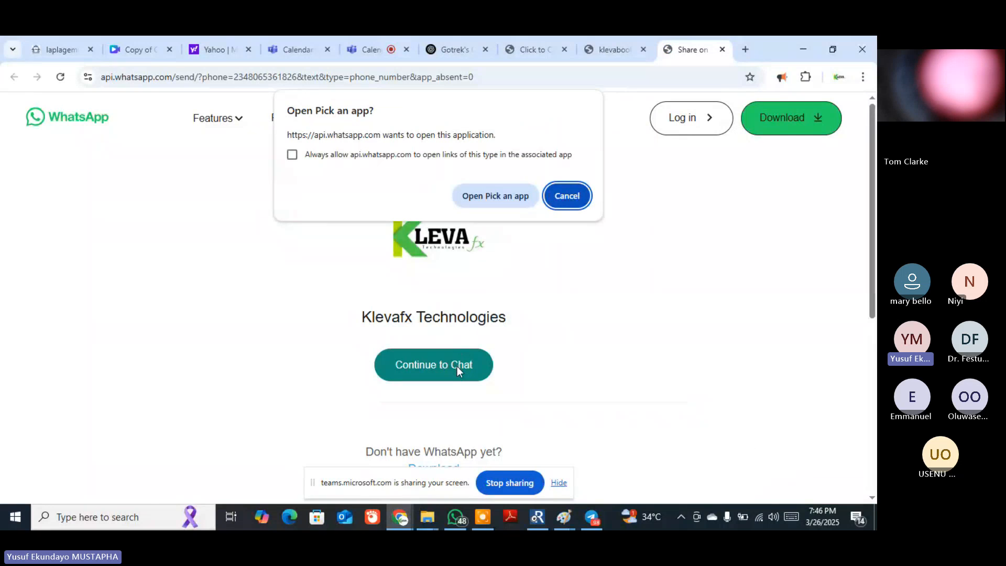
# Step: Cancel the 'Open Pick an app' prompt and return to the Click to Chat settings tab
pyautogui.click(572, 202)
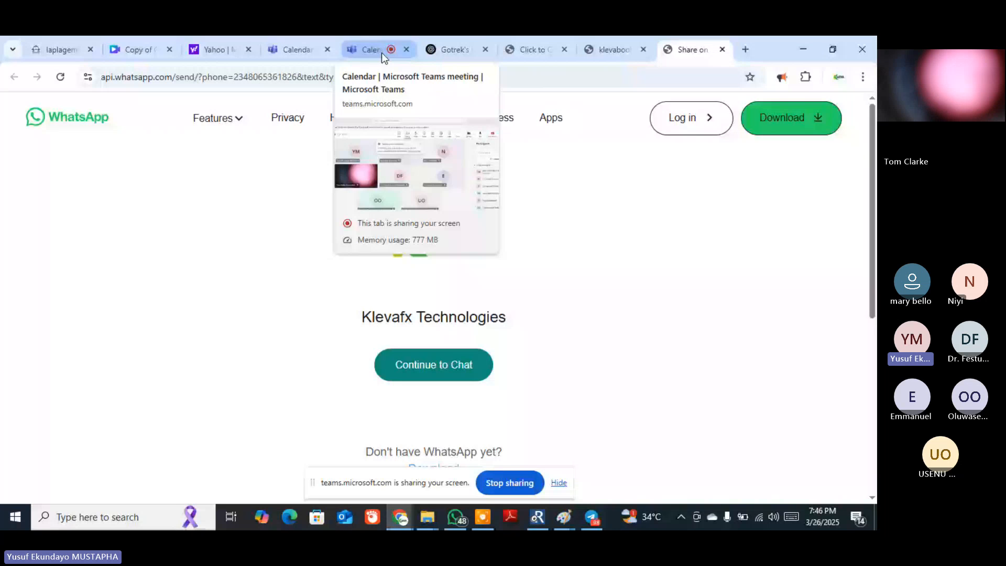
pyautogui.click(529, 49)
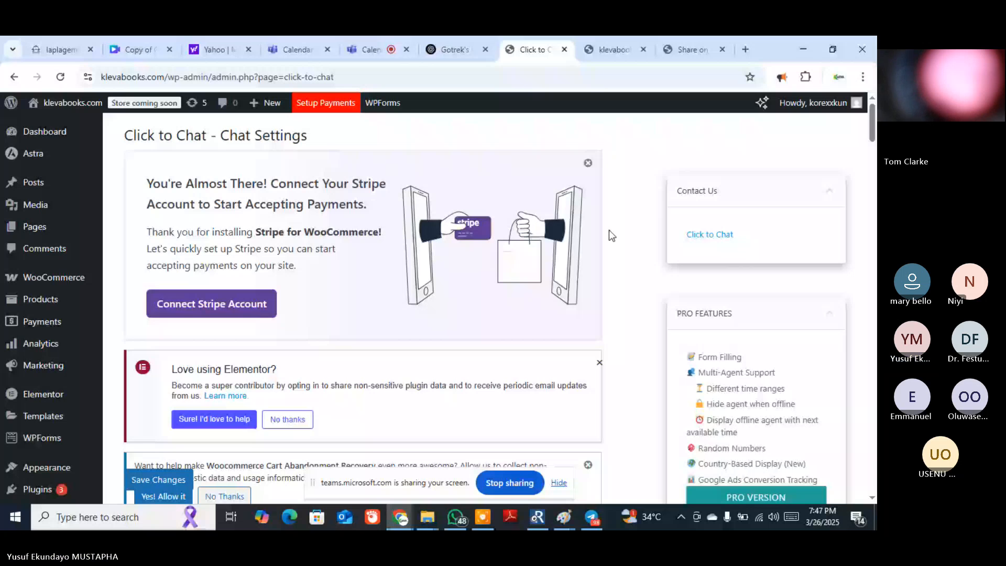
# Step: Switch to the Microsoft Teams meeting tab in Chrome
pyautogui.click(371, 49)
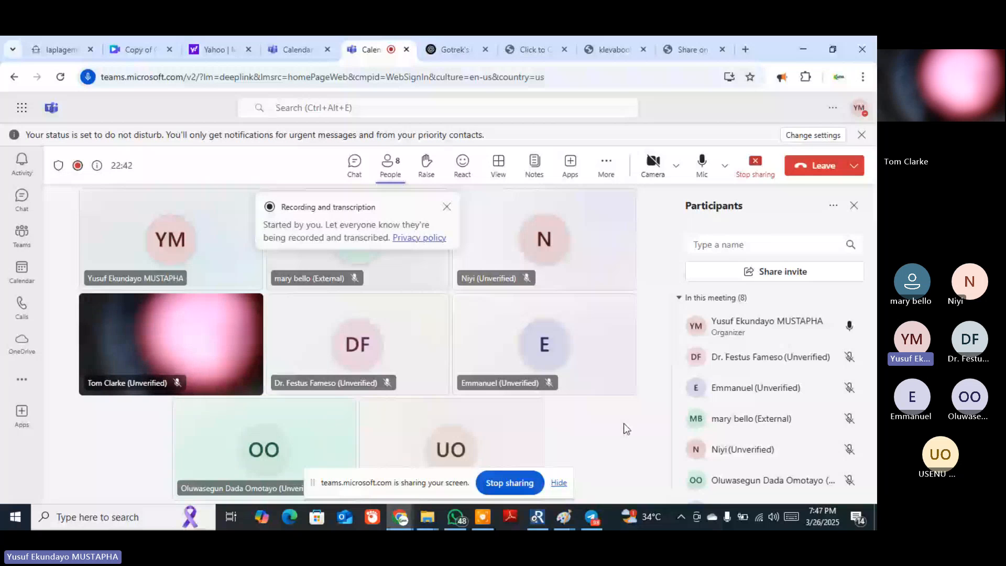
pyautogui.click(354, 174)
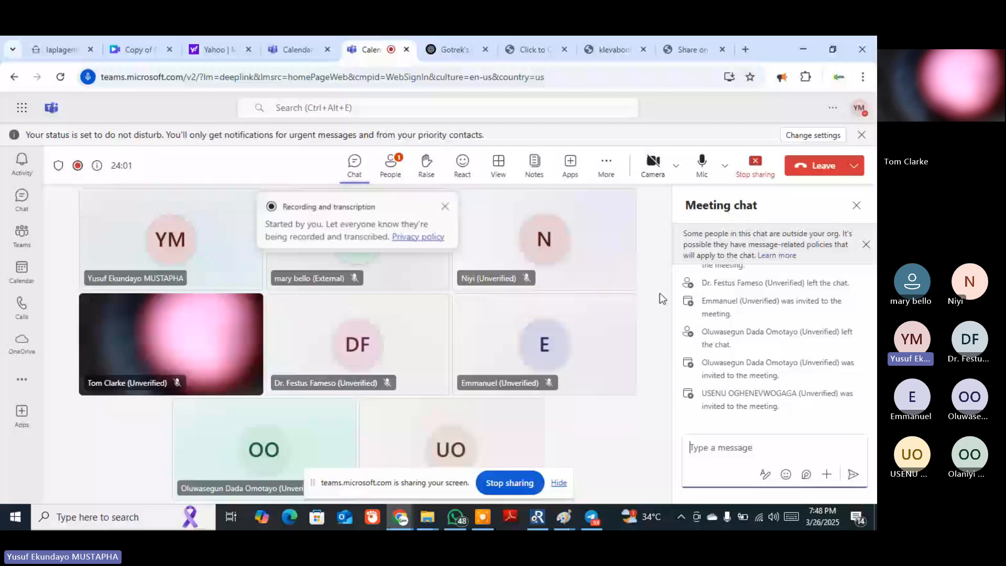
# Step: Admit the waiting lobby guest into the Teams meeting, then switch to the Facebook browser tab
pyautogui.click(390, 166)
pyautogui.click(848, 326)
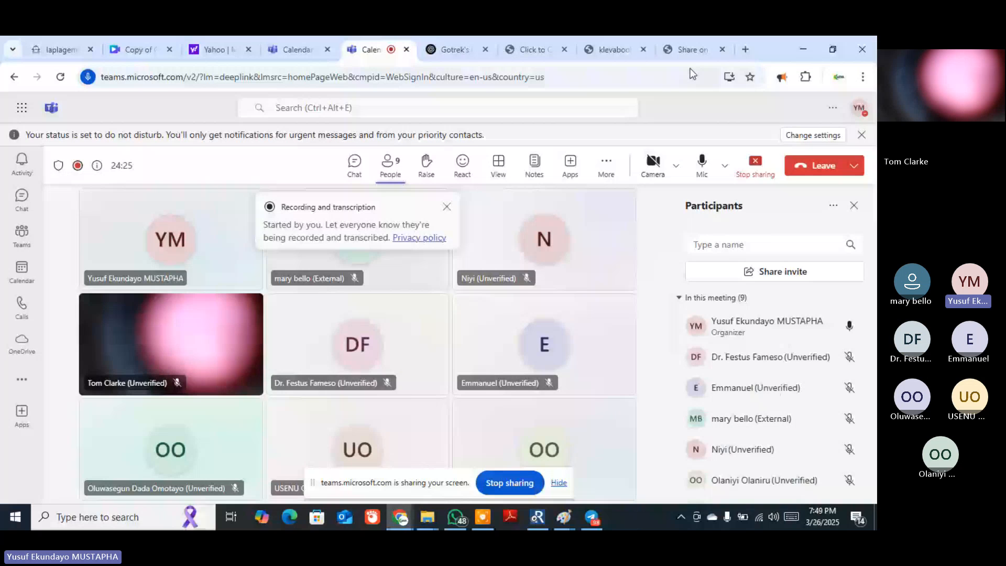
pyautogui.click(686, 50)
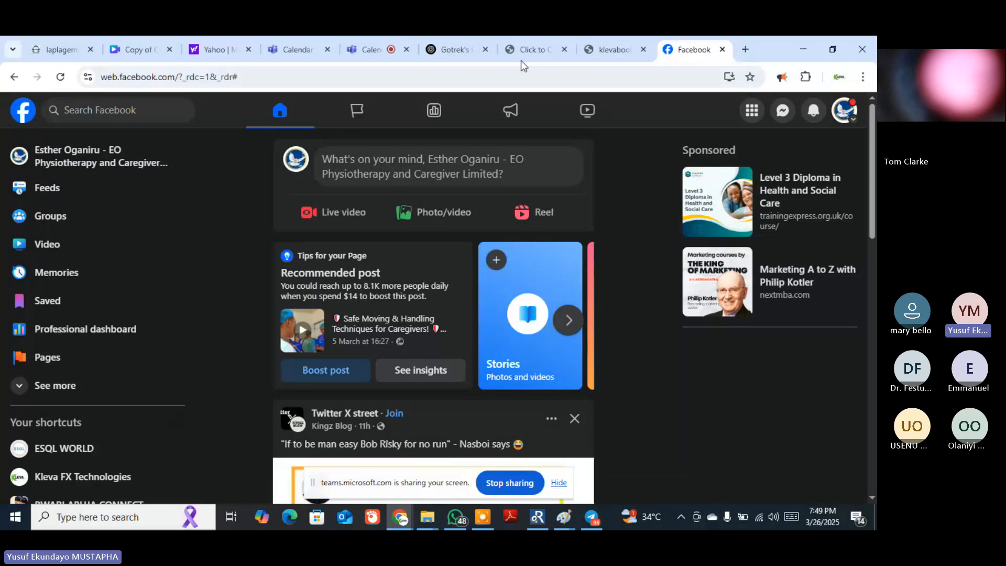
# Step: Switch from the EO Physiotherapy Page back to the personal profile and dismiss the notice
pyautogui.click(853, 116)
pyautogui.click(742, 211)
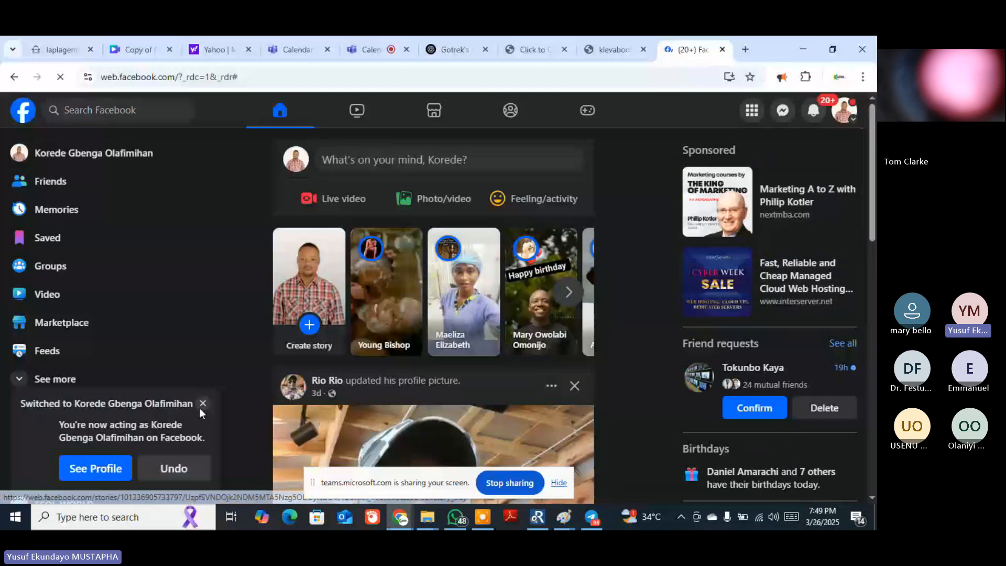
pyautogui.click(203, 403)
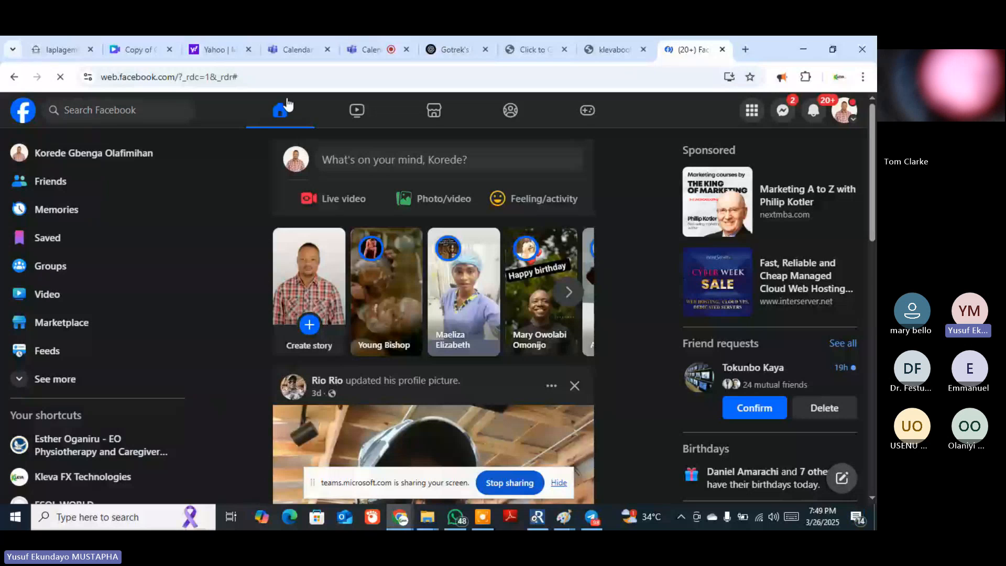
pyautogui.click(363, 57)
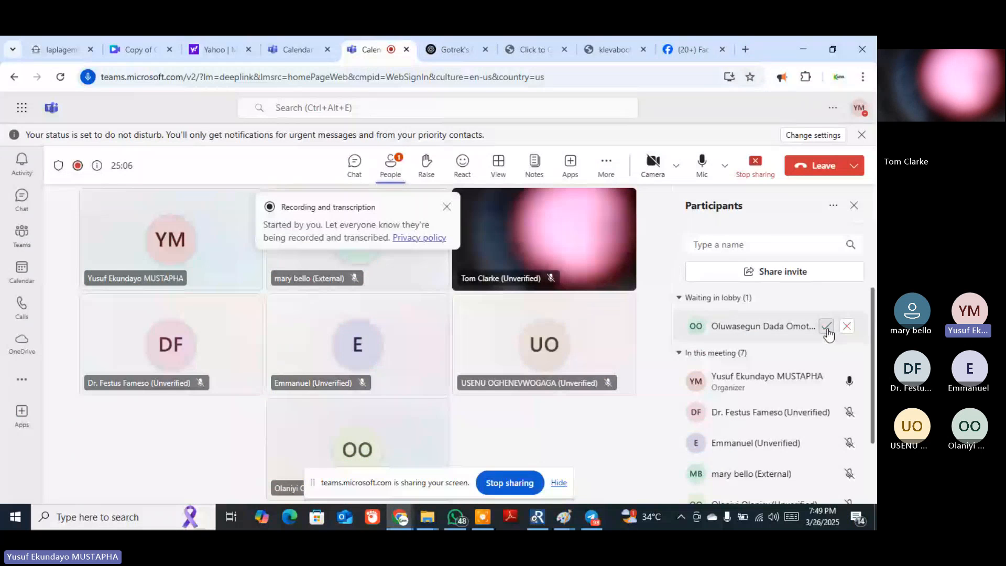
pyautogui.click(827, 326)
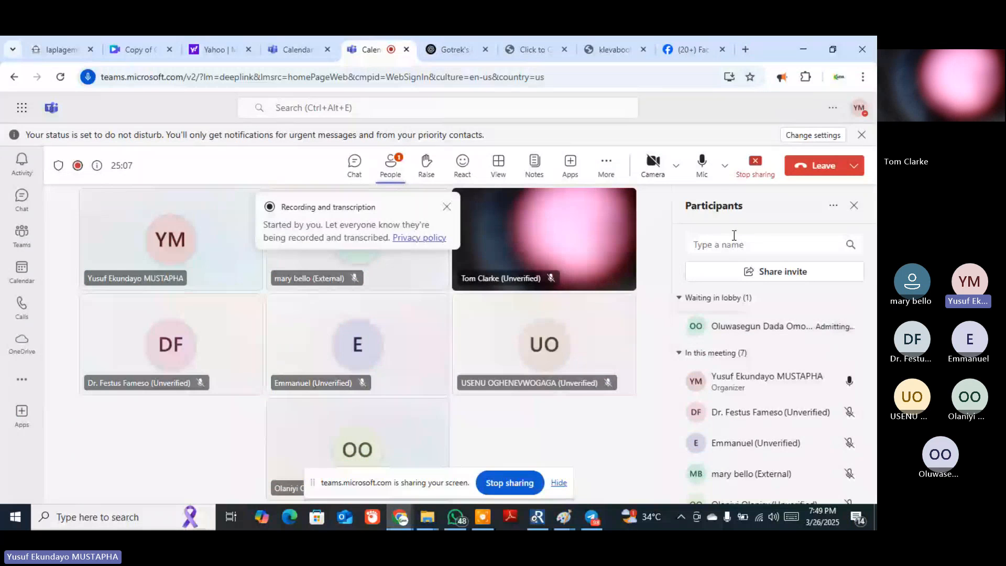
pyautogui.click(692, 49)
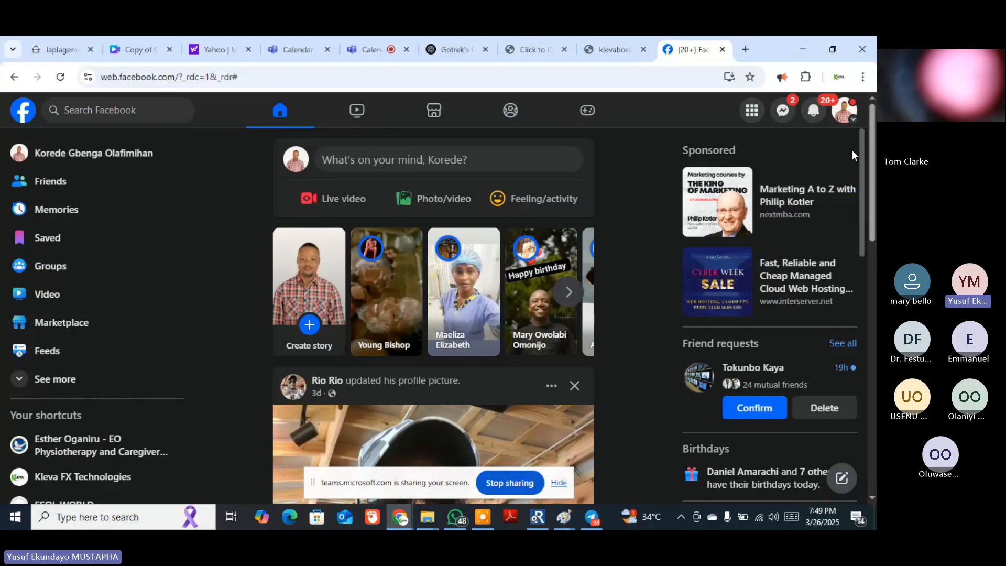
pyautogui.click(852, 122)
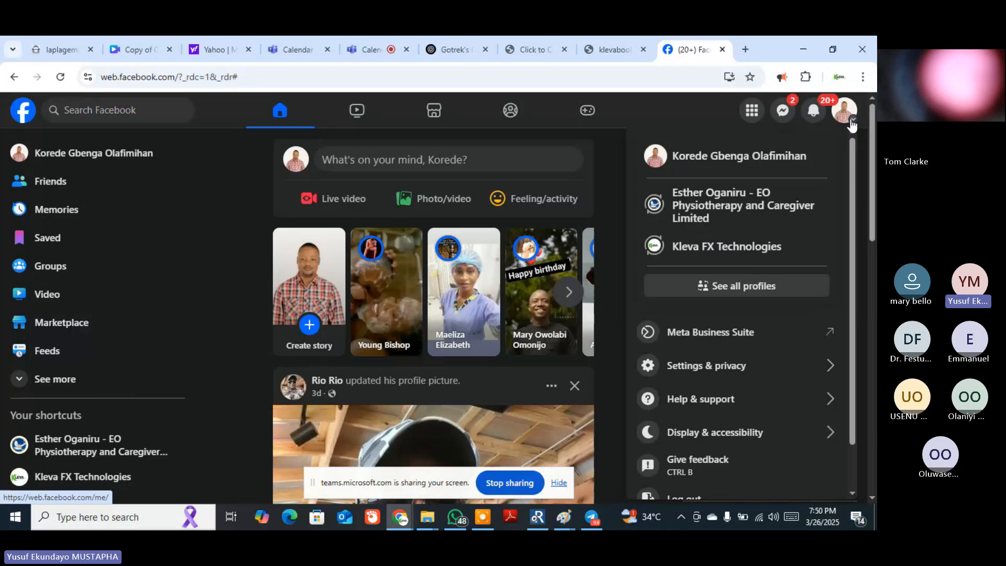
pyautogui.click(777, 292)
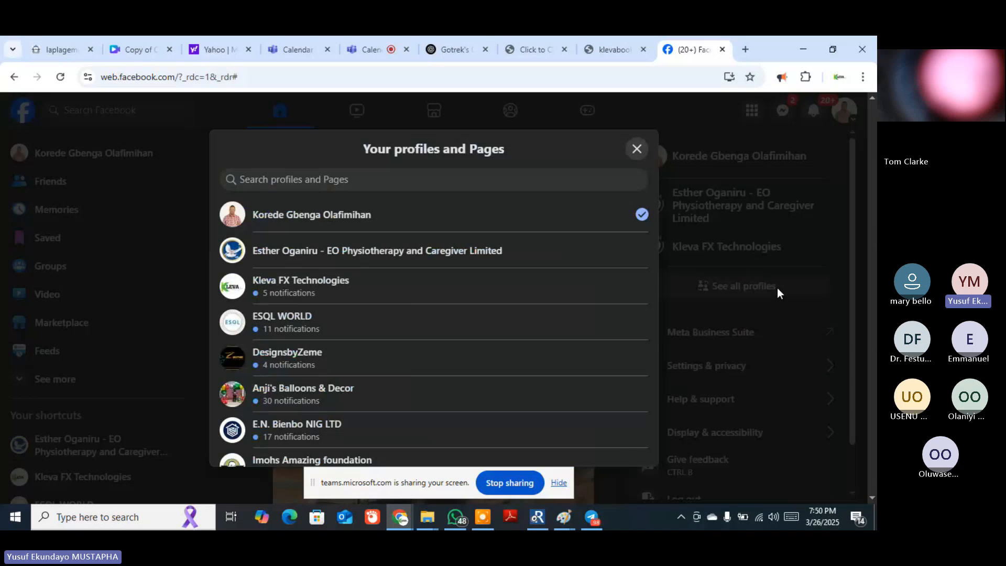
pyautogui.scroll(-5, 503, 290)
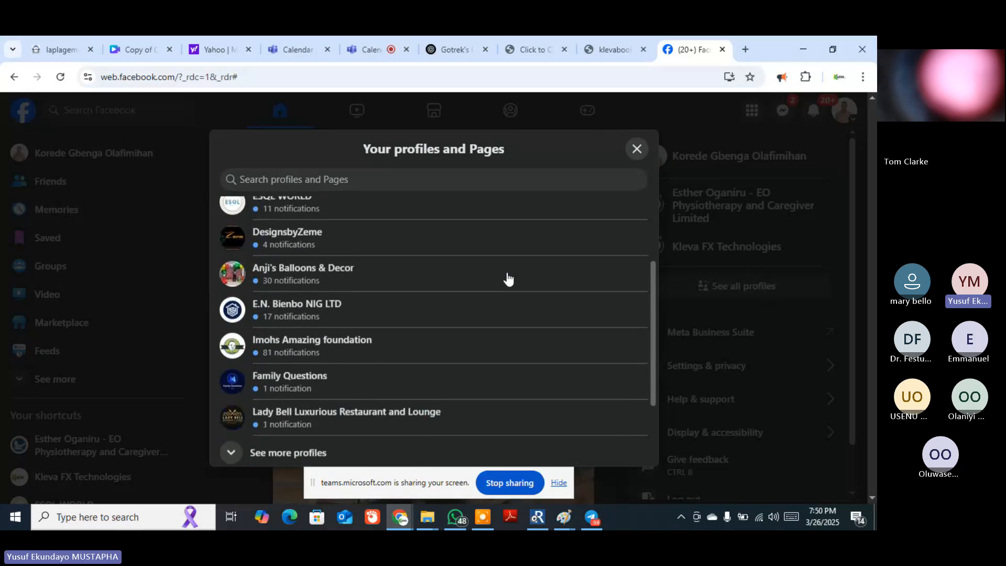
pyautogui.click(364, 345)
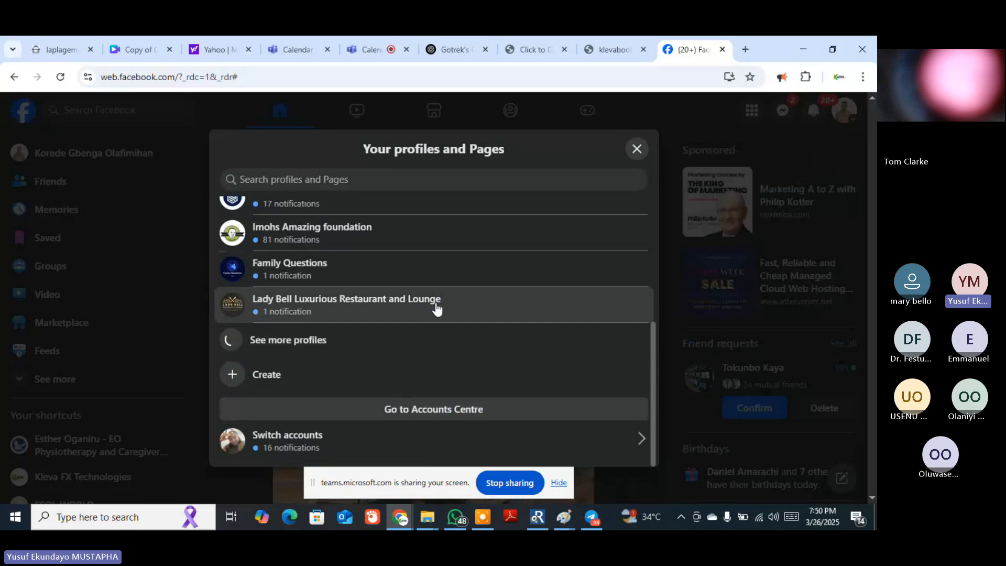
pyautogui.scroll(-3, 471, 275)
pyautogui.scroll(-3, 471, 272)
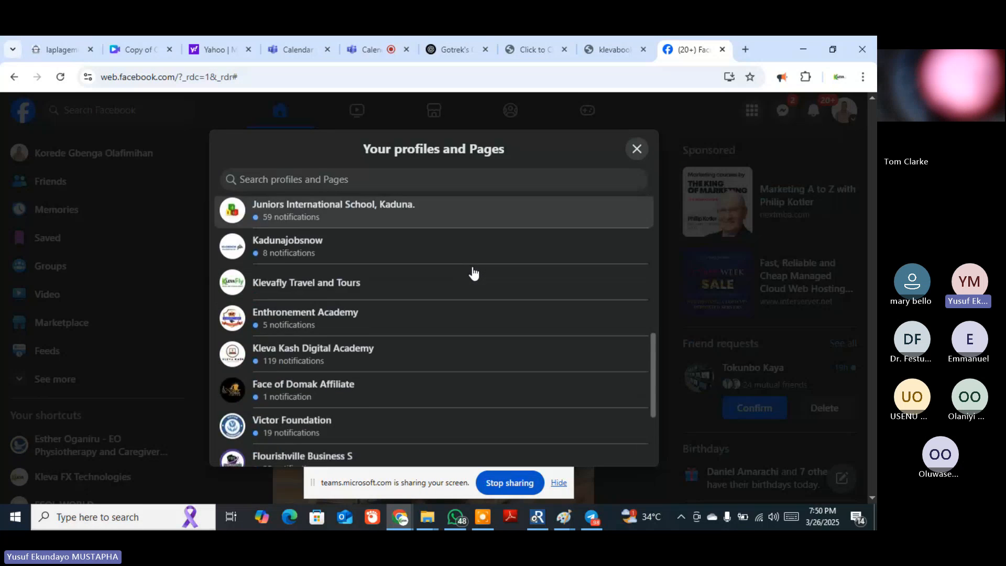
pyautogui.click(361, 388)
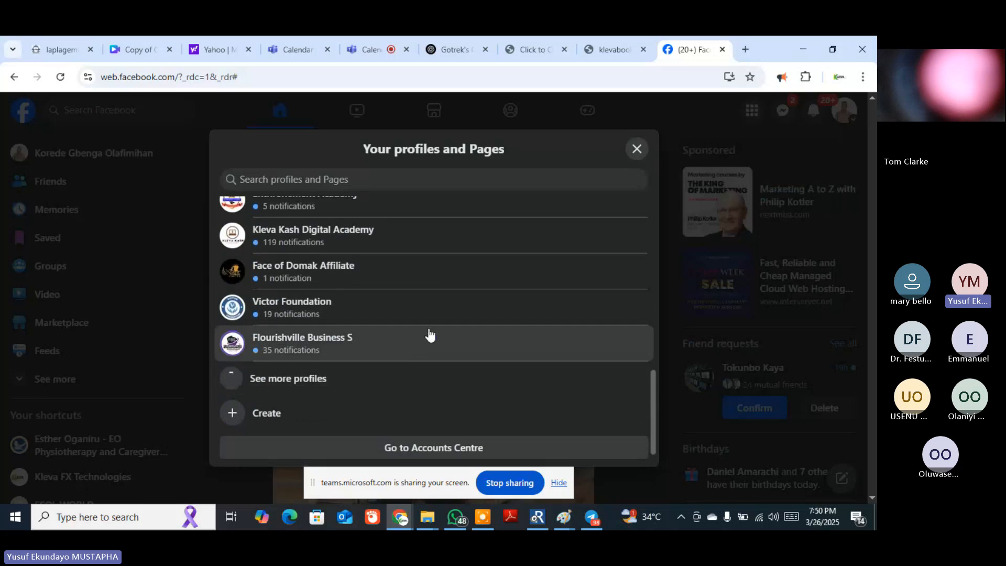
pyautogui.scroll(-5, 449, 309)
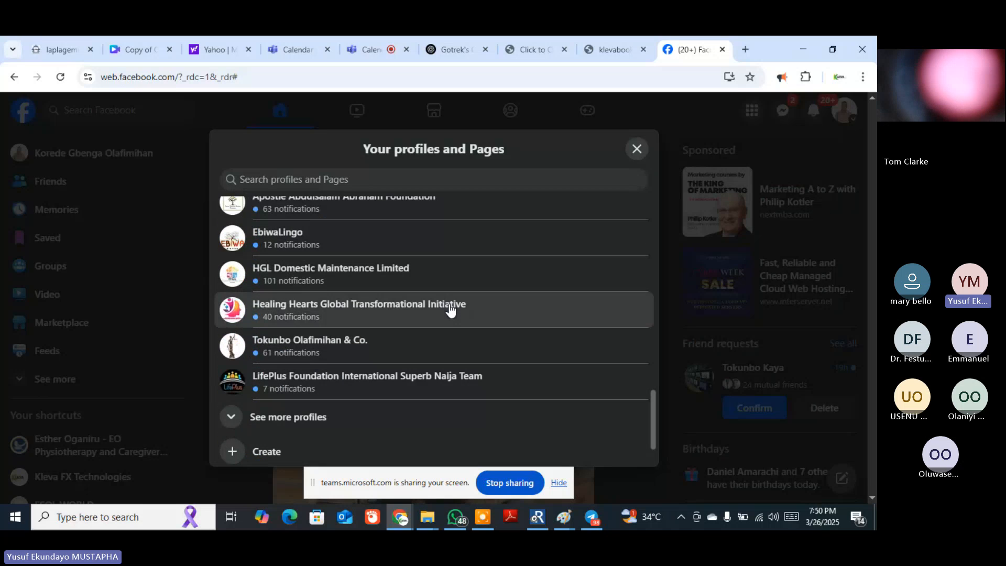
pyautogui.click(380, 417)
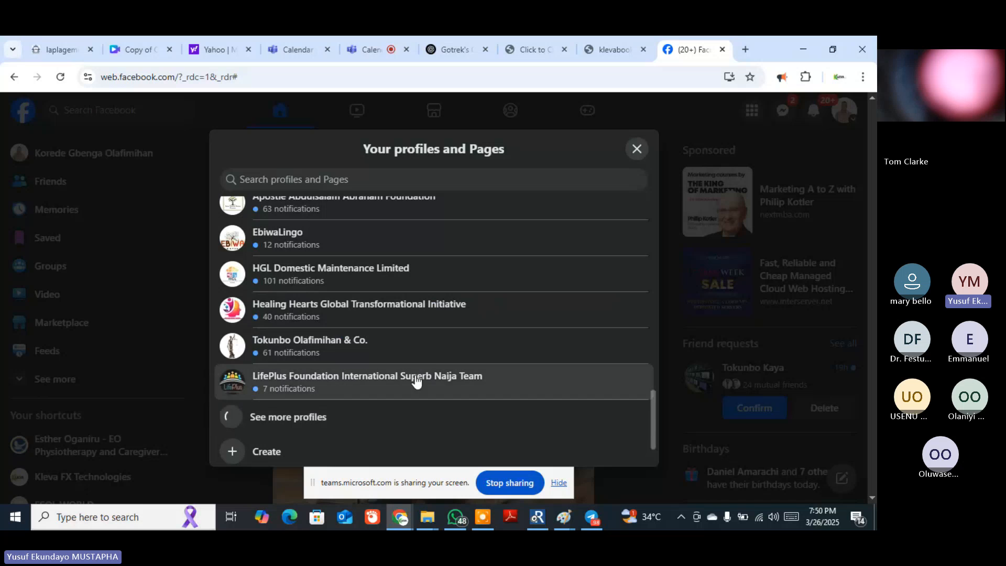
pyautogui.scroll(-3, 442, 343)
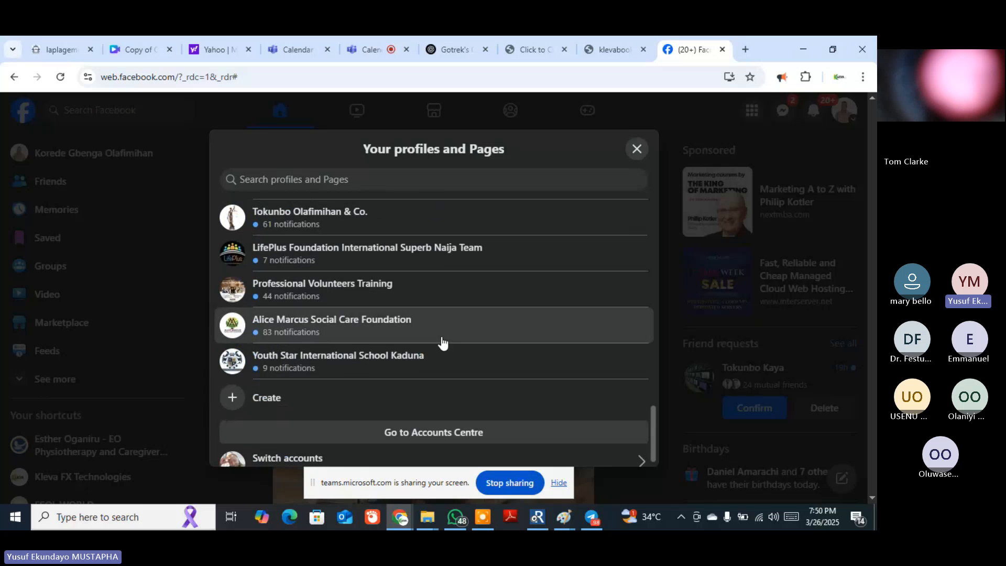
pyautogui.scroll(15, 441, 341)
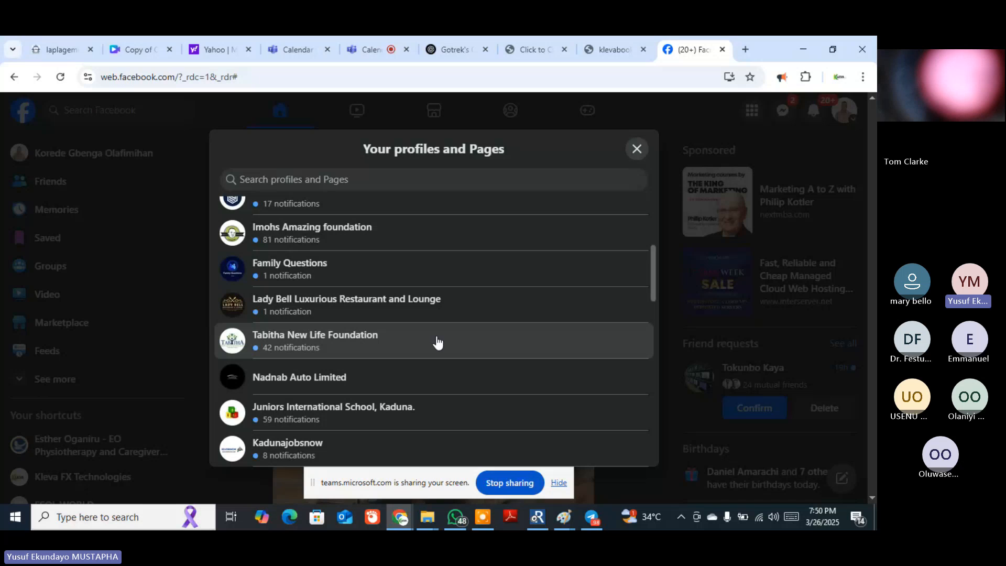
pyautogui.scroll(5, 460, 336)
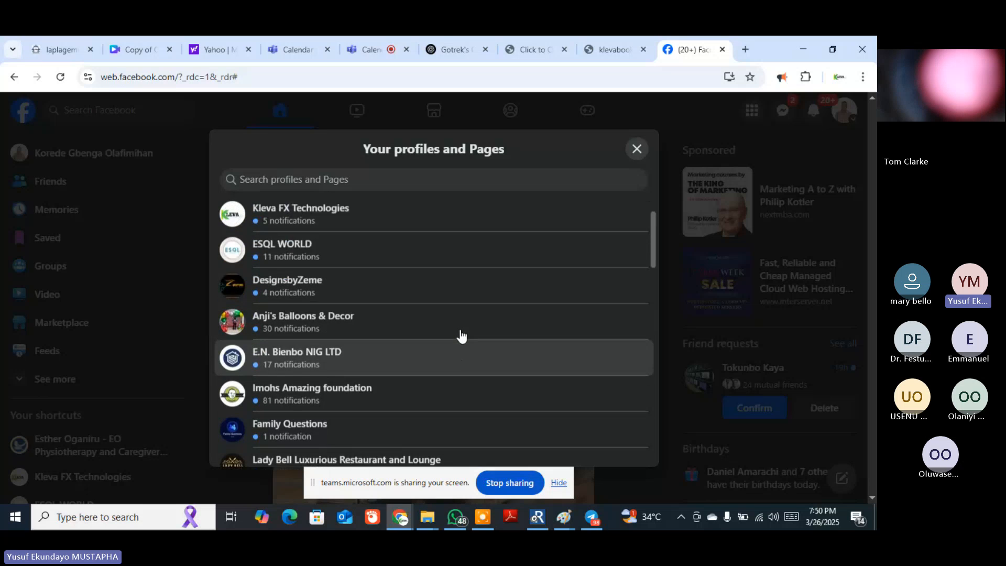
pyautogui.scroll(-3, 461, 335)
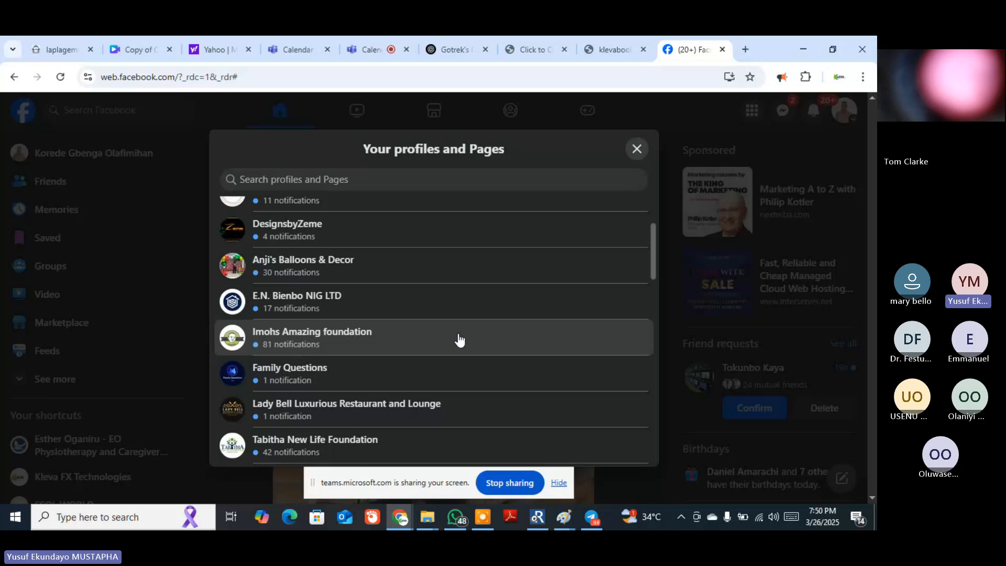
pyautogui.scroll(-2, 455, 341)
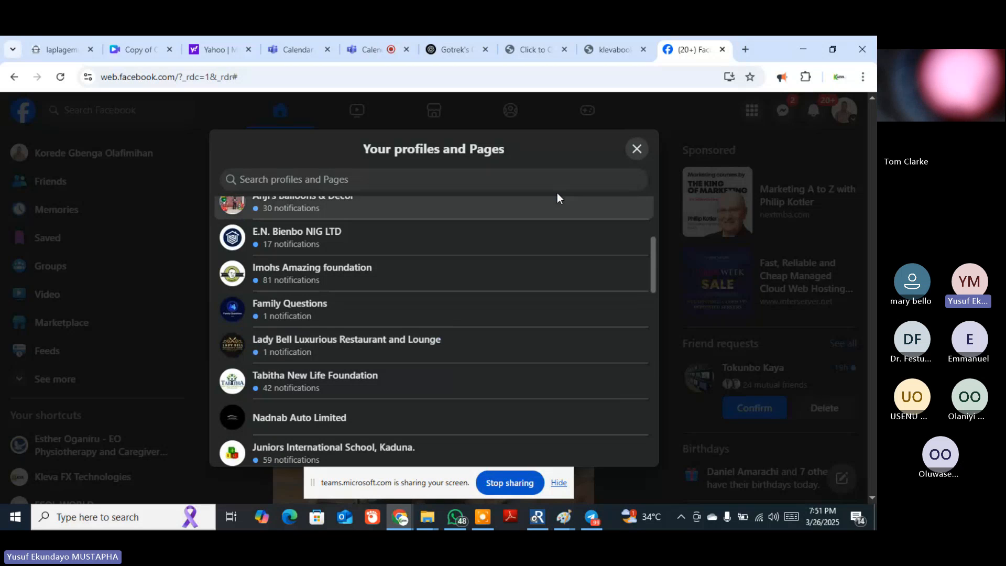
pyautogui.click(639, 153)
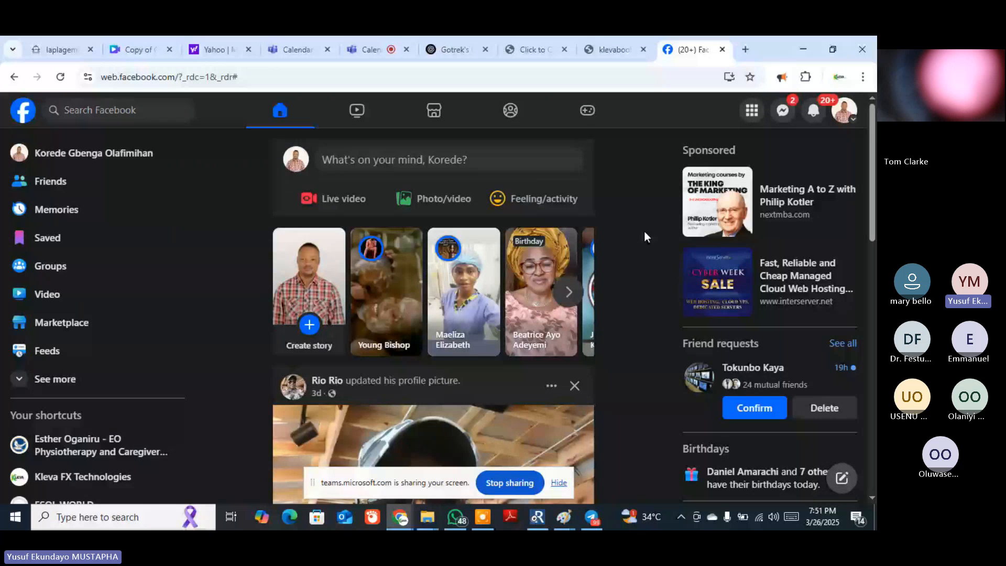
# Step: Choose Kleva FX Technologies from the account menu to act as that Page
pyautogui.click(844, 110)
pyautogui.click(759, 257)
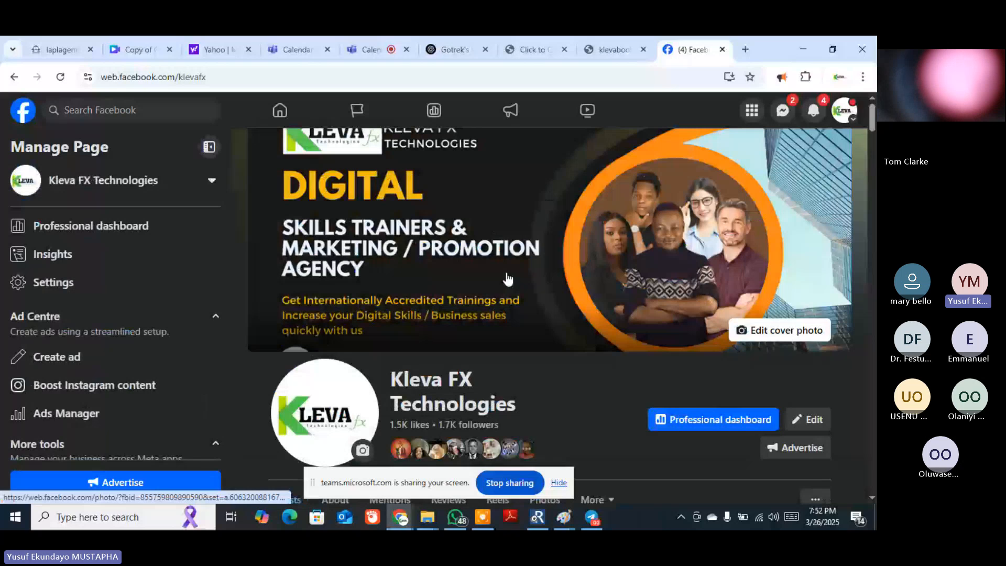
pyautogui.scroll(-5, 507, 279)
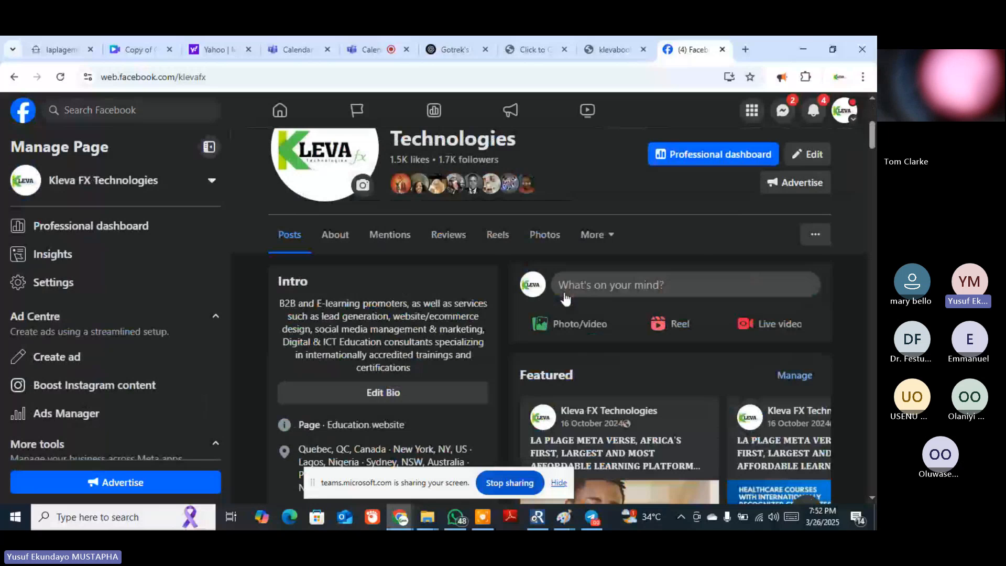
pyautogui.scroll(-10, 849, 311)
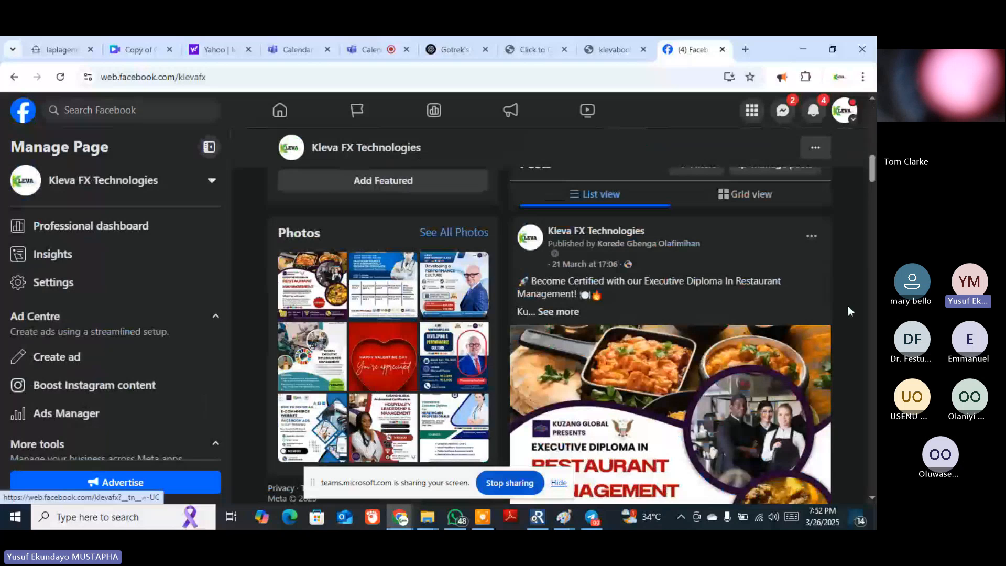
pyautogui.scroll(-2, 740, 377)
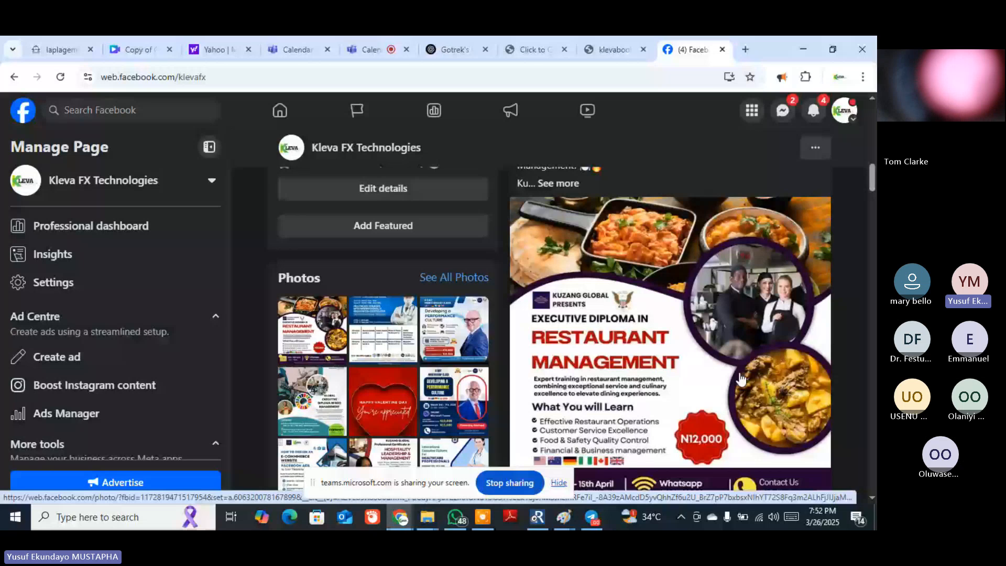
pyautogui.scroll(-4, 740, 377)
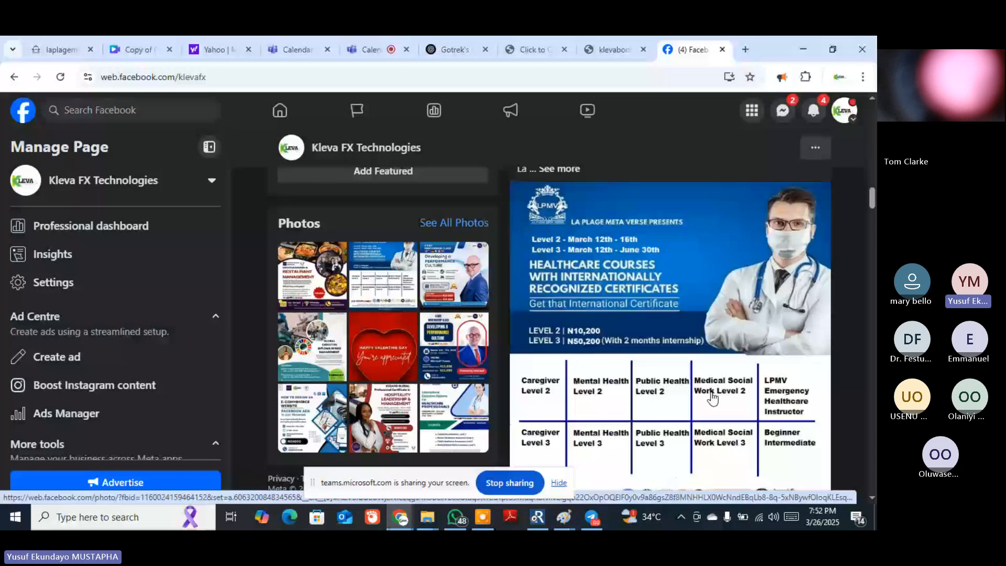
pyautogui.scroll(-10, 711, 398)
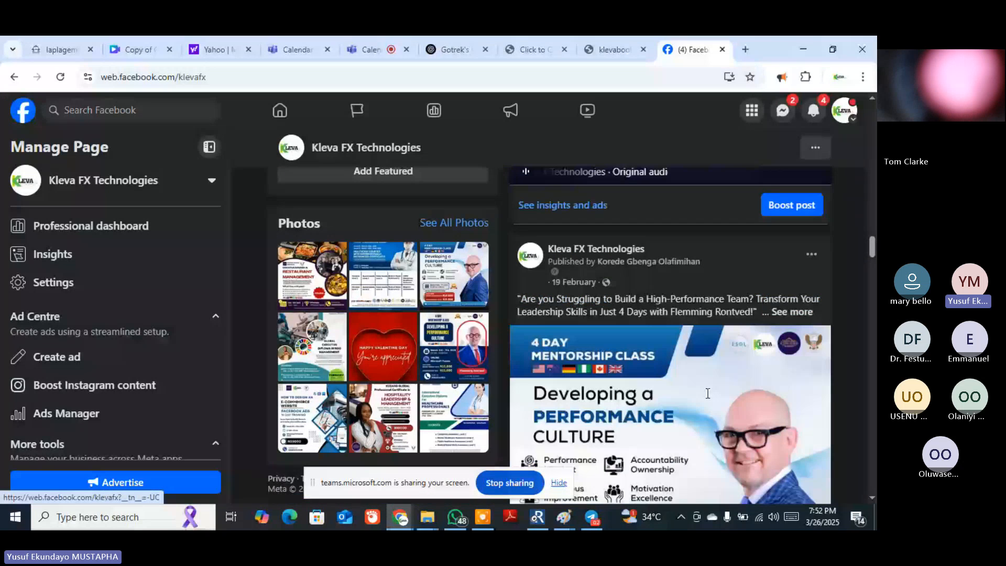
pyautogui.scroll(-2, 704, 392)
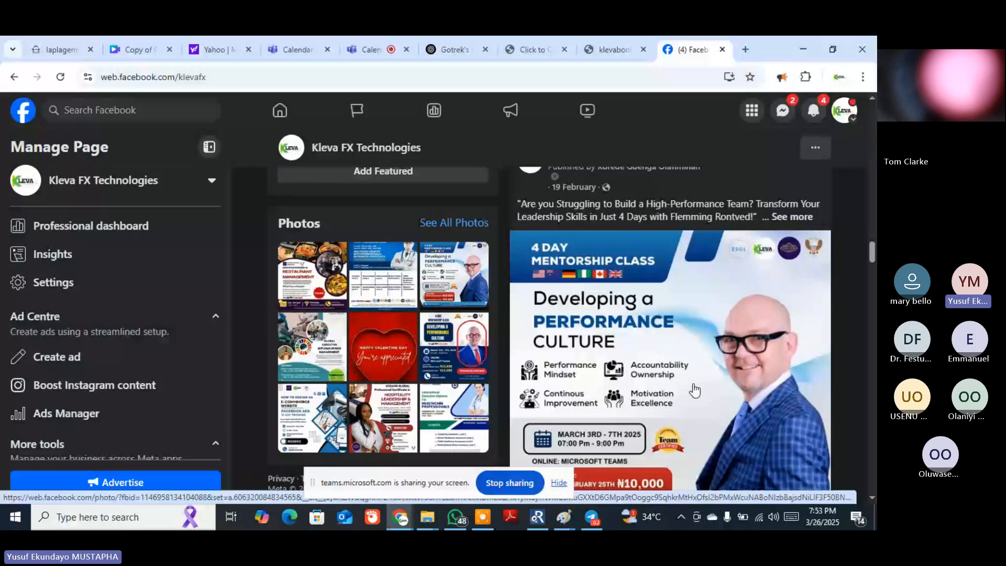
pyautogui.scroll(-6, 681, 390)
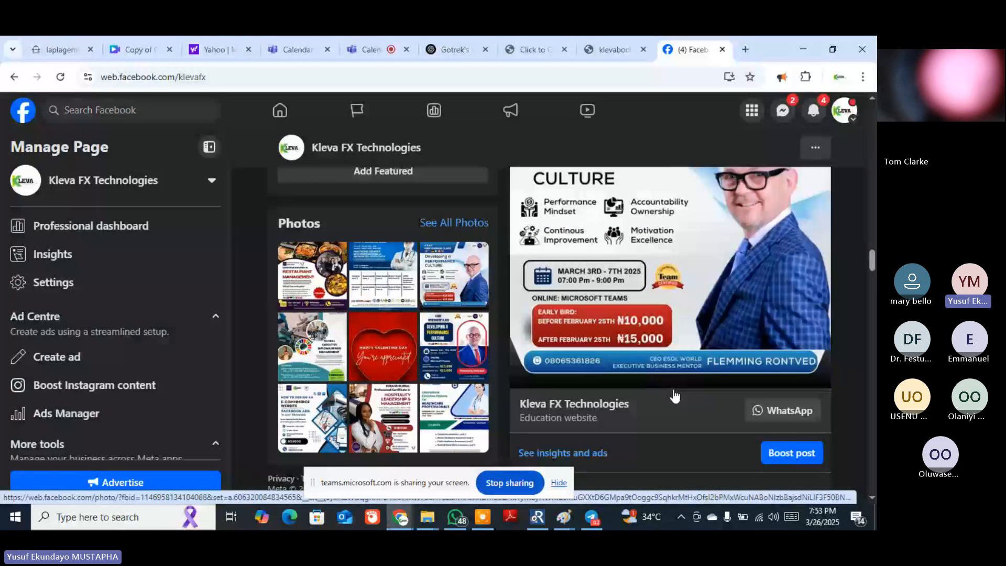
pyautogui.scroll(-4, 674, 389)
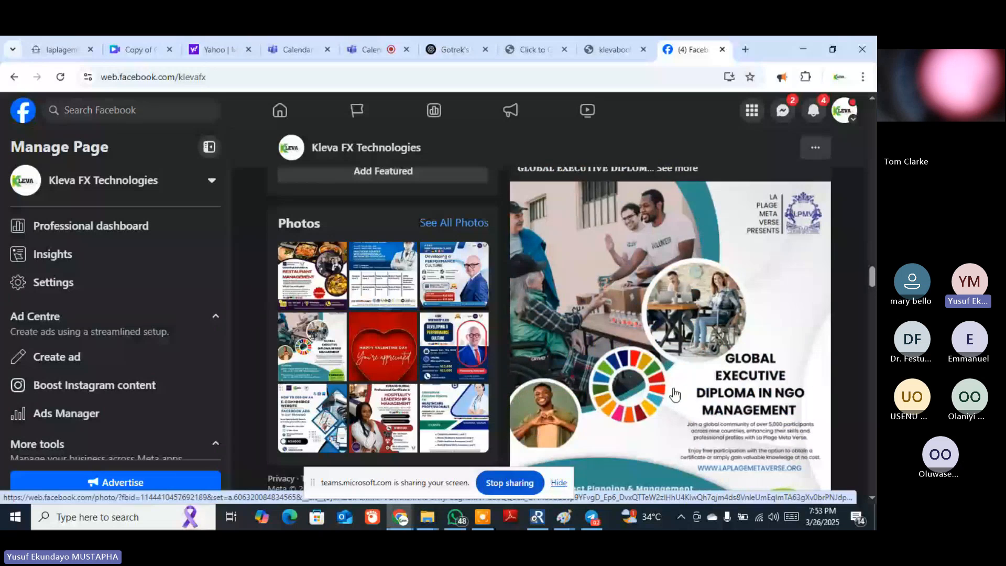
pyautogui.scroll(-4, 674, 393)
pyautogui.scroll(6, 675, 391)
pyautogui.scroll(5, 676, 391)
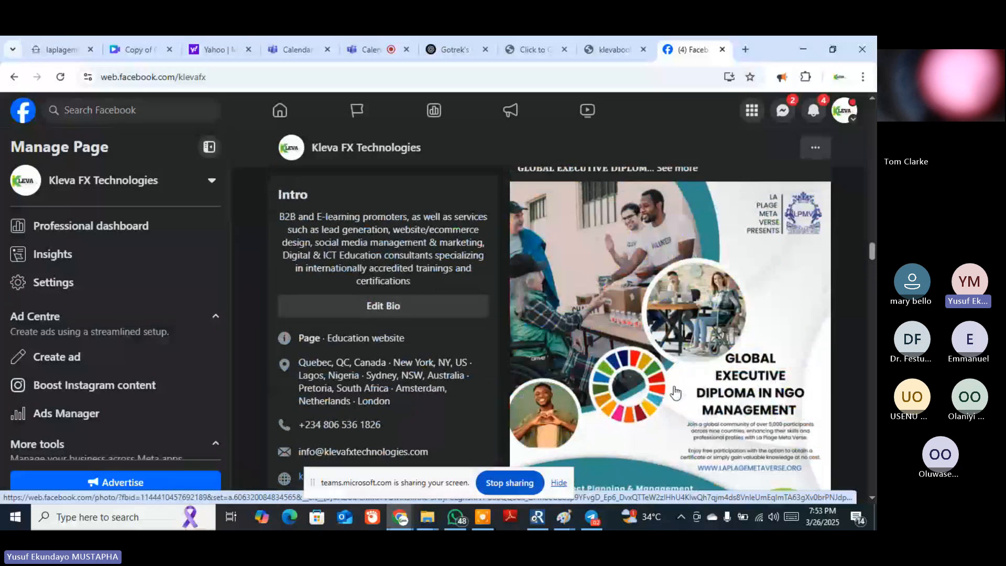
pyautogui.scroll(6, 676, 389)
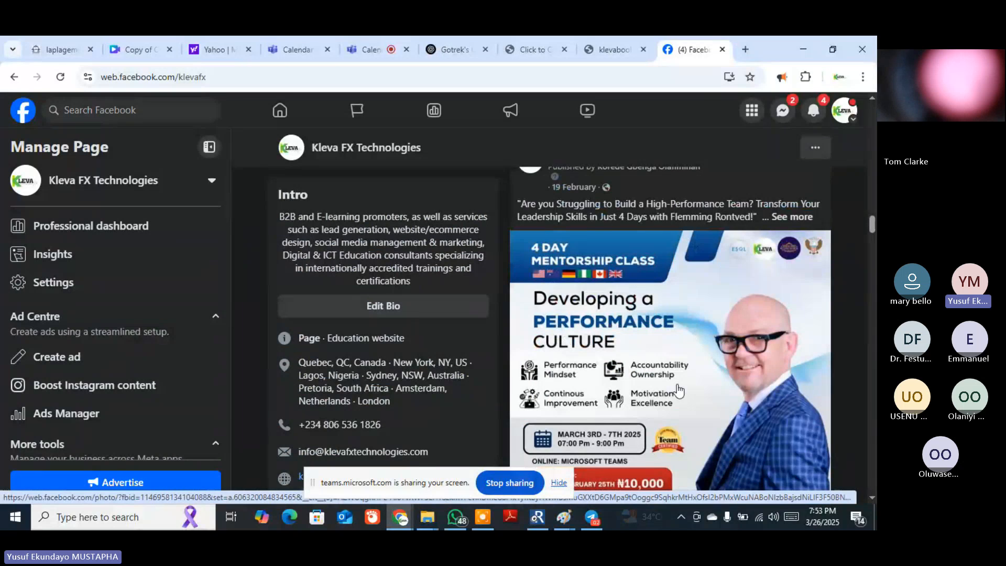
pyautogui.scroll(5, 677, 391)
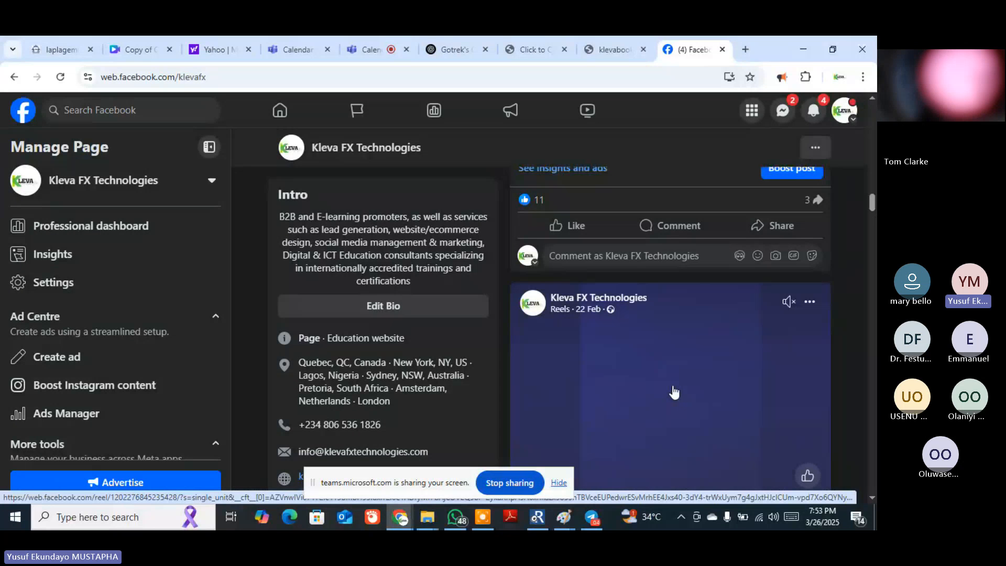
pyautogui.scroll(8, 674, 392)
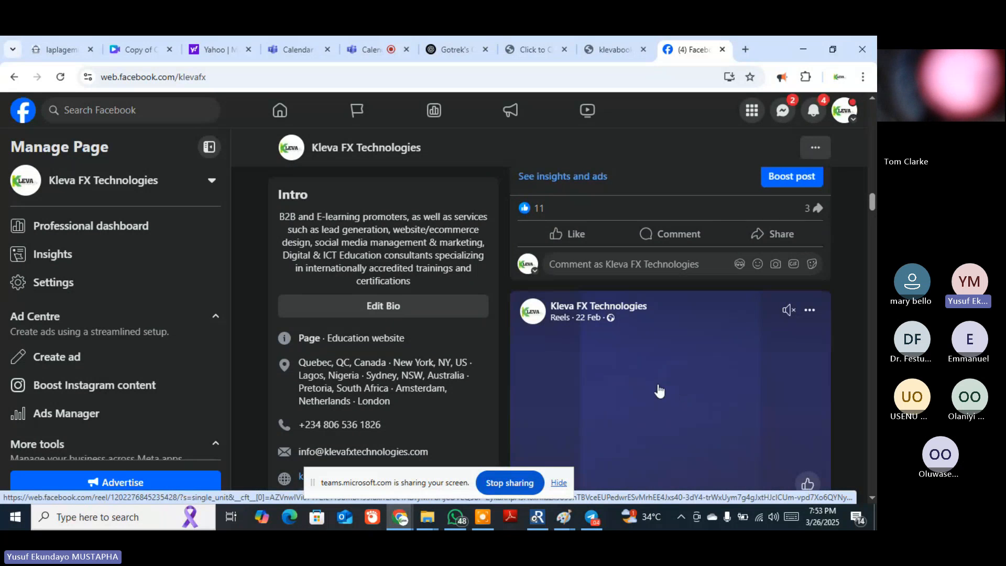
pyautogui.scroll(10, 662, 387)
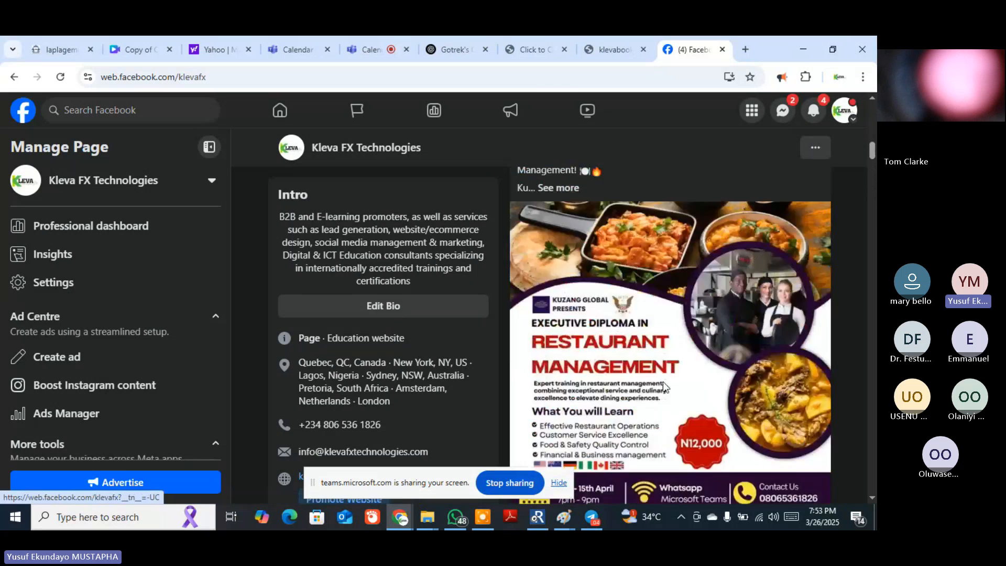
# Step: Scroll up and down through the Kleva FX Technologies Page to review its content
pyautogui.scroll(1, 670, 377)
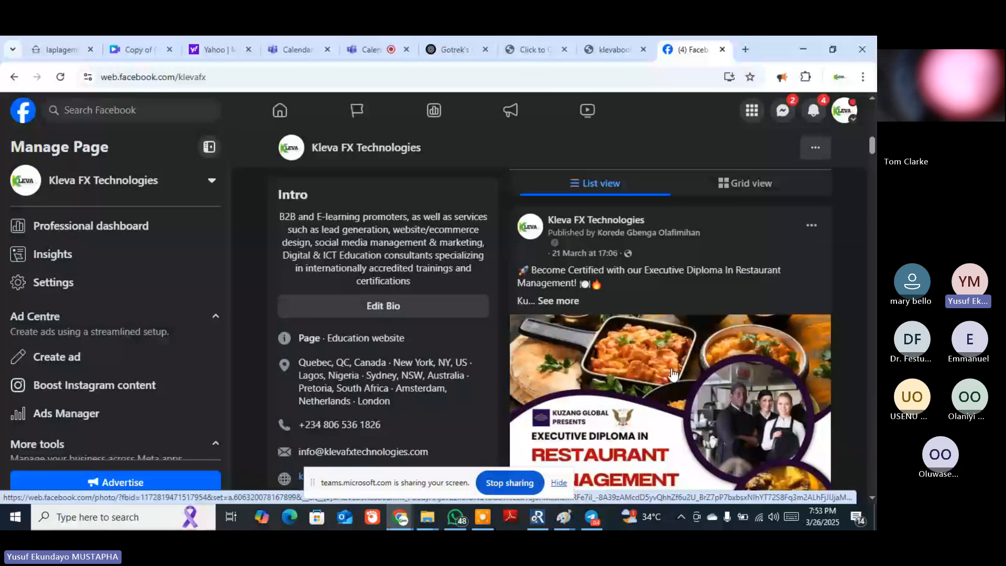
pyautogui.scroll(15, 674, 372)
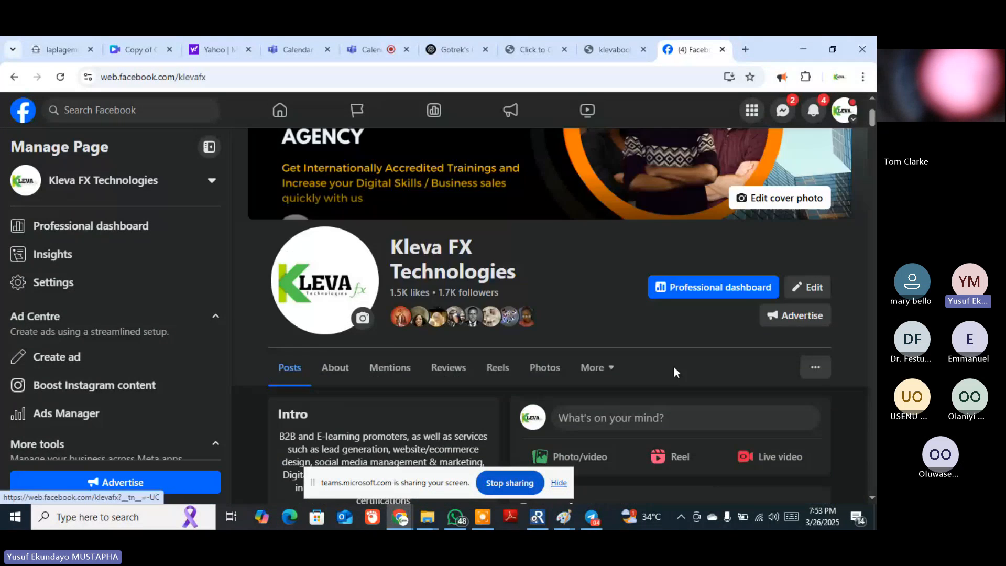
pyautogui.scroll(-15, 673, 372)
pyautogui.scroll(-5, 673, 372)
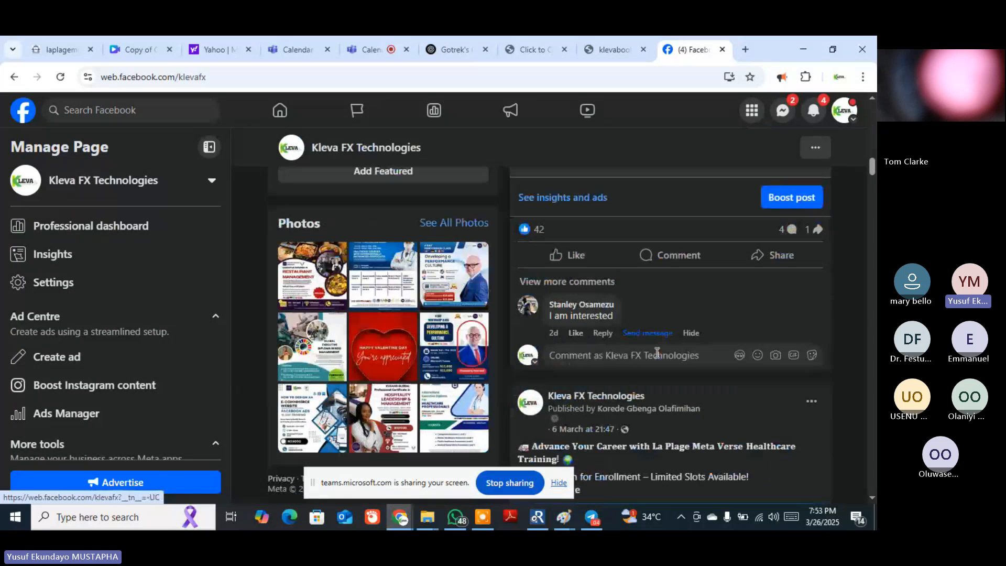
pyautogui.scroll(-10, 702, 370)
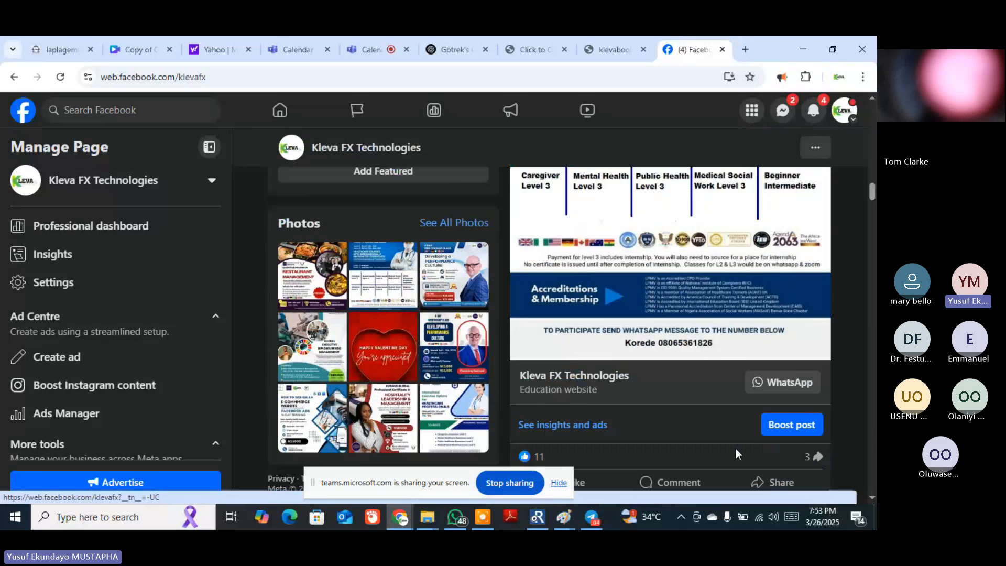
pyautogui.scroll(-3, 736, 453)
pyautogui.scroll(-7, 735, 450)
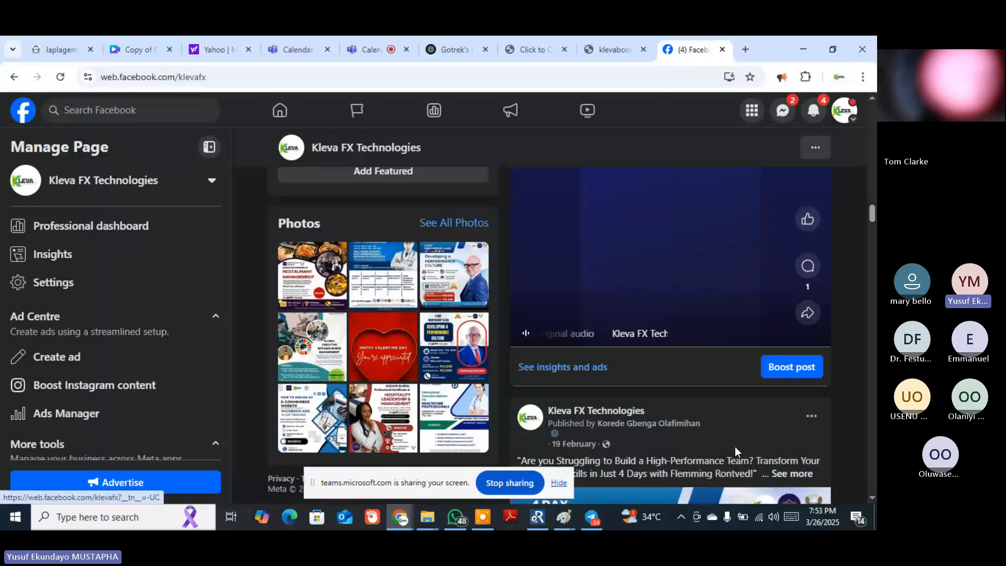
pyautogui.scroll(-2, 734, 446)
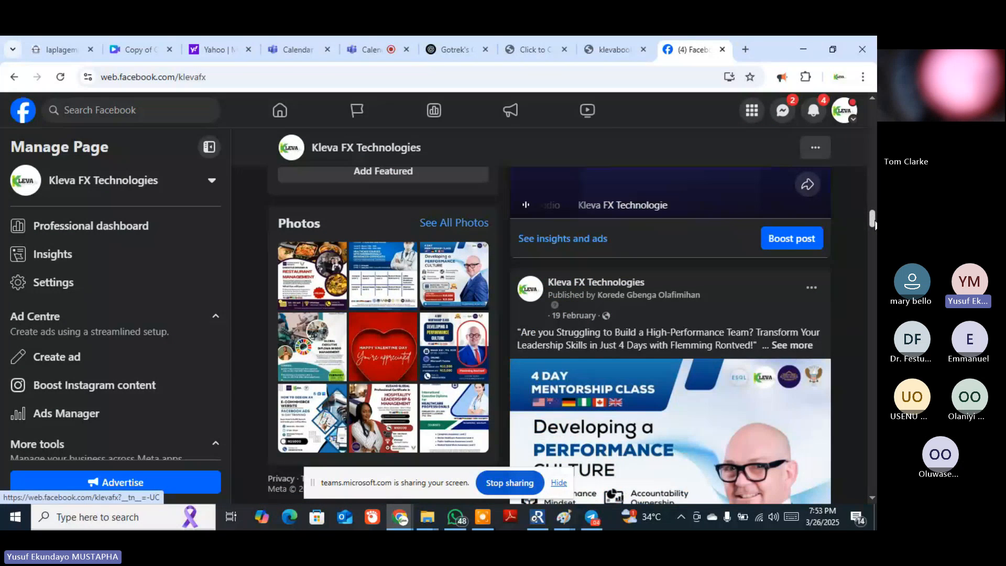
pyautogui.moveTo(873, 224); pyautogui.dragTo(871, 148)
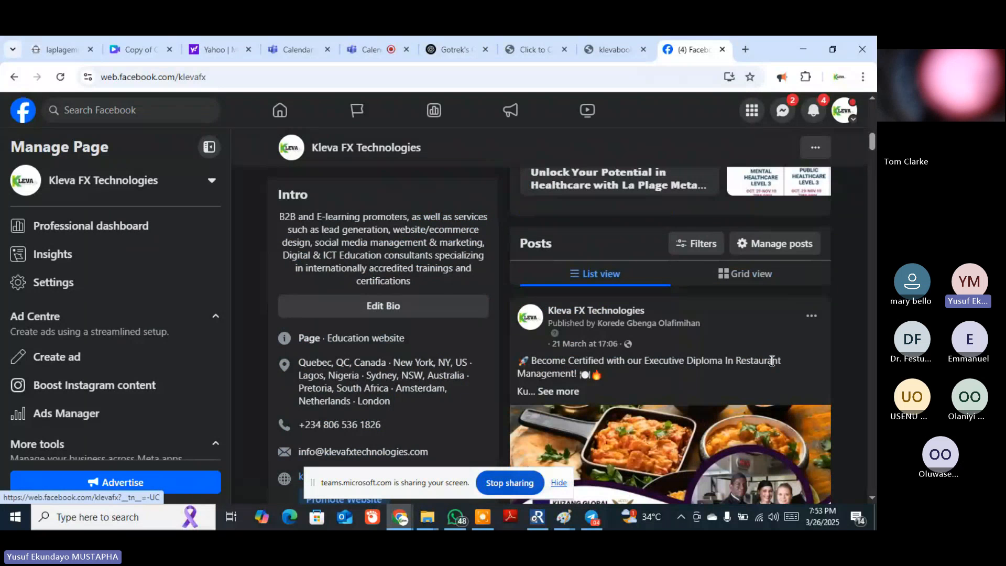
pyautogui.scroll(6, 772, 361)
pyautogui.scroll(3, 780, 351)
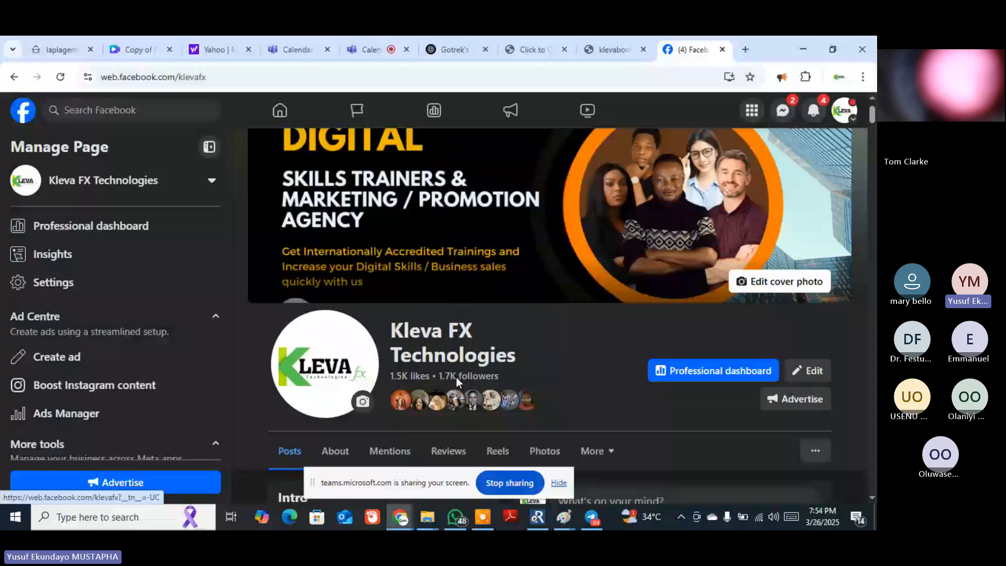
pyautogui.scroll(-10, 455, 376)
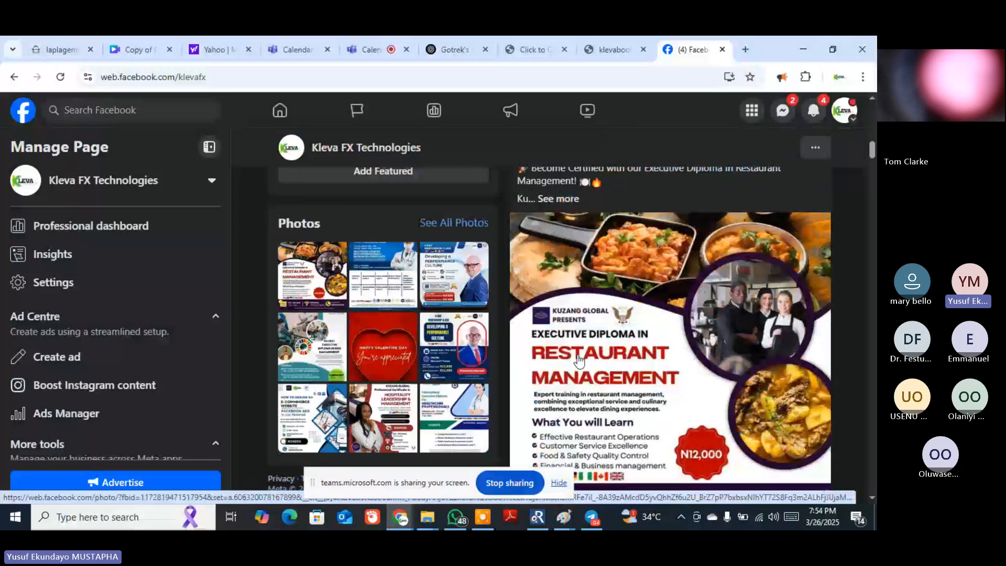
pyautogui.scroll(1, 623, 320)
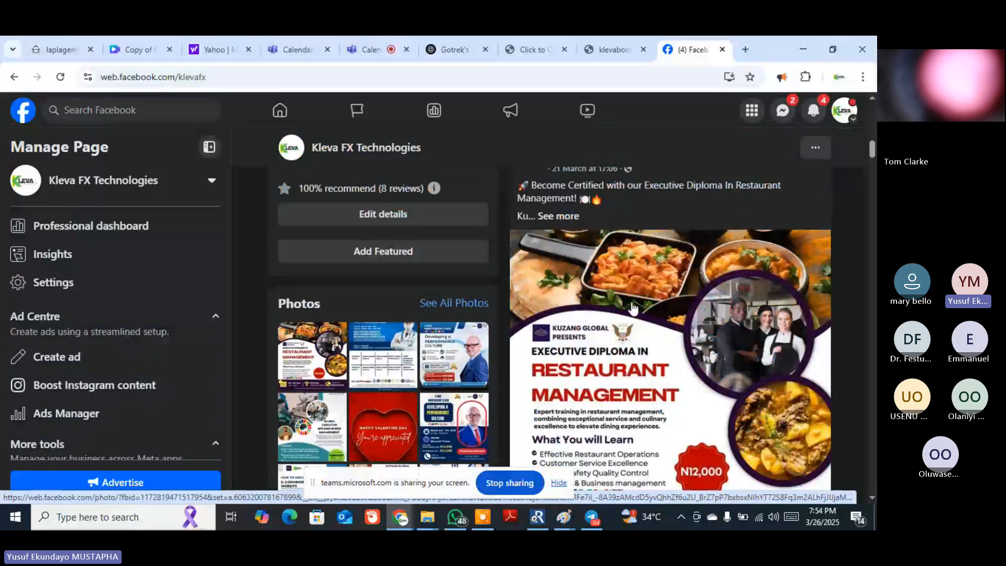
pyautogui.scroll(9, 632, 308)
pyautogui.scroll(1, 628, 303)
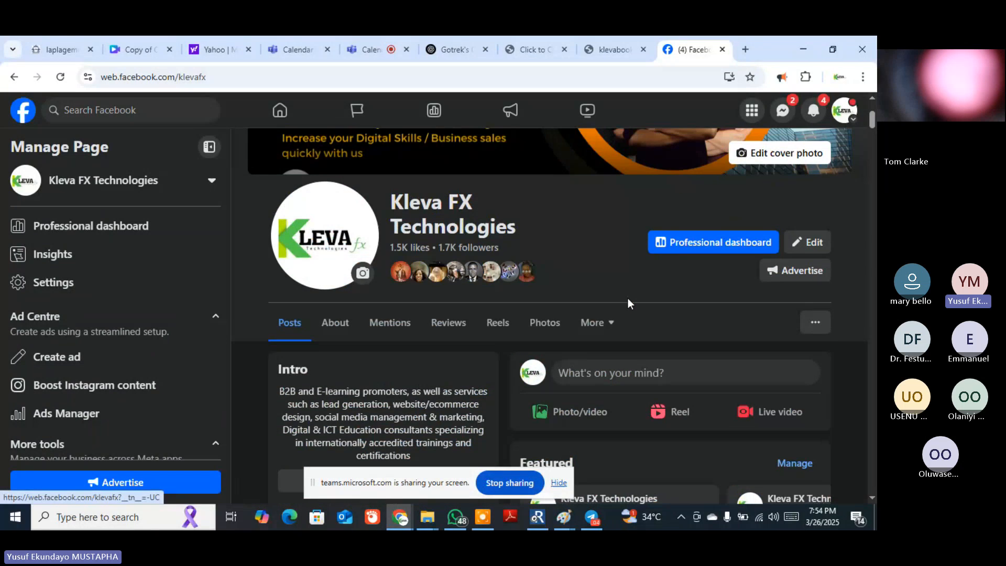
pyautogui.scroll(-10, 628, 303)
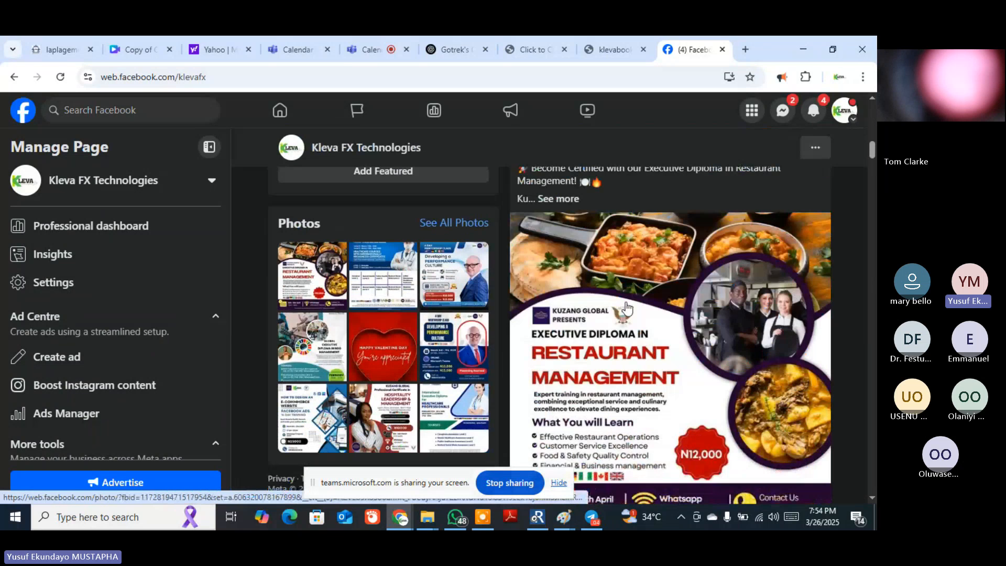
pyautogui.scroll(-1, 624, 307)
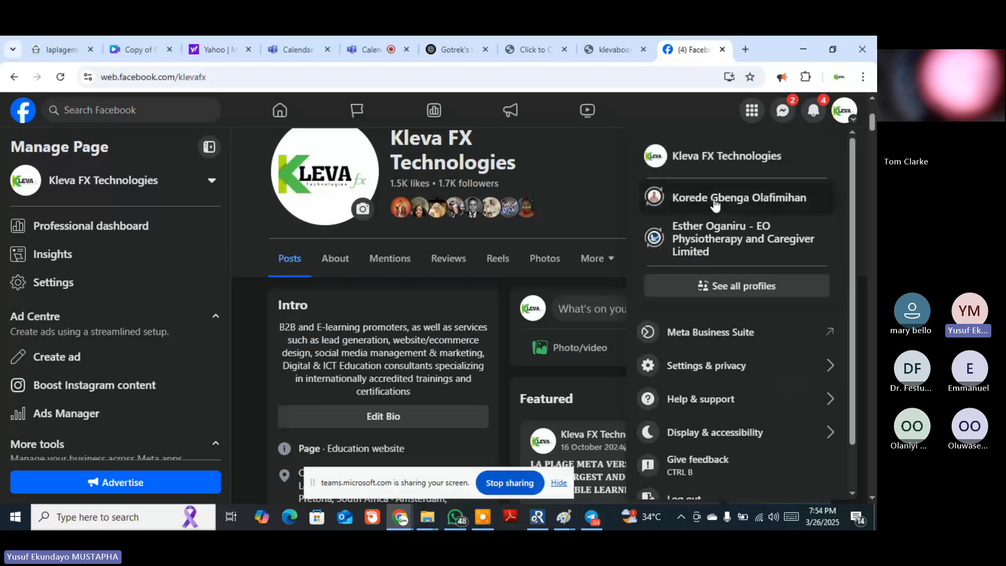
# Step: Switch to acting as the personal profile, checking on the Teams meeting meanwhile
pyautogui.click(715, 203)
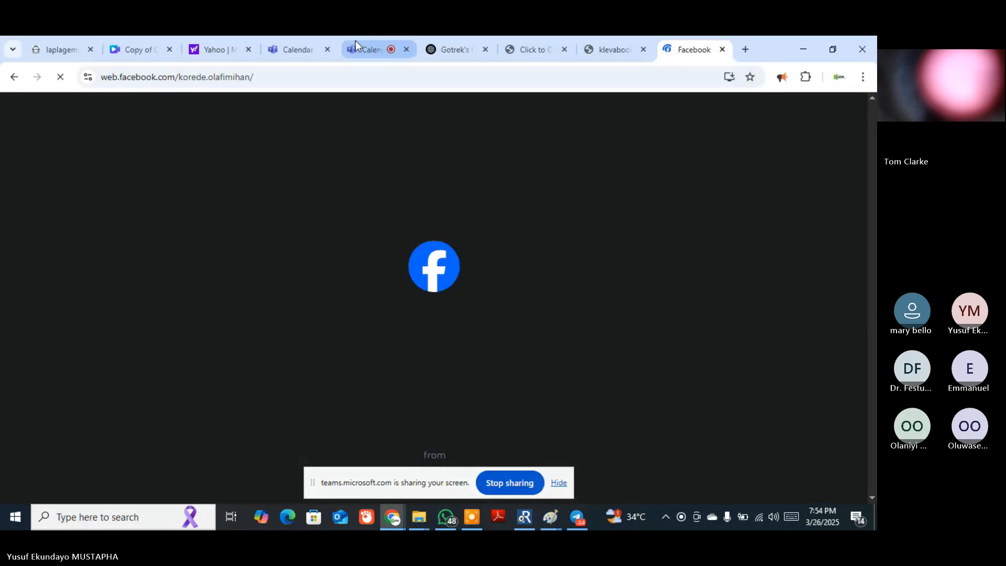
pyautogui.click(356, 47)
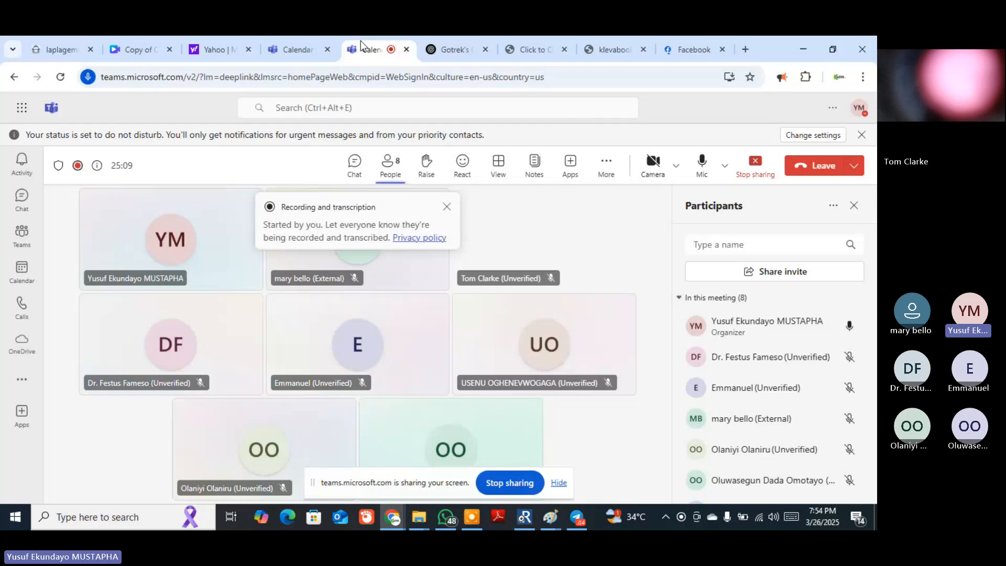
pyautogui.click(675, 44)
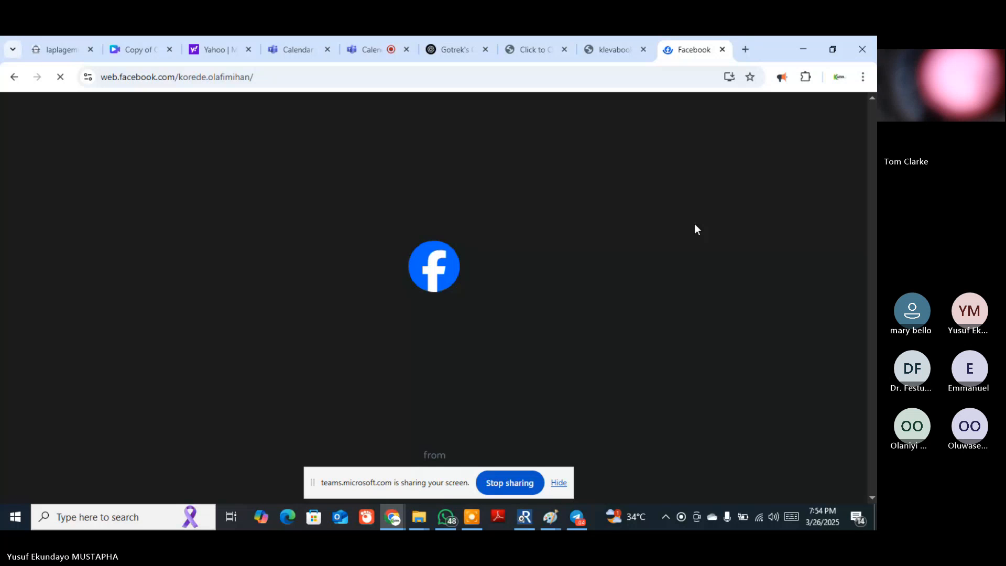
# Step: Close the WordPress Click to Chat settings tab and return to the Facebook personal profile
pyautogui.click(532, 50)
pyautogui.click(564, 50)
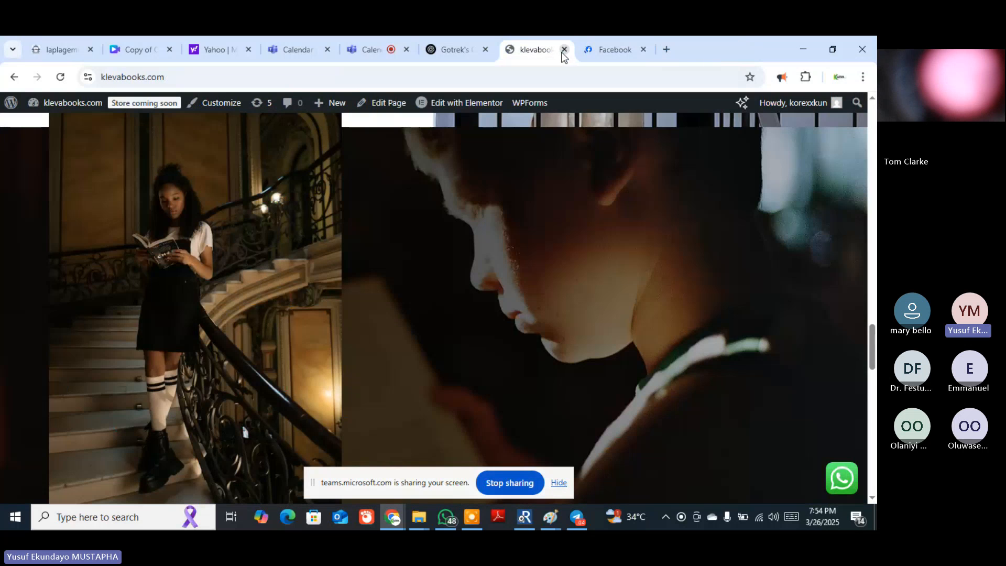
pyautogui.click(609, 52)
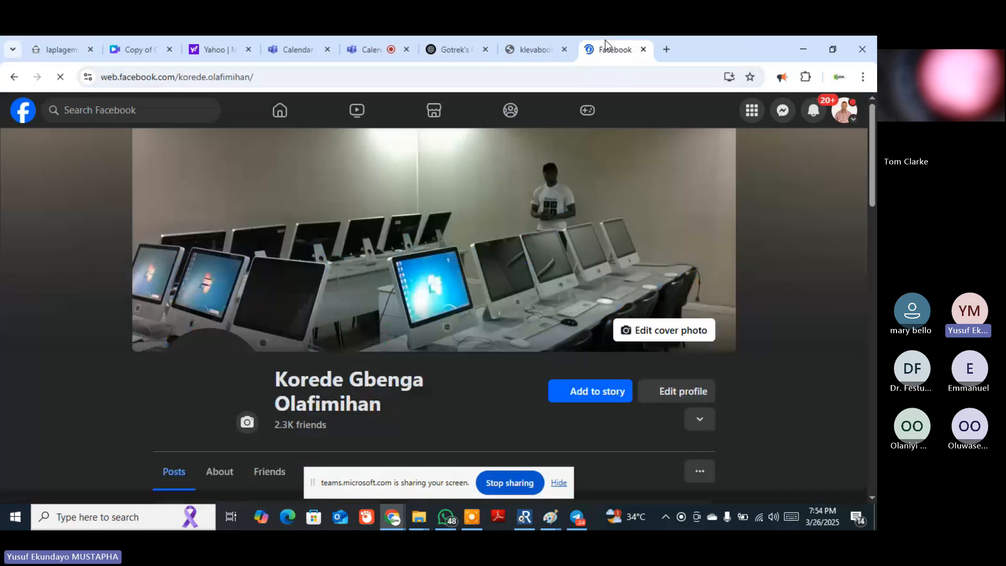
pyautogui.scroll(-3, 848, 124)
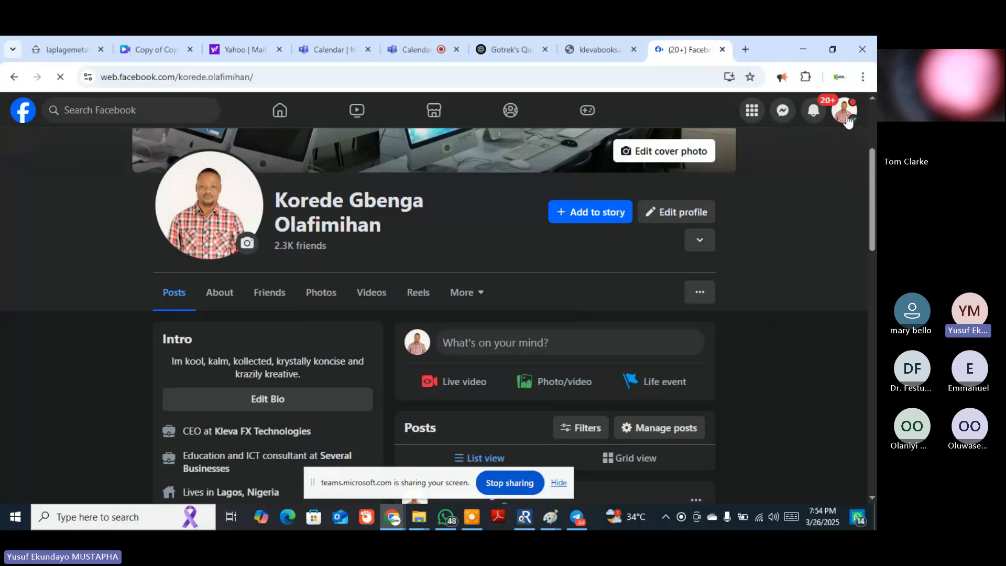
# Step: From See all profiles in the account menu, start Create for a new profile or Page
pyautogui.click(845, 121)
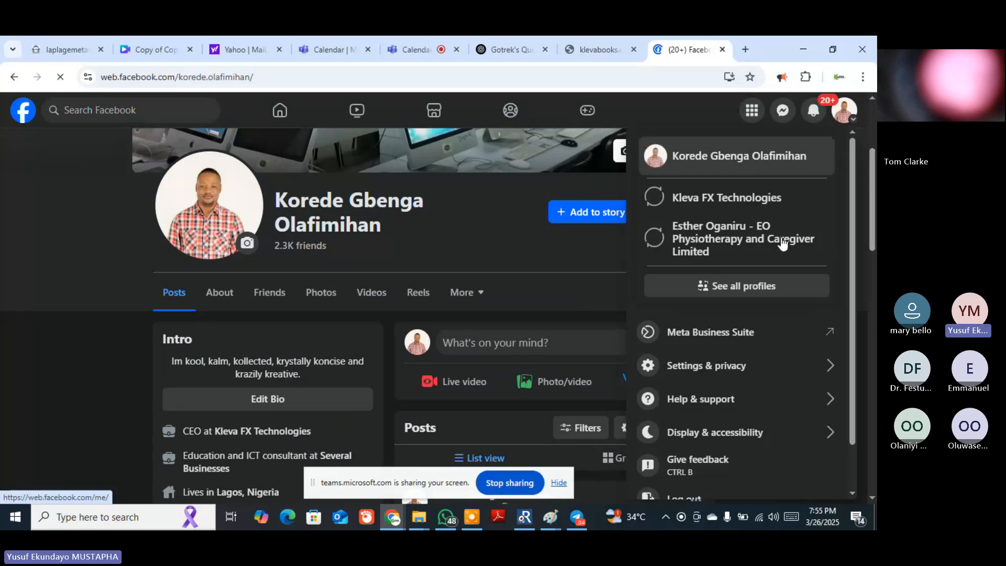
pyautogui.click(754, 289)
pyautogui.scroll(-4, 460, 368)
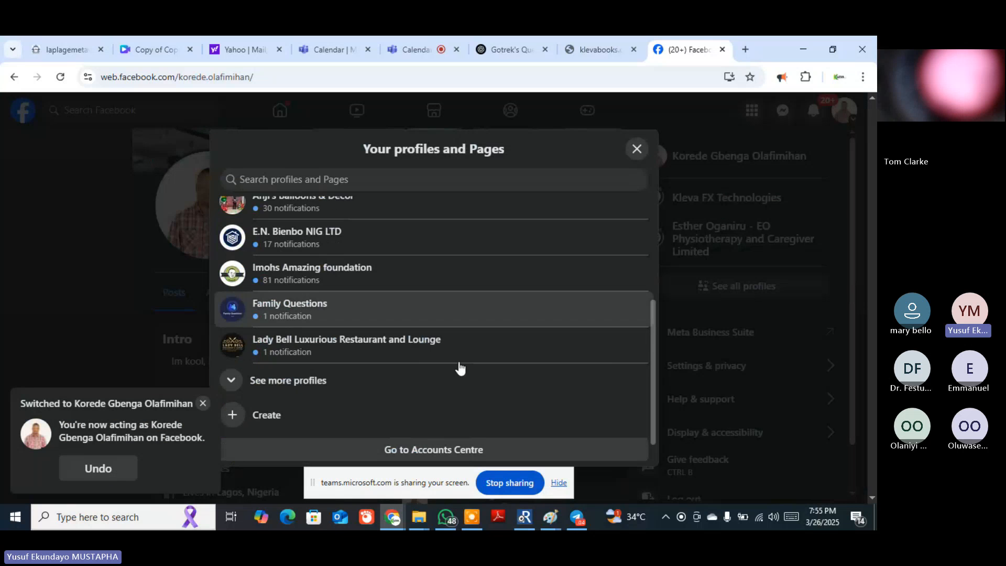
pyautogui.click(288, 419)
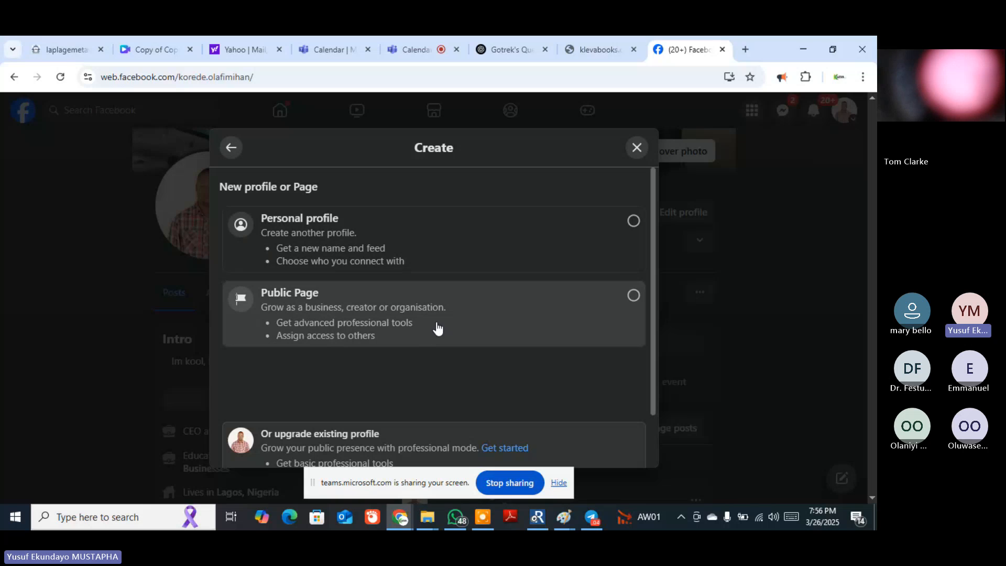
# Step: Choose Public Page, continue with Next, and accept with Get started
pyautogui.click(438, 329)
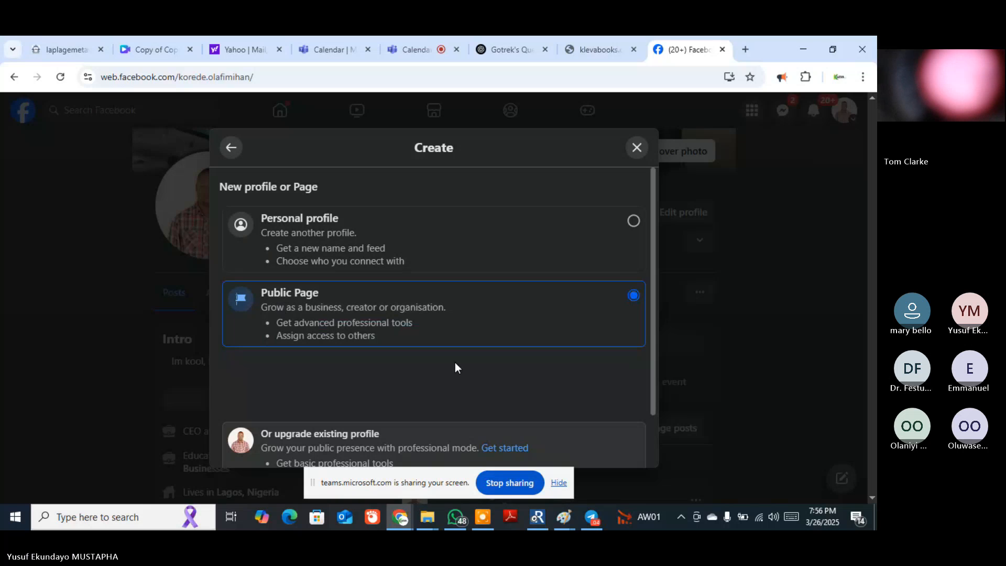
pyautogui.scroll(-1, 471, 324)
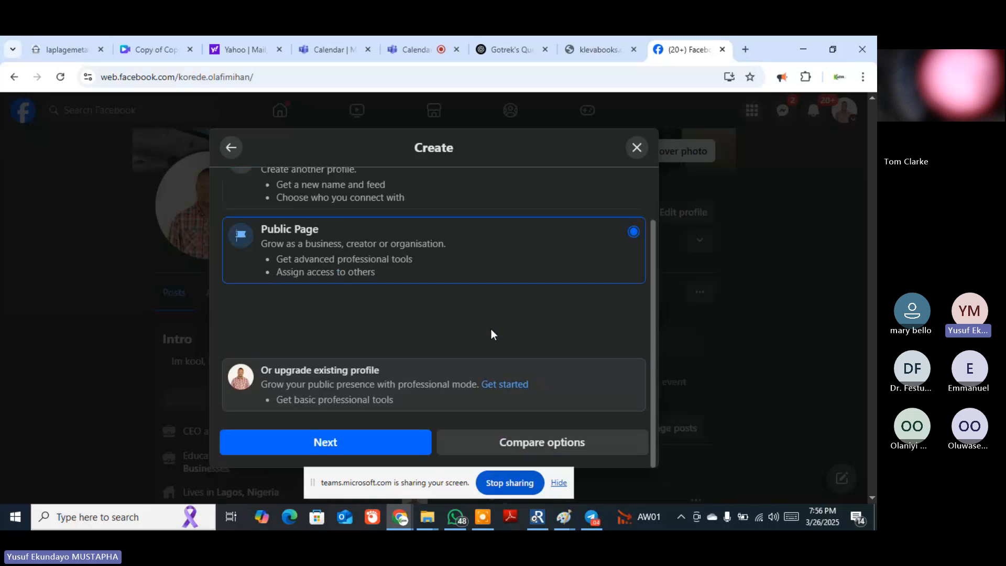
pyautogui.click(382, 449)
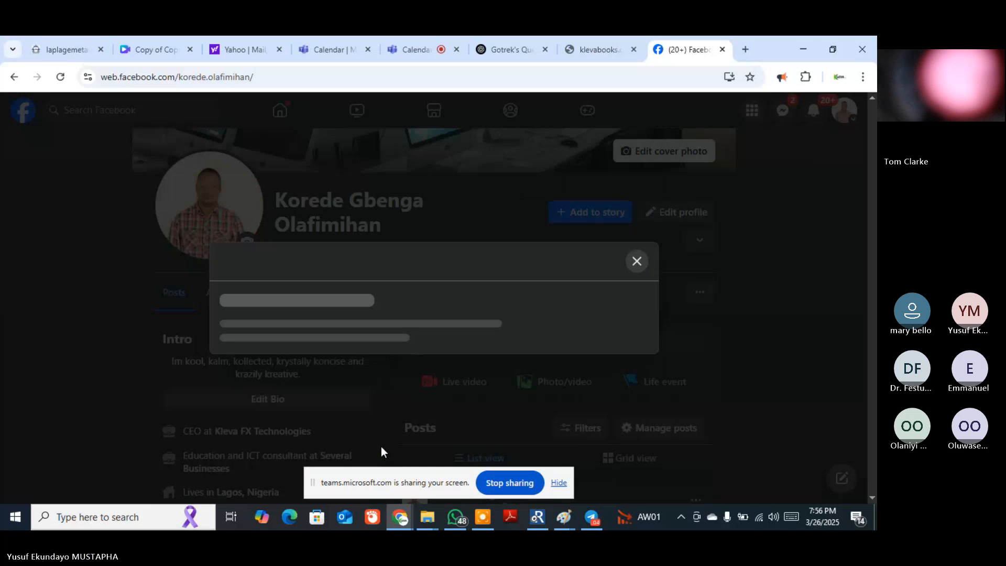
pyautogui.scroll(-1, 449, 338)
pyautogui.scroll(-2, 448, 338)
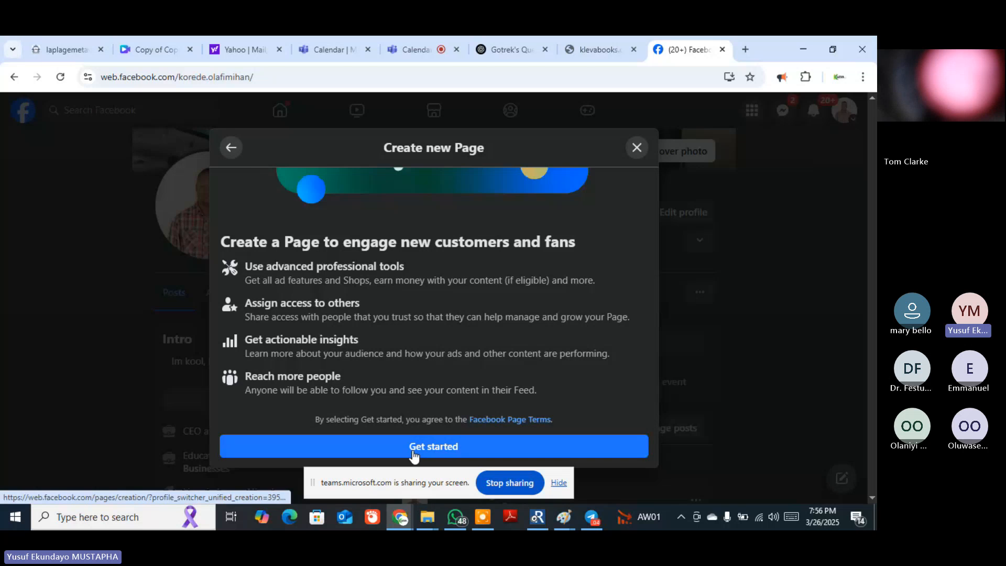
pyautogui.click(413, 451)
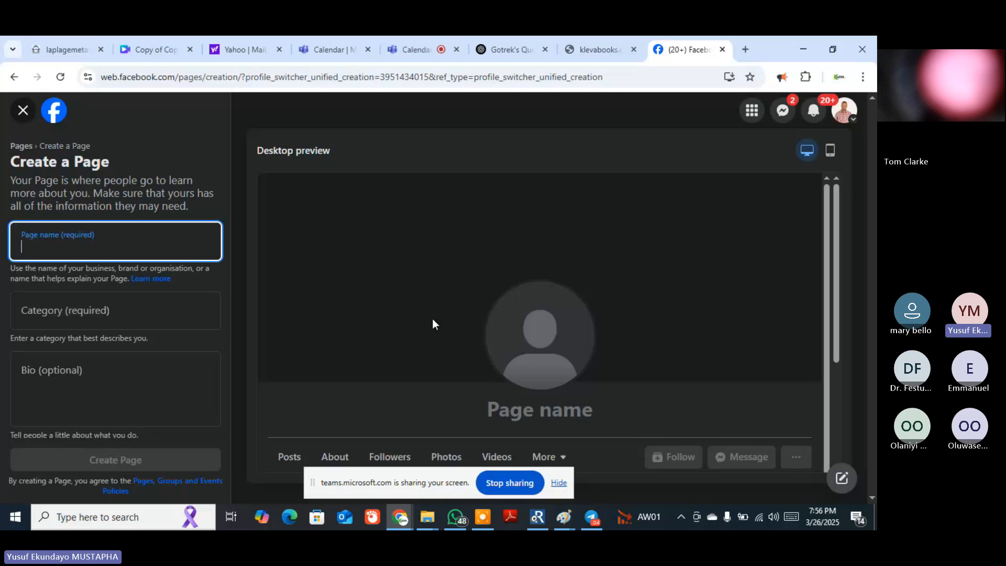
# Step: Go to the Canva website in a new browser tab
pyautogui.click(747, 49)
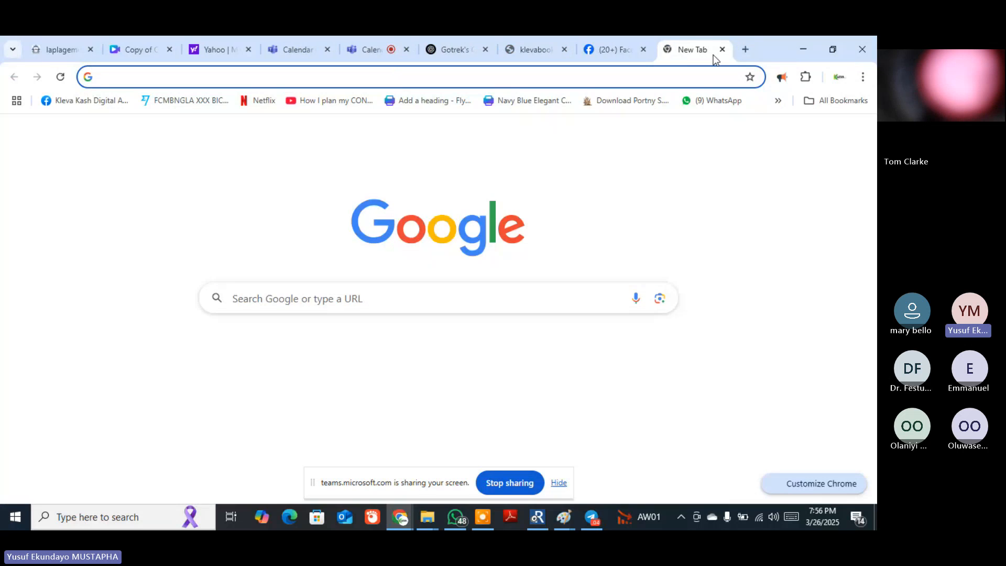
pyautogui.write('canva')
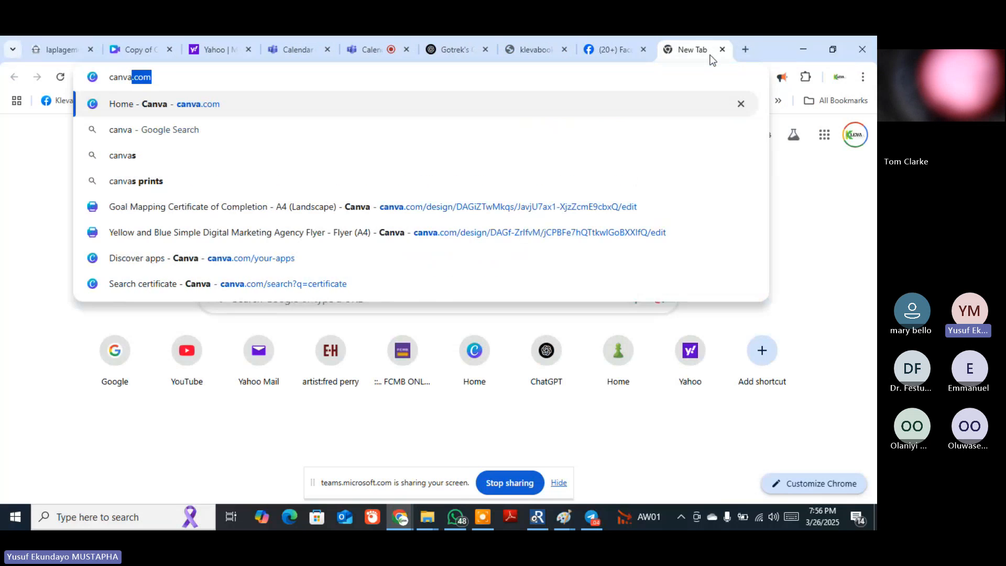
pyautogui.press('Return')
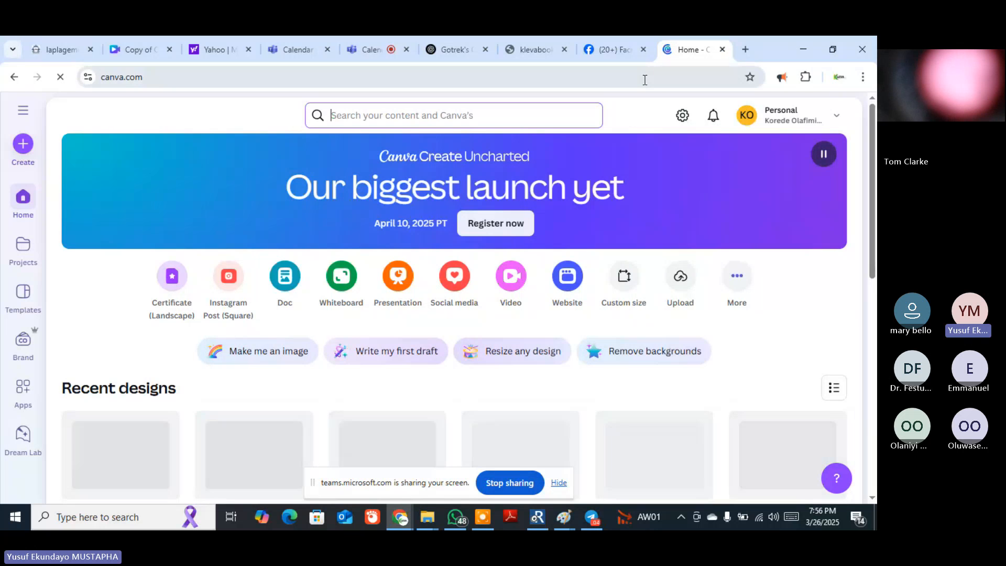
# Step: Search Canva for 'logo' and browse your designs and the logo templates
pyautogui.click(558, 118)
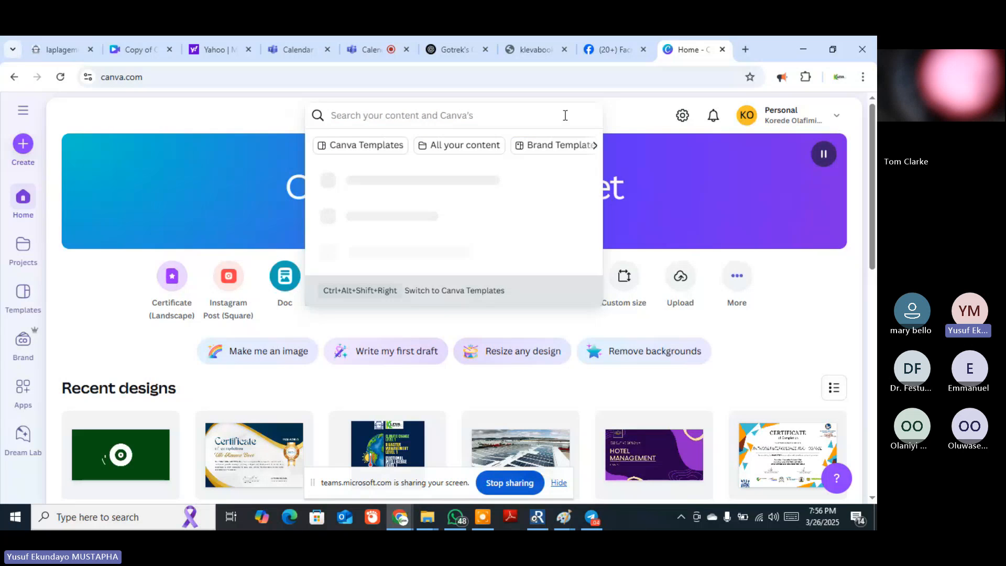
pyautogui.write('logo')
pyautogui.press('Return')
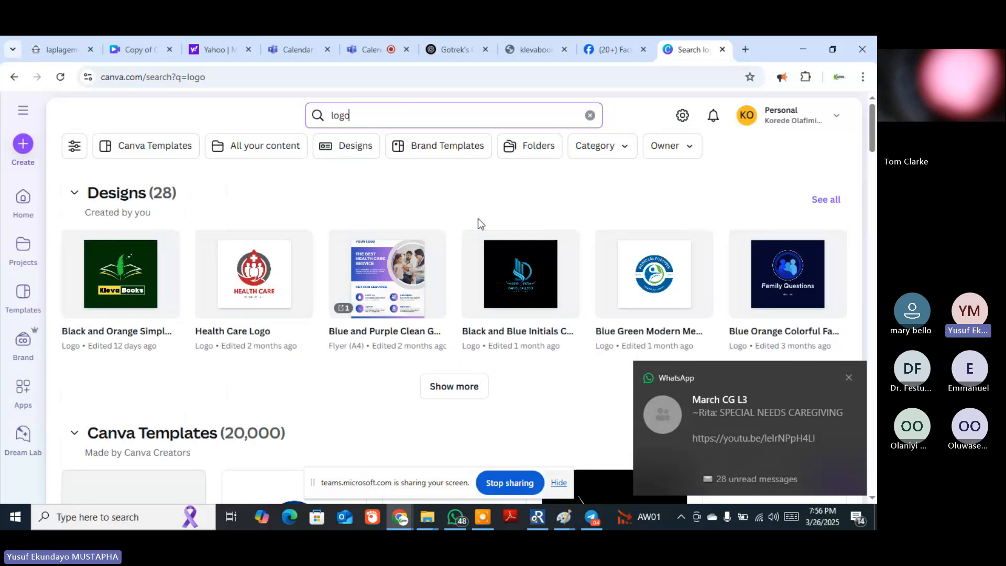
pyautogui.scroll(-6, 478, 219)
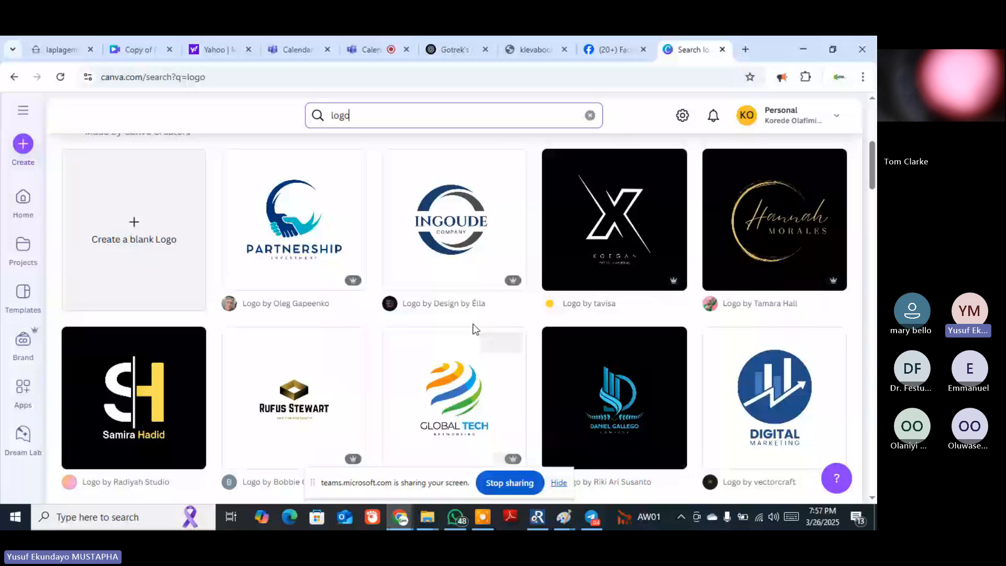
pyautogui.scroll(-1, 475, 329)
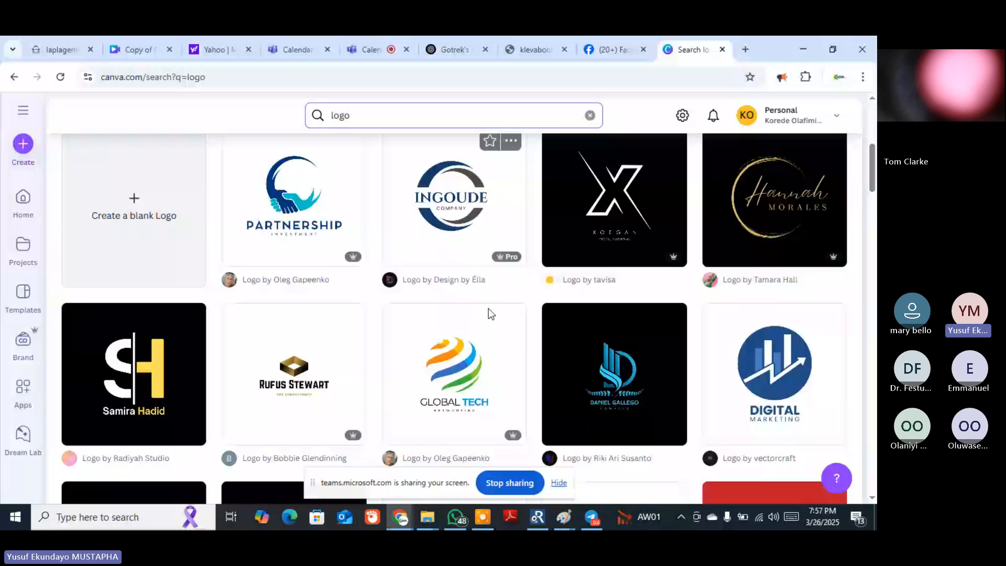
pyautogui.scroll(-7, 488, 309)
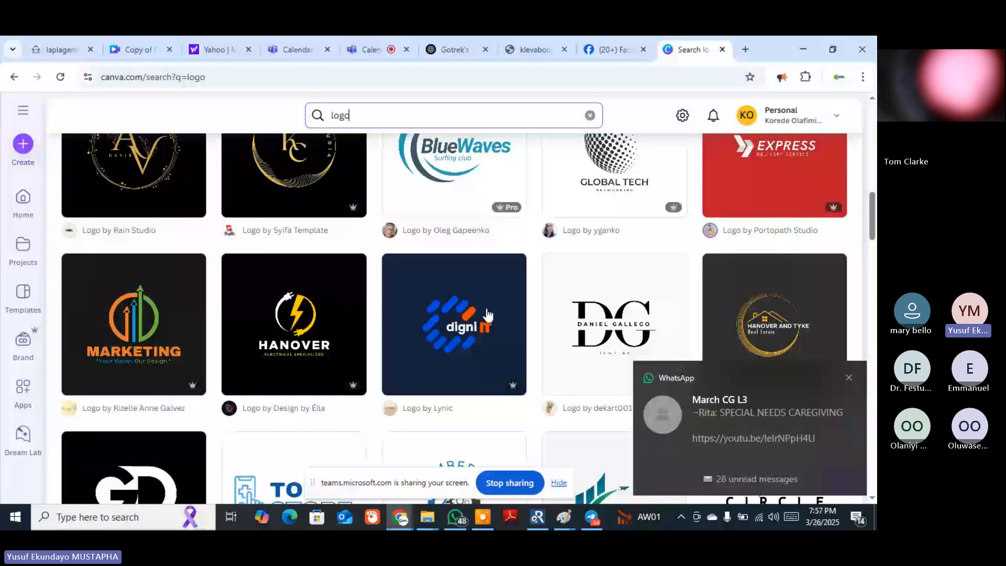
pyautogui.scroll(-3, 487, 314)
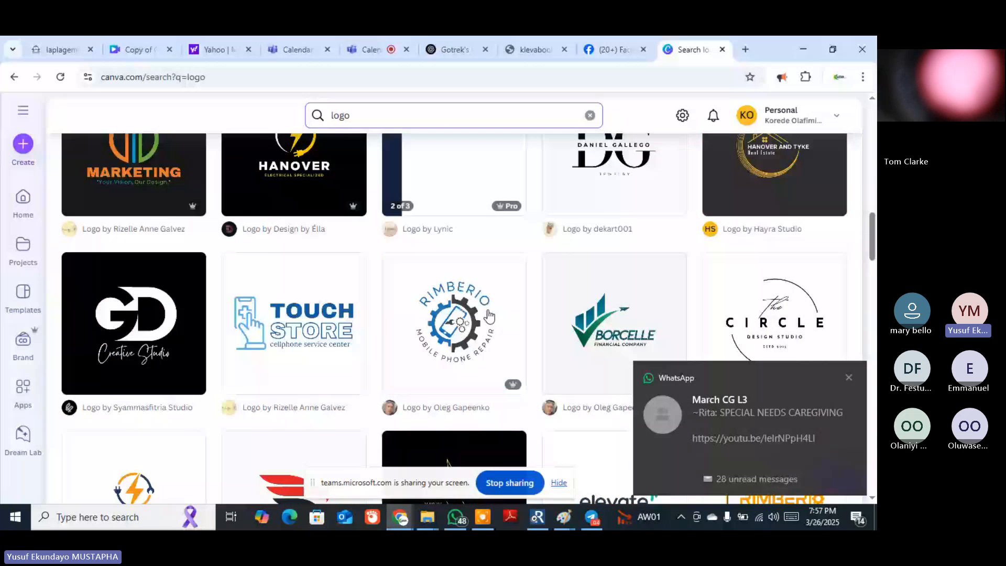
pyautogui.scroll(6, 489, 316)
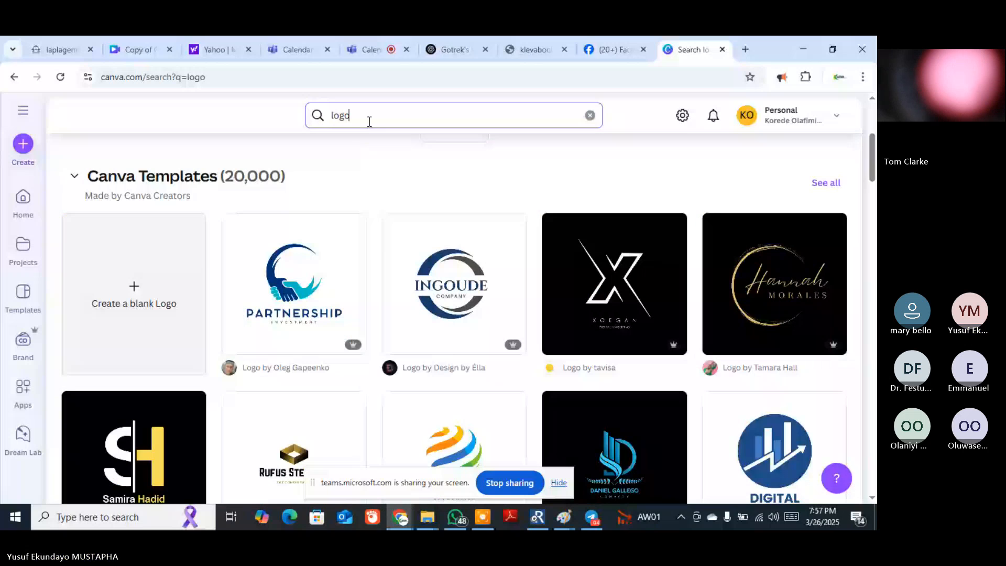
# Step: Search Canva for 'facebook cover page', browse the templates, then return to Facebook's Create a Page form
pyautogui.moveTo(366, 116); pyautogui.dragTo(281, 124)
pyautogui.write('facebook cover page')
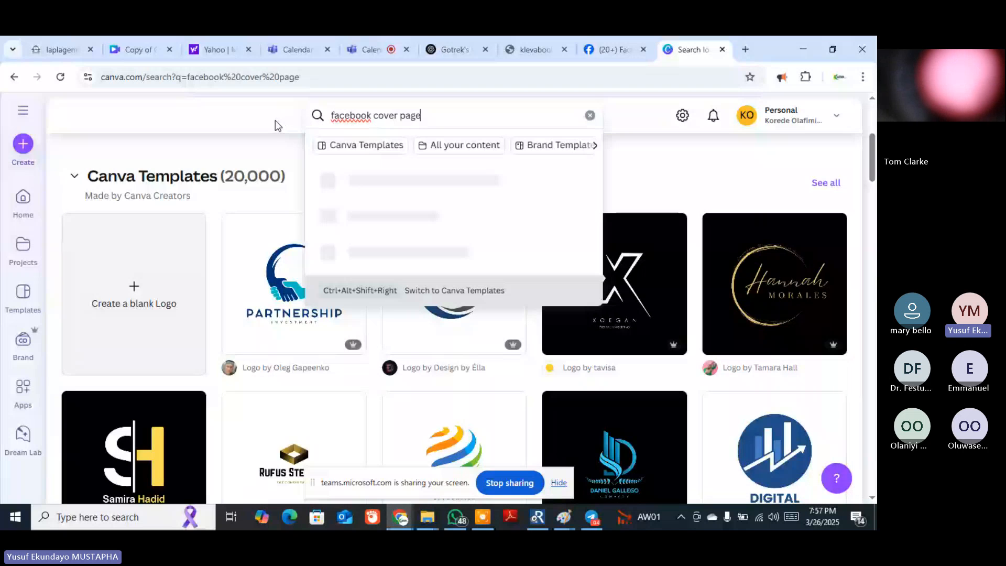
pyautogui.press('Return')
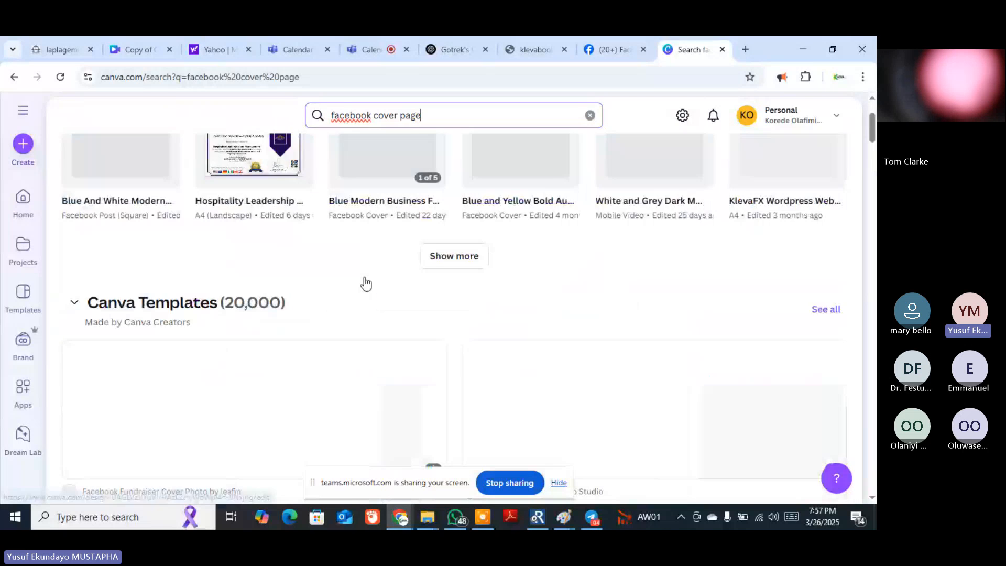
pyautogui.scroll(-1, 365, 283)
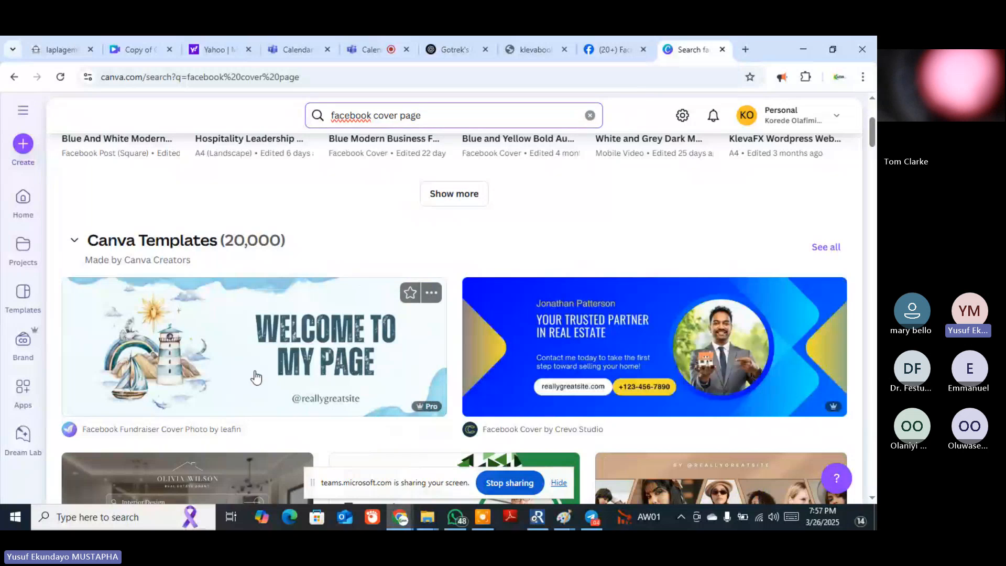
pyautogui.scroll(-1, 507, 352)
pyautogui.scroll(-2, 507, 352)
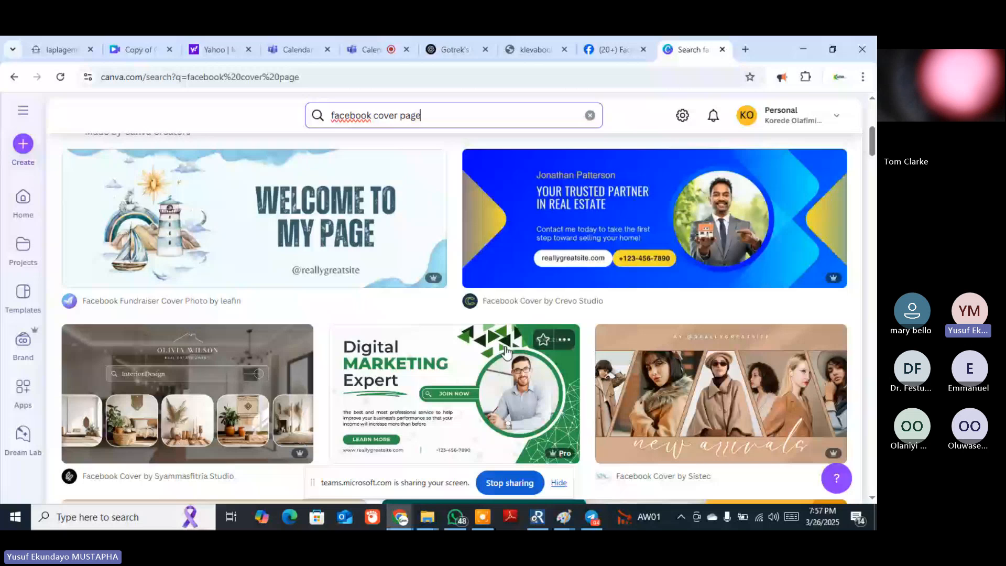
pyautogui.scroll(-3, 505, 352)
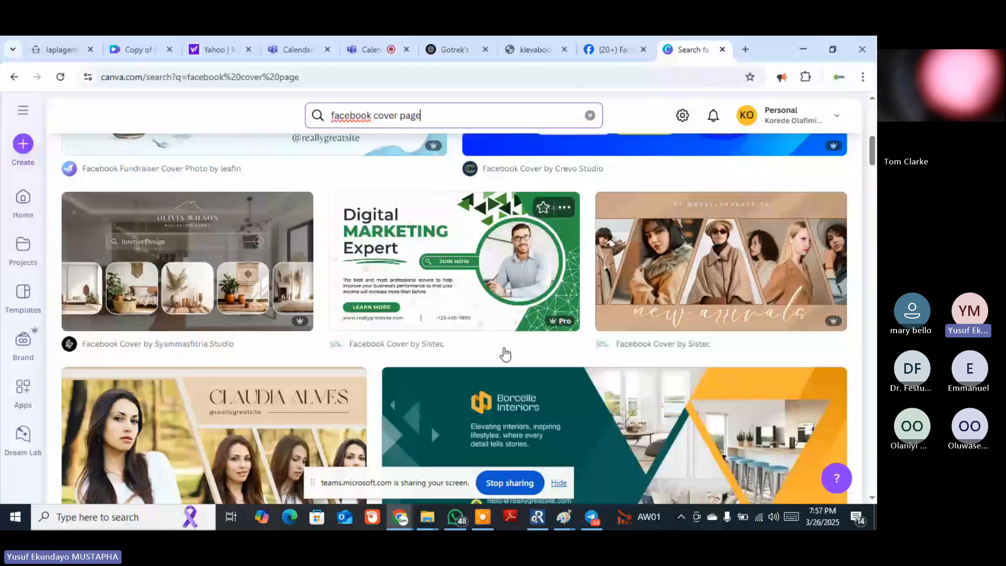
pyautogui.scroll(-3, 505, 352)
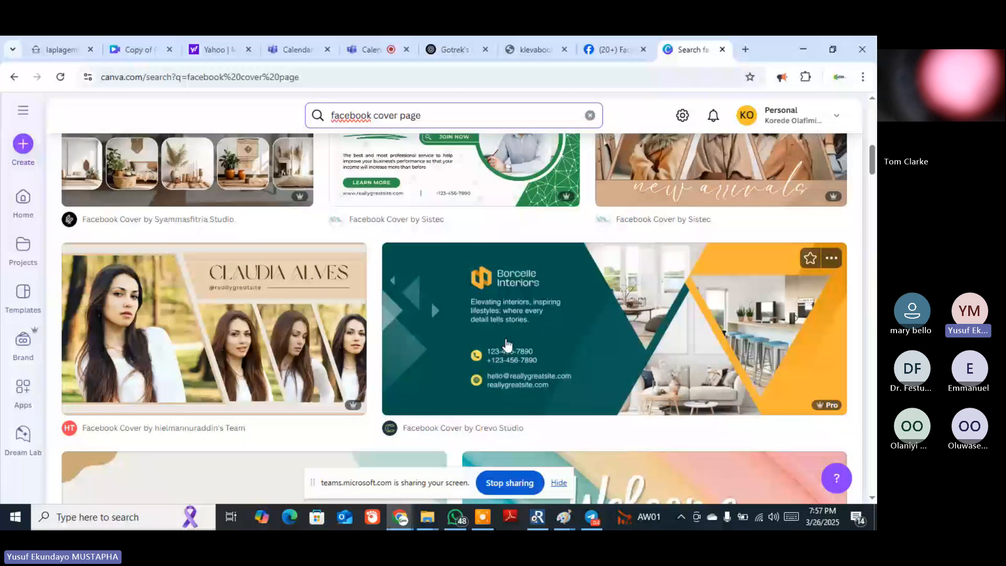
pyautogui.scroll(-6, 506, 345)
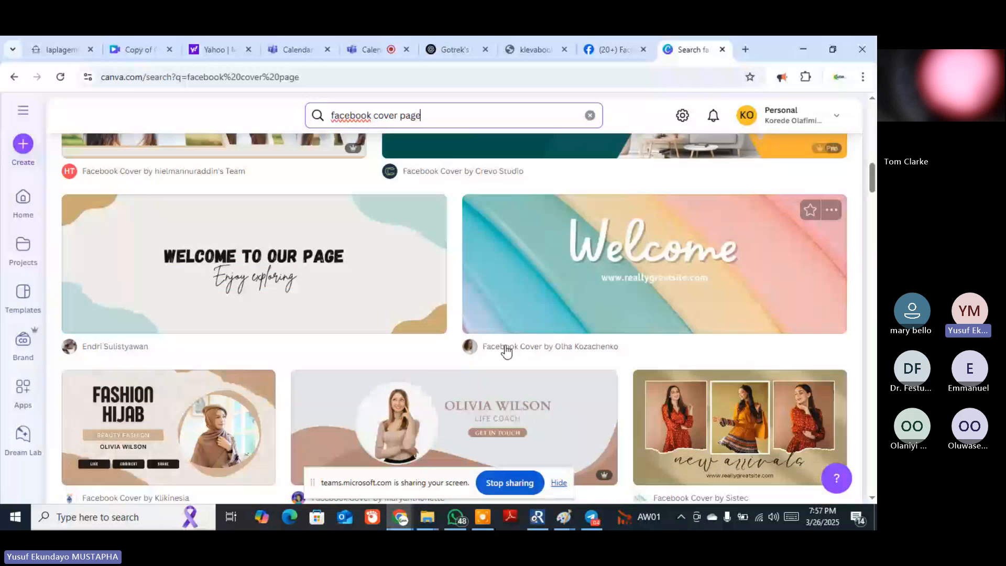
pyautogui.scroll(5, 506, 350)
pyautogui.click(612, 49)
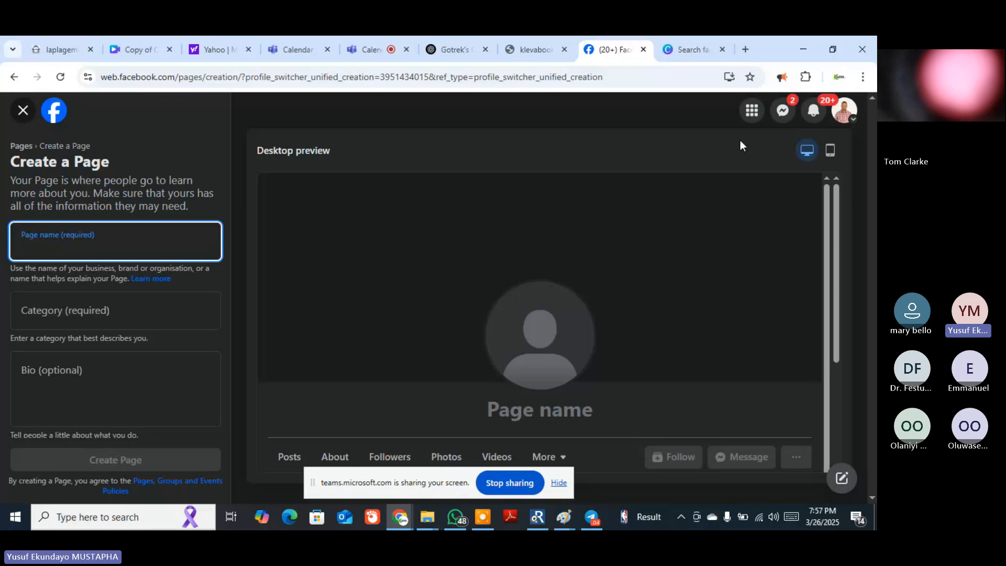
# Step: Search all profiles and Pages for 'klevaboo' to confirm no Klevabooks Page exists
pyautogui.click(846, 121)
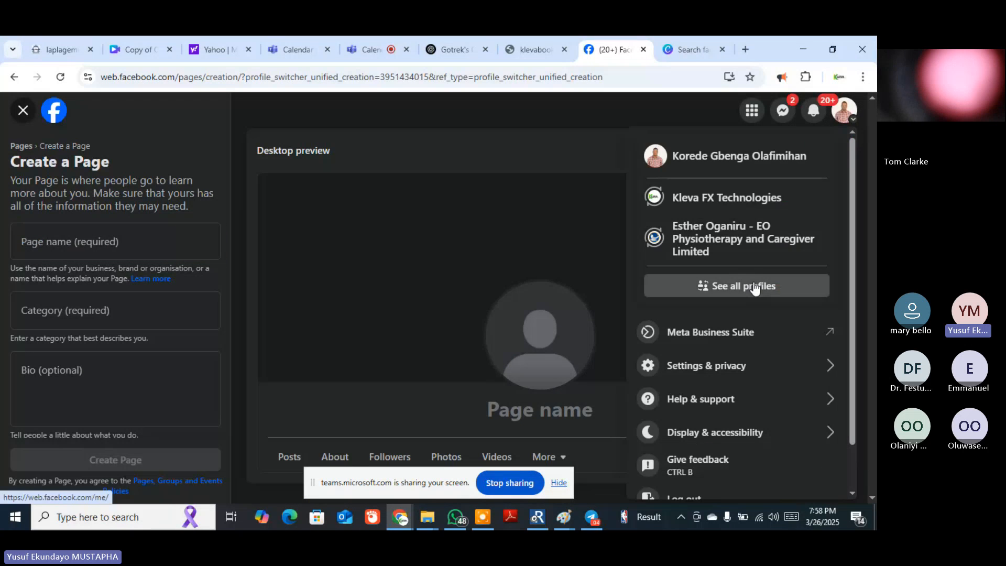
pyautogui.click(754, 287)
pyautogui.scroll(-3, 450, 329)
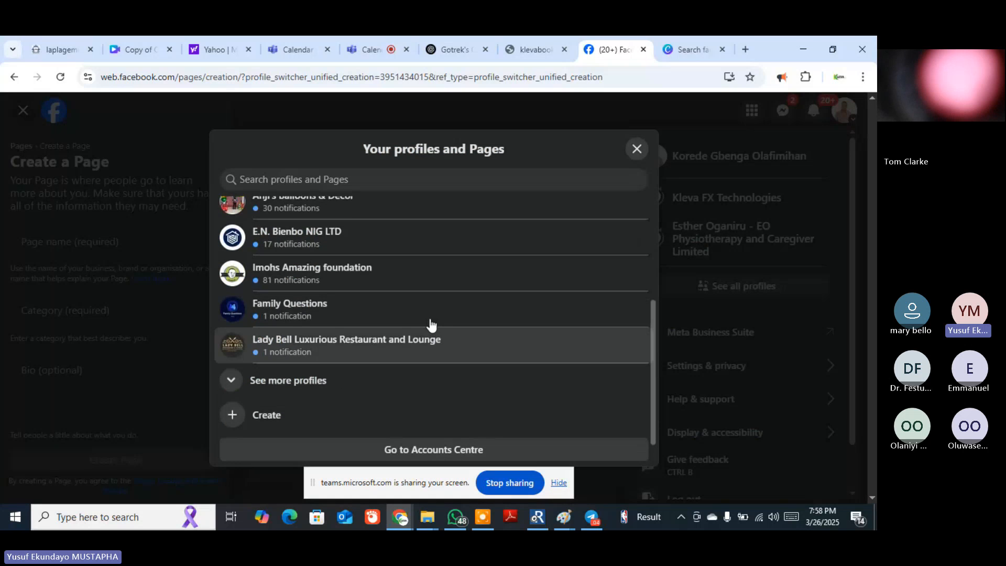
pyautogui.click(354, 179)
pyautogui.write('kleva')
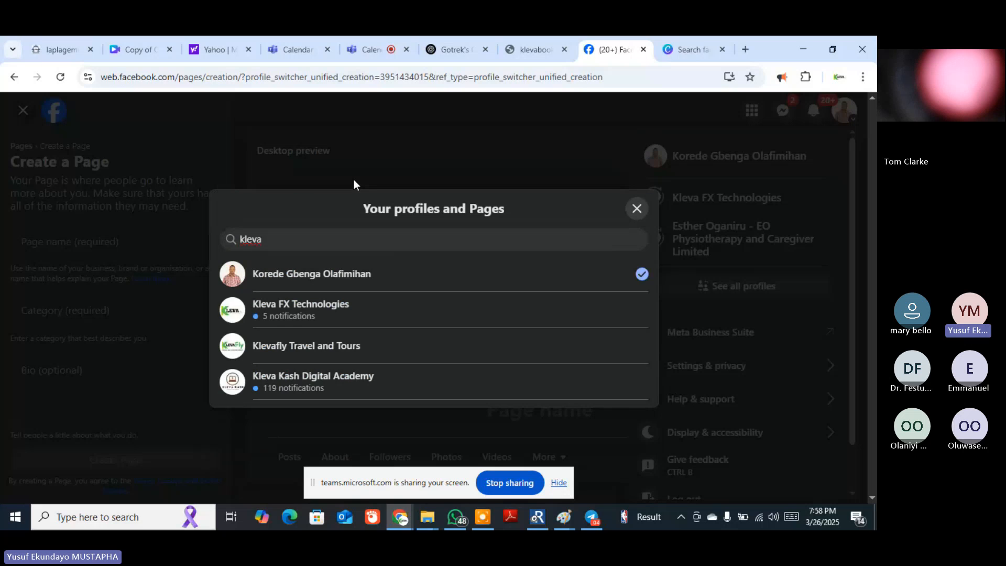
pyautogui.write('boo')
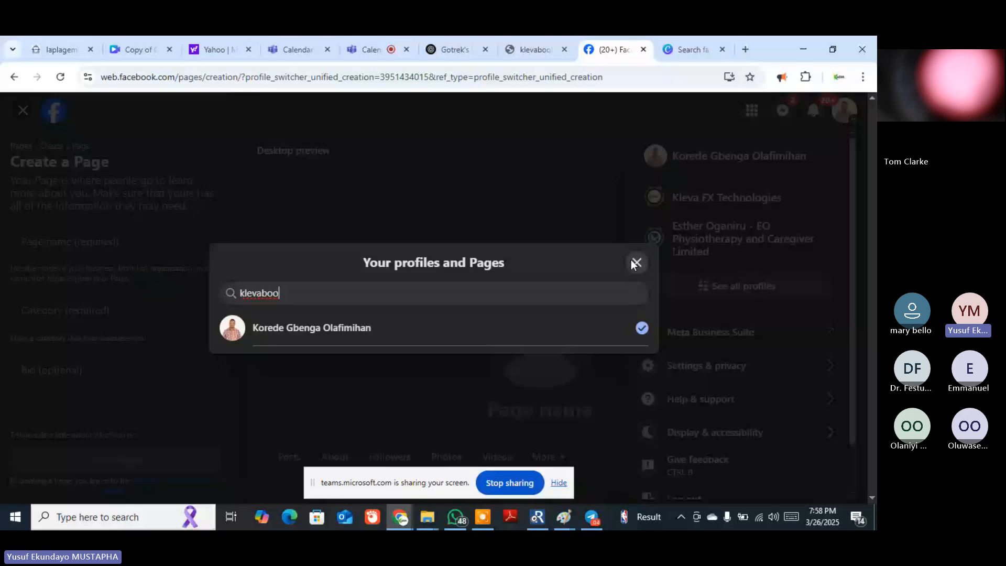
pyautogui.click(635, 263)
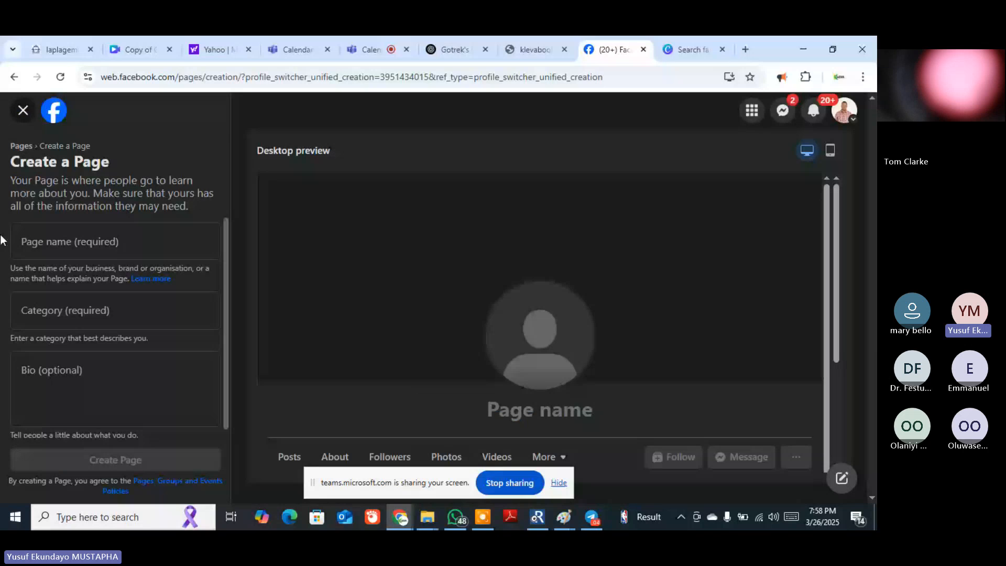
# Step: Enter 'Klevabooks' as the Page name and set the category to Book shop
pyautogui.click(71, 256)
pyautogui.write('Kleva')
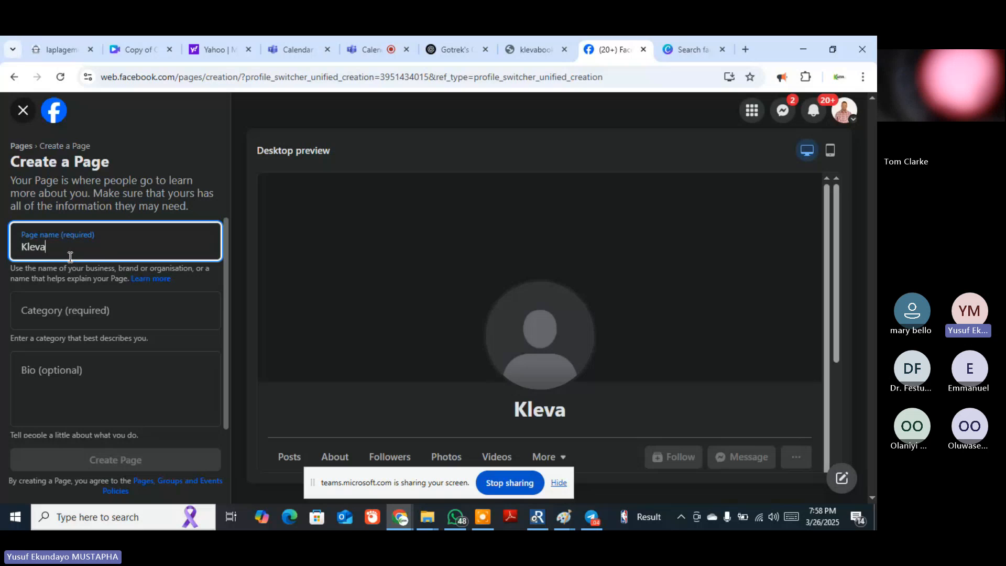
pyautogui.write('books')
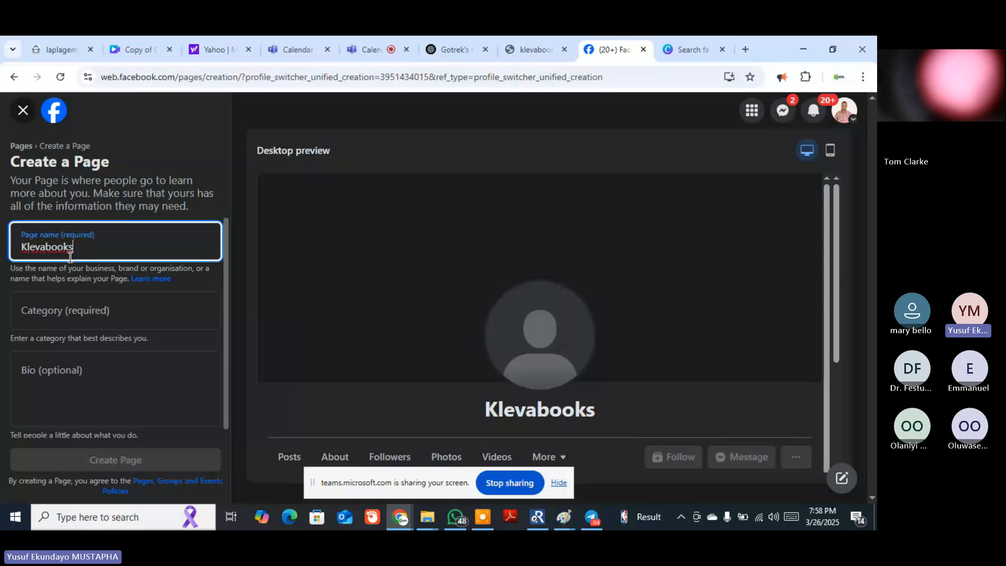
pyautogui.click(97, 313)
pyautogui.click(96, 313)
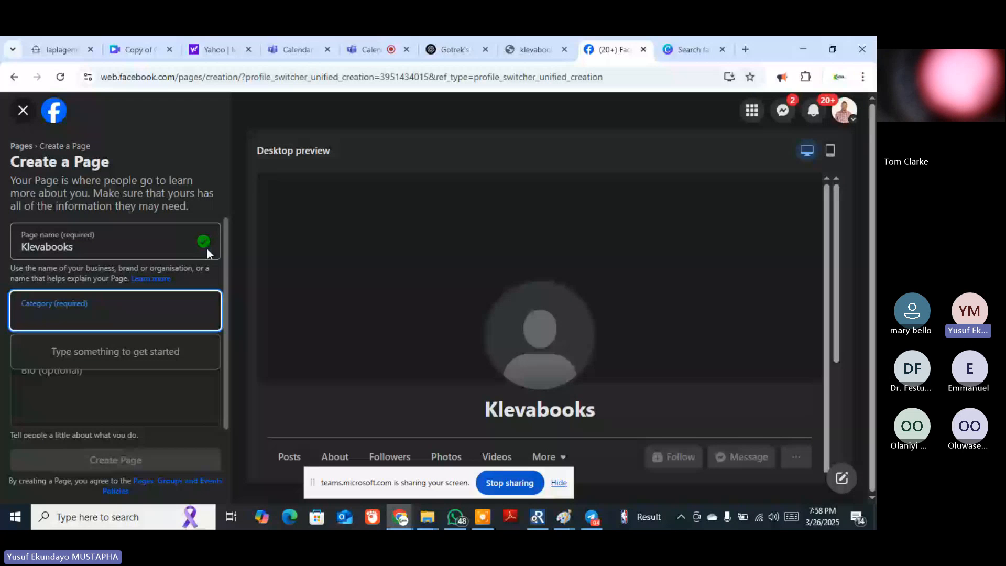
pyautogui.write('books')
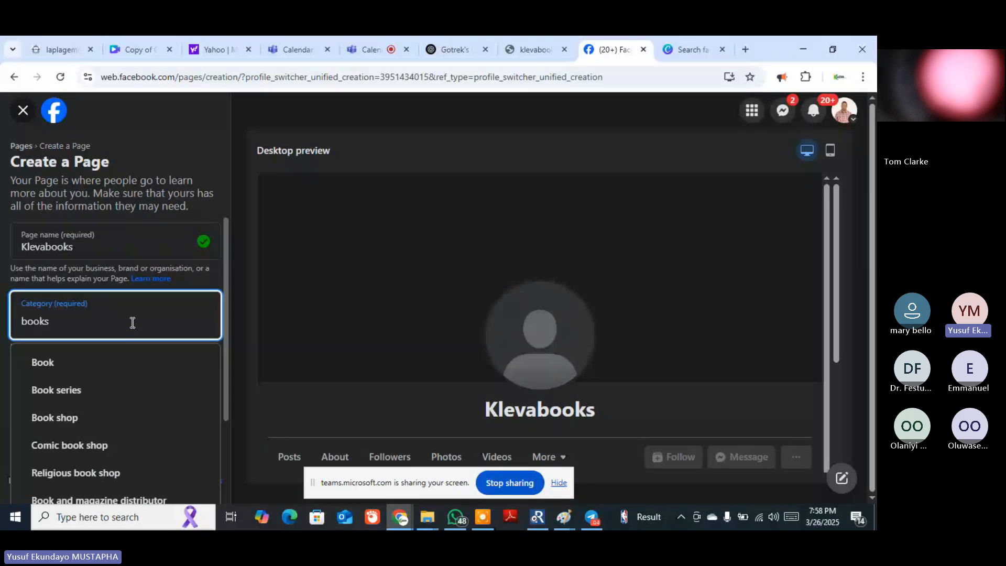
pyautogui.click(90, 419)
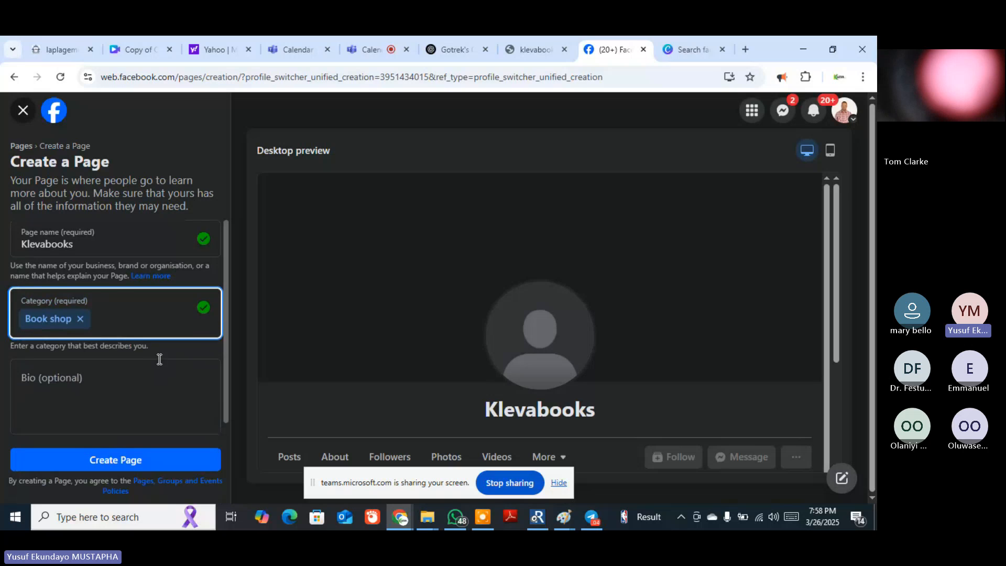
pyautogui.click(95, 366)
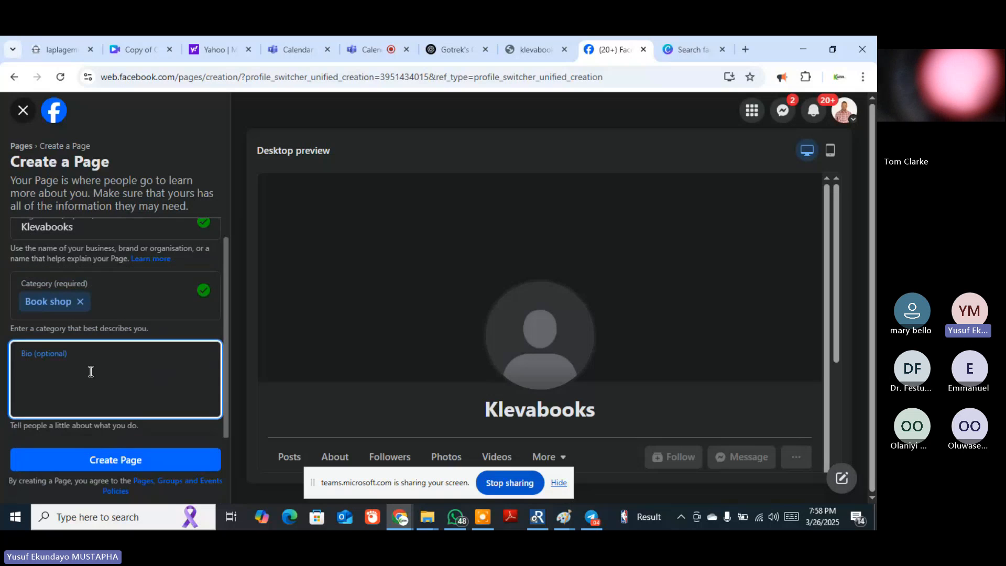
# Step: Ask ChatGPT to write a Facebook bio for Klevabooks, an online book shop
pyautogui.click(438, 50)
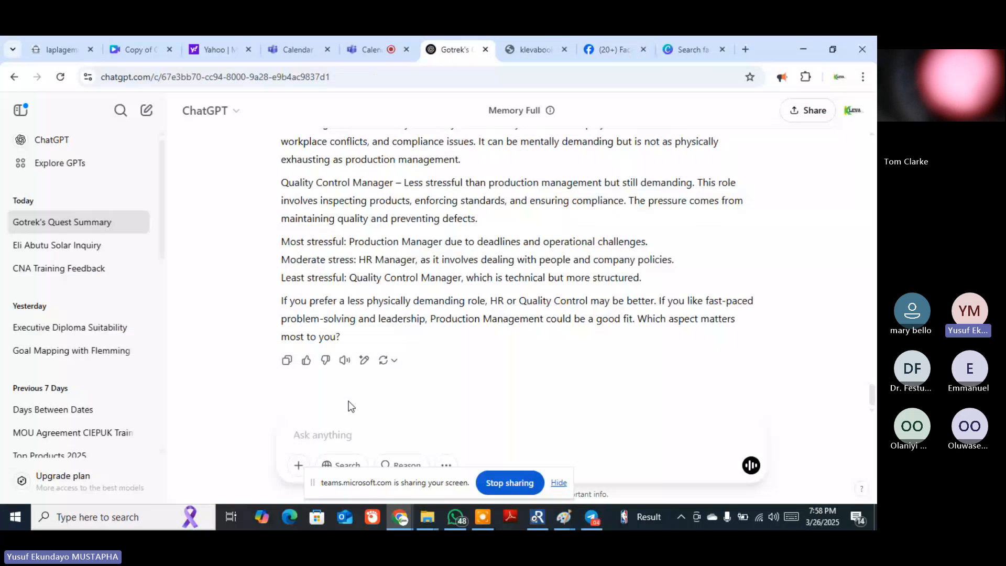
pyautogui.click(309, 435)
pyautogui.write('klevabooks i')
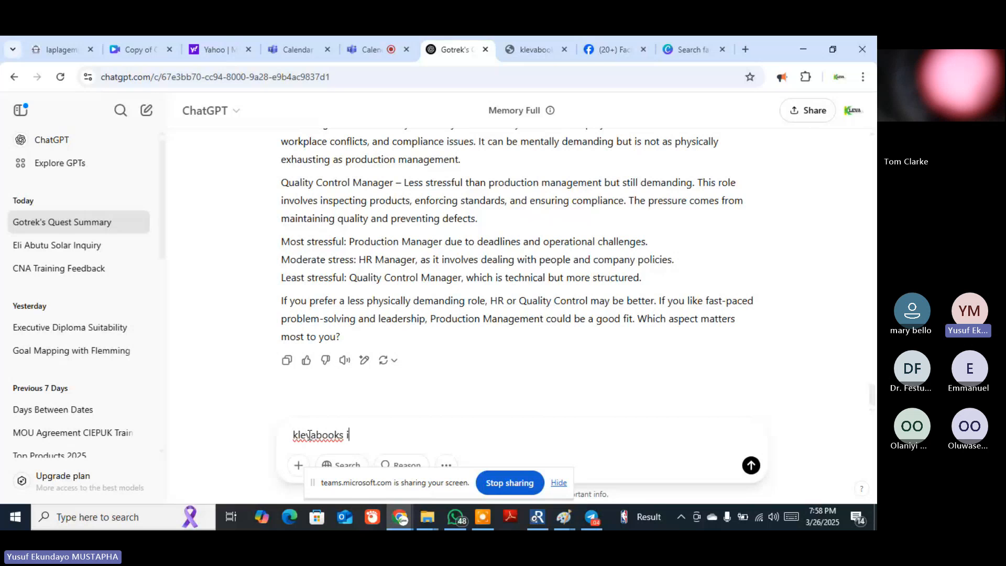
pyautogui.write('s an online book sho')
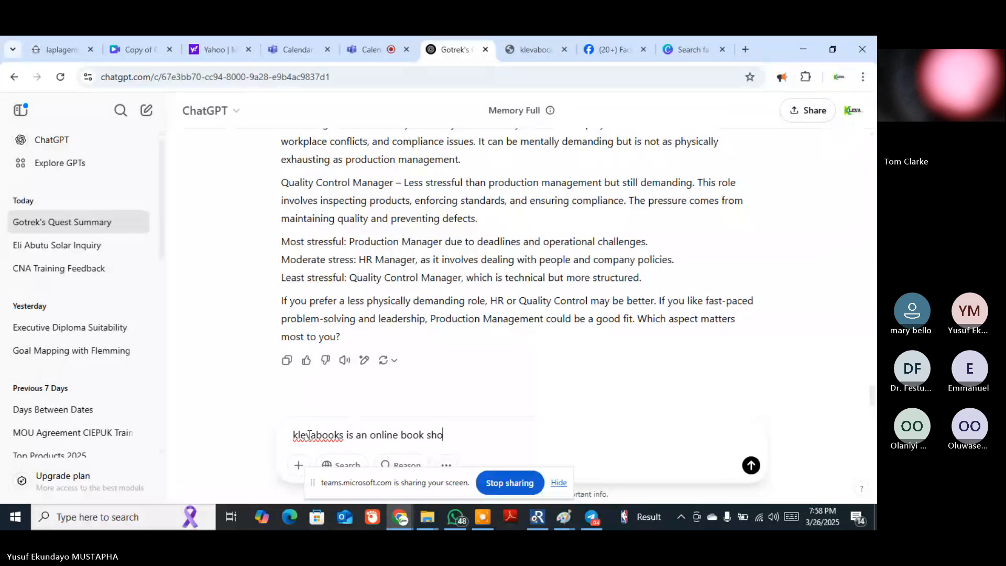
pyautogui.write('p wr')
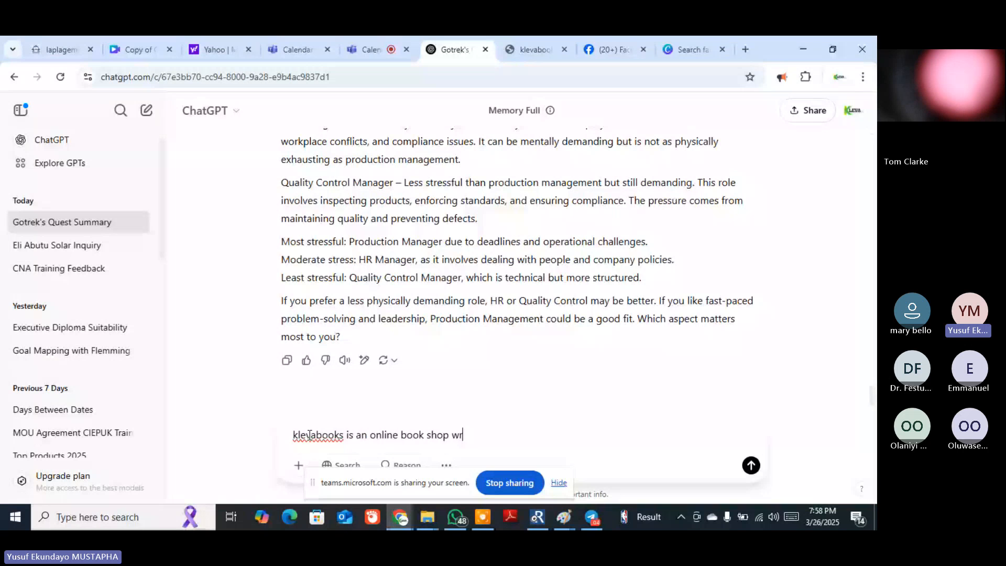
pyautogui.write('ite me a facebook bio')
pyautogui.press('Return')
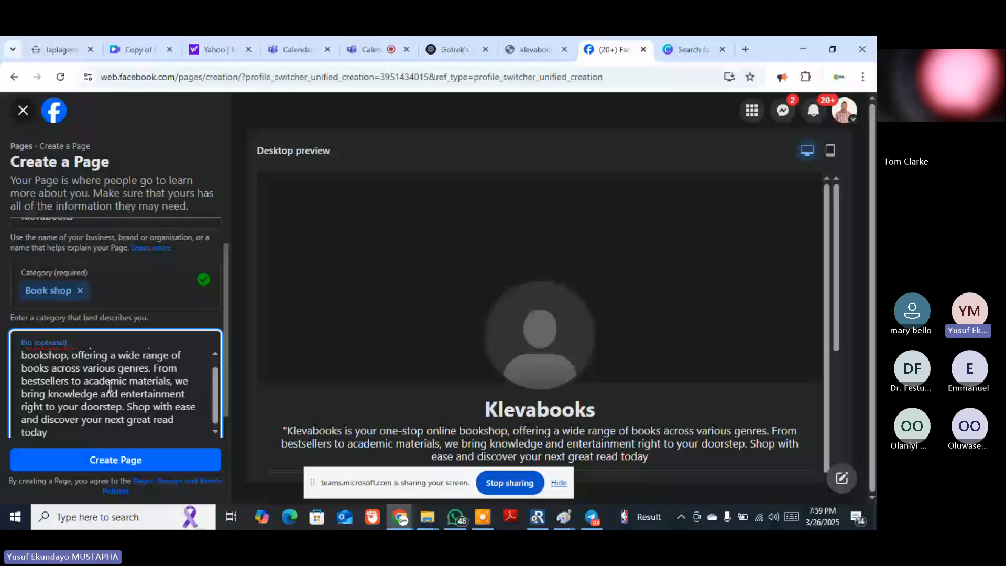
# Step: Submit the Klevabooks Page with its Book shop category and bookshop bio
pyautogui.scroll(1, 110, 386)
pyautogui.scroll(-1, 207, 373)
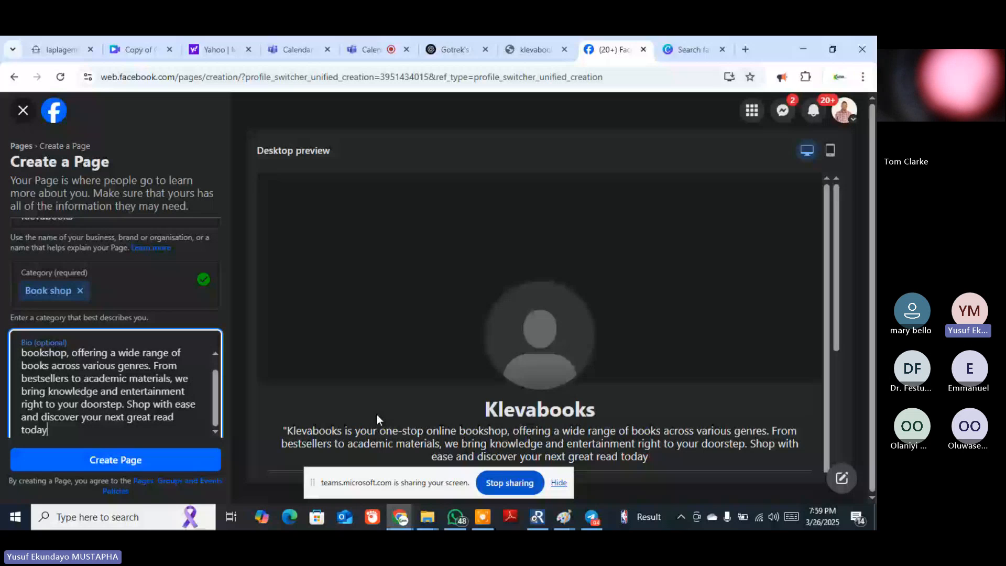
pyautogui.click(173, 458)
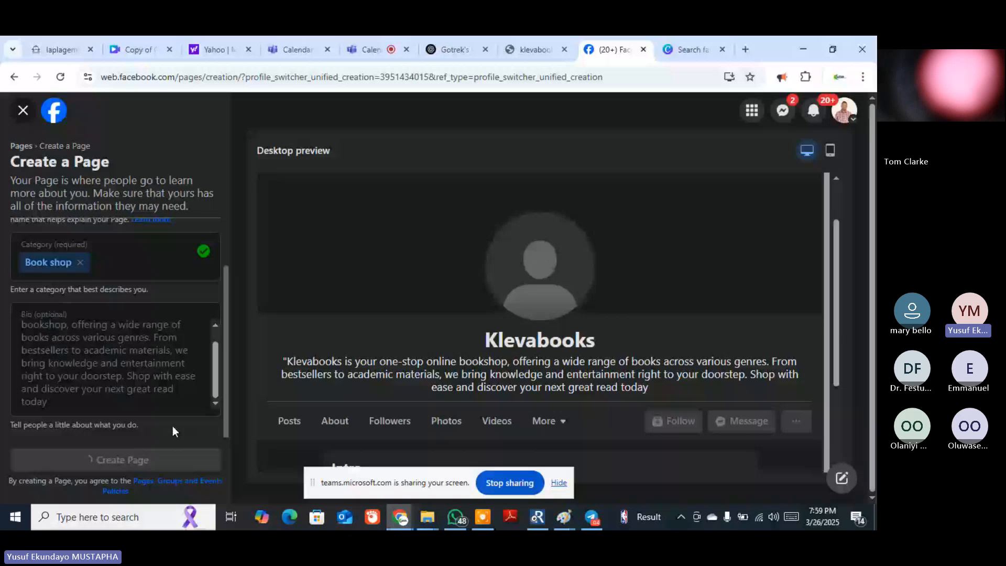
# Step: Search the Downloads folder in File Explorer for 'klevabooks' files
pyautogui.click(430, 519)
pyautogui.click(382, 469)
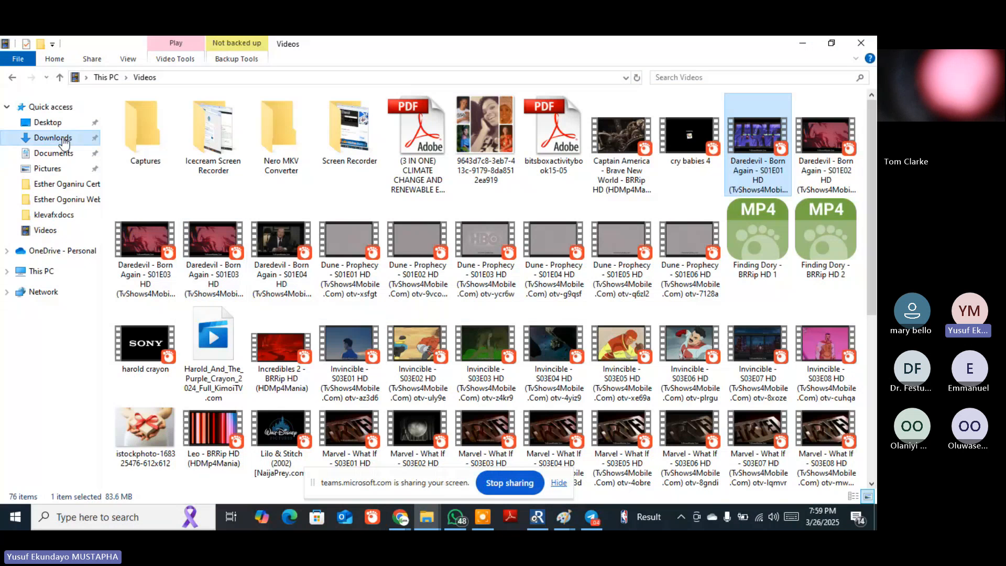
pyautogui.click(53, 137)
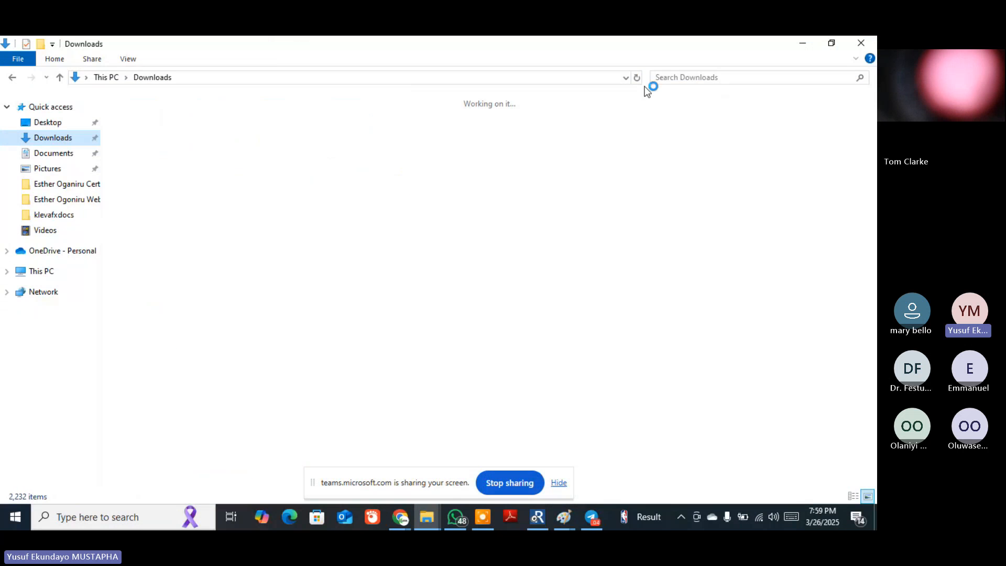
pyautogui.click(695, 77)
pyautogui.write('kleva')
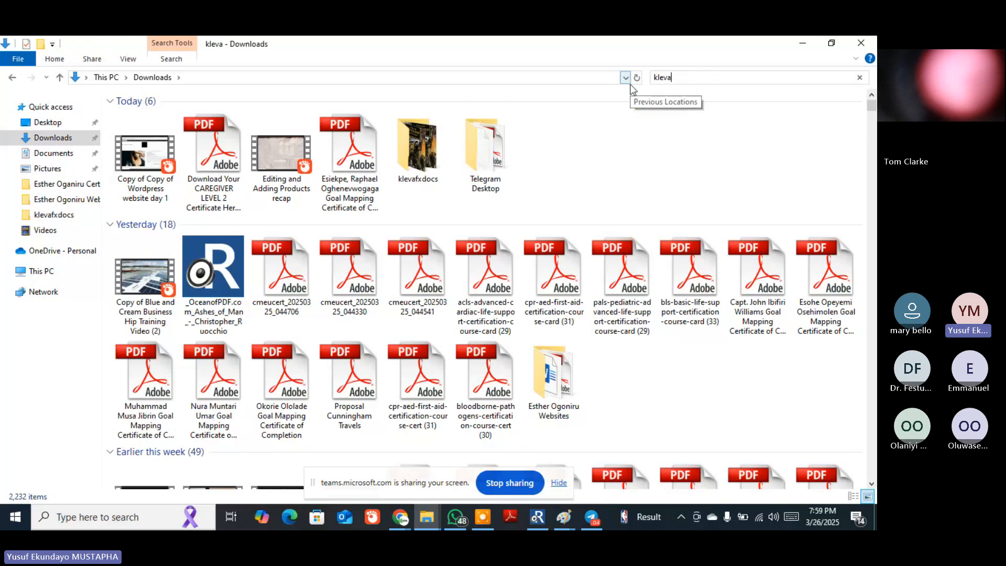
pyautogui.write('books ')
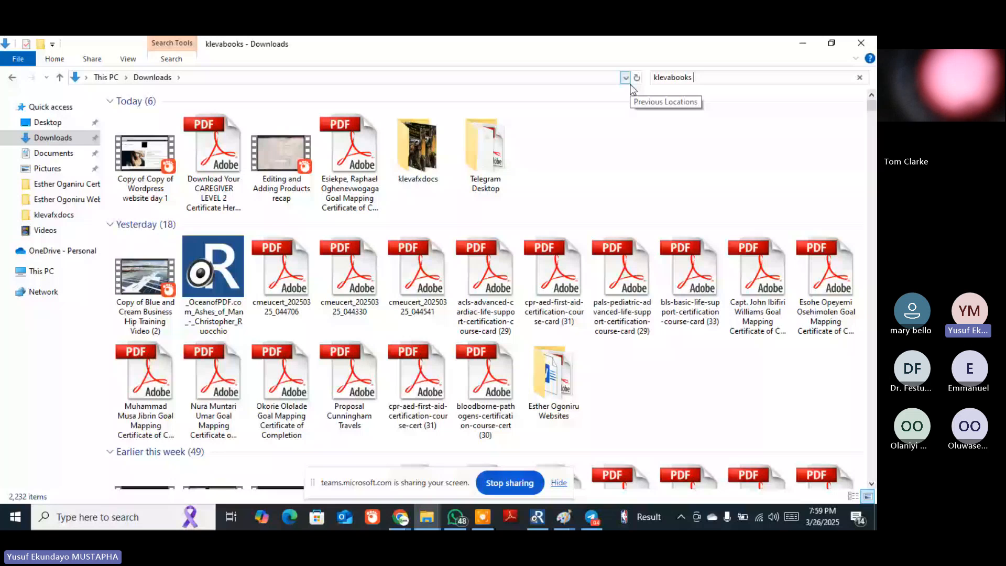
pyautogui.write('logo')
pyautogui.press('BackSpace')
pyautogui.press('BackSpace')
pyautogui.press('BackSpace')
pyautogui.press('BackSpace')
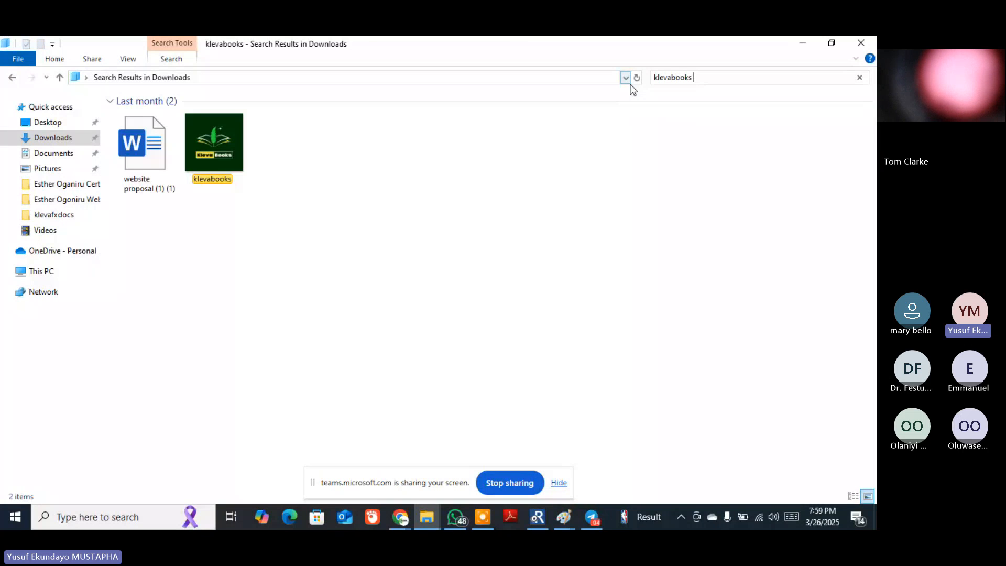
# Step: Open the klevabooks logo image and show it in its containing folder
pyautogui.doubleClick(241, 158)
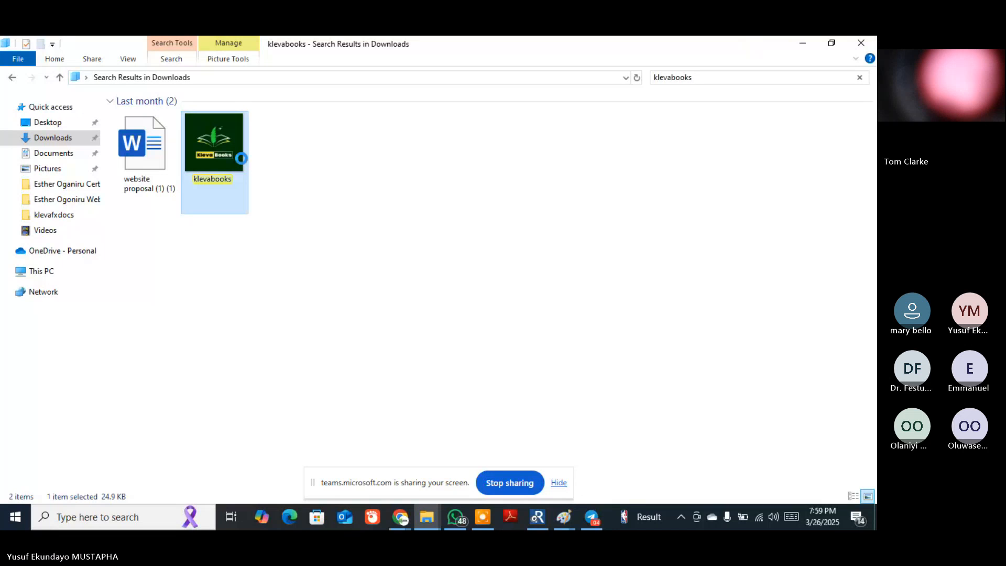
pyautogui.rightClick(240, 158)
pyautogui.click(330, 476)
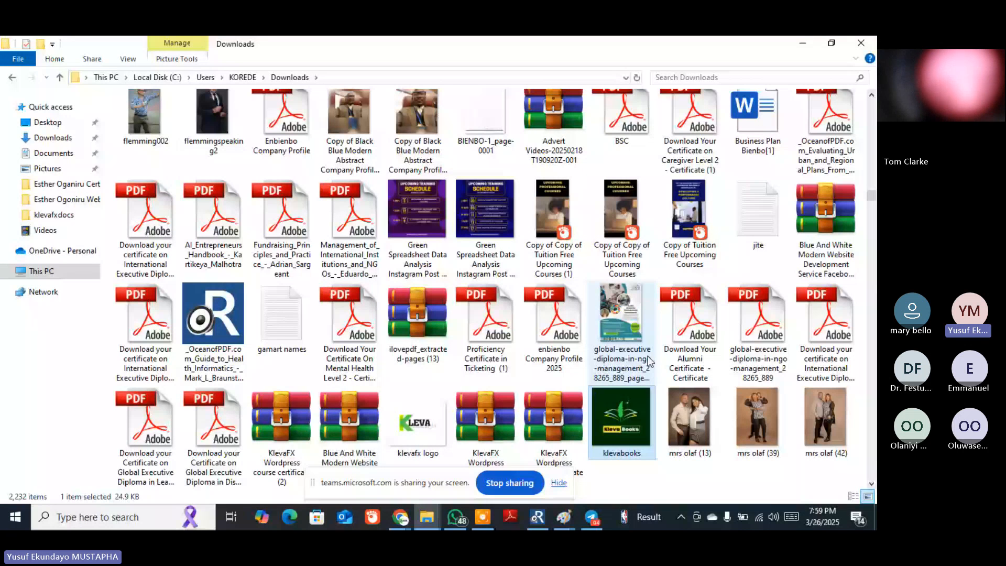
pyautogui.click(400, 517)
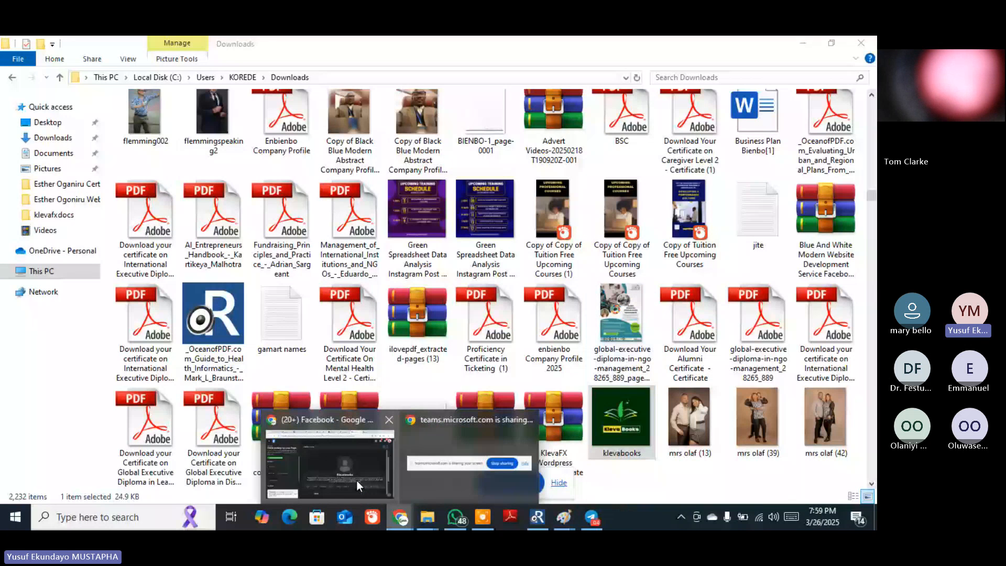
pyautogui.click(356, 480)
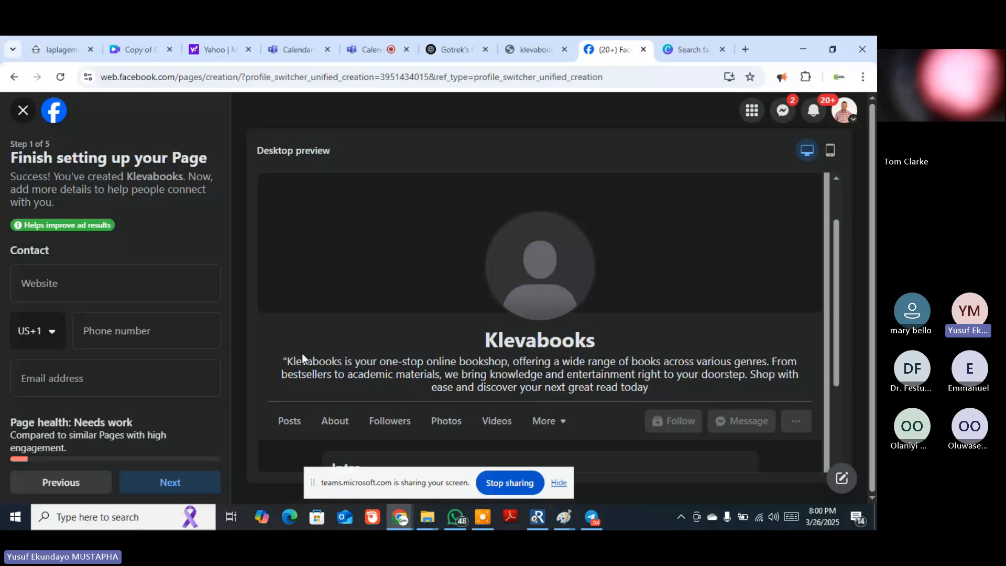
pyautogui.click(113, 290)
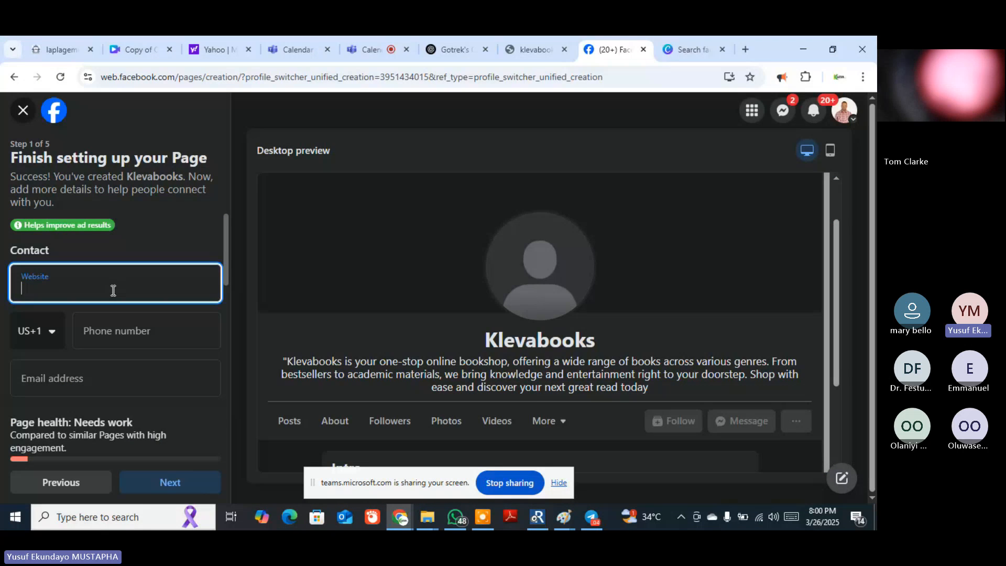
pyautogui.write('www.klevab')
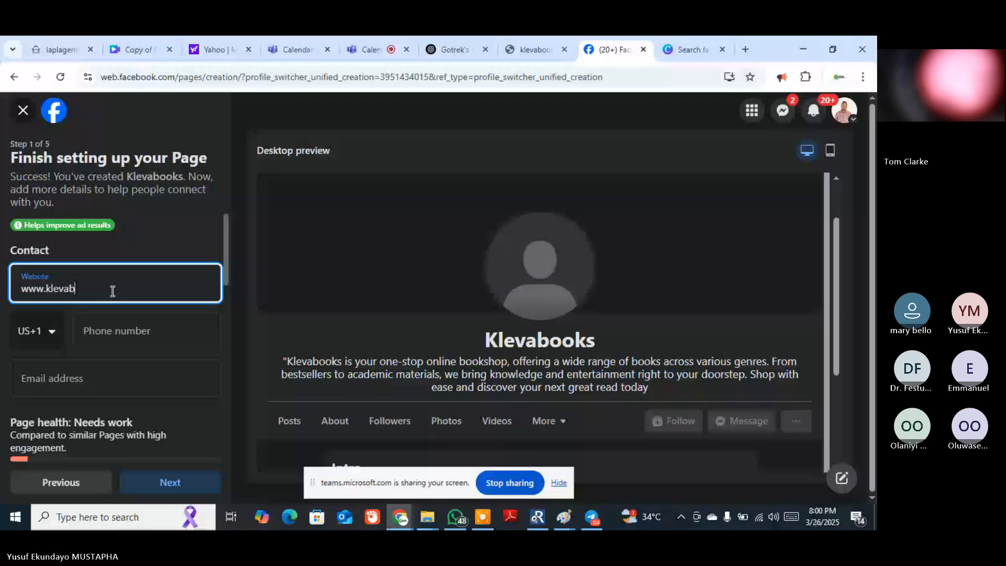
pyautogui.write('ooks.com')
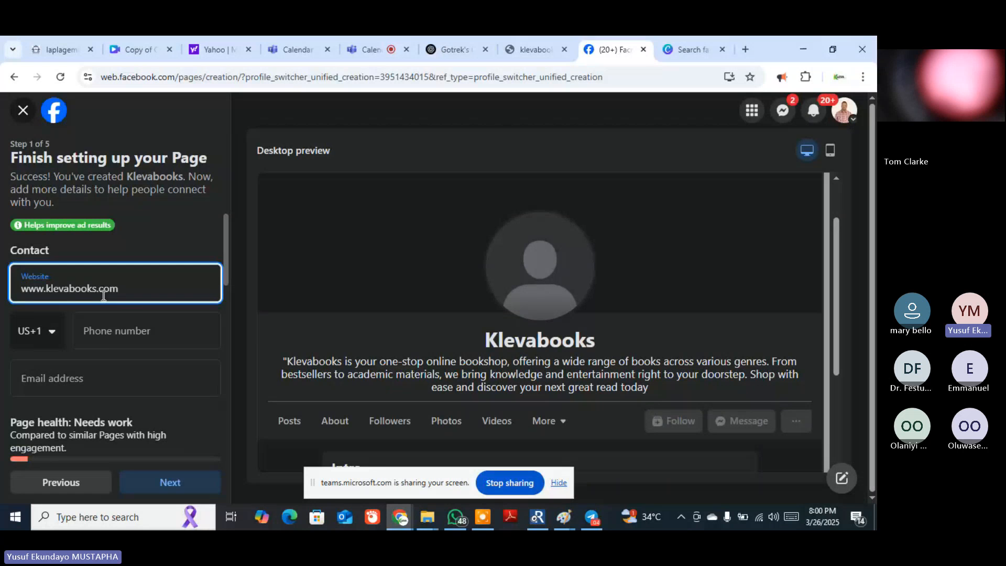
pyautogui.click(95, 330)
# Step: Choose Nigeria's calling code, enter the business phone number and begin the contact email
pyautogui.click(51, 338)
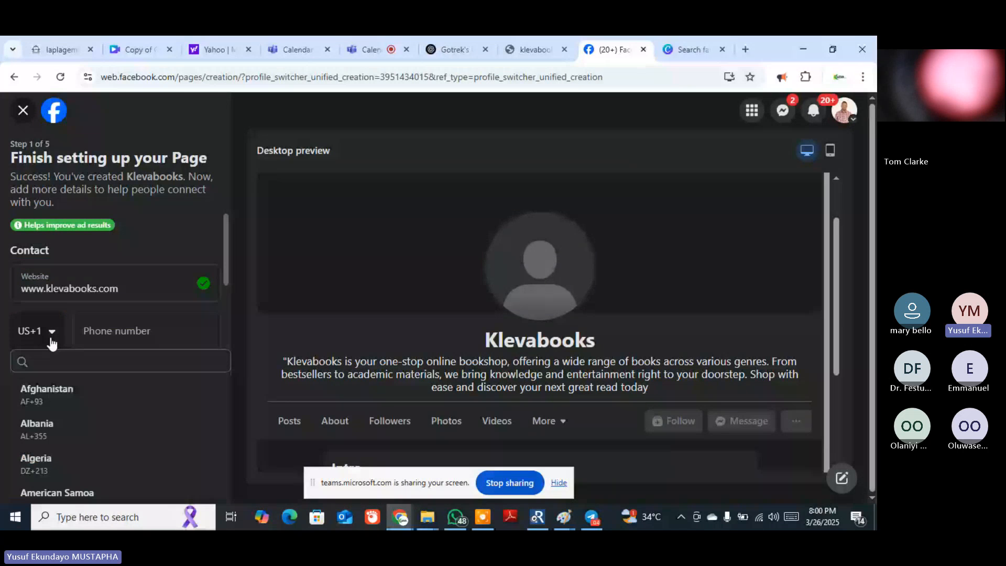
pyautogui.write('Ni')
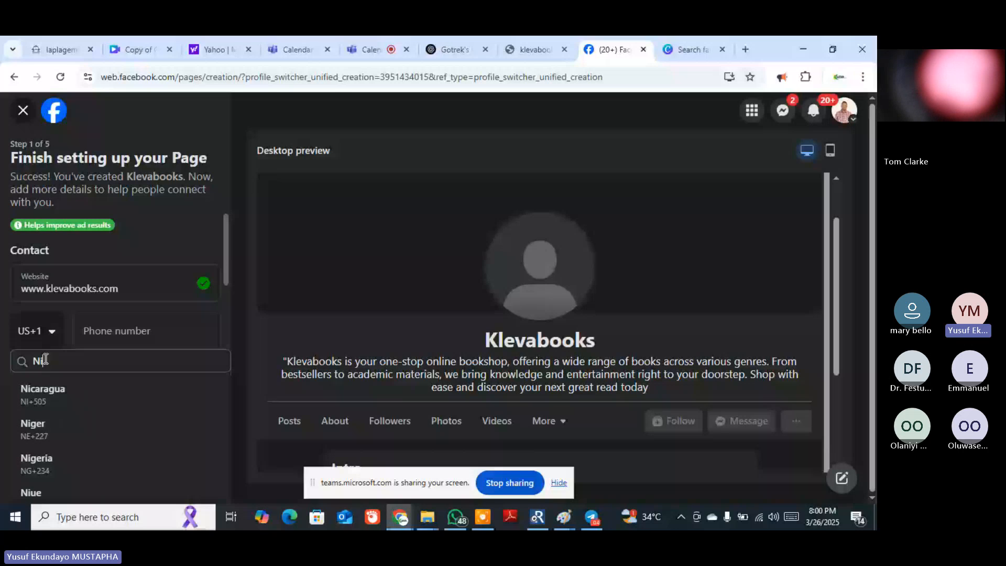
pyautogui.click(37, 463)
pyautogui.click(112, 331)
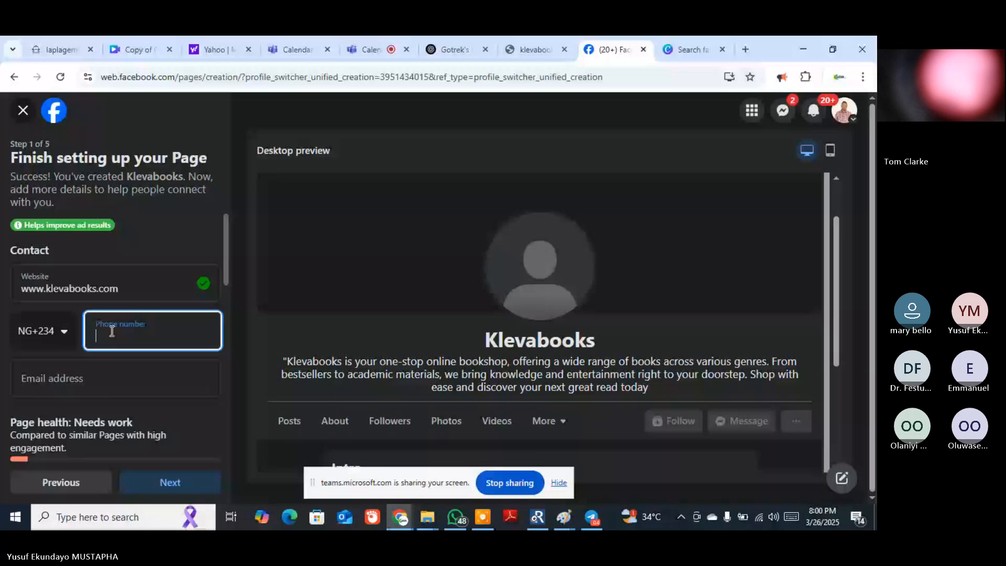
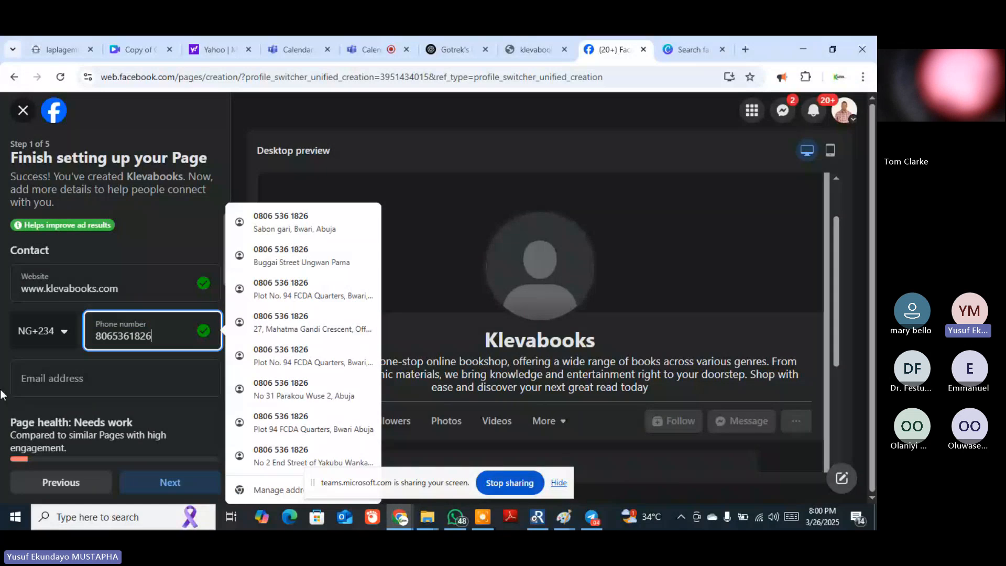
pyautogui.click(107, 385)
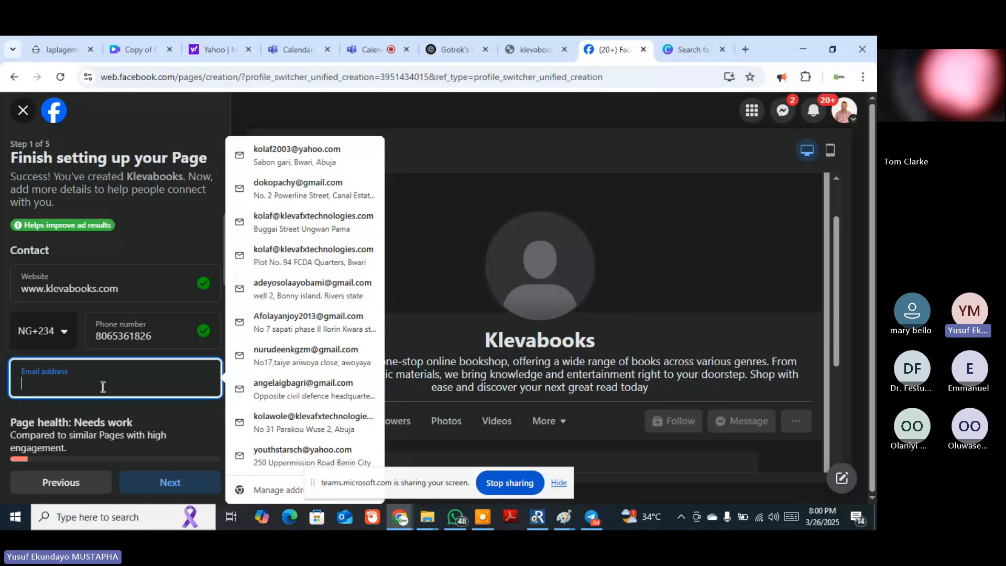
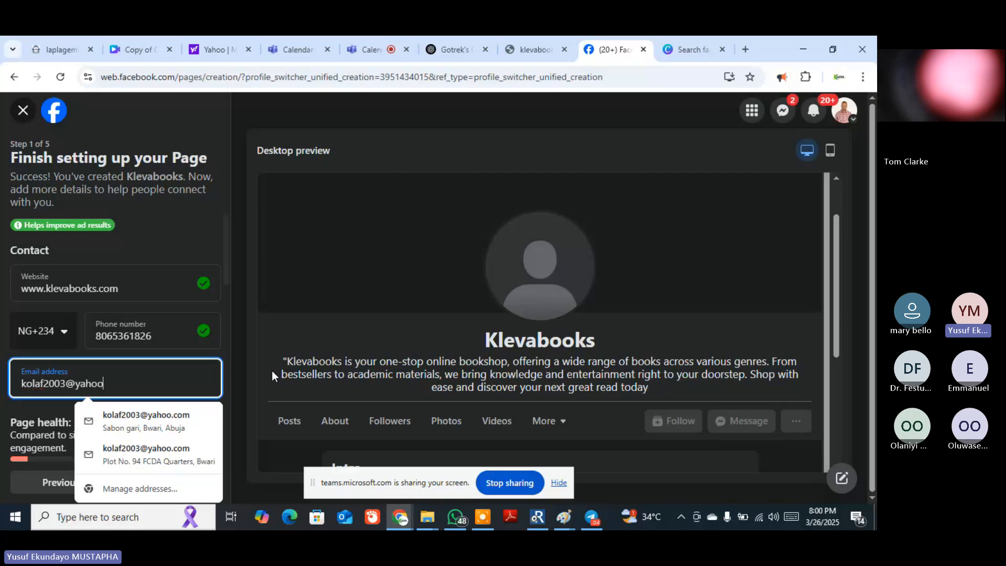
# Step: Complete the contact email from the autofill suggestion and set hours to Always open
pyautogui.click(166, 463)
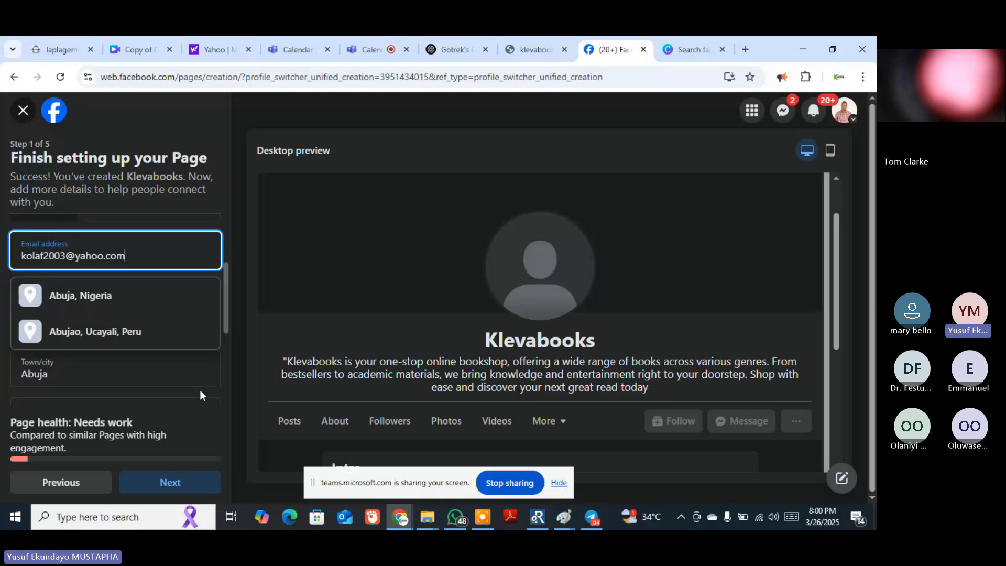
pyautogui.scroll(1, 200, 390)
pyautogui.scroll(-1, 157, 397)
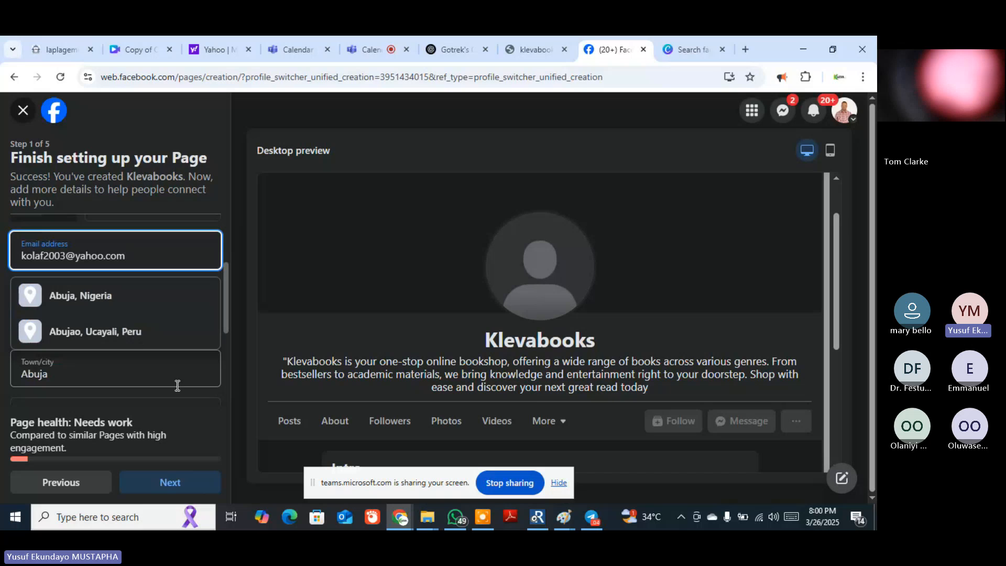
pyautogui.scroll(-3, 177, 385)
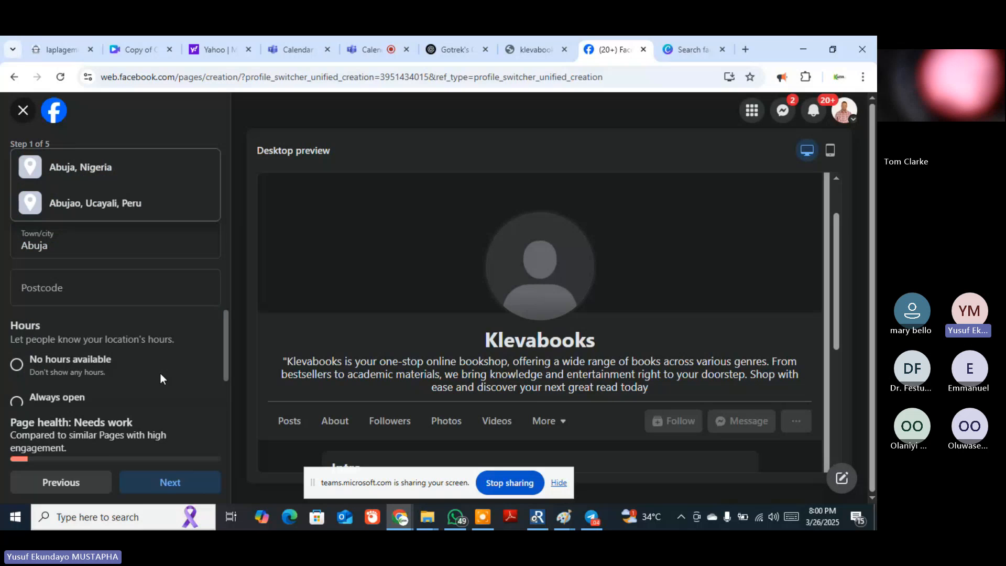
pyautogui.scroll(-1, 159, 373)
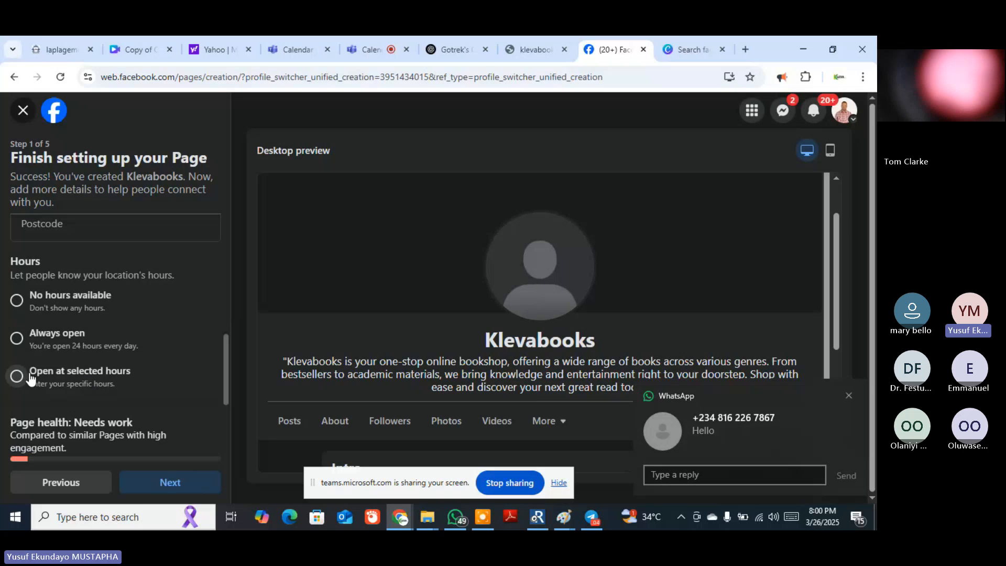
pyautogui.click(17, 337)
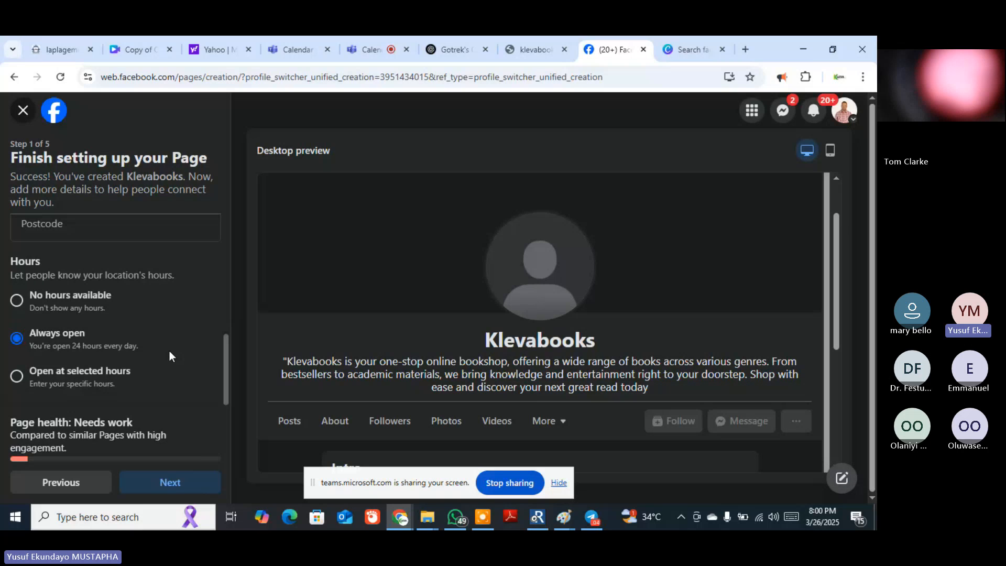
# Step: Advance to Step 2 of 5, Customise your Page
pyautogui.click(181, 483)
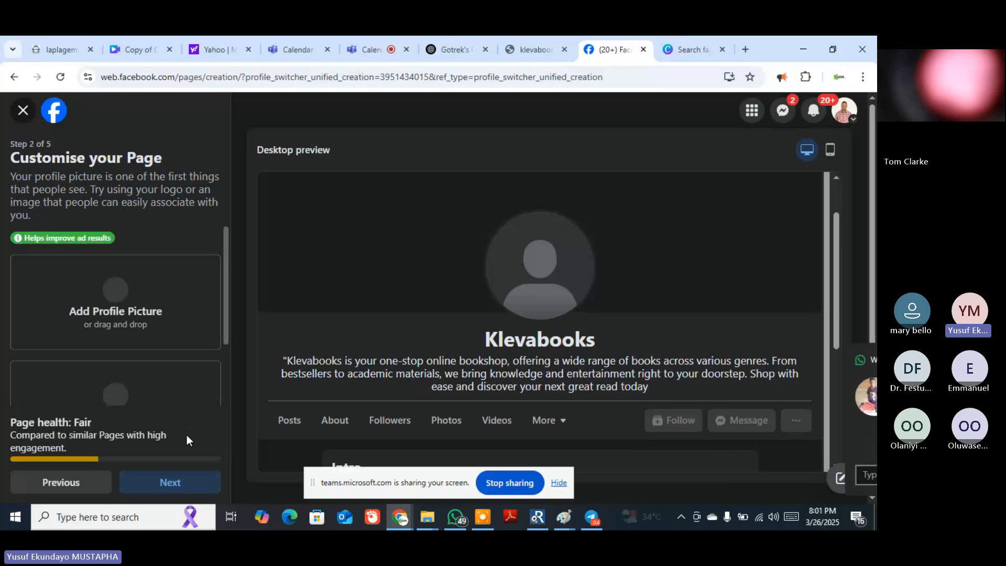
pyautogui.scroll(-1, 174, 359)
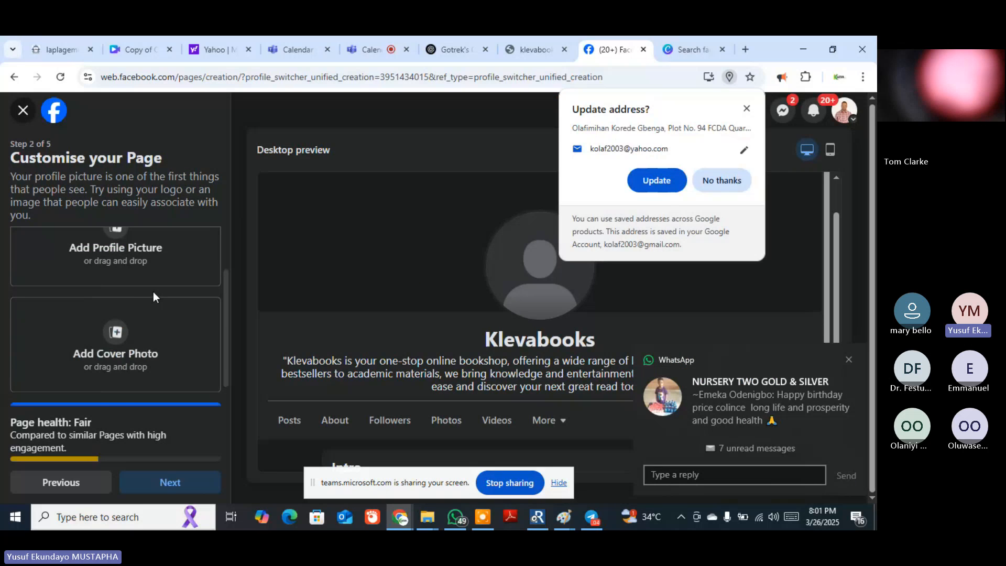
pyautogui.scroll(1, 154, 295)
pyautogui.scroll(-1, 125, 314)
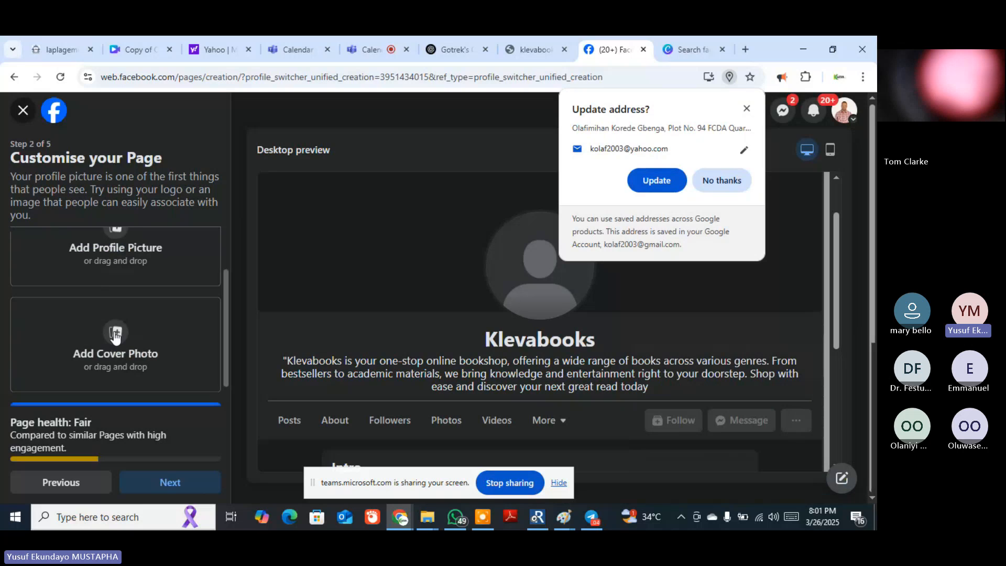
# Step: Change the Canva template search to 'facebook cover bookshop page' and run it
pyautogui.click(689, 55)
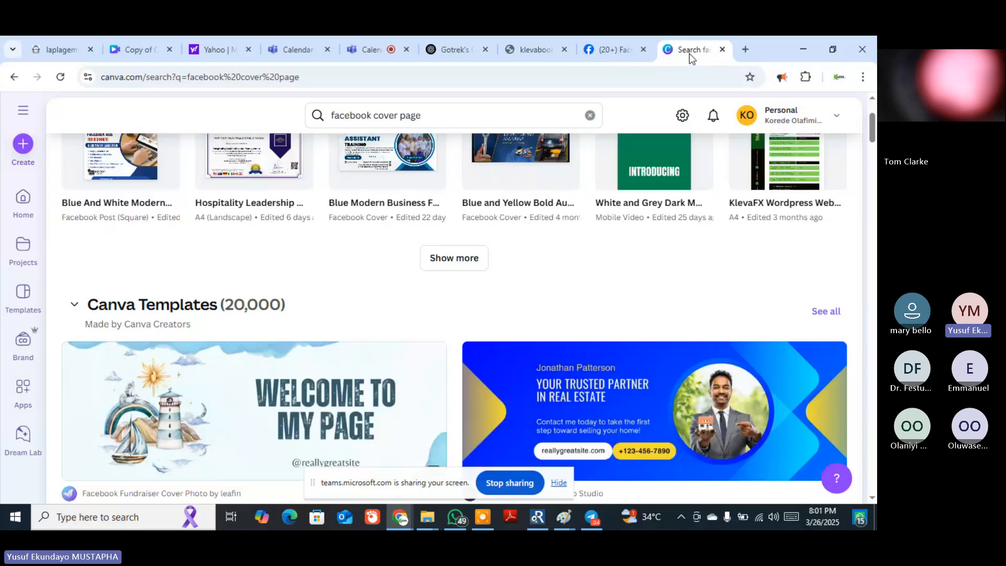
pyautogui.scroll(-1, 560, 254)
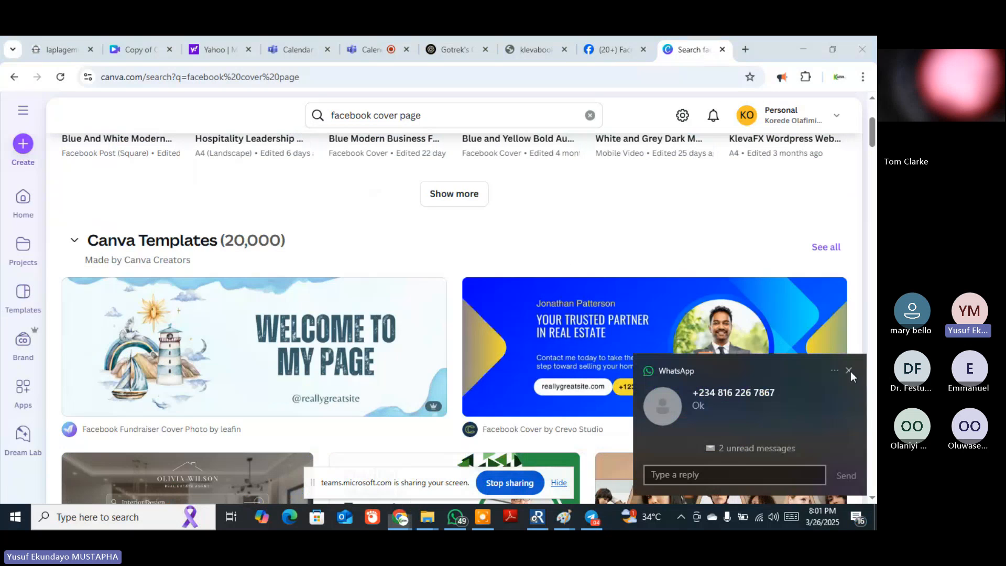
pyautogui.click(850, 371)
pyautogui.scroll(-2, 448, 352)
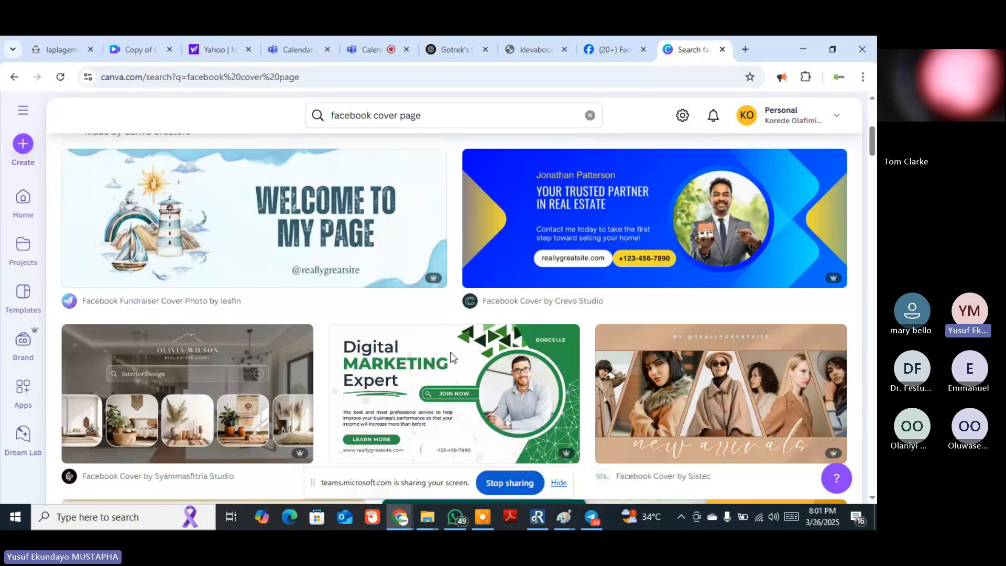
pyautogui.scroll(2, 338, 143)
pyautogui.click(372, 115)
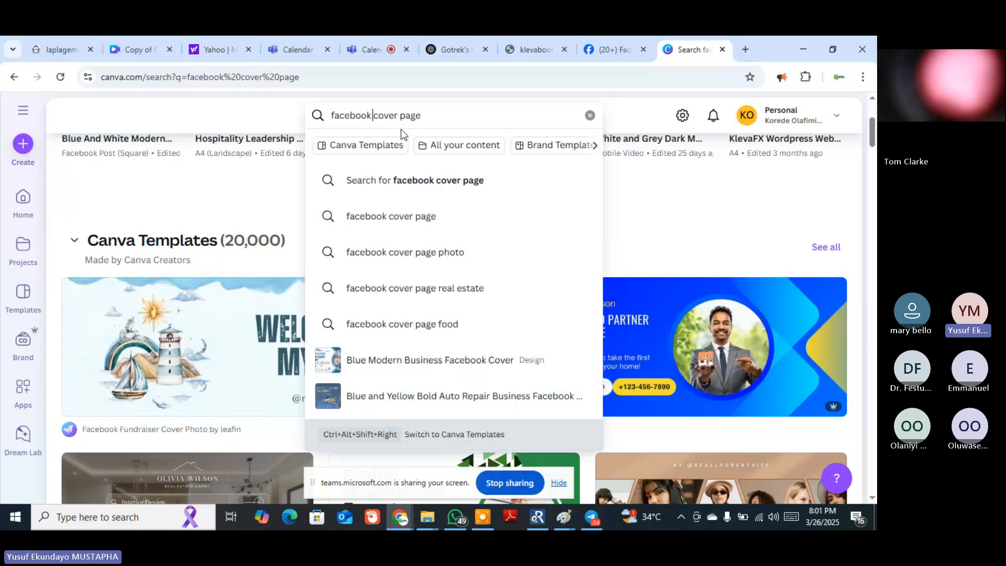
pyautogui.click(431, 115)
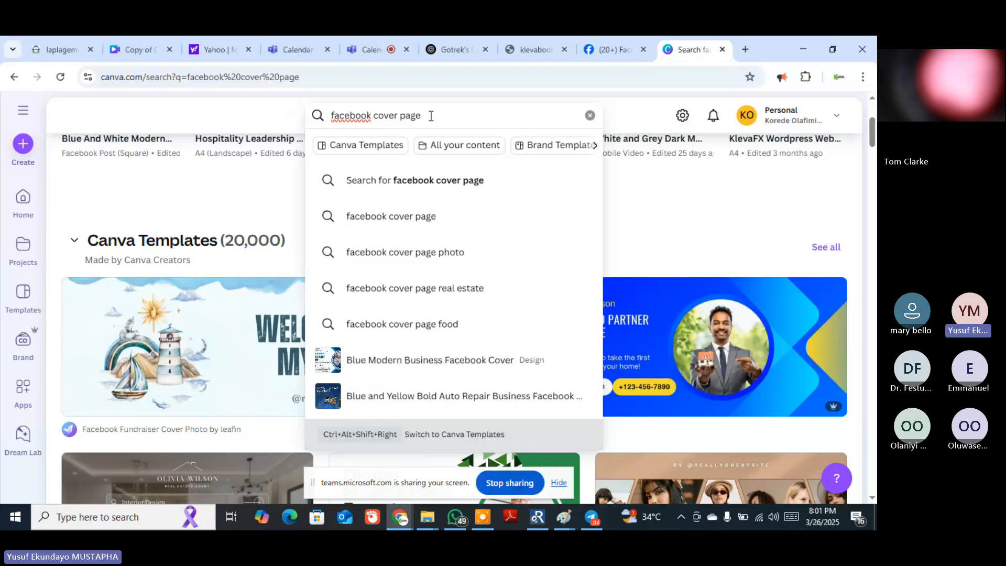
pyautogui.press('Right')
pyautogui.press('Right')
pyautogui.press('Right')
pyautogui.press('Right')
pyautogui.press('Right')
pyautogui.press('Right')
pyautogui.write('cover')
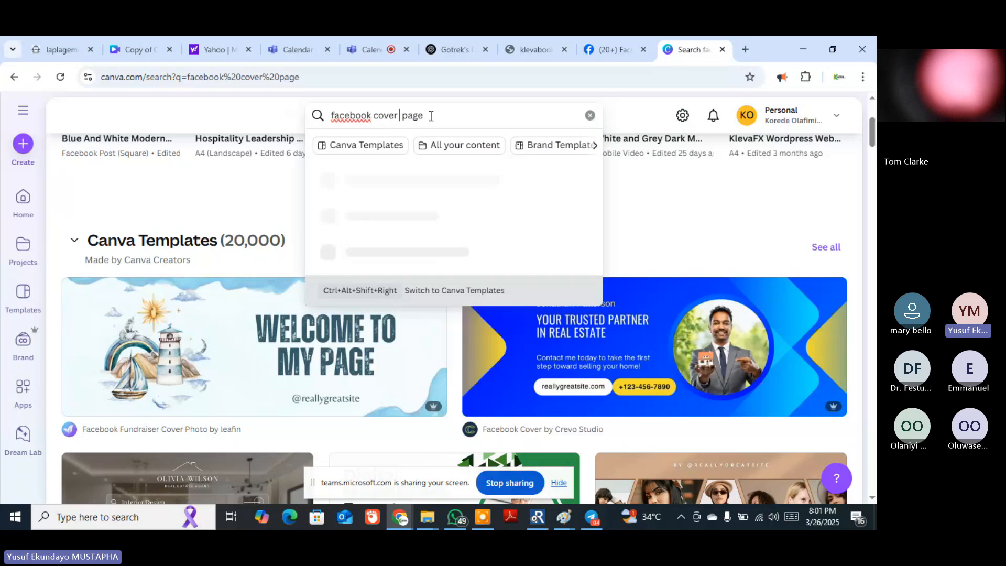
pyautogui.write(' book ')
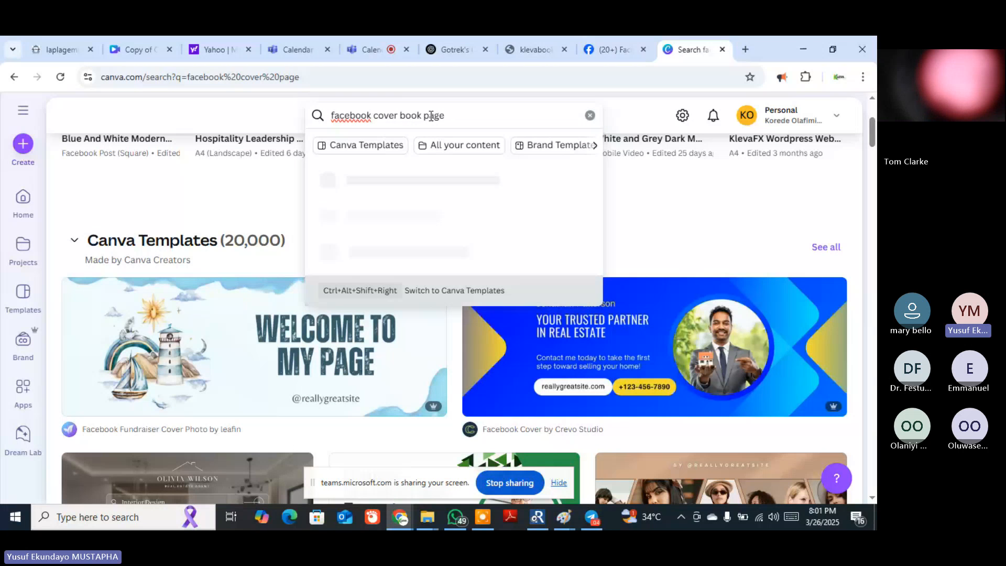
pyautogui.write('shop')
pyautogui.press('Return')
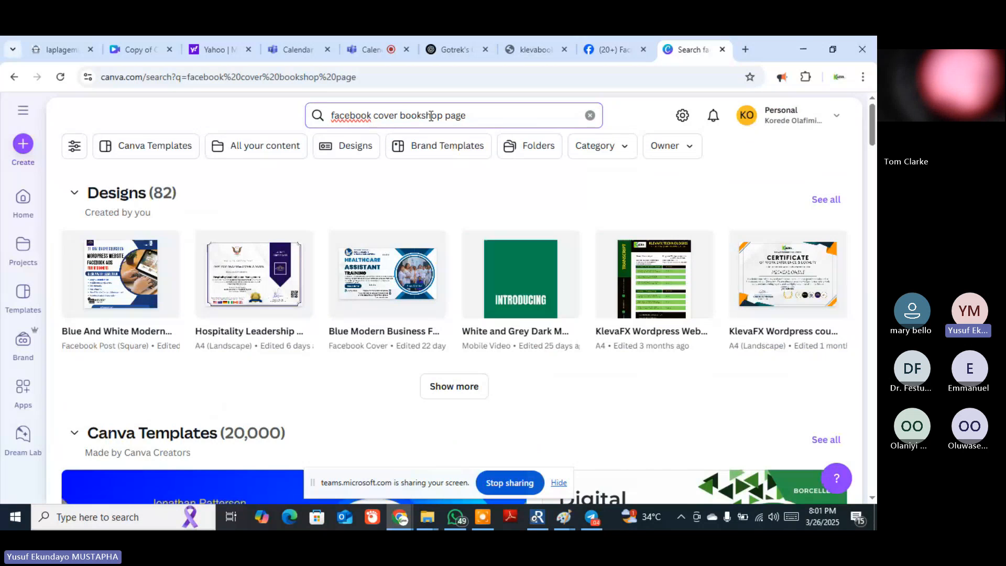
# Step: Browse the bookstore cover results, including Thynk Unlimited Bookstore and Book Fair 2023
pyautogui.scroll(-3, 361, 408)
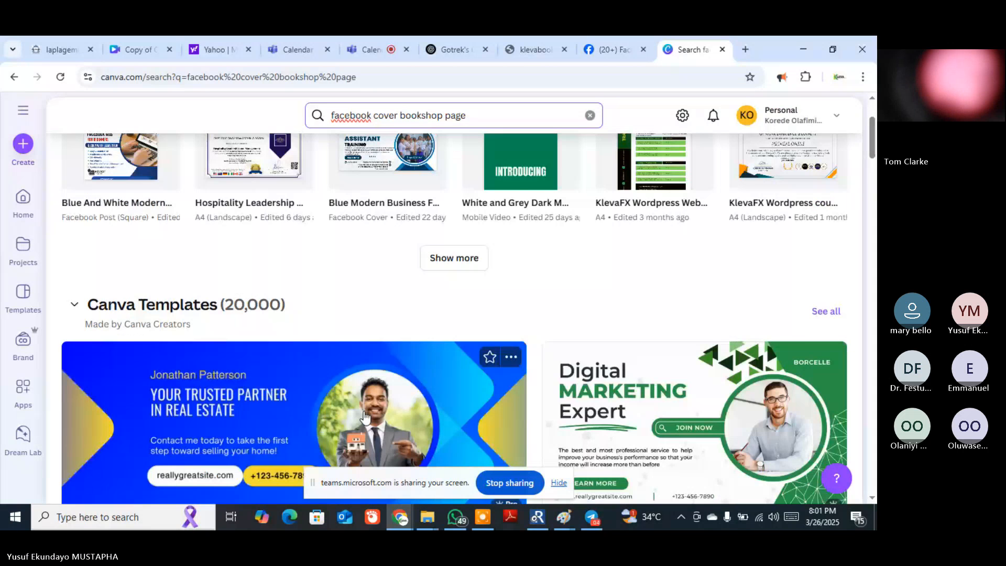
pyautogui.scroll(-5, 361, 411)
pyautogui.scroll(-5, 364, 415)
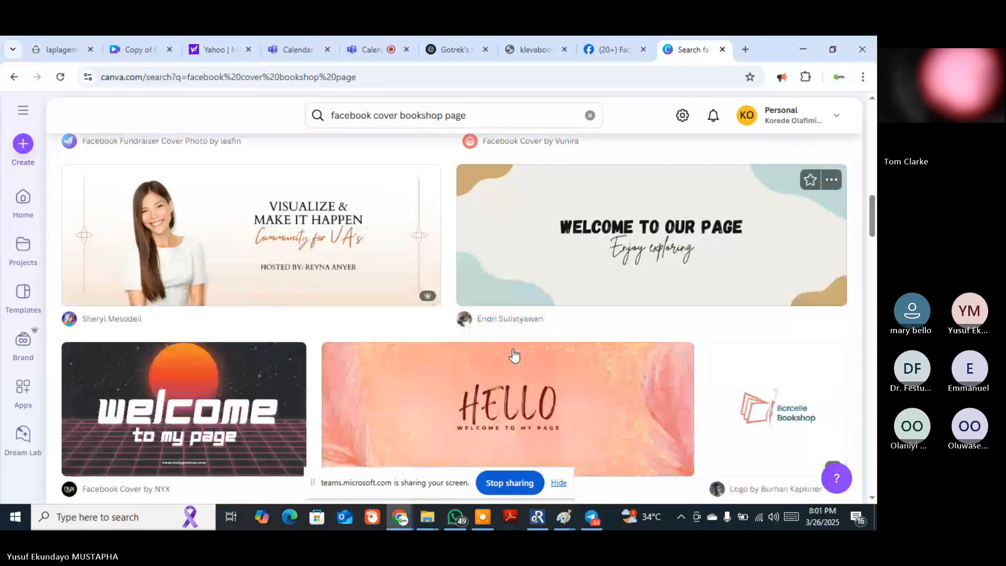
pyautogui.moveTo(513, 356)
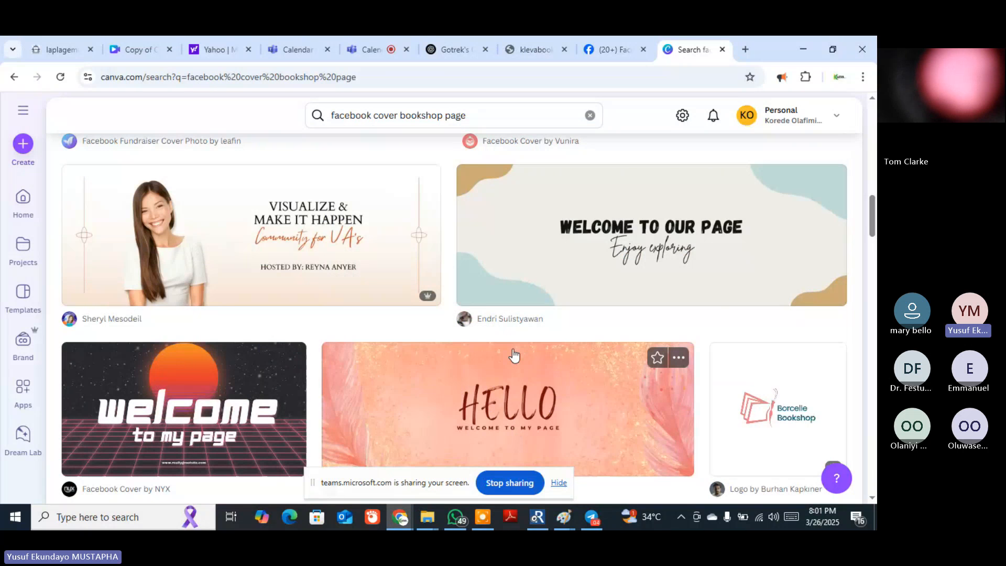
pyautogui.scroll(-2, 514, 355)
pyautogui.moveTo(794, 303)
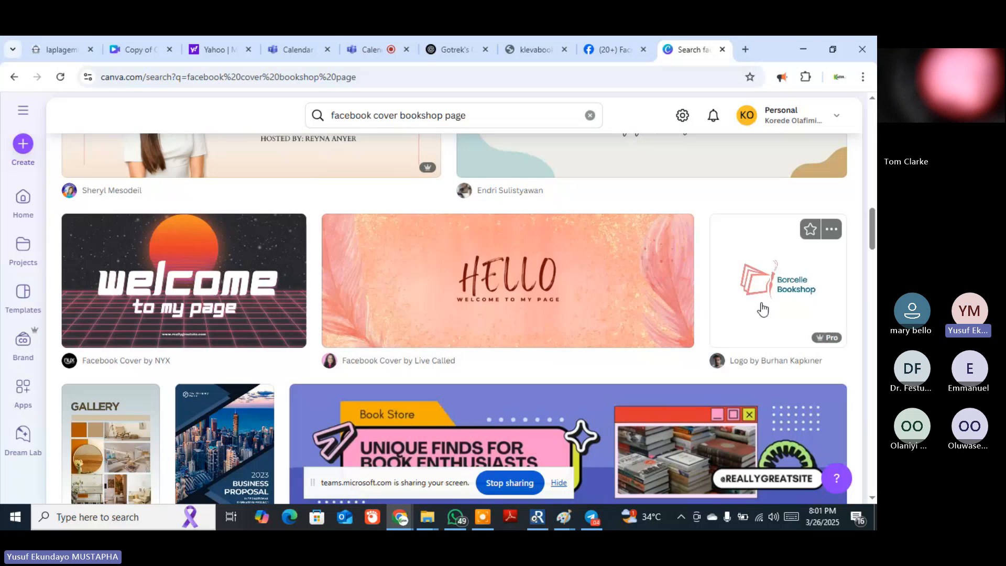
pyautogui.scroll(-7, 439, 341)
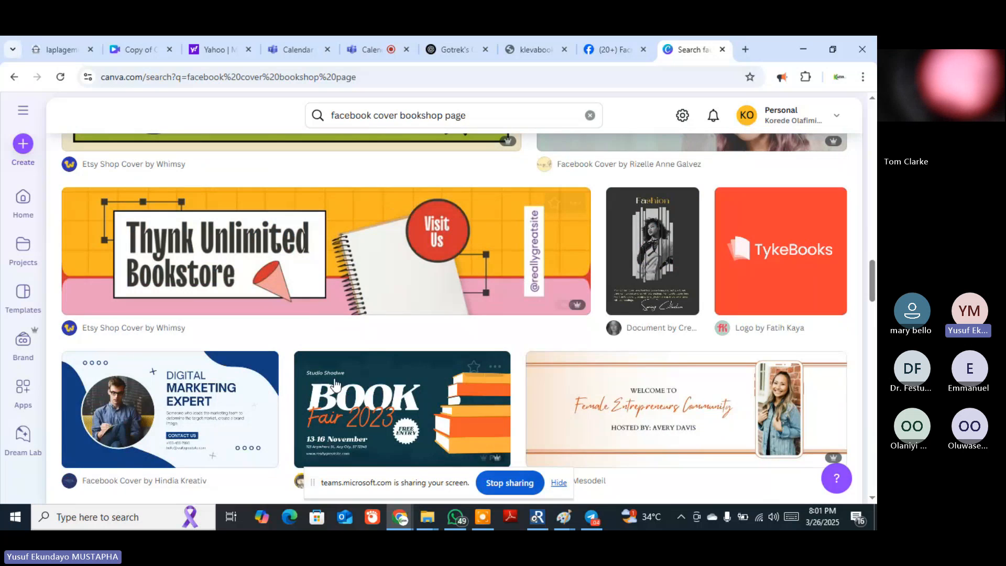
pyautogui.scroll(-1, 335, 385)
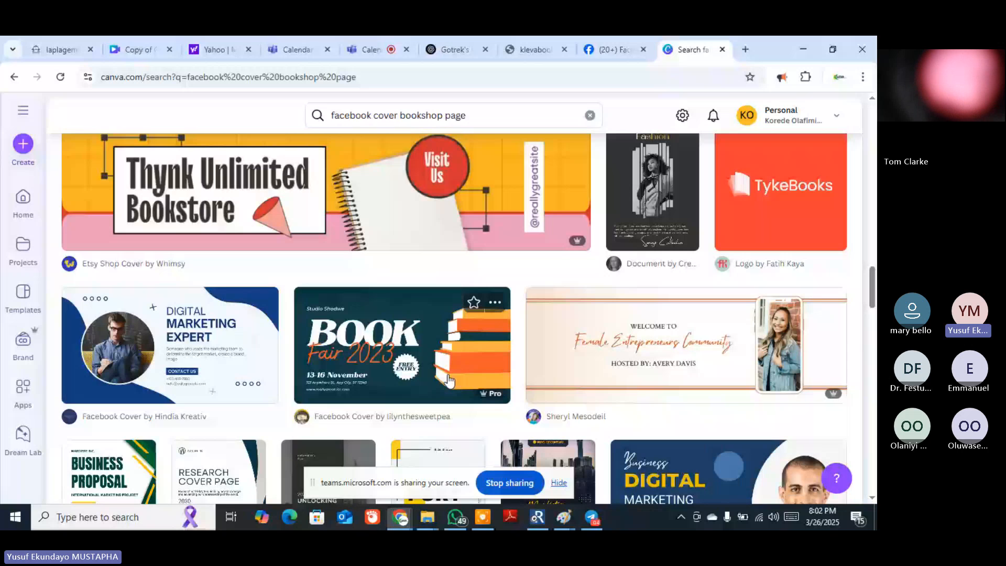
# Step: Open the BOOK Fair 2023 cover template and customise it as a new design
pyautogui.click(449, 381)
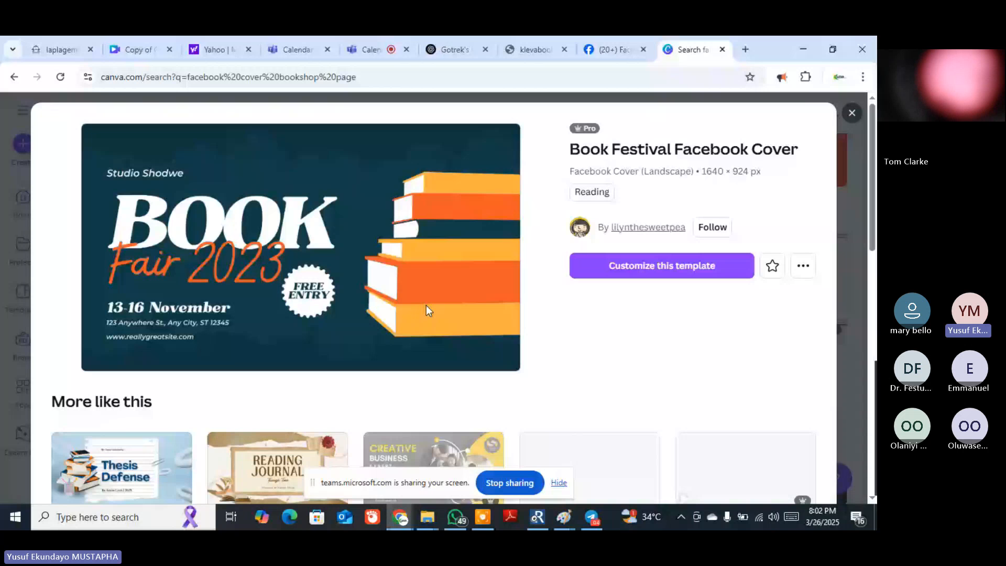
pyautogui.click(635, 270)
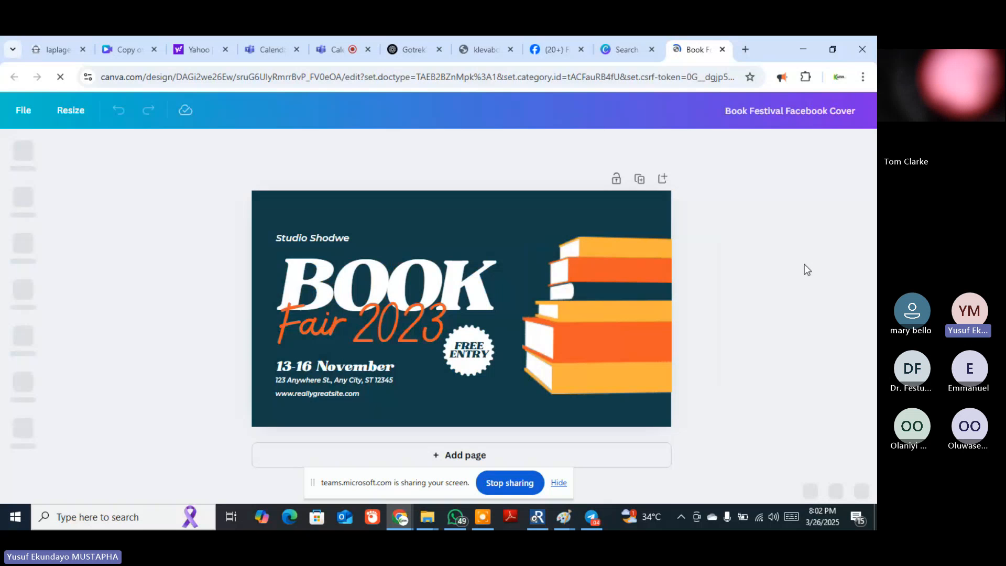
# Step: Replace the BOOK headline with KLEVA BOOKS and shrink it to fit one line
pyautogui.doubleClick(375, 275)
pyautogui.write('KLEVA')
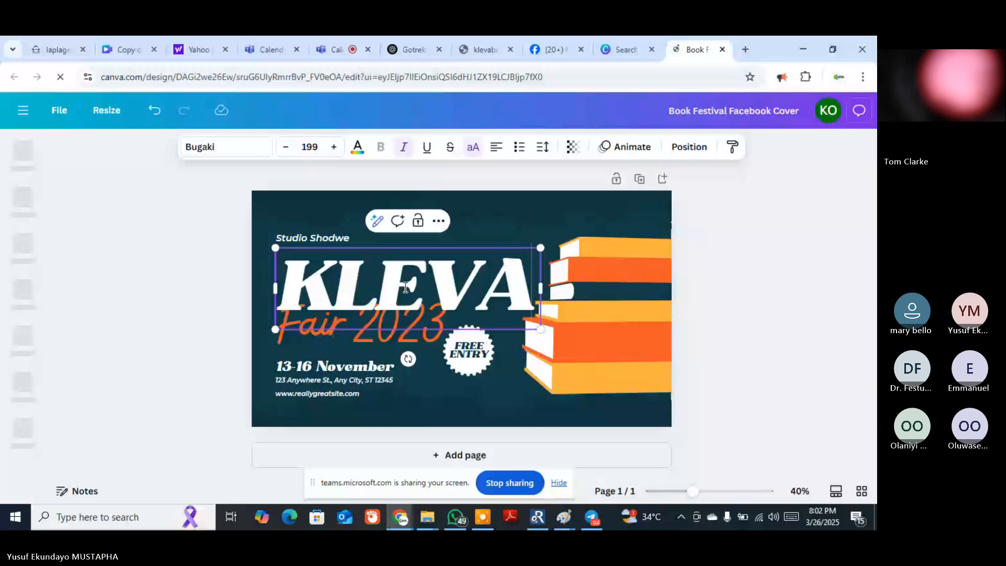
pyautogui.press('Return')
pyautogui.write('BO')
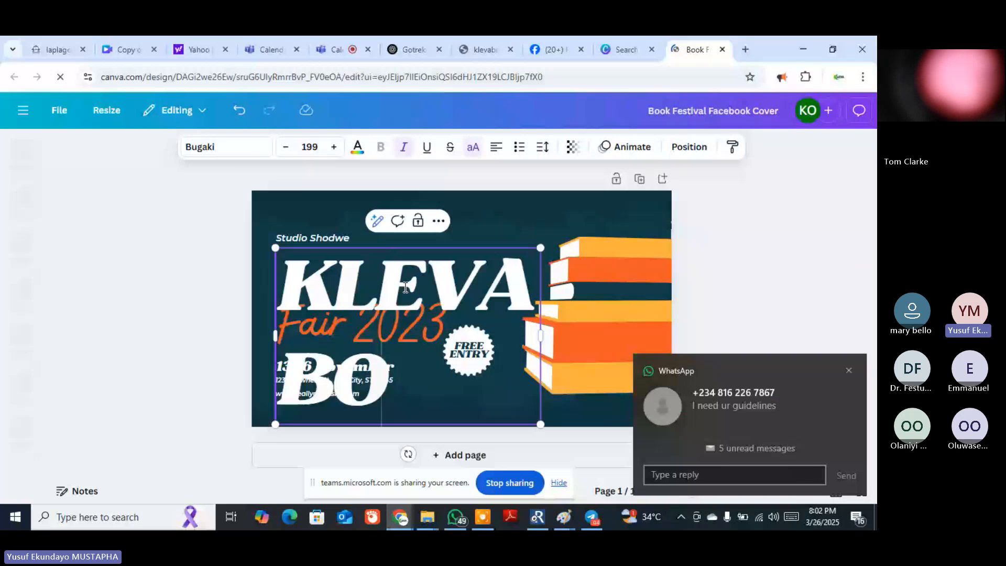
pyautogui.write('OKS')
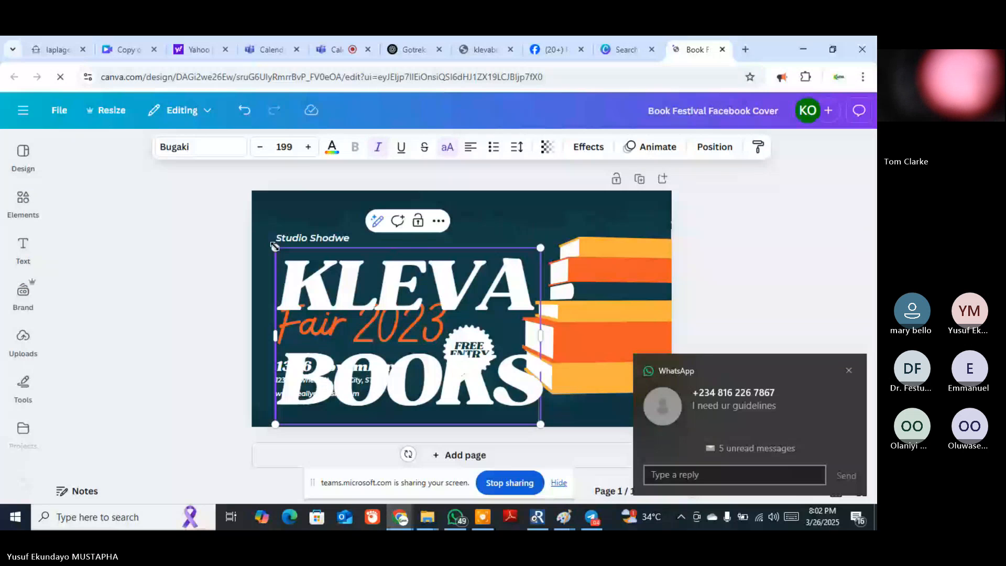
pyautogui.click(290, 169)
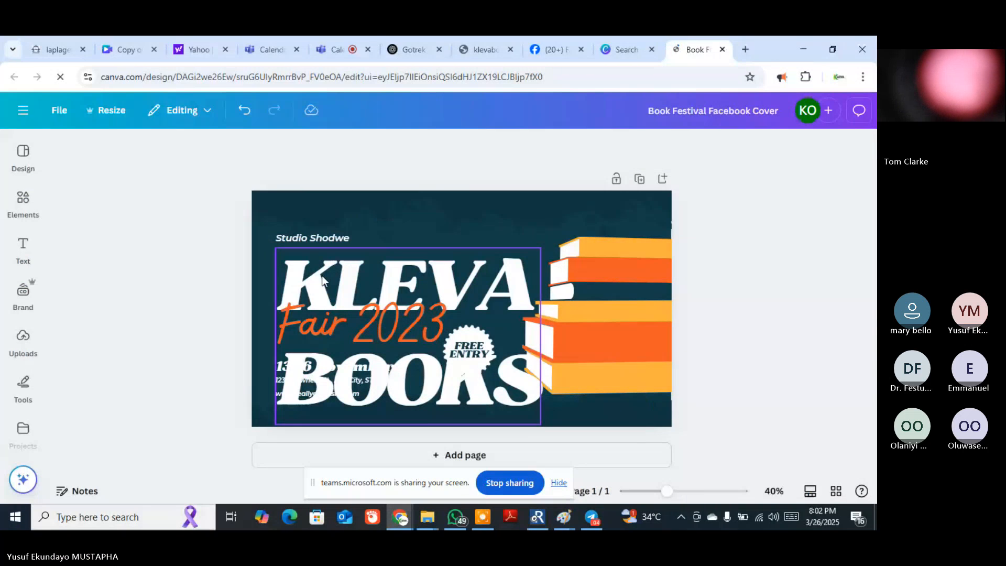
pyautogui.click(322, 276)
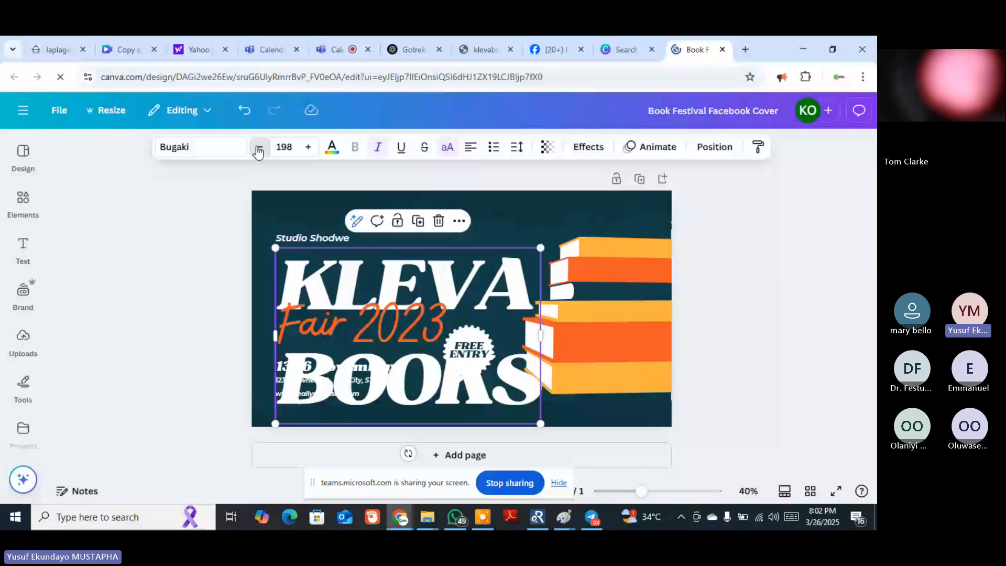
pyautogui.click(258, 148)
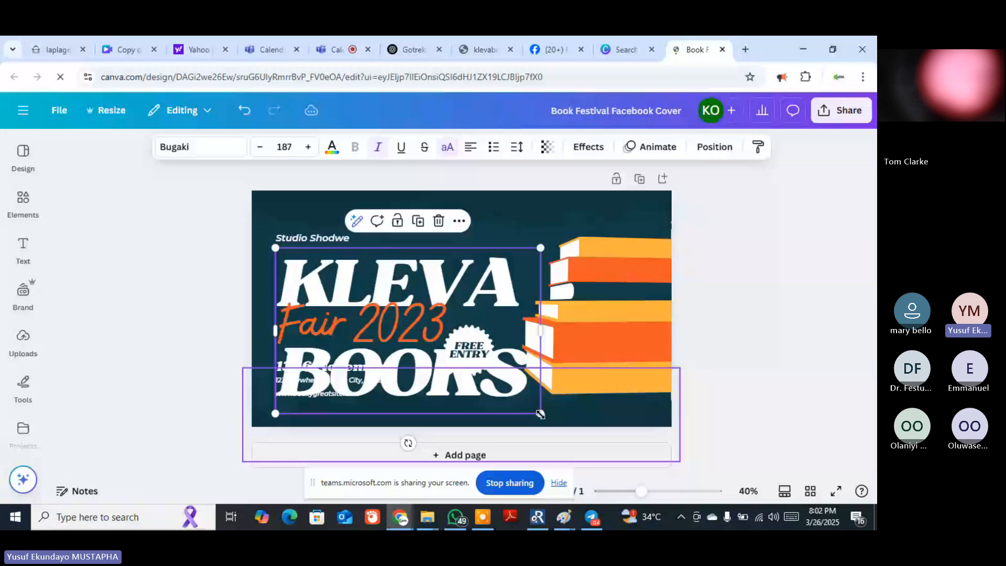
pyautogui.moveTo(540, 414); pyautogui.dragTo(548, 280)
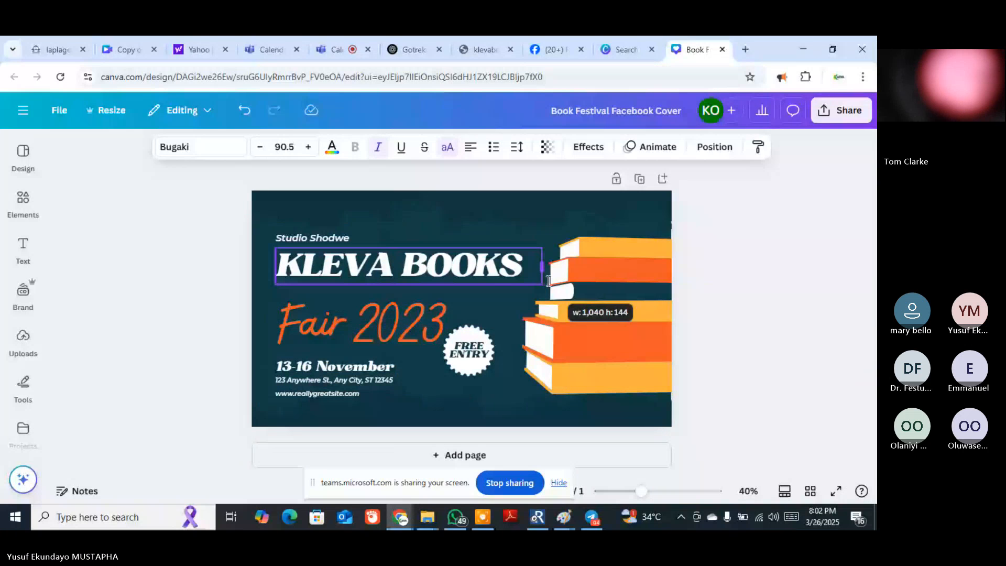
pyautogui.click(369, 320)
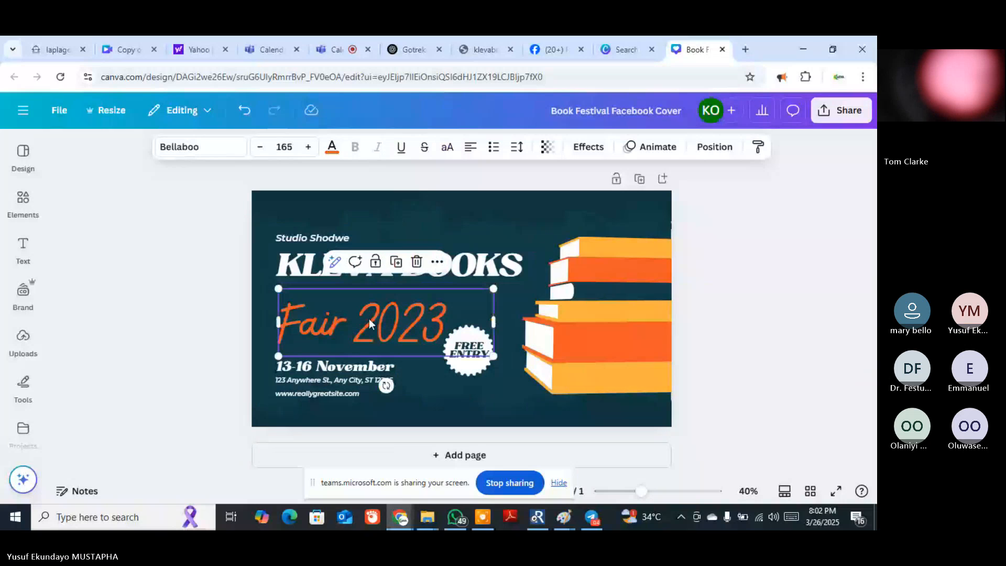
pyautogui.click(463, 268)
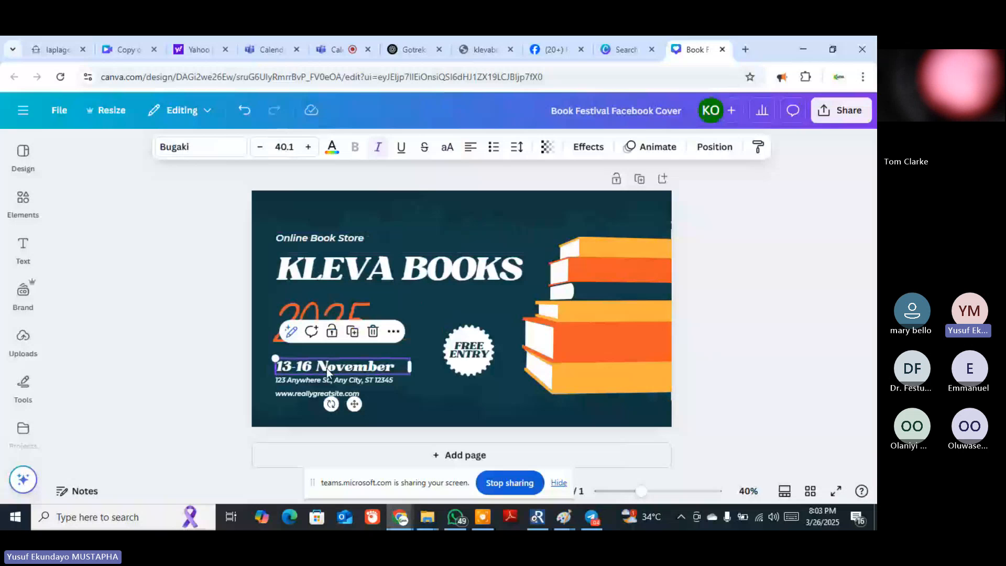
pyautogui.write('www.klevabooks')
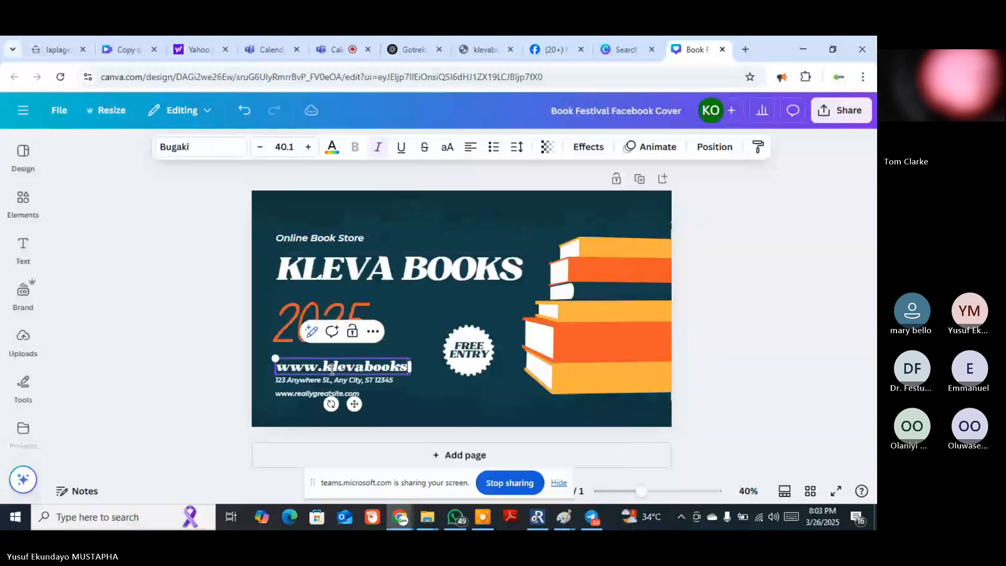
pyautogui.write('.com')
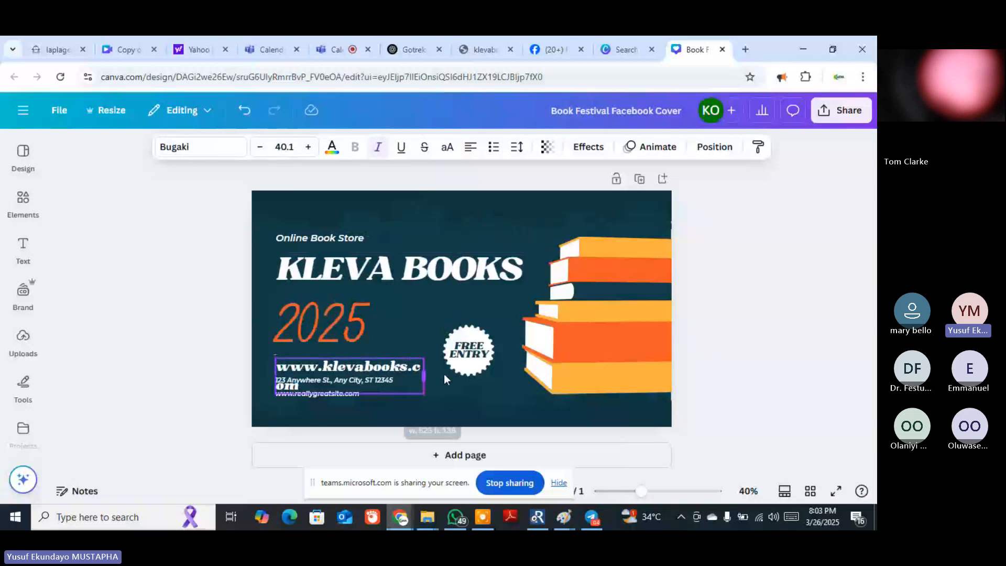
pyautogui.doubleClick(471, 348)
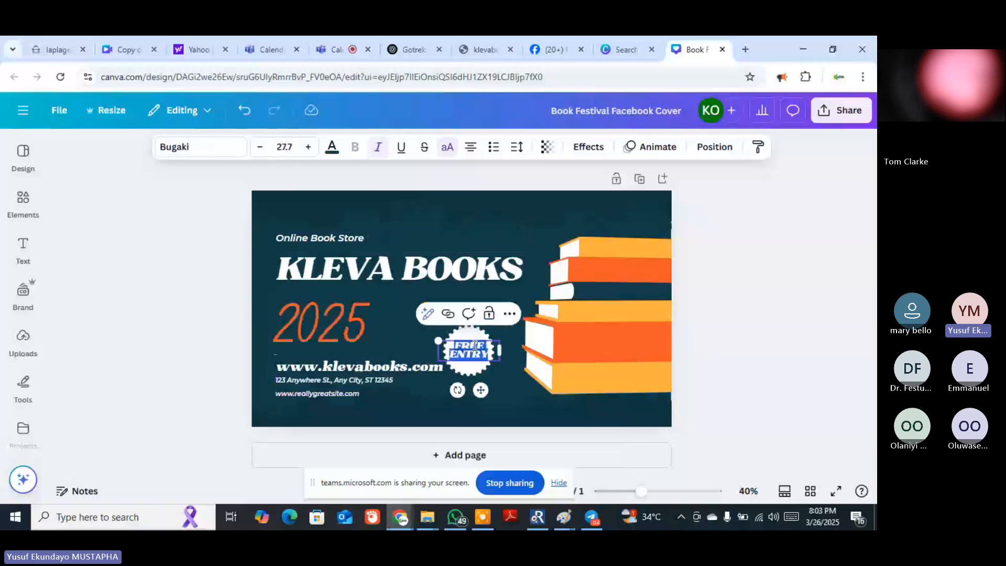
pyautogui.write('GREAT ')
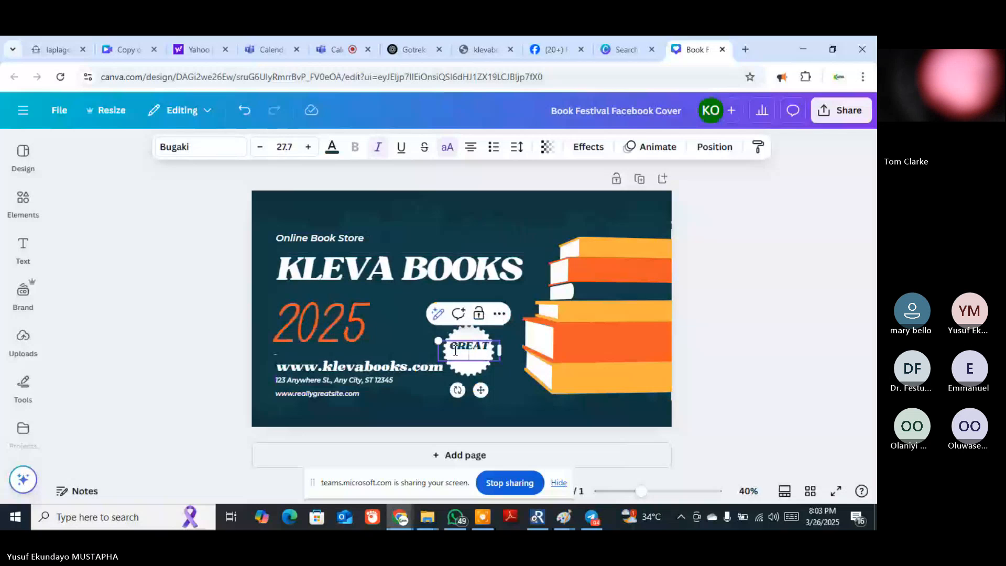
pyautogui.write('DEALS')
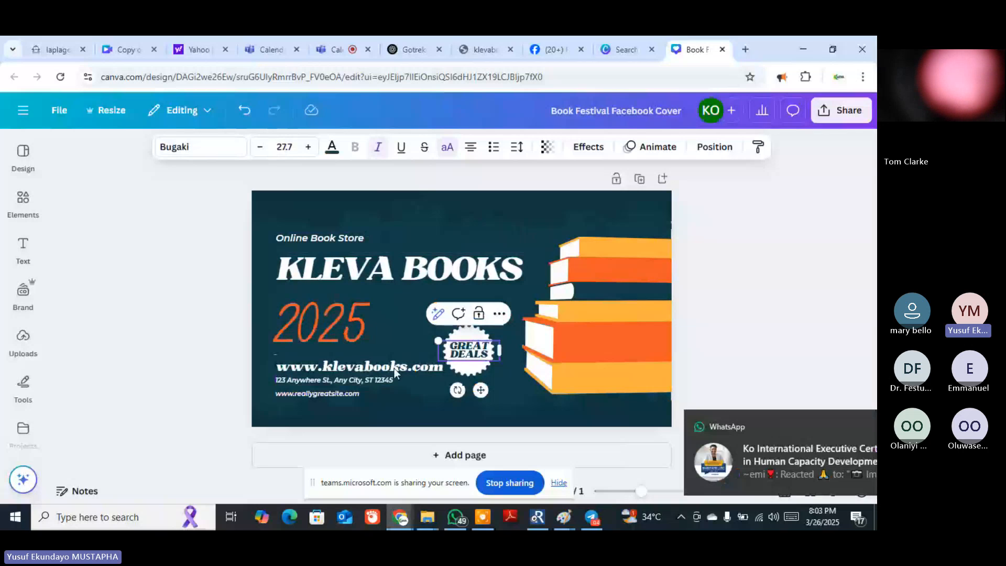
pyautogui.click(323, 398)
pyautogui.press('Delete')
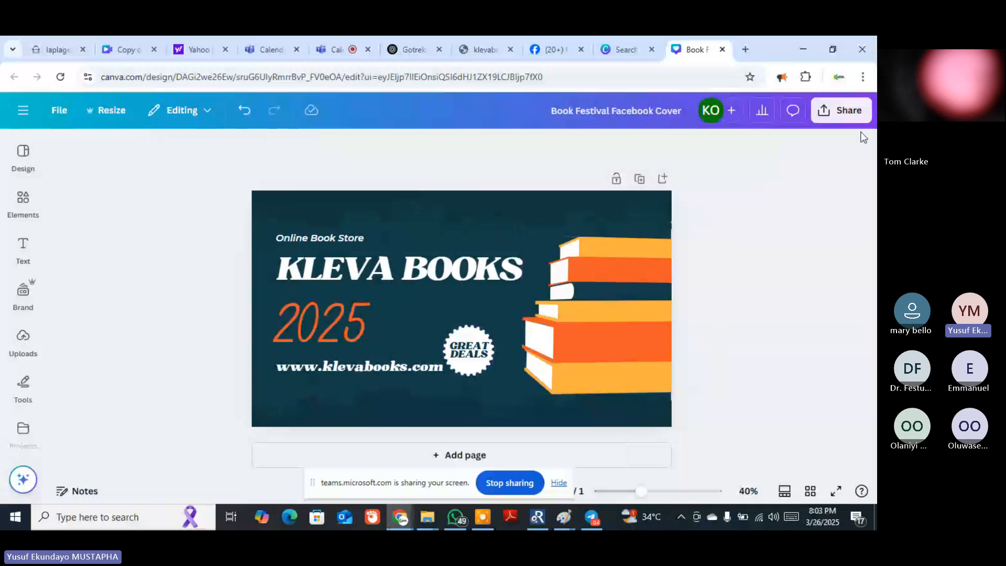
# Step: Download the KLEVA BOOKS cover as a PNG and go back to Facebook
pyautogui.click(854, 109)
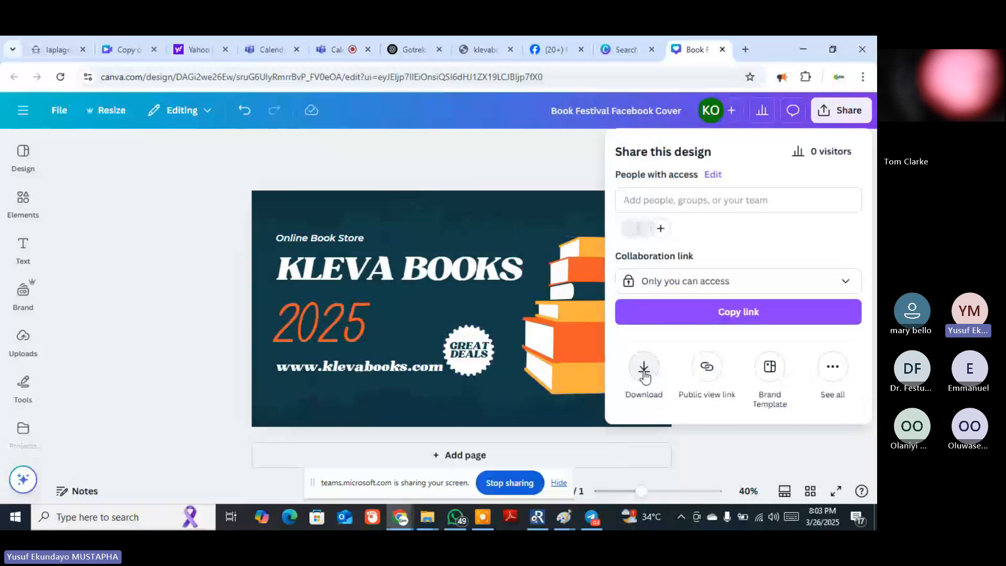
pyautogui.click(644, 369)
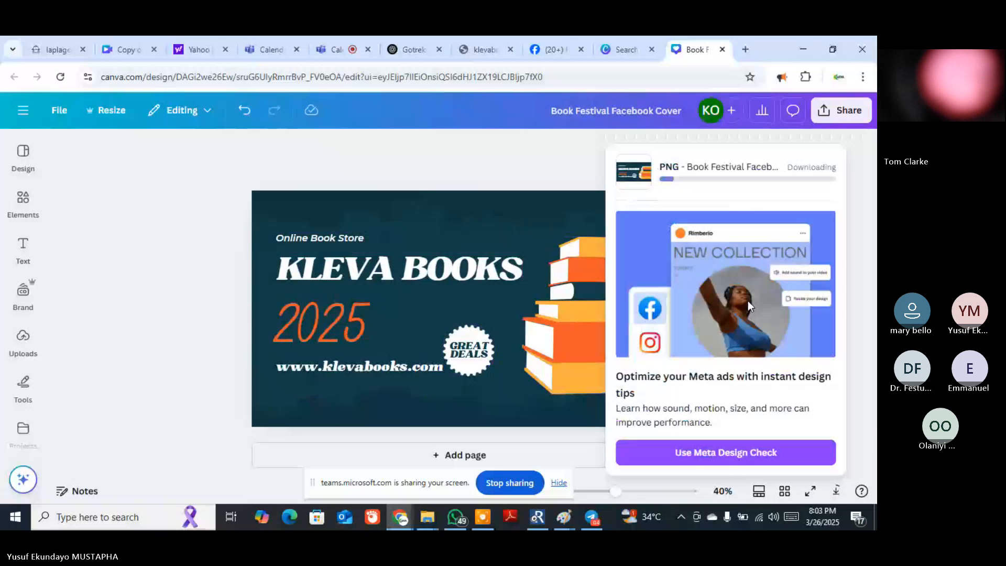
pyautogui.click(555, 49)
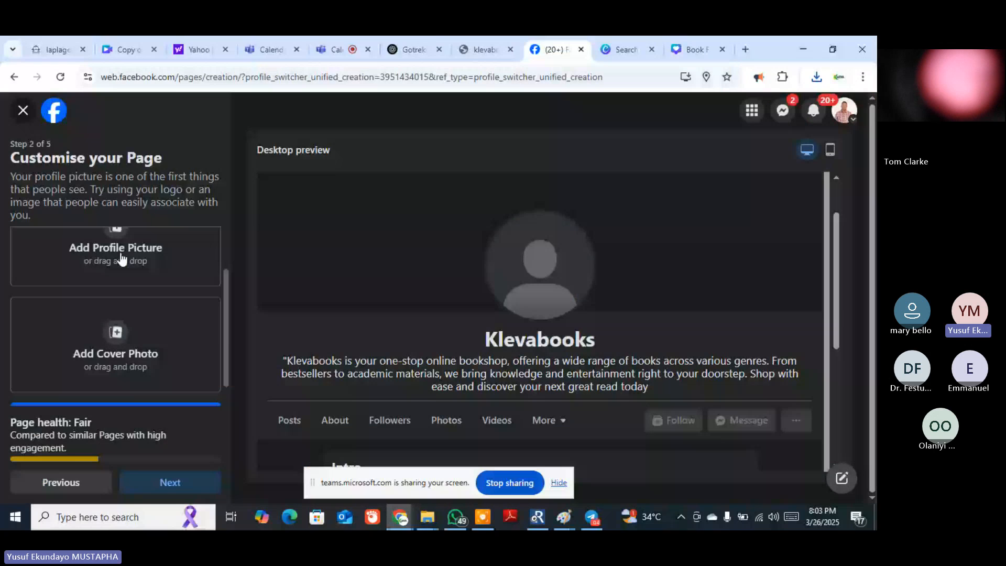
pyautogui.click(122, 259)
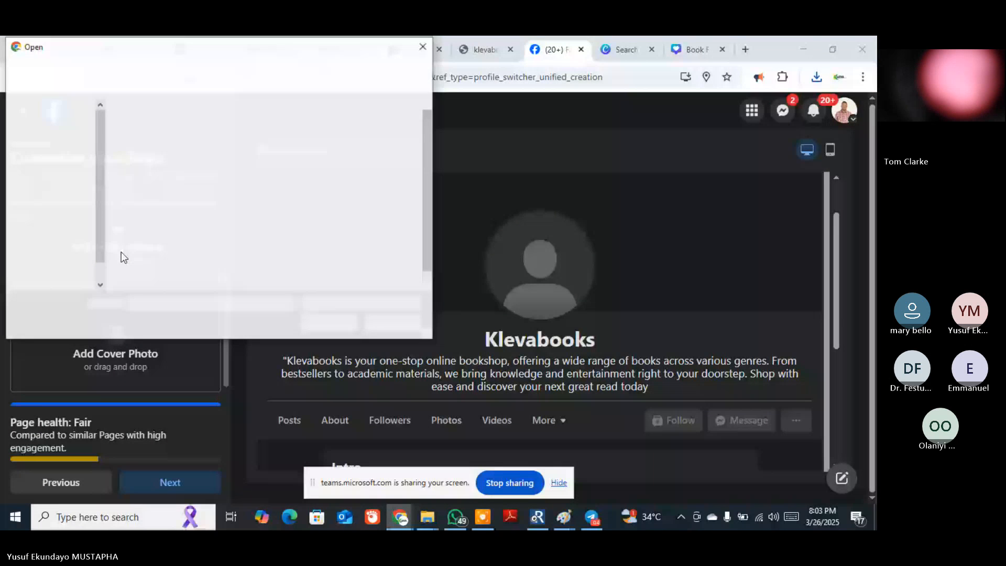
pyautogui.click(303, 68)
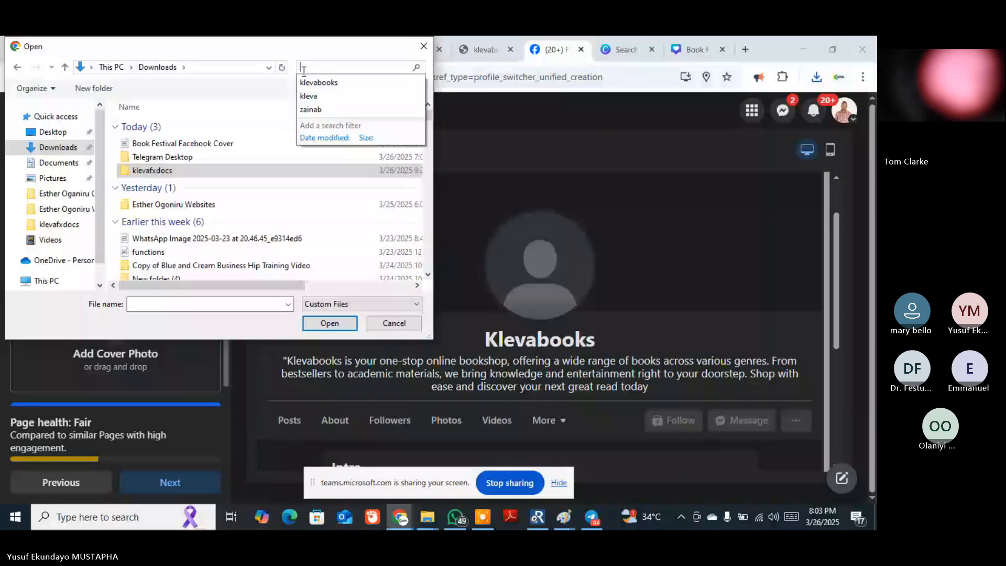
pyautogui.click(320, 83)
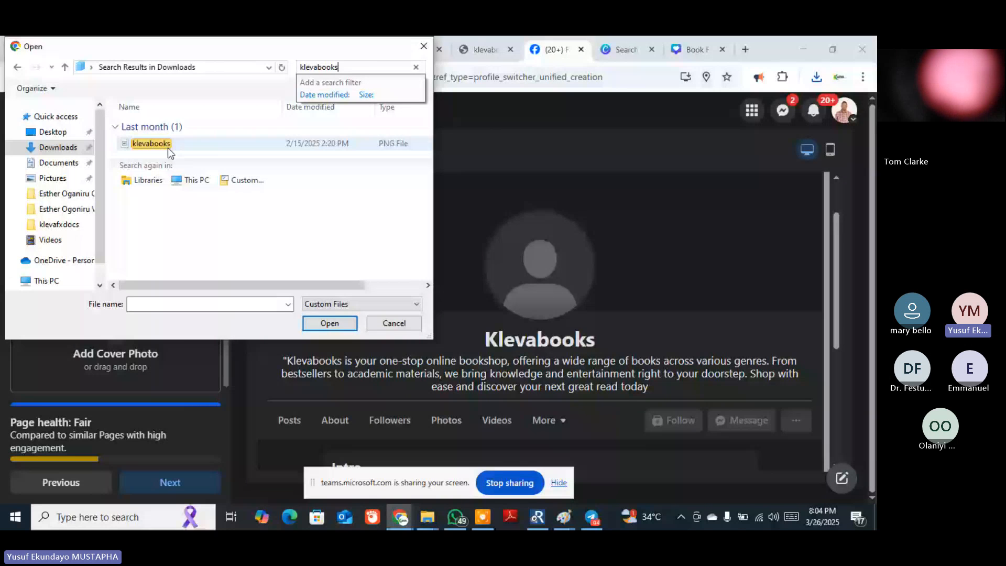
pyautogui.doubleClick(168, 148)
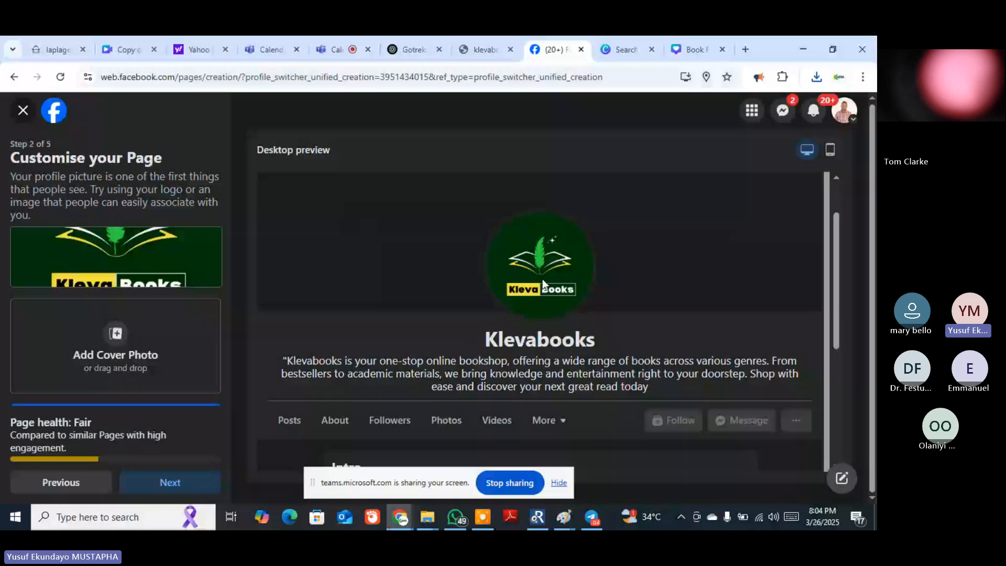
# Step: Upload the Book Festival Facebook Cover as cover photo and advance to Connect WhatsApp
pyautogui.click(118, 342)
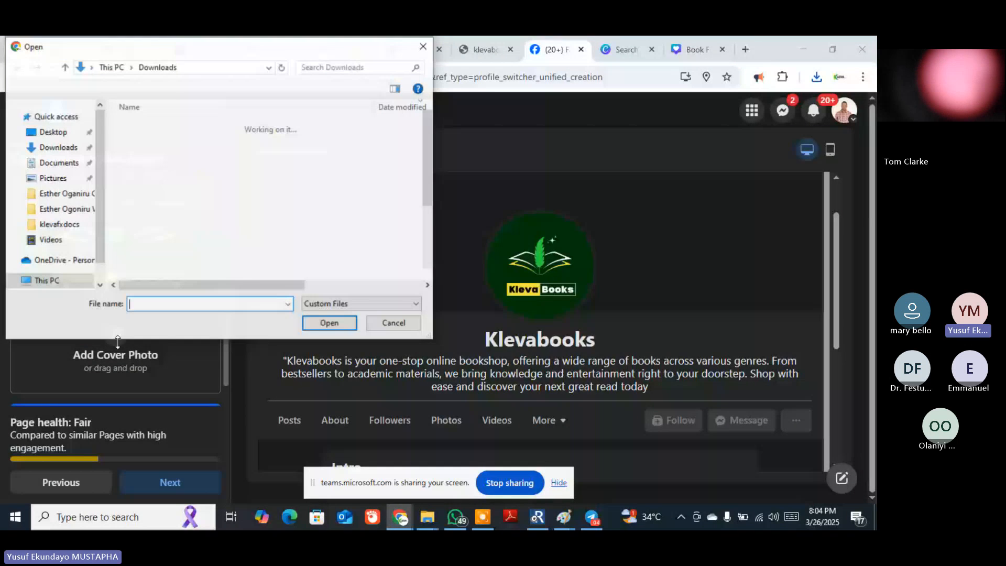
pyautogui.click(317, 66)
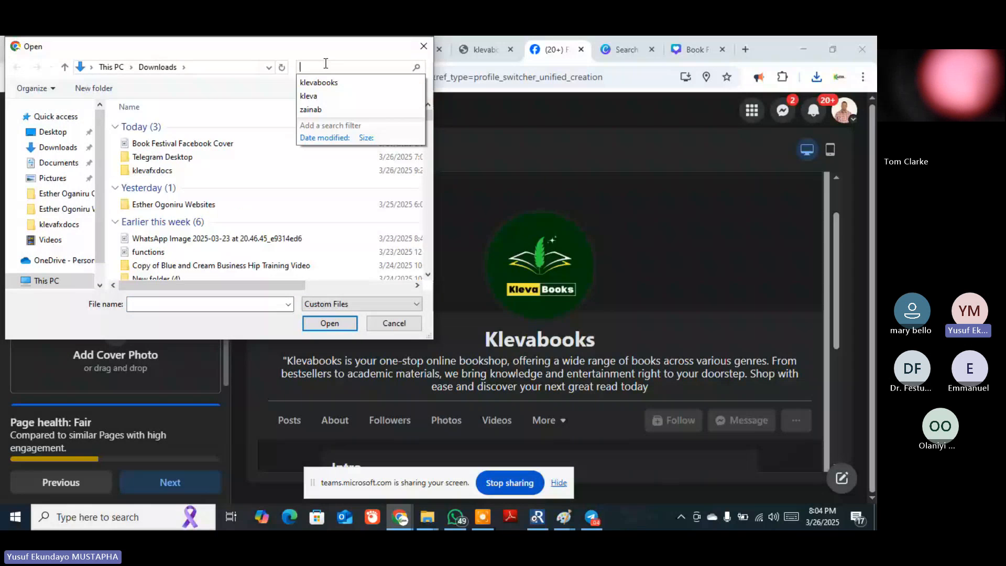
pyautogui.click(147, 149)
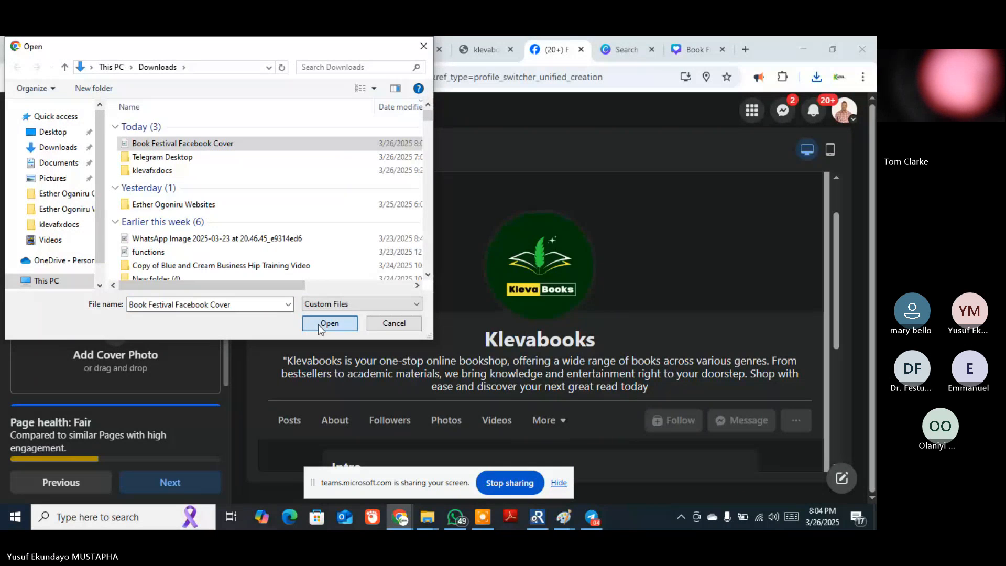
pyautogui.click(318, 325)
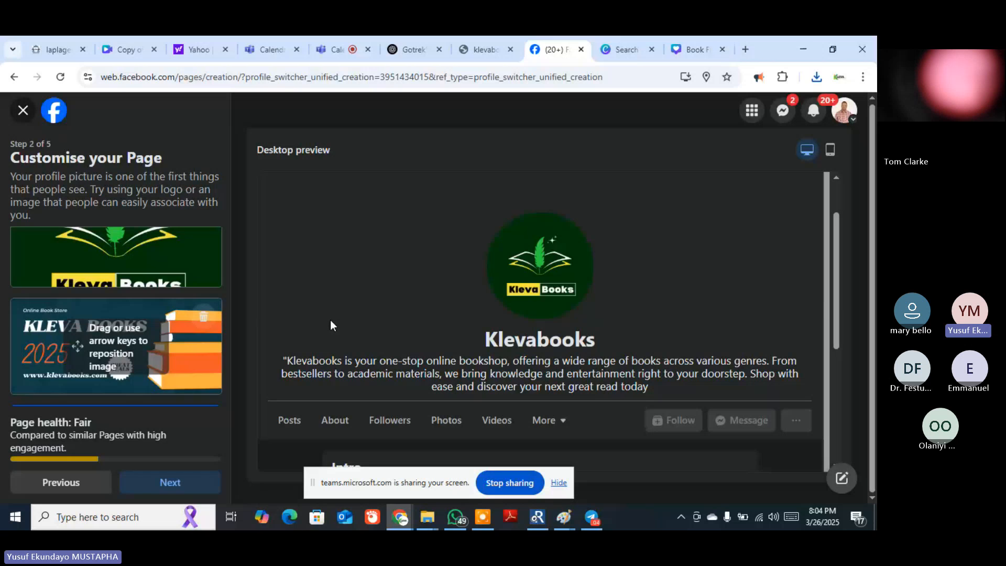
pyautogui.scroll(-3, 294, 361)
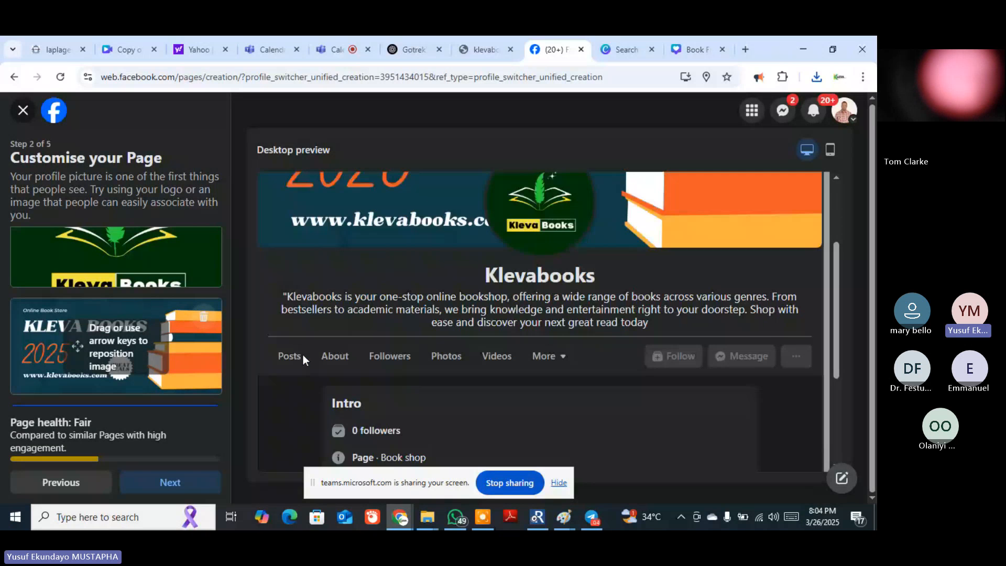
pyautogui.scroll(-1, 220, 387)
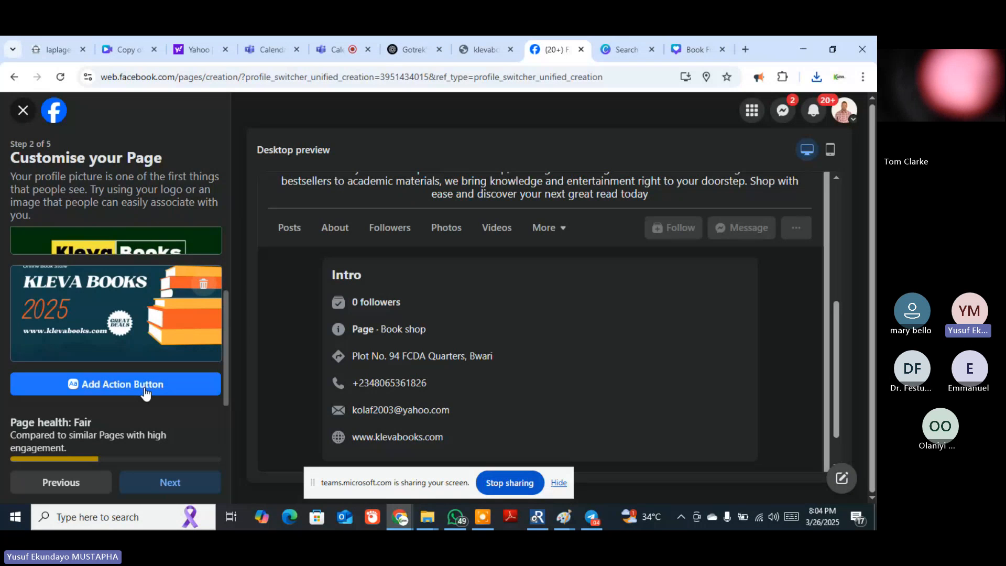
pyautogui.click(166, 484)
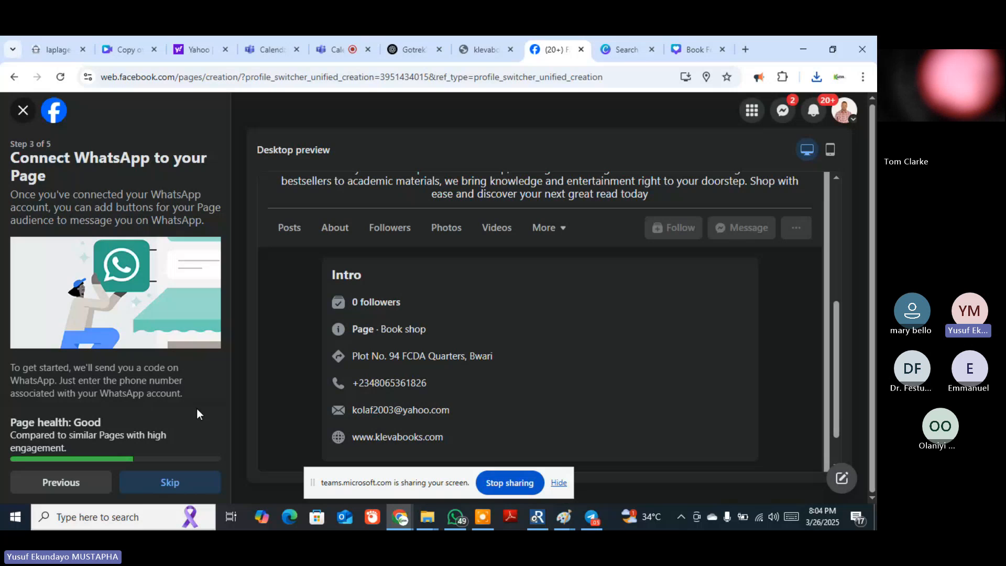
# Step: Pick Nigeria's +234 country code, enter the business WhatsApp number, and request a confirmation code
pyautogui.scroll(-2, 189, 385)
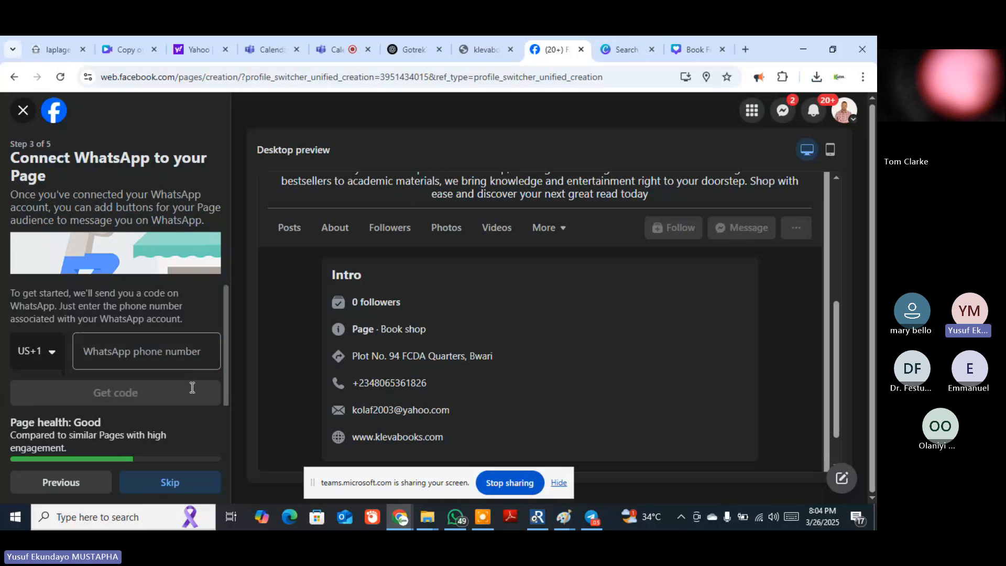
pyautogui.click(46, 356)
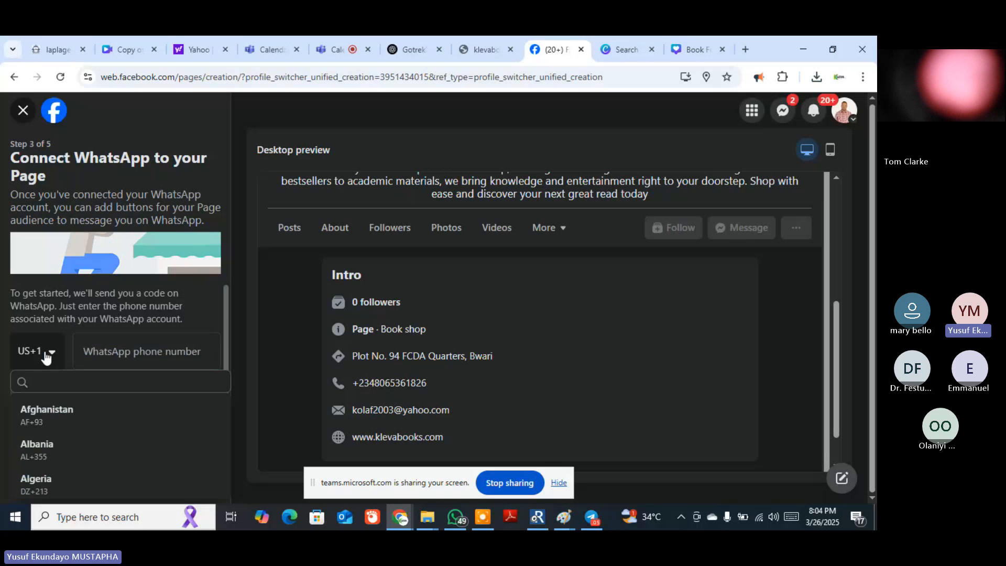
pyautogui.click(57, 383)
pyautogui.write('n')
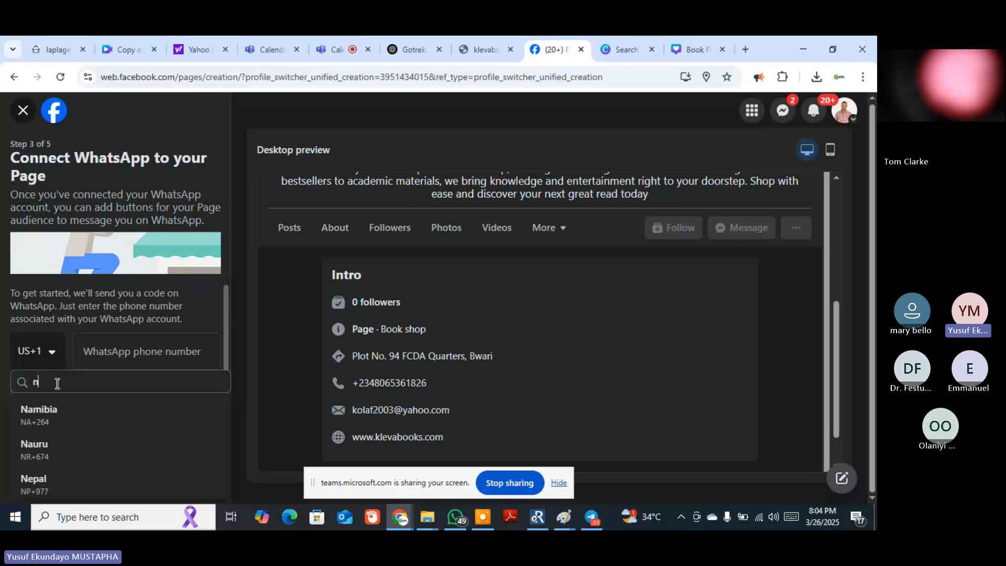
pyautogui.write('igeria')
pyautogui.click(37, 411)
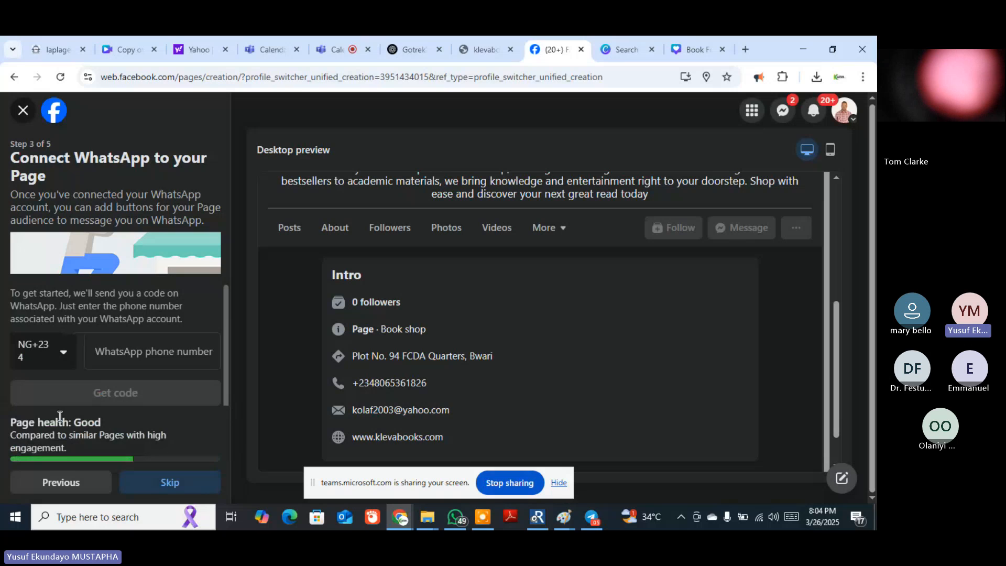
pyautogui.click(111, 355)
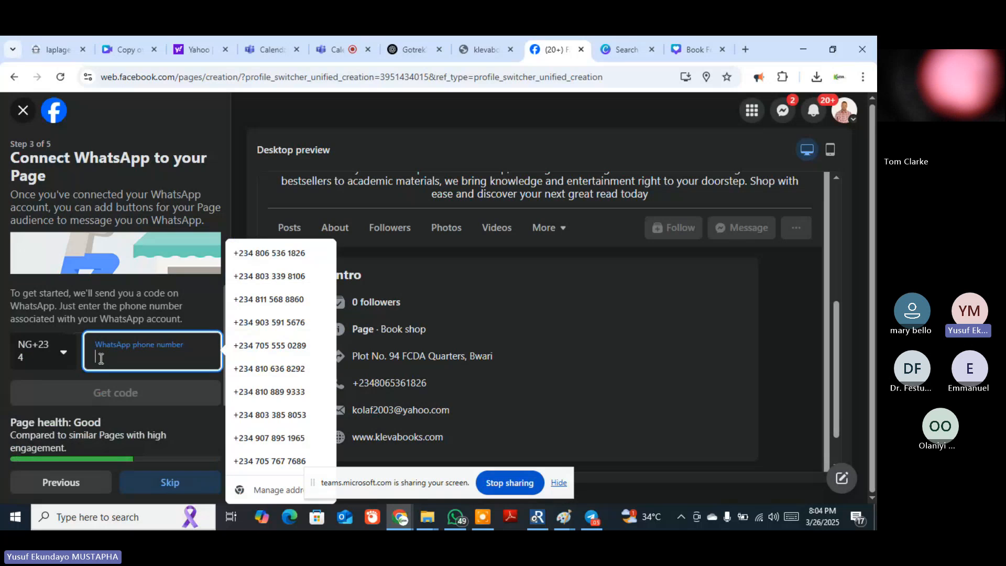
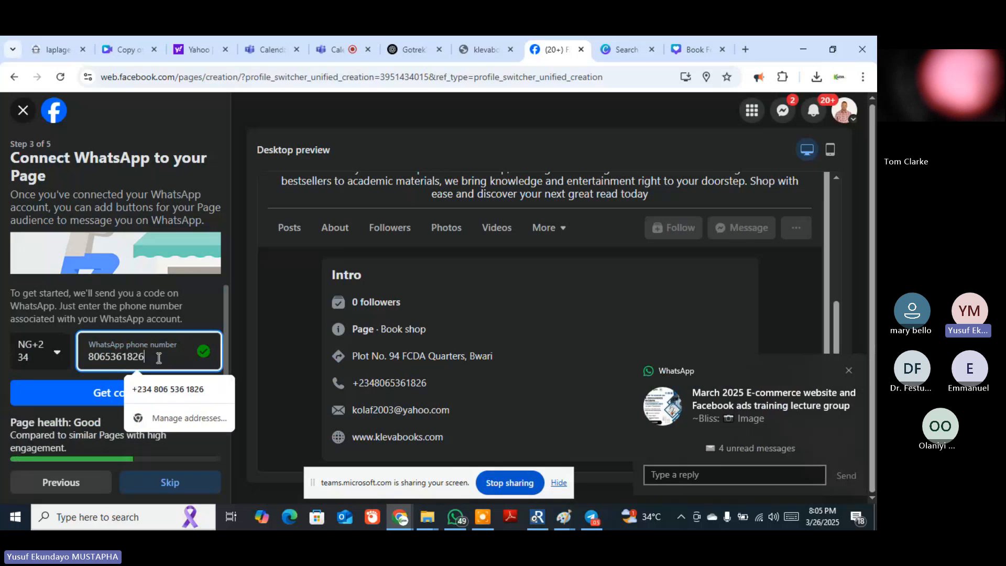
pyautogui.click(84, 399)
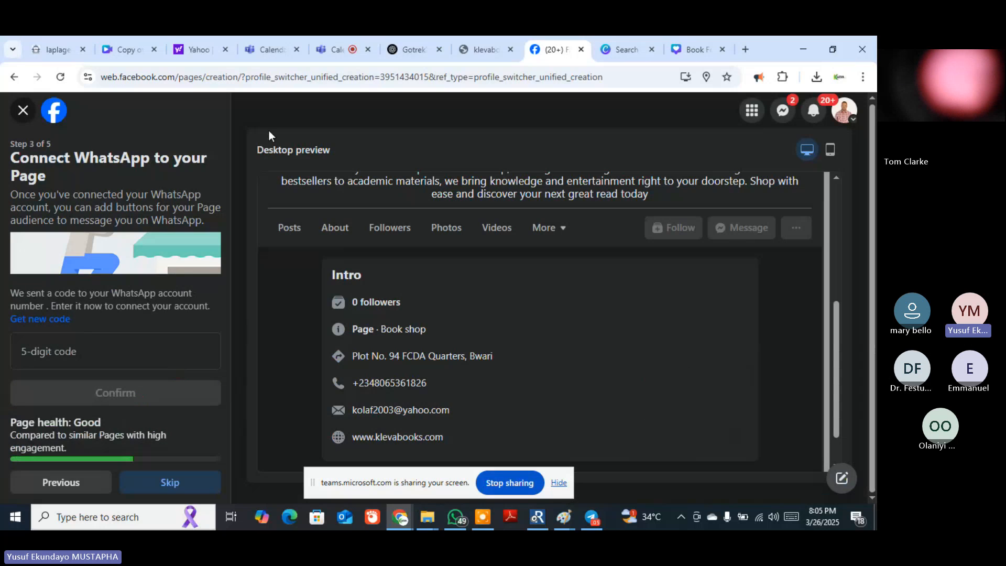
pyautogui.click(338, 56)
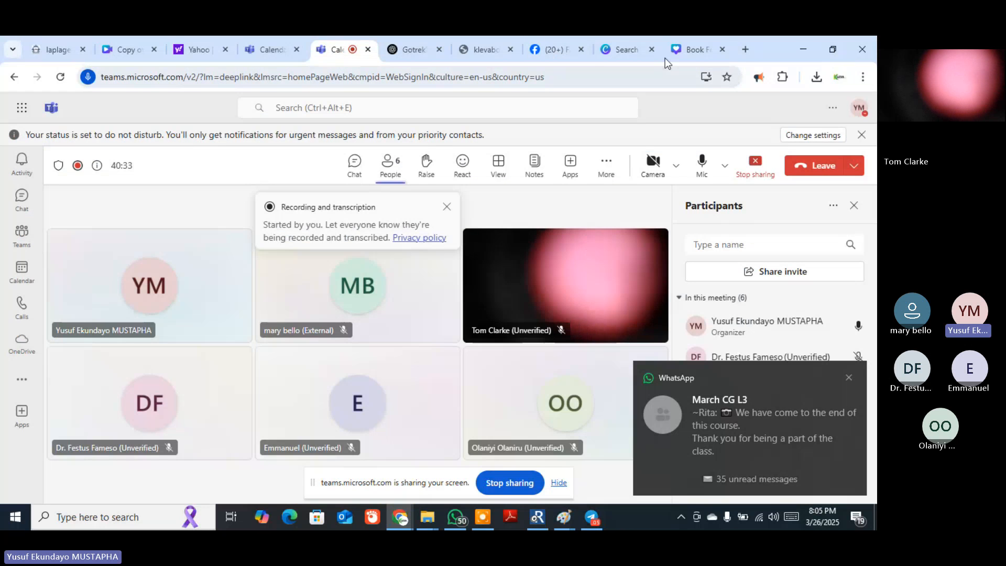
pyautogui.click(565, 50)
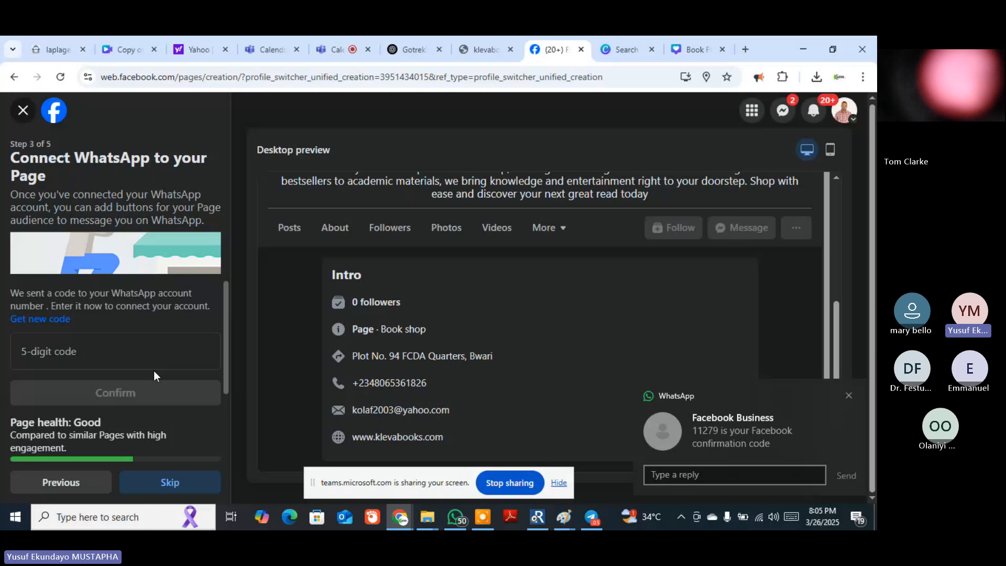
# Step: Confirm the 5-digit WhatsApp code received, then continue to Step 4, Build your Page audience
pyautogui.click(93, 350)
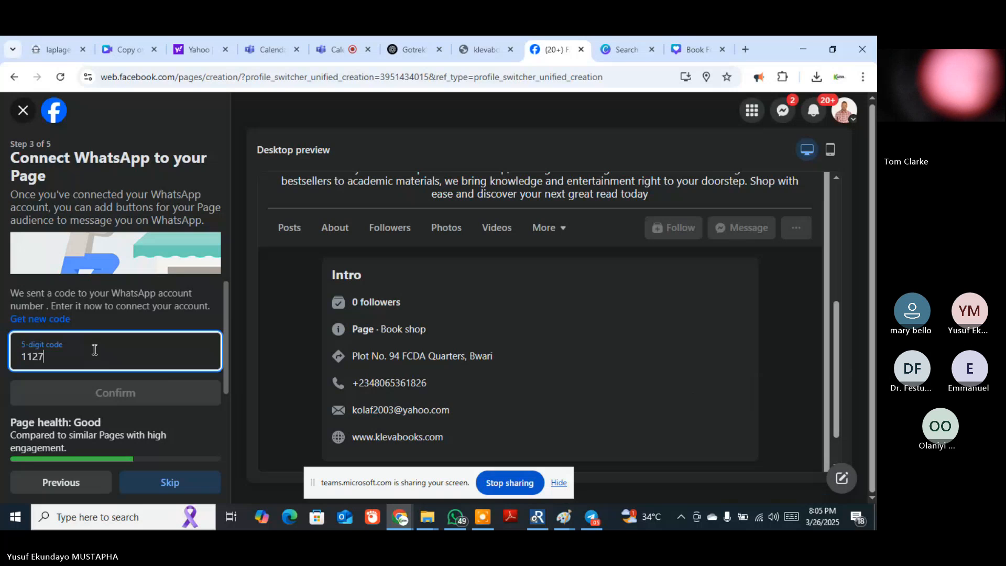
pyautogui.click(214, 397)
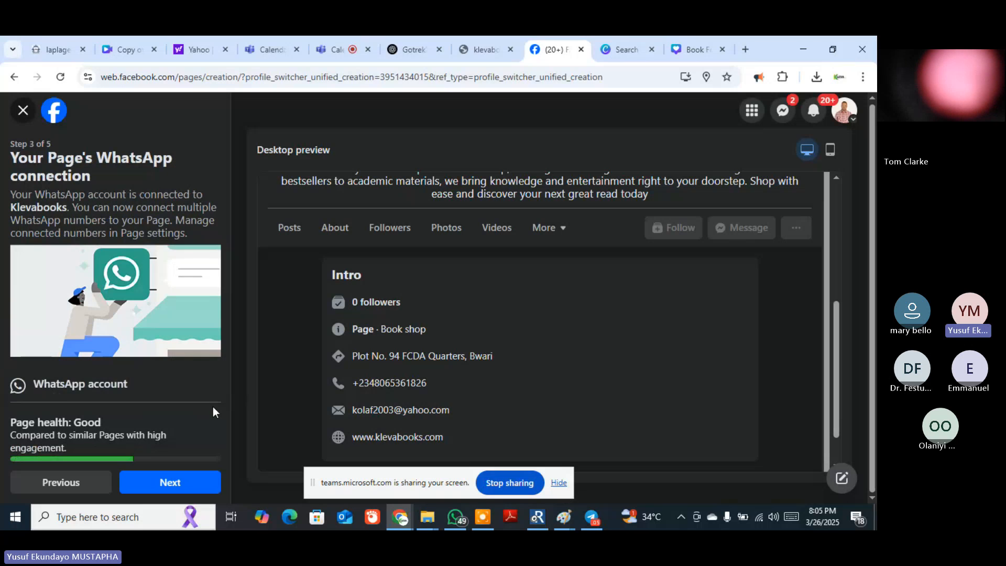
pyautogui.click(197, 482)
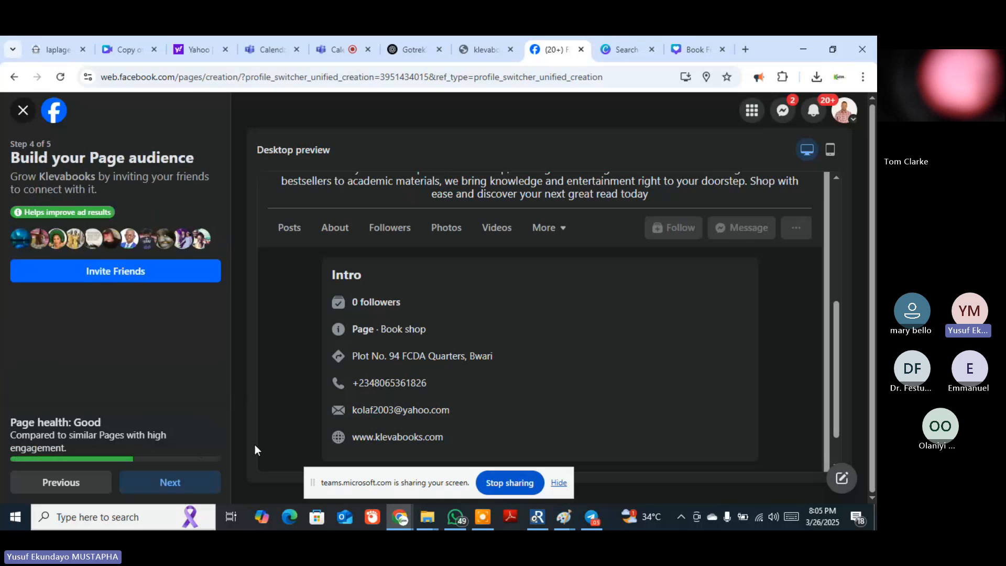
# Step: Open the Invite friends dialog from Step 4, showing the 2384 friends available to invite
pyautogui.click(123, 278)
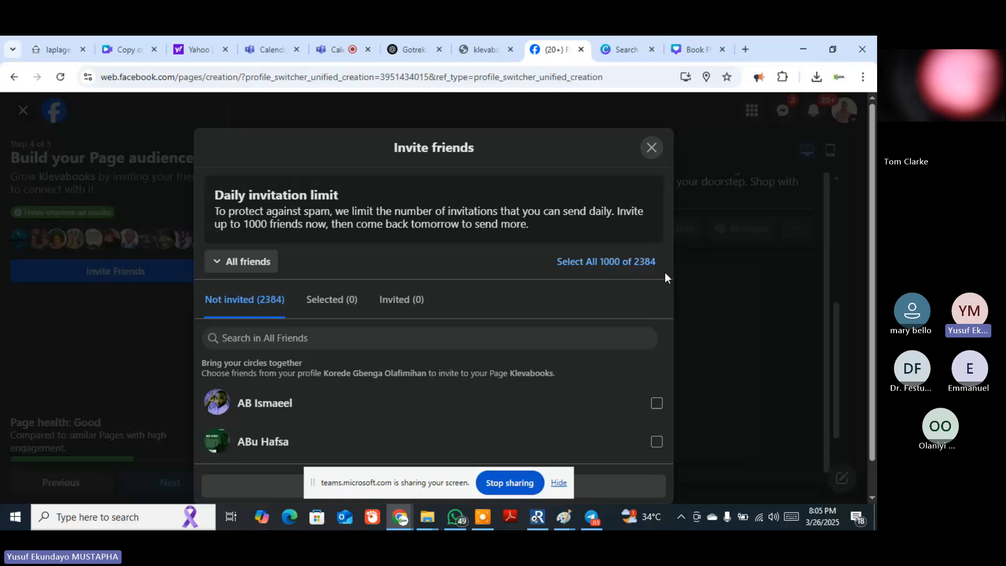
# Step: Tick the first five friends to invite in the Invite friends list
pyautogui.scroll(-1, 639, 412)
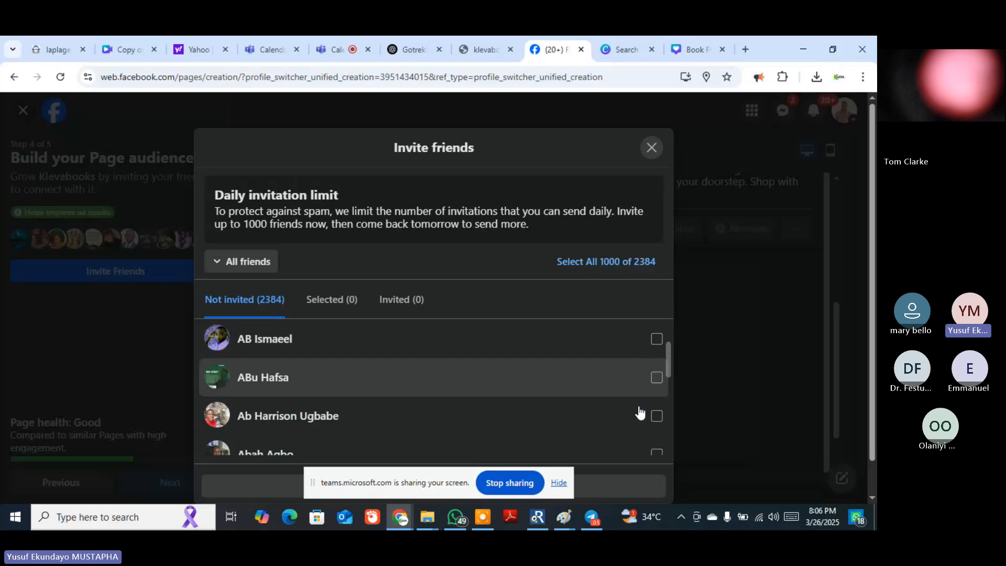
pyautogui.scroll(1, 640, 408)
pyautogui.scroll(-1, 640, 402)
pyautogui.click(657, 339)
pyautogui.click(656, 377)
pyautogui.click(656, 416)
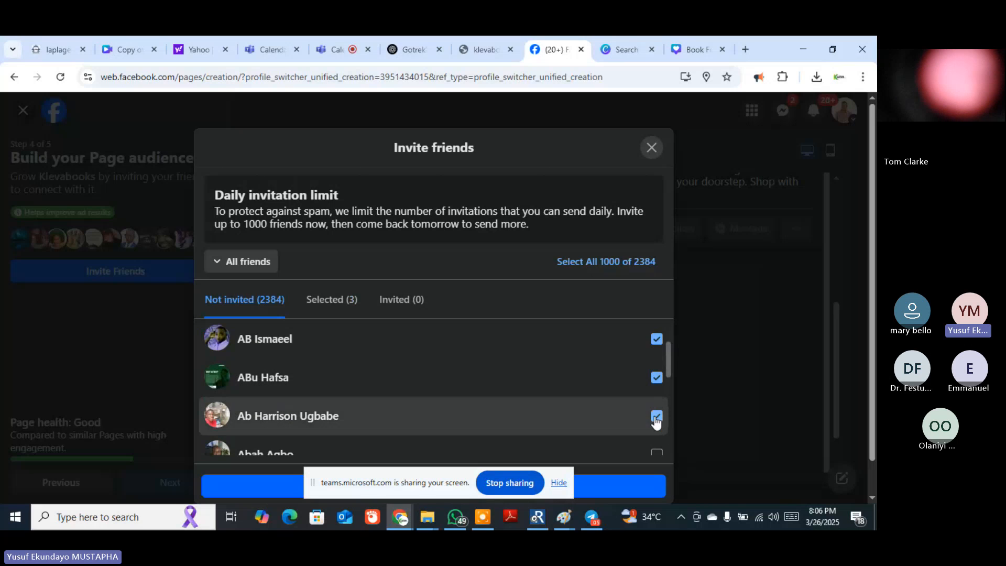
pyautogui.scroll(-2, 654, 419)
pyautogui.scroll(1, 651, 352)
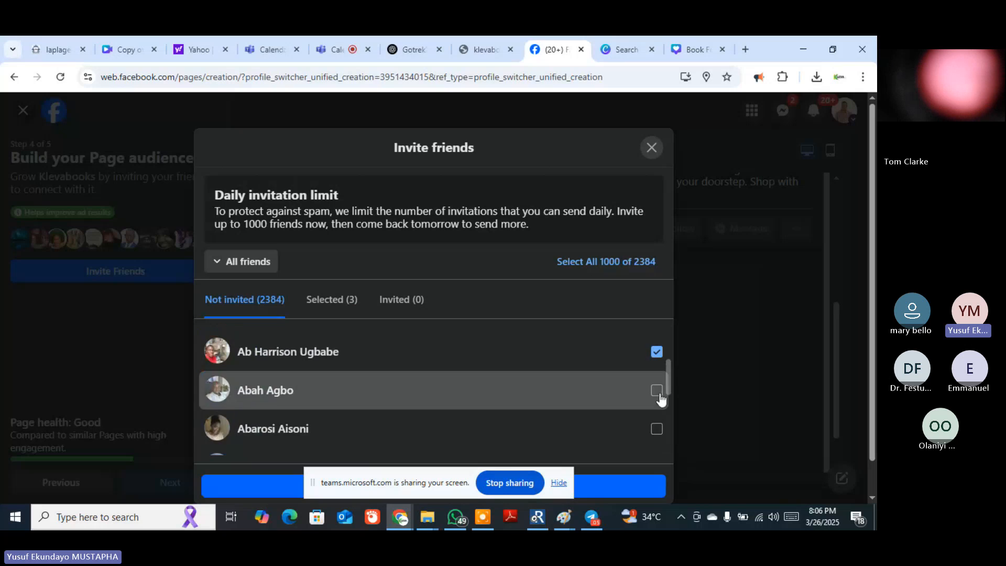
pyautogui.click(656, 389)
pyautogui.click(657, 426)
# Step: Tick five more friends for ten in total, and hide the screen-sharing bar
pyautogui.scroll(-2, 653, 423)
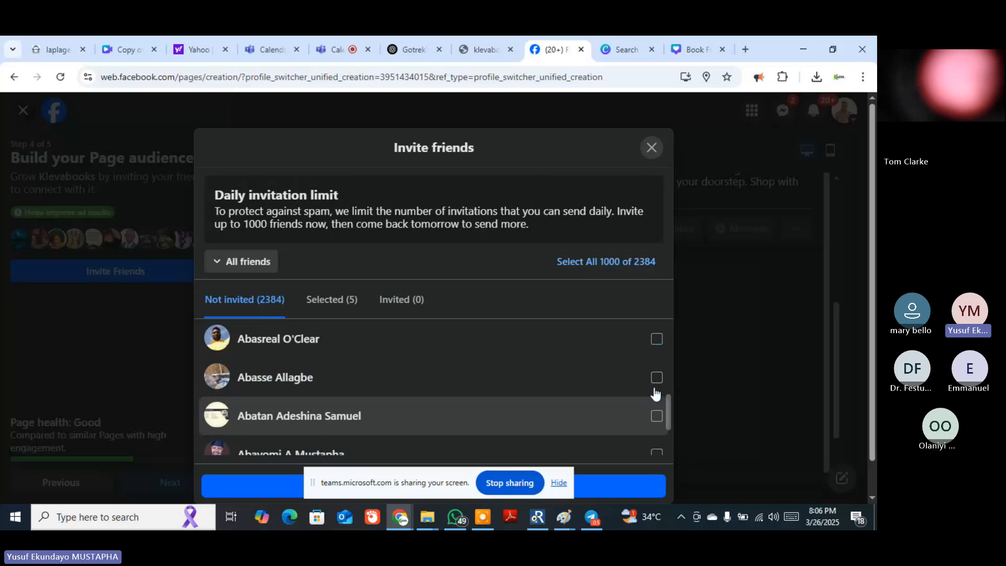
pyautogui.click(657, 342)
pyautogui.click(657, 379)
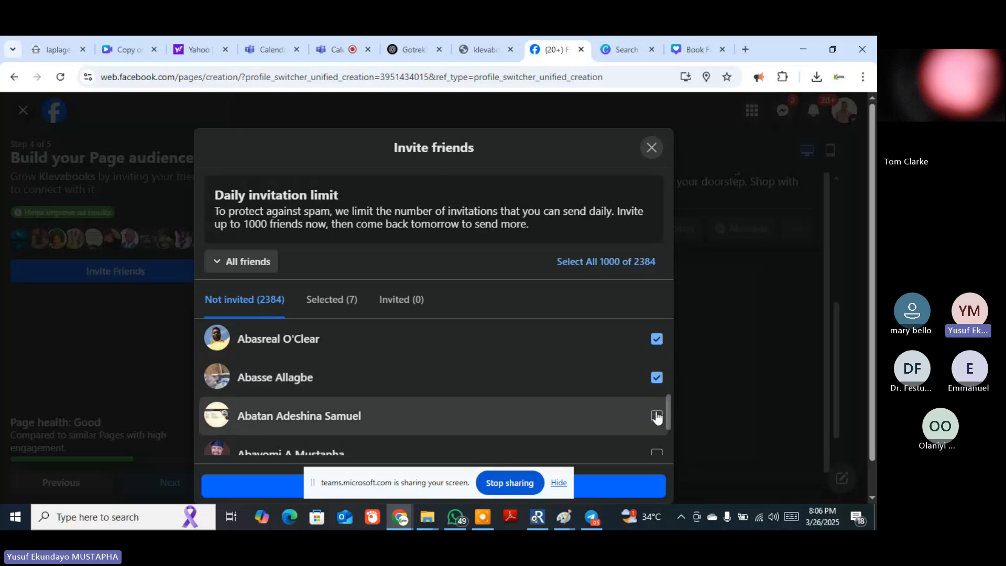
pyautogui.click(656, 418)
pyautogui.scroll(-2, 653, 388)
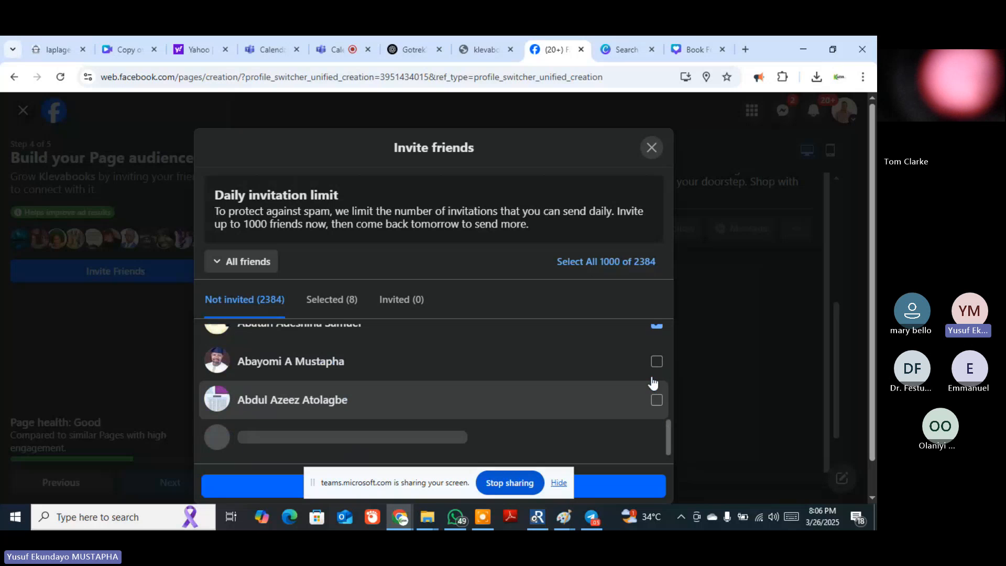
pyautogui.click(658, 378)
pyautogui.click(606, 402)
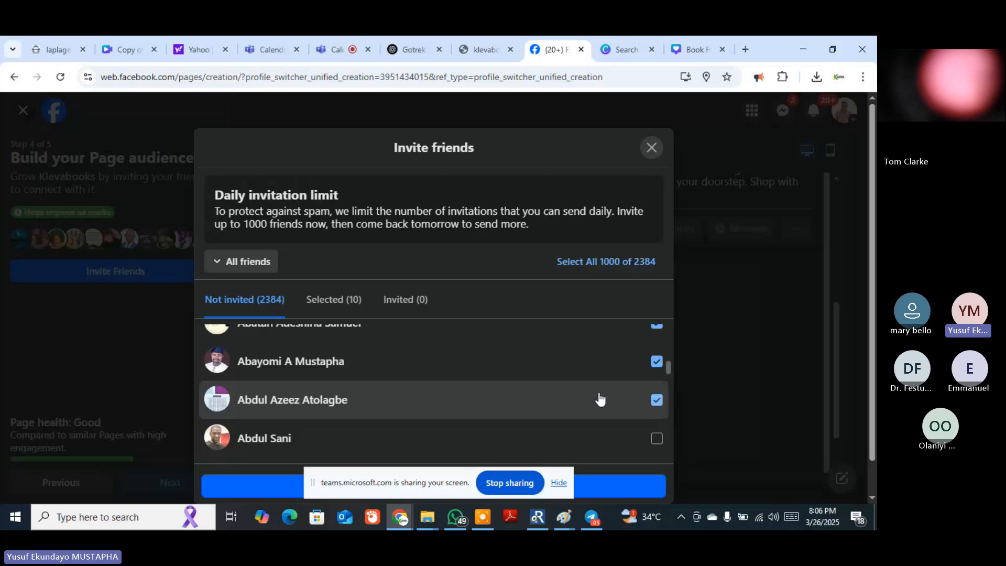
pyautogui.click(558, 482)
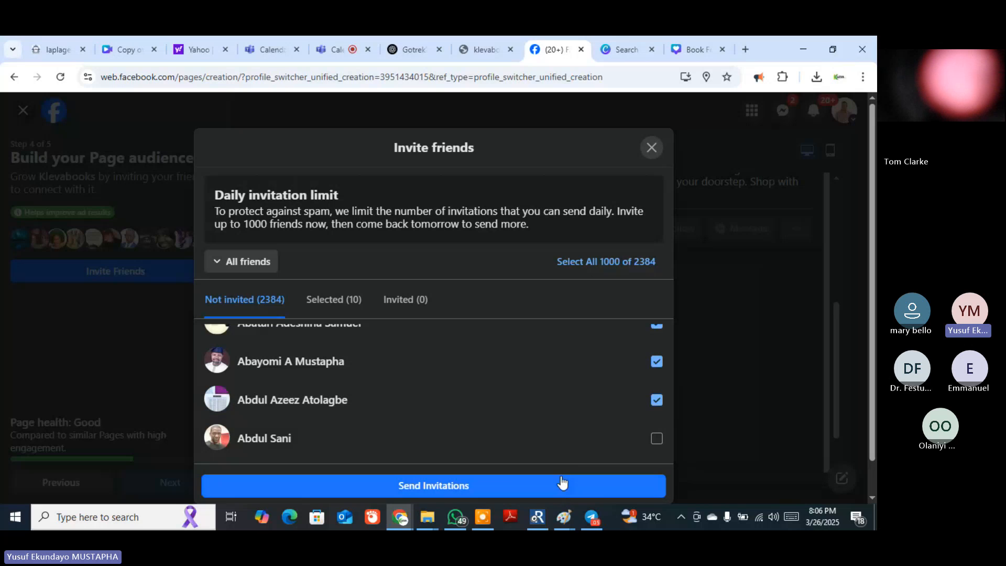
# Step: Send invitations to the ten selected friends and advance to Step 5, Stay informed about your Page
pyautogui.click(530, 490)
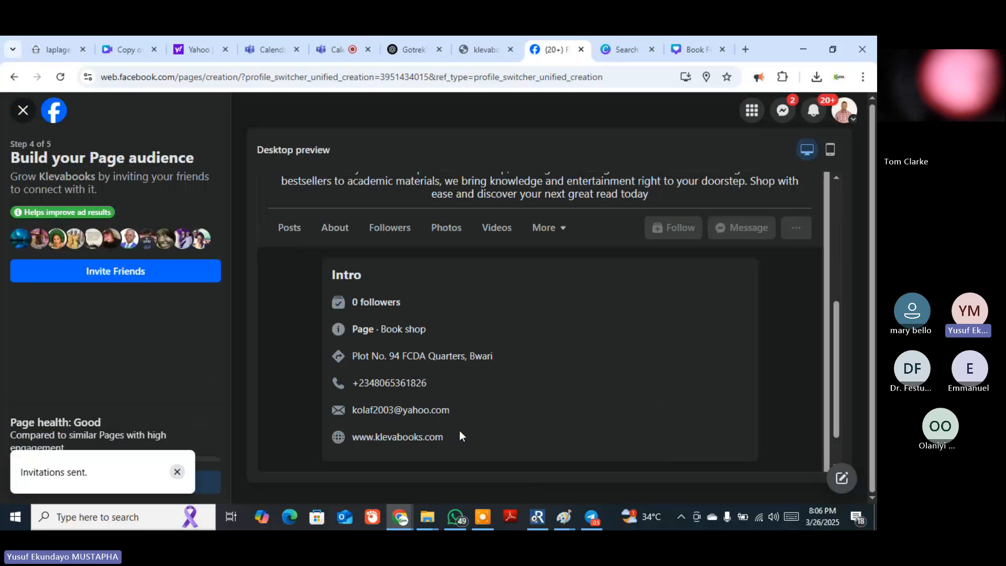
pyautogui.click(177, 471)
pyautogui.click(183, 489)
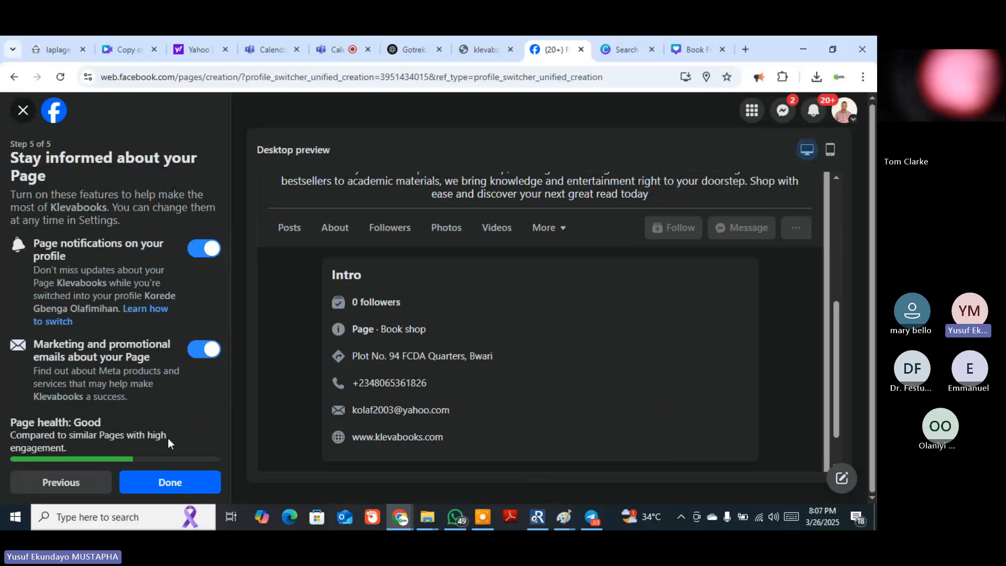
# Step: Finish creating Klevabooks with Done and scroll through its Intro, Book shop category and posts
pyautogui.click(168, 479)
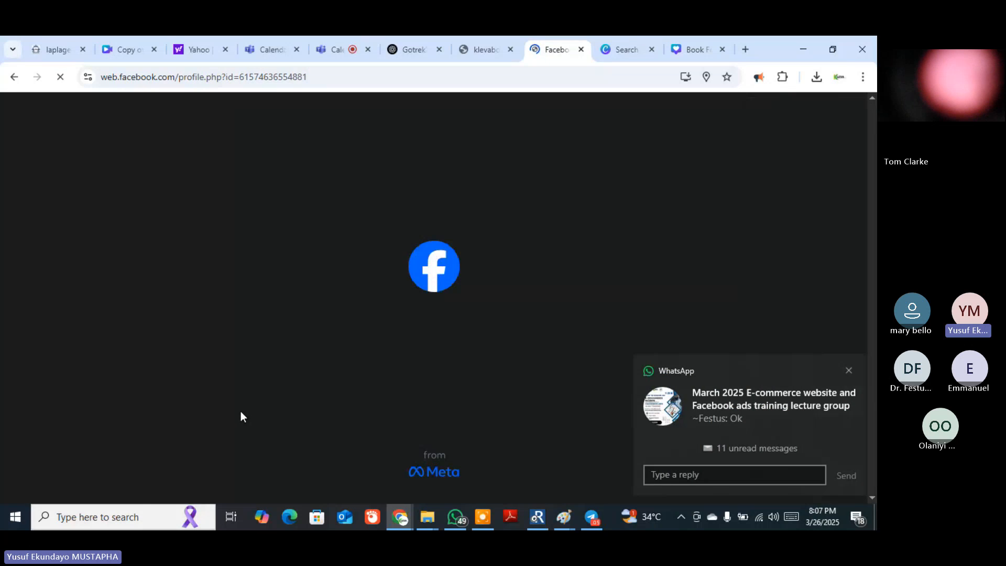
pyautogui.scroll(-3, 240, 411)
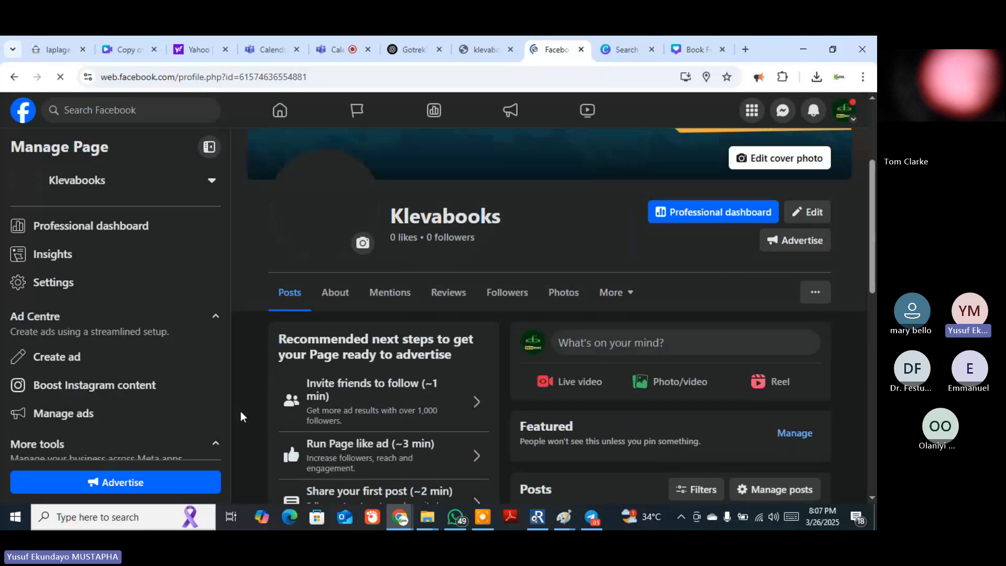
pyautogui.scroll(3, 539, 286)
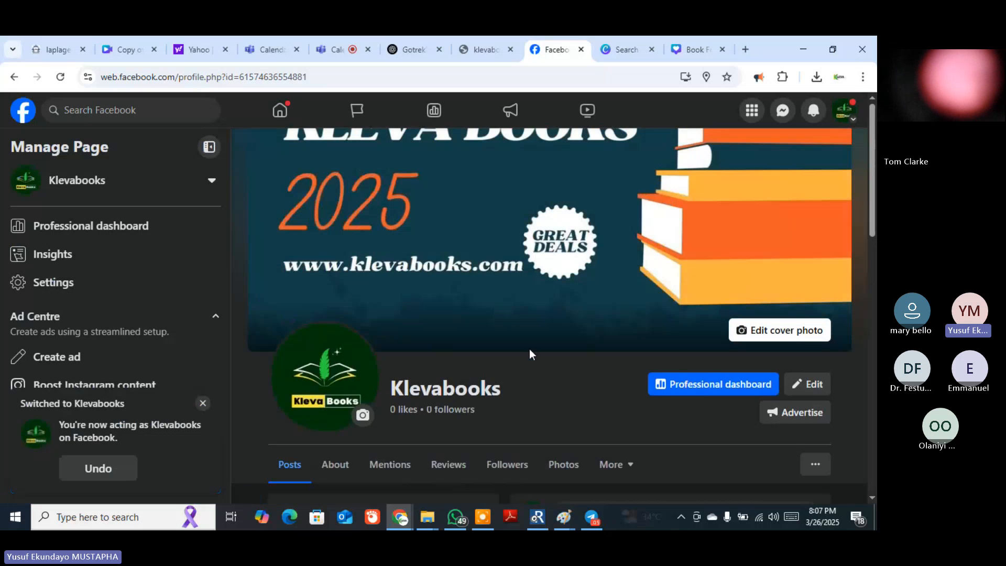
pyautogui.scroll(-5, 506, 390)
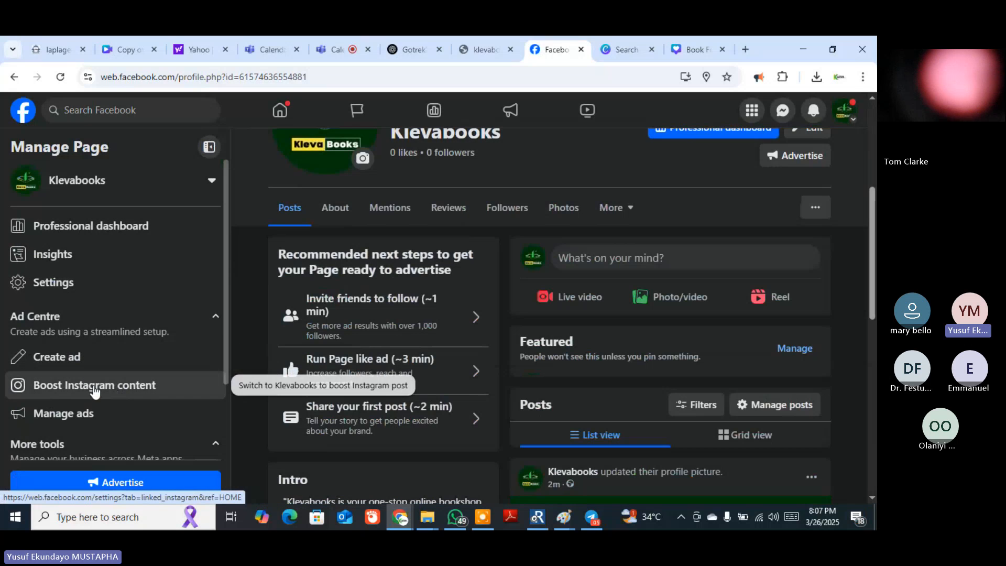
pyautogui.scroll(-2, 45, 414)
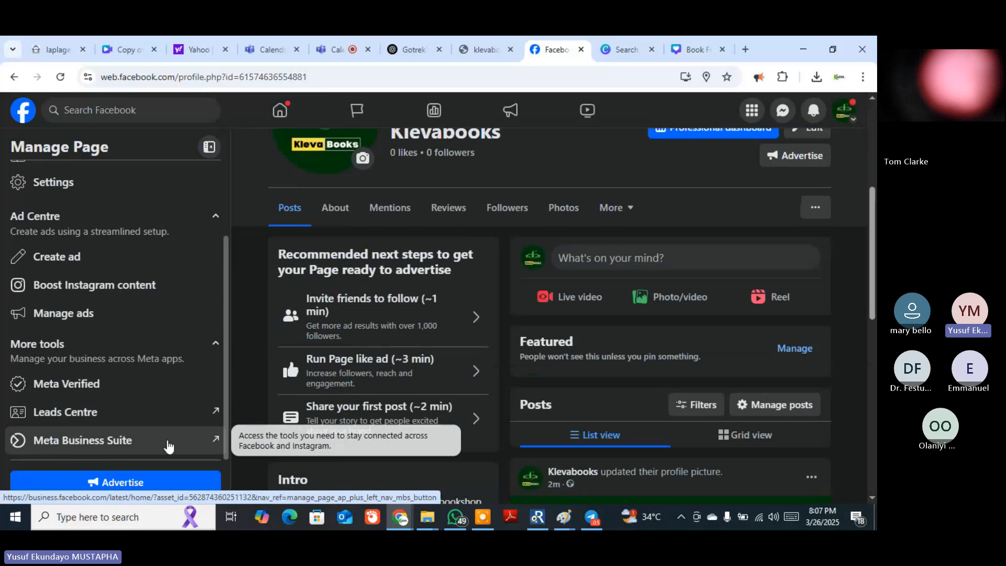
pyautogui.scroll(2, 168, 445)
pyautogui.scroll(-2, 168, 445)
pyautogui.scroll(-2, 460, 347)
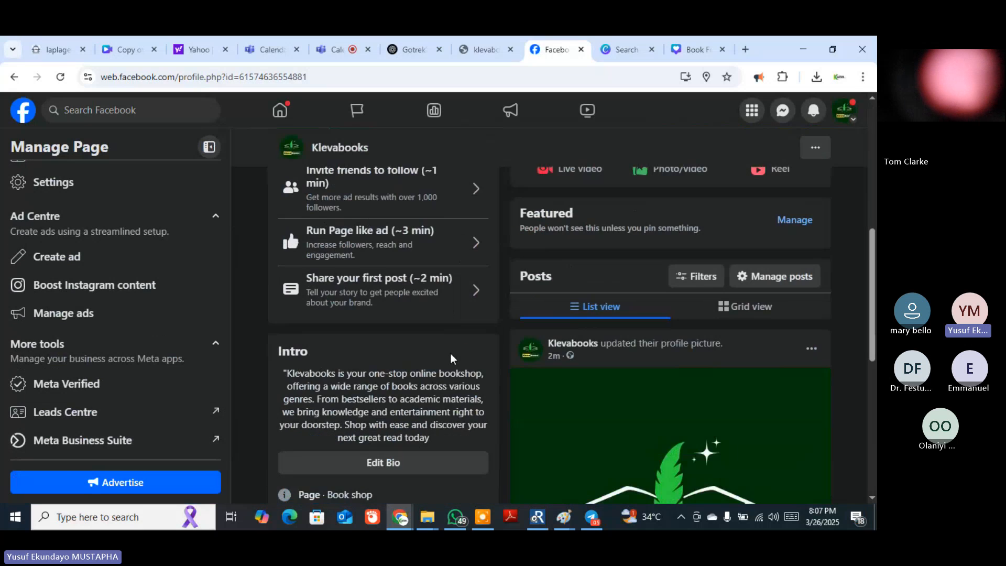
pyautogui.scroll(-3, 450, 356)
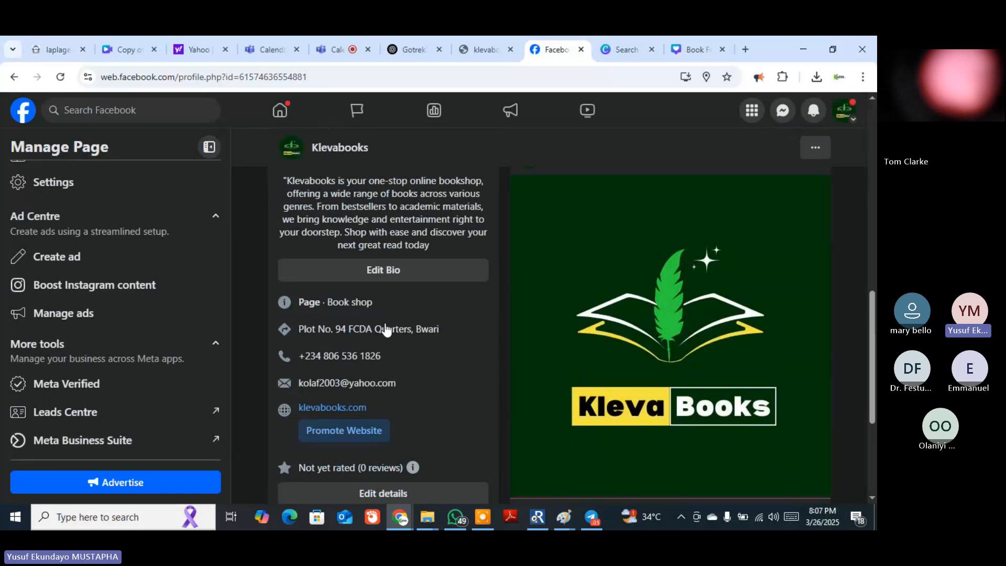
pyautogui.scroll(-3, 440, 417)
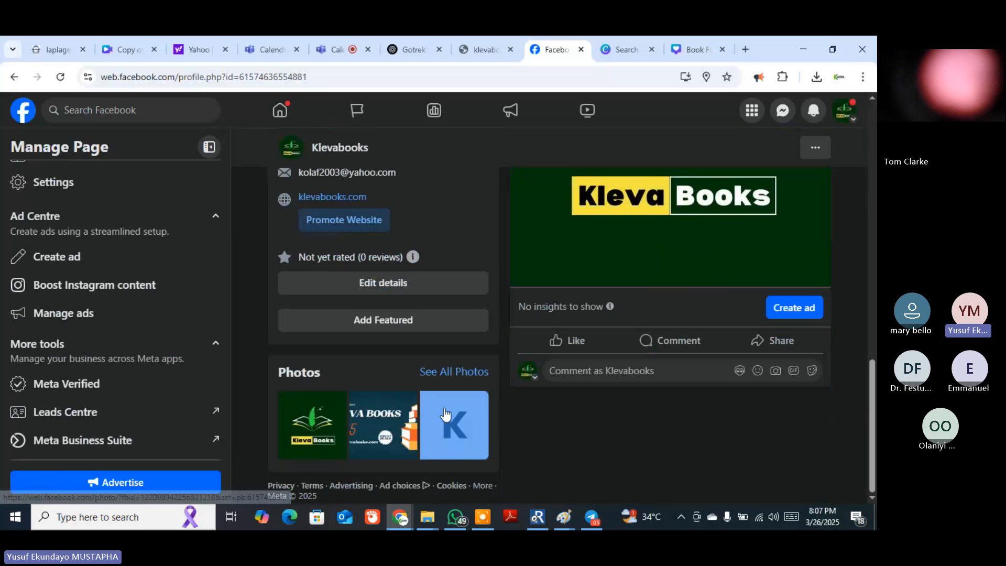
pyautogui.scroll(3, 615, 269)
pyautogui.scroll(3, 642, 248)
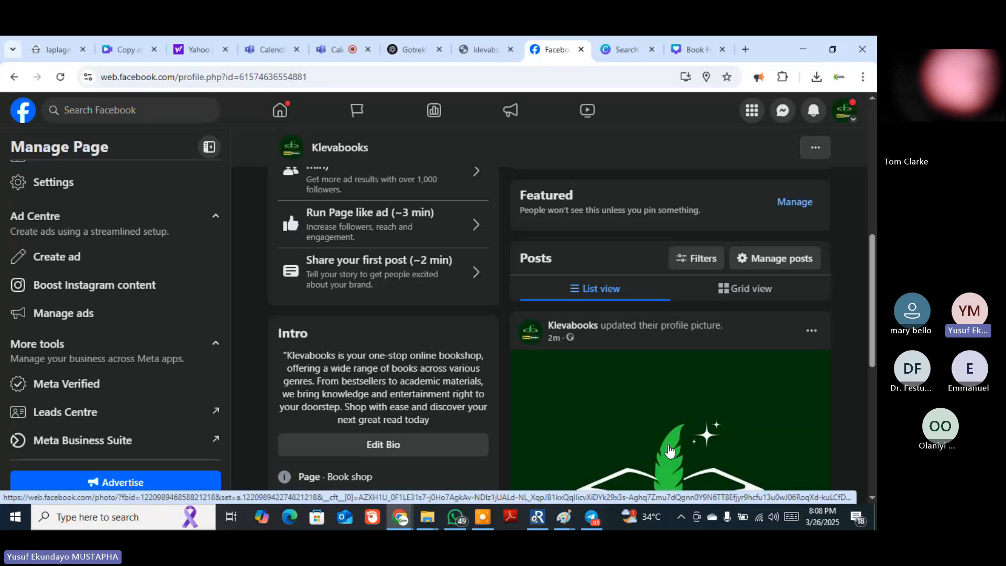
pyautogui.scroll(5, 604, 414)
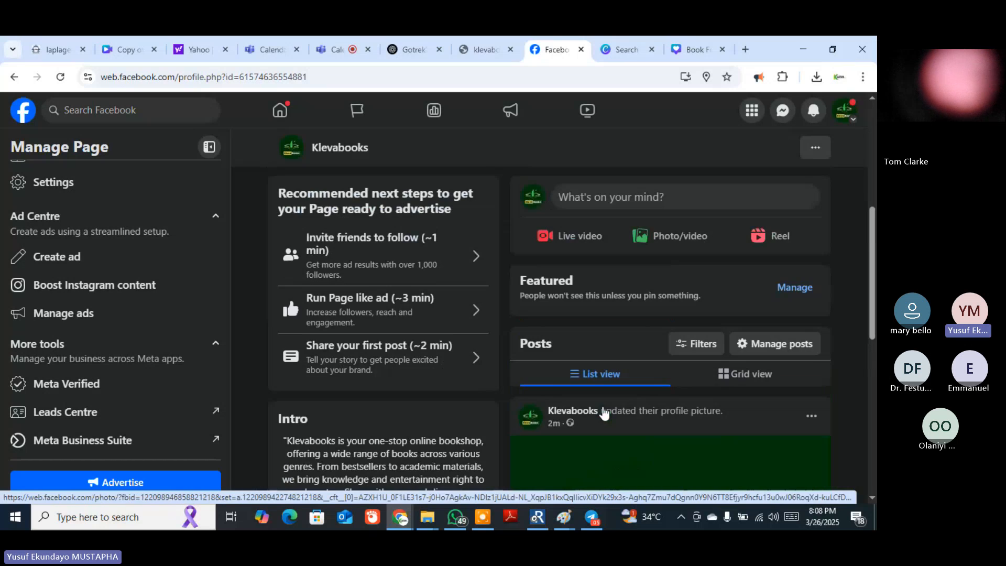
pyautogui.scroll(3, 147, 367)
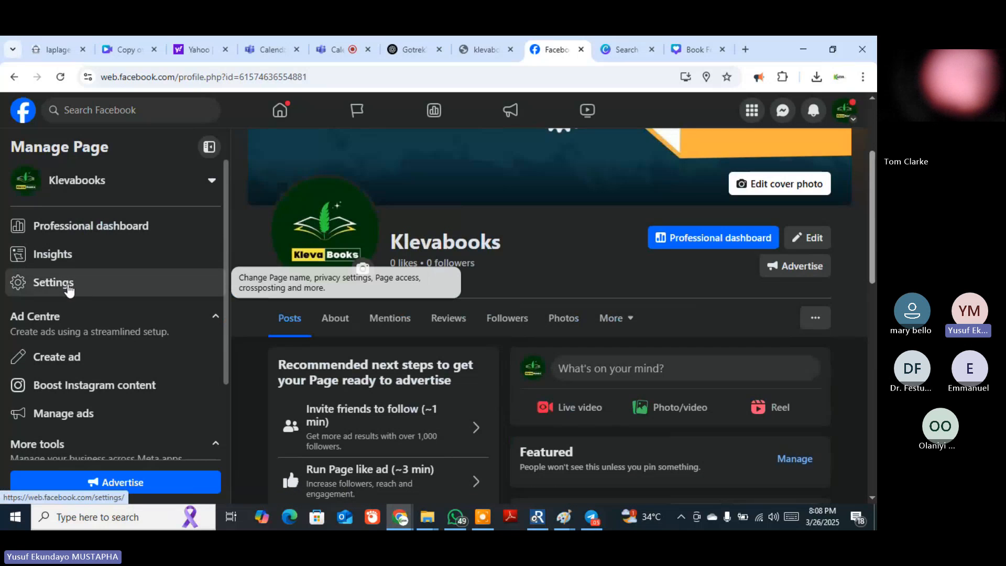
# Step: Open the Klevabooks Page settings and browse the Accessibility settings
pyautogui.click(58, 293)
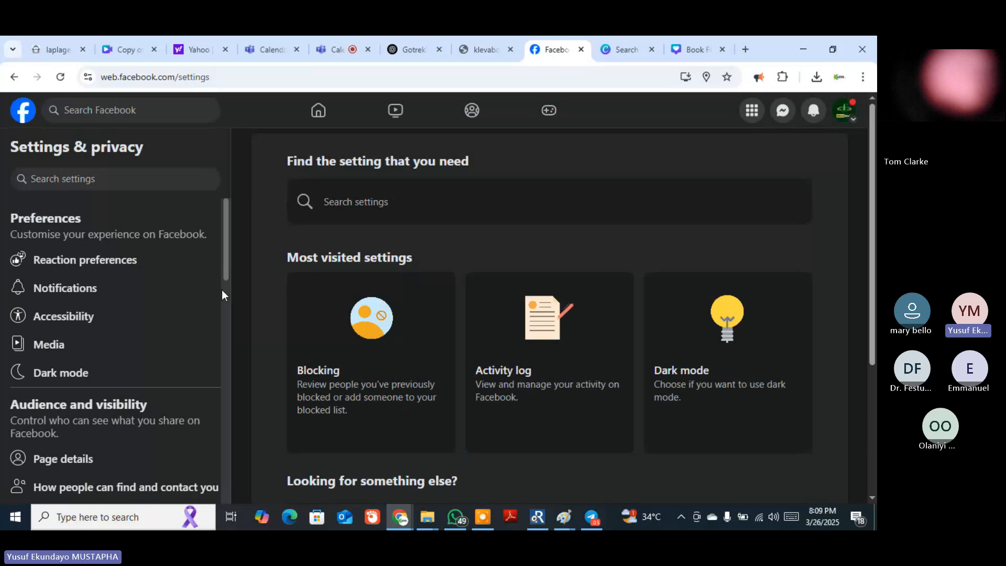
pyautogui.click(84, 318)
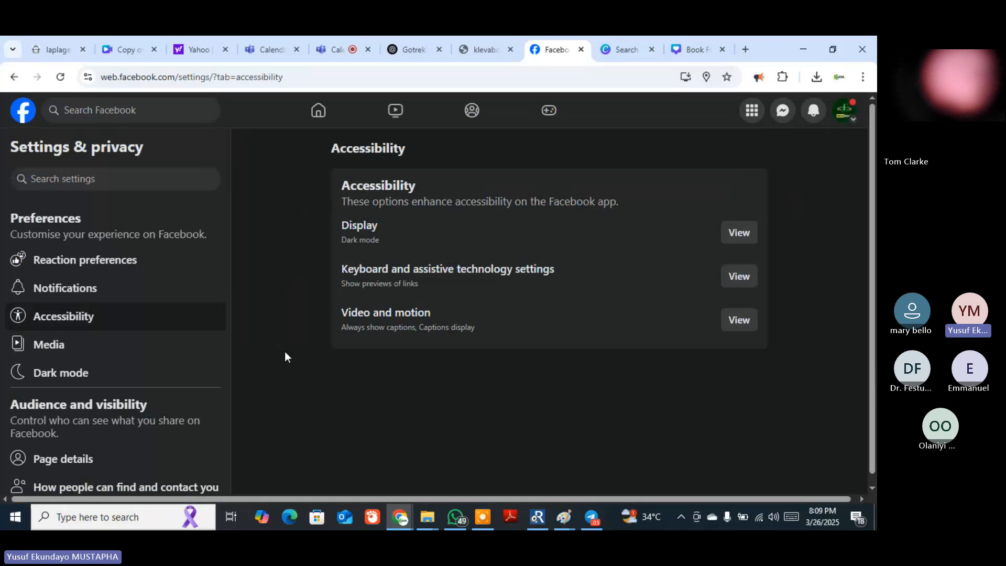
pyautogui.scroll(-2, 104, 320)
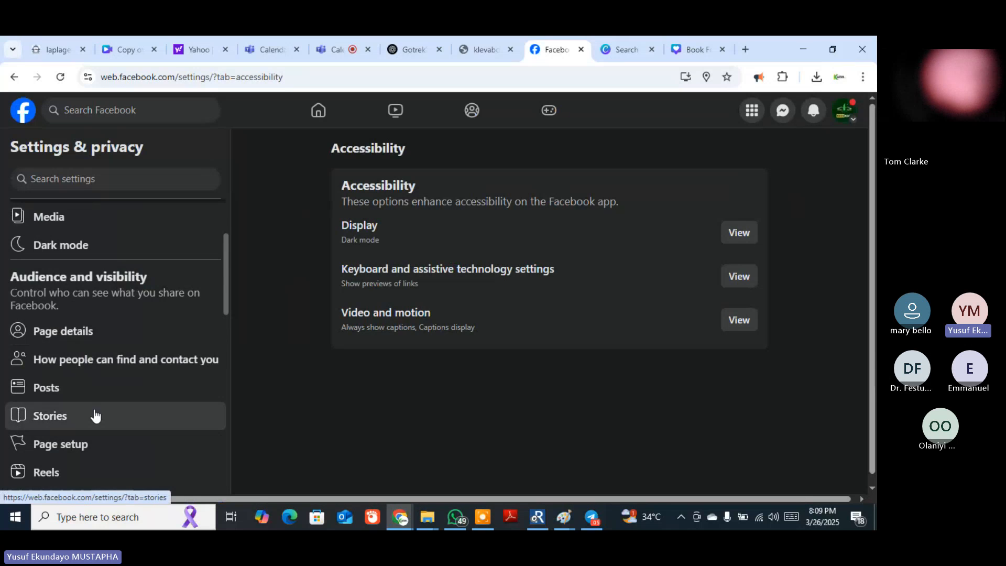
pyautogui.scroll(-3, 95, 414)
pyautogui.scroll(-3, 94, 409)
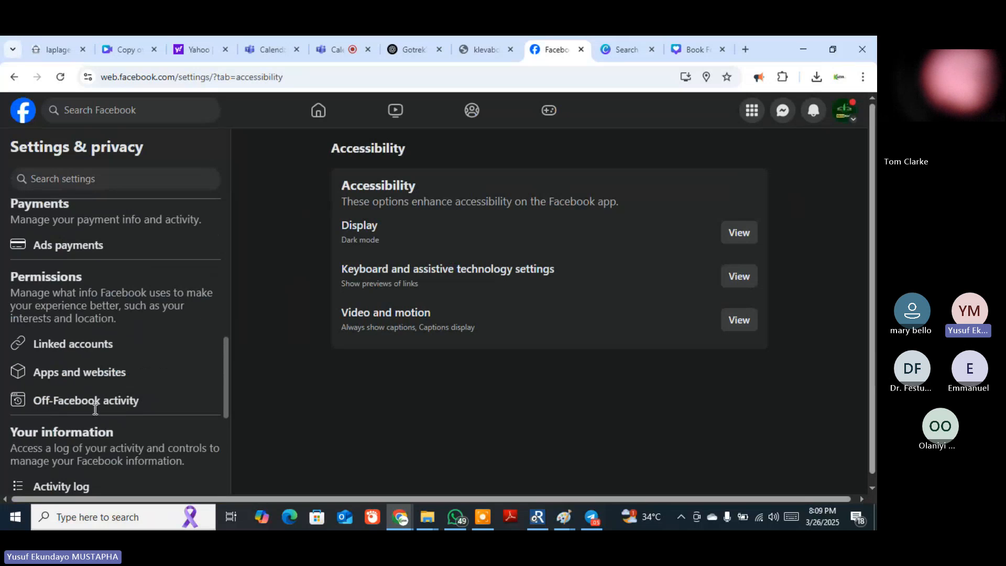
pyautogui.scroll(8, 97, 411)
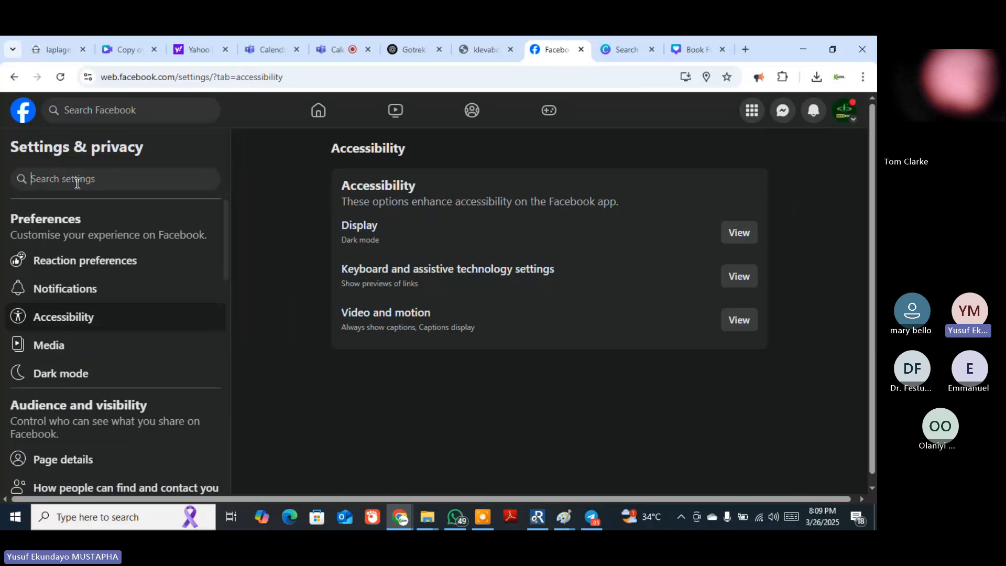
# Step: Search the settings for 'roles', then clear the search
pyautogui.write('roles')
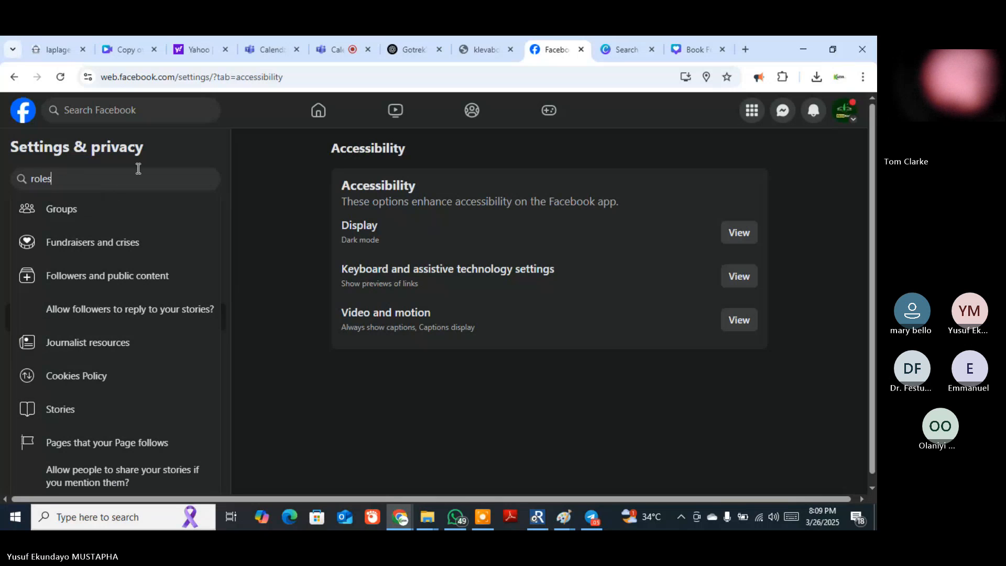
pyautogui.press('BackSpace')
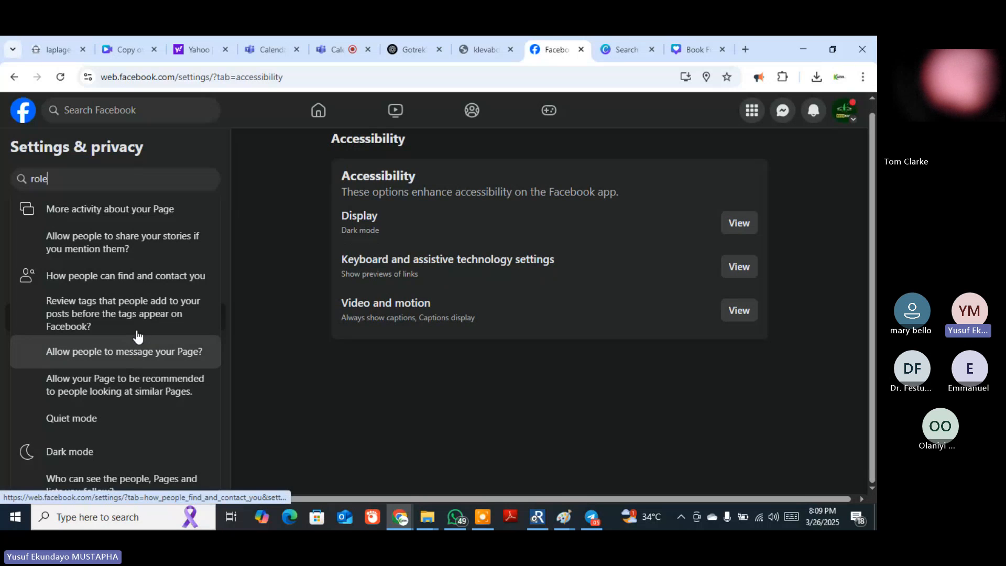
pyautogui.scroll(1, 139, 338)
pyautogui.press('BackSpace')
pyautogui.press('BackSpace')
pyautogui.press('BackSpace')
pyautogui.press('BackSpace')
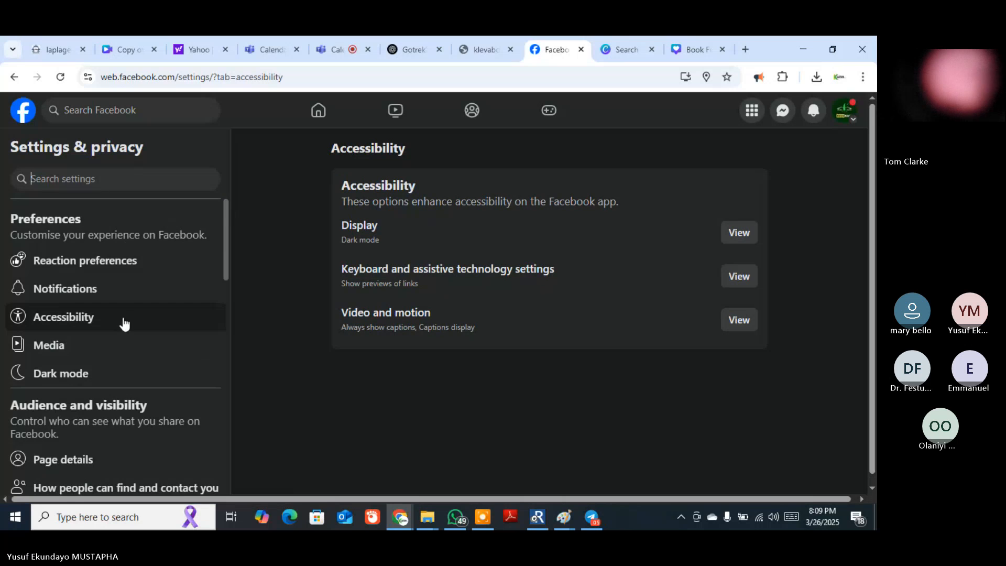
pyautogui.scroll(-2, 125, 325)
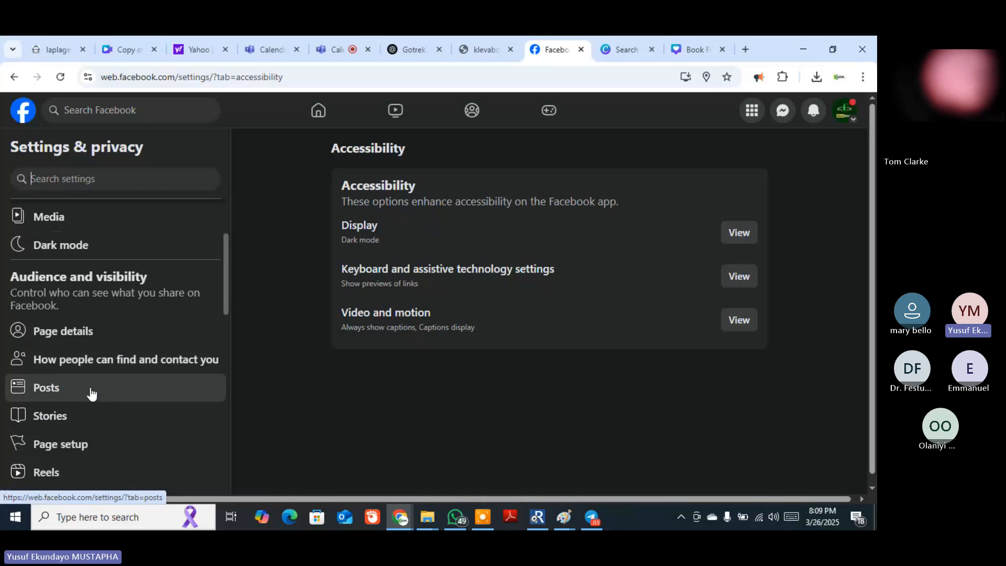
pyautogui.scroll(-3, 91, 393)
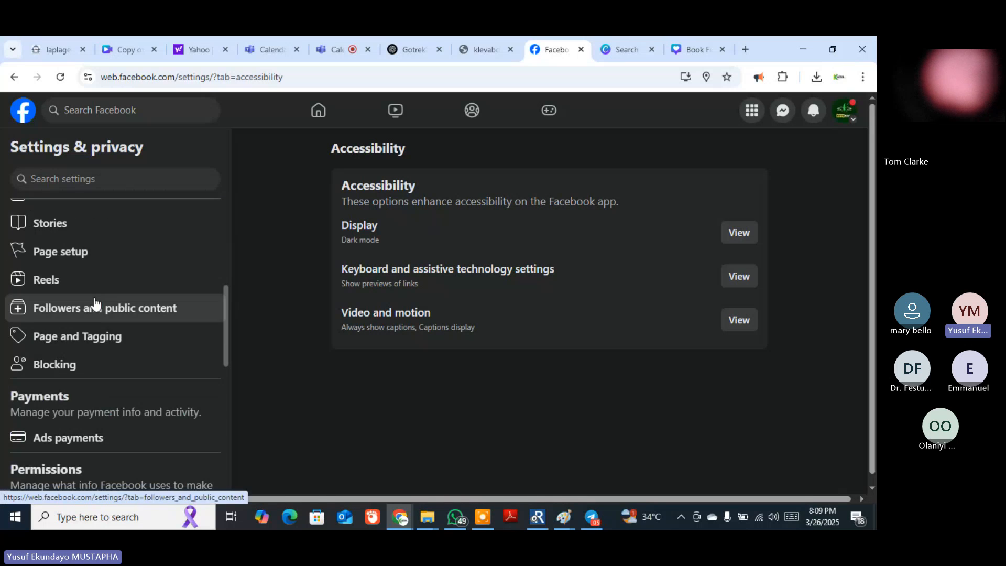
# Step: Open Page setup to view Name, Page access, management history and Page status
pyautogui.click(92, 253)
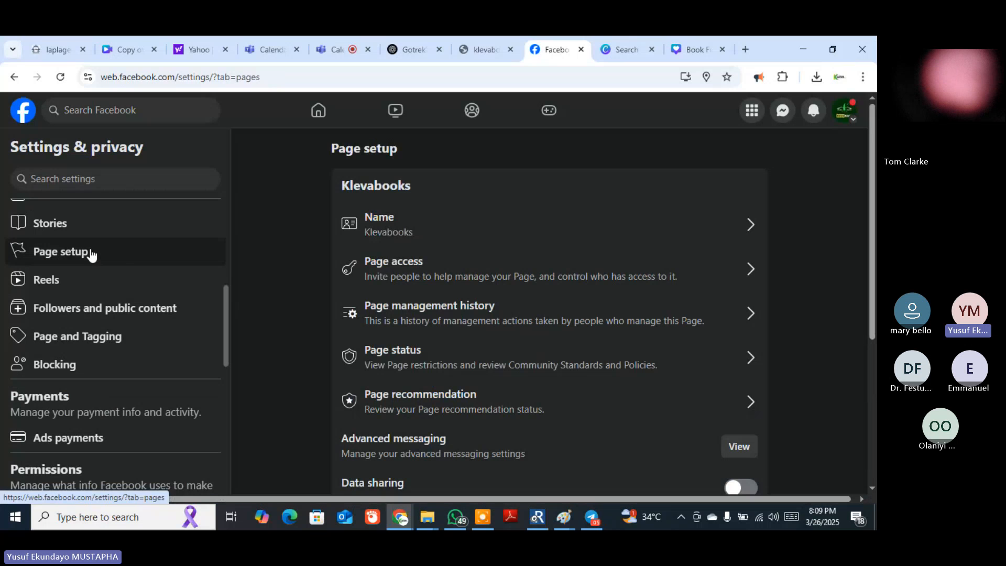
pyautogui.scroll(5, 186, 272)
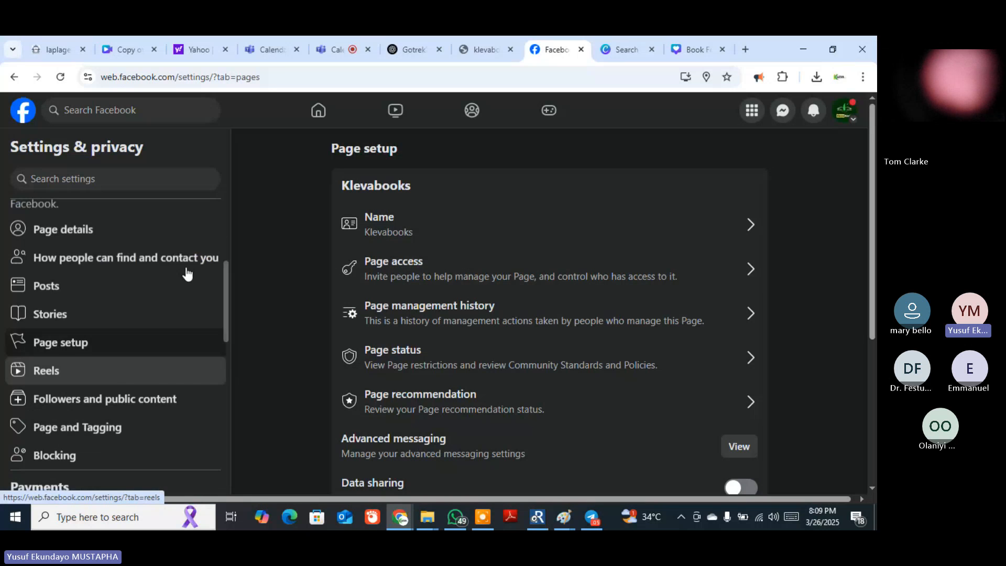
pyautogui.scroll(1, 184, 271)
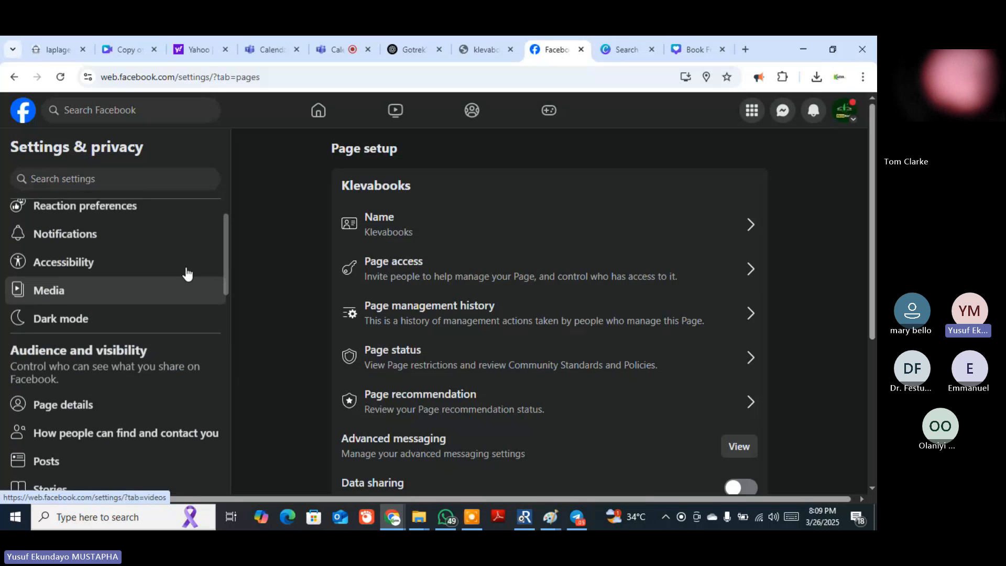
pyautogui.scroll(-2, 184, 272)
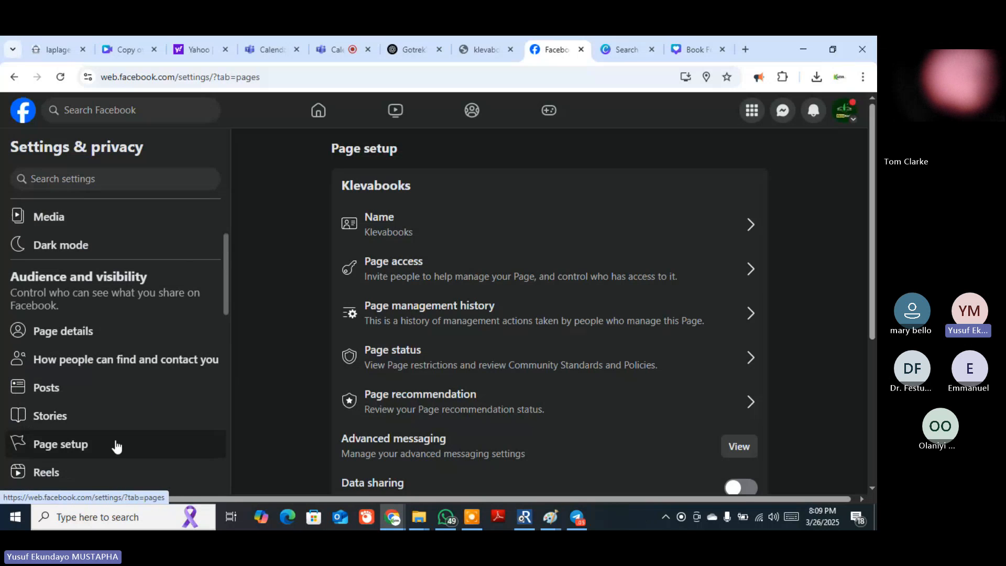
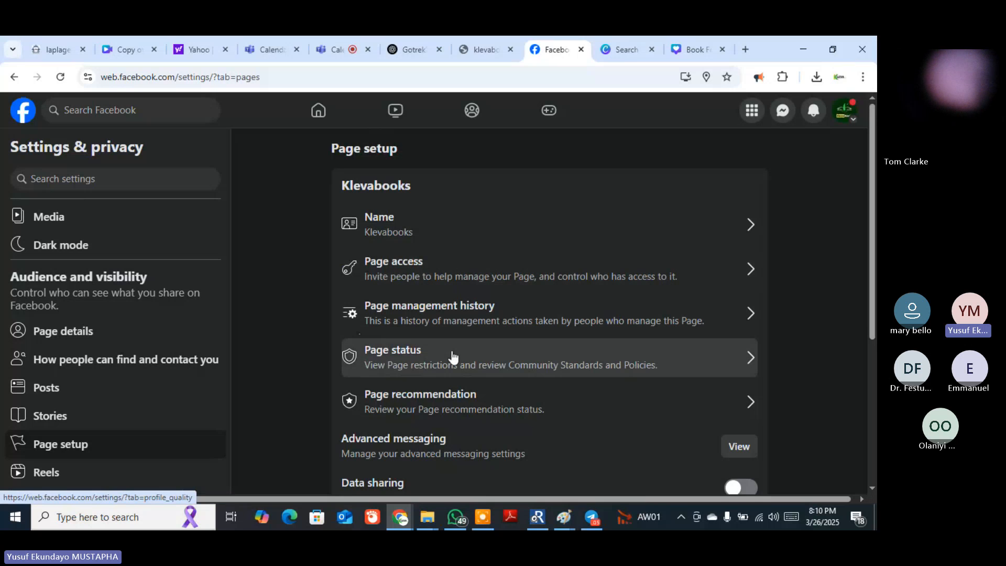
# Step: Scroll the Page settings and open Linked accounts
pyautogui.scroll(-5, 452, 340)
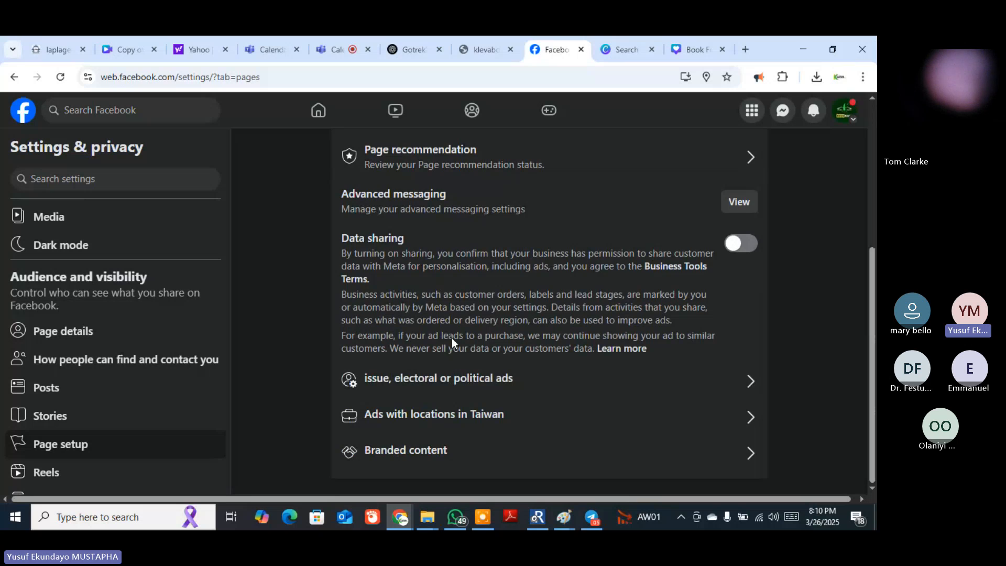
pyautogui.scroll(4, 451, 340)
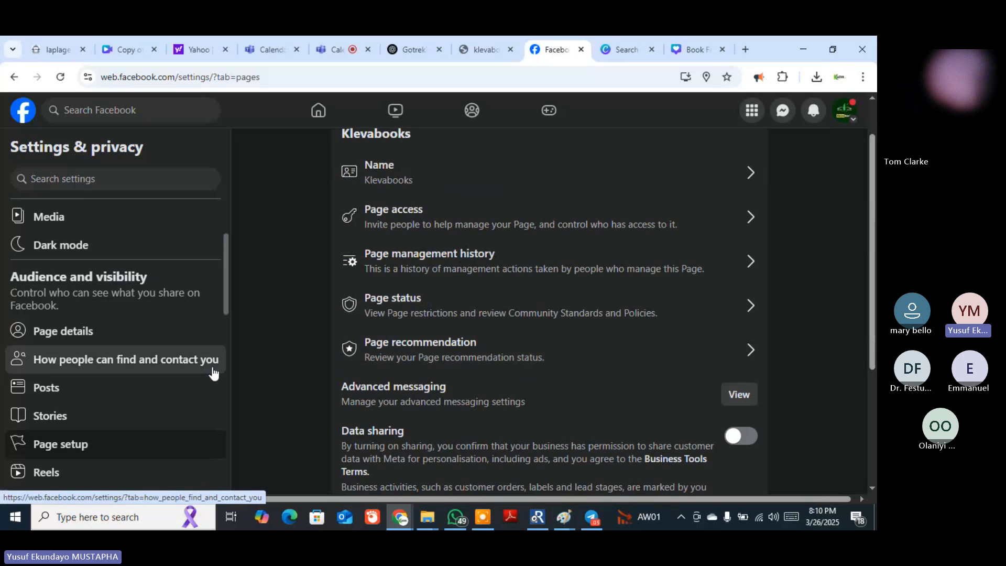
pyautogui.scroll(-6, 128, 403)
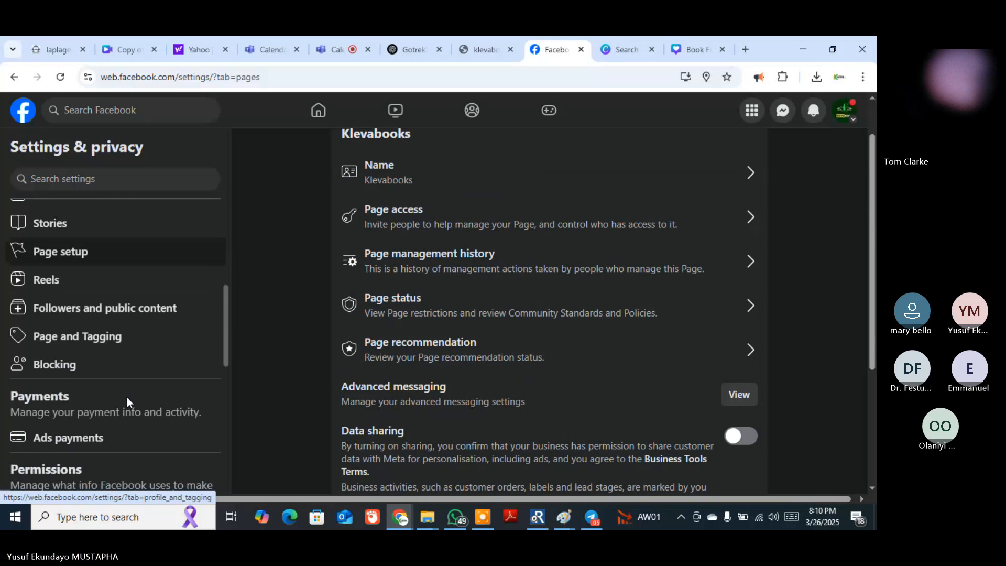
pyautogui.scroll(-2, 128, 403)
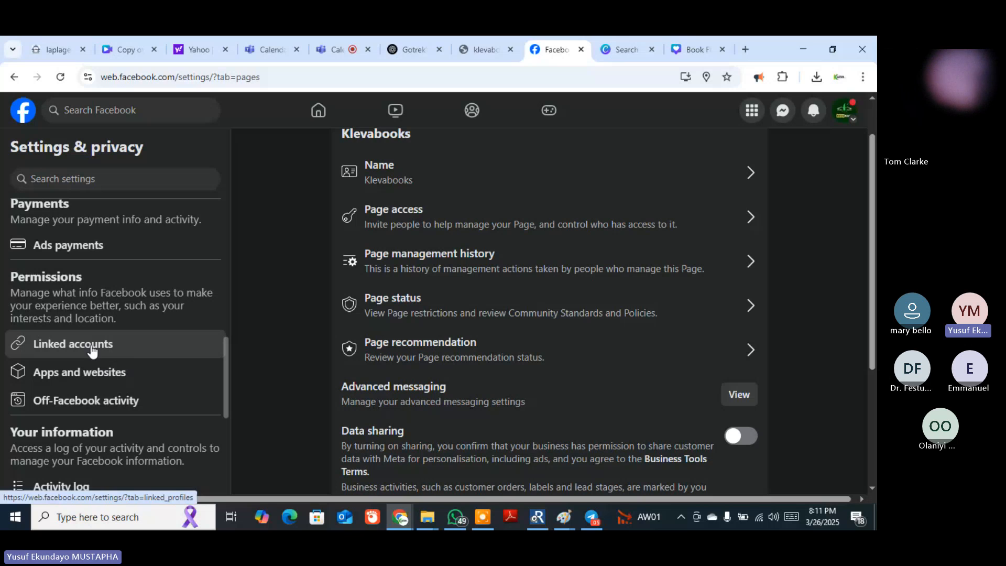
pyautogui.scroll(-6, 91, 351)
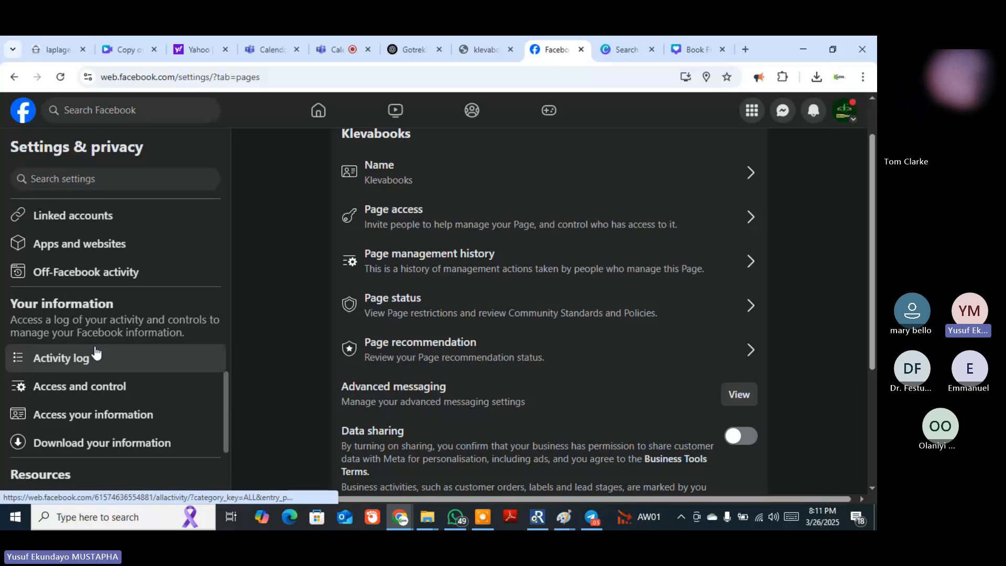
pyautogui.scroll(1, 90, 327)
pyautogui.scroll(6, 88, 330)
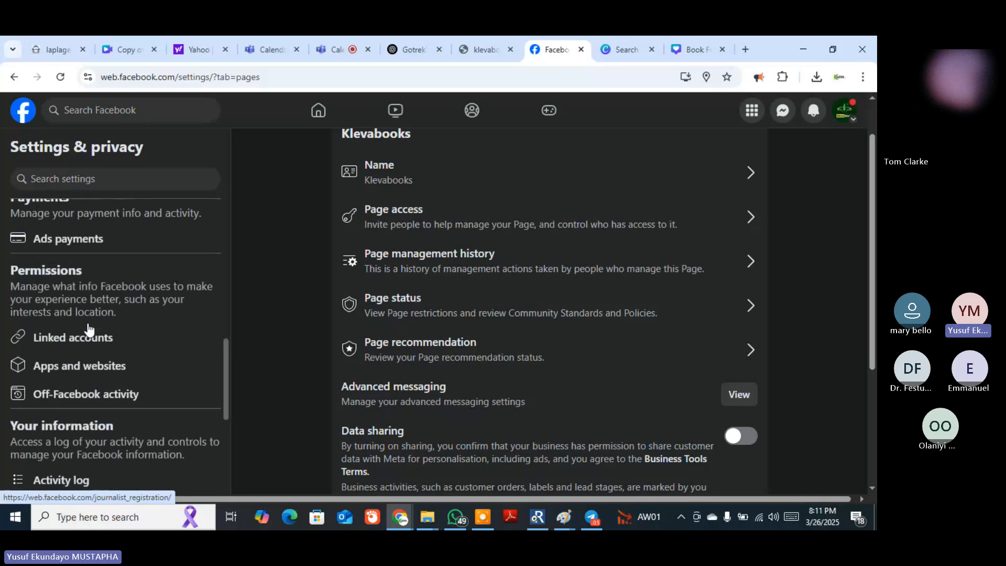
pyautogui.click(85, 415)
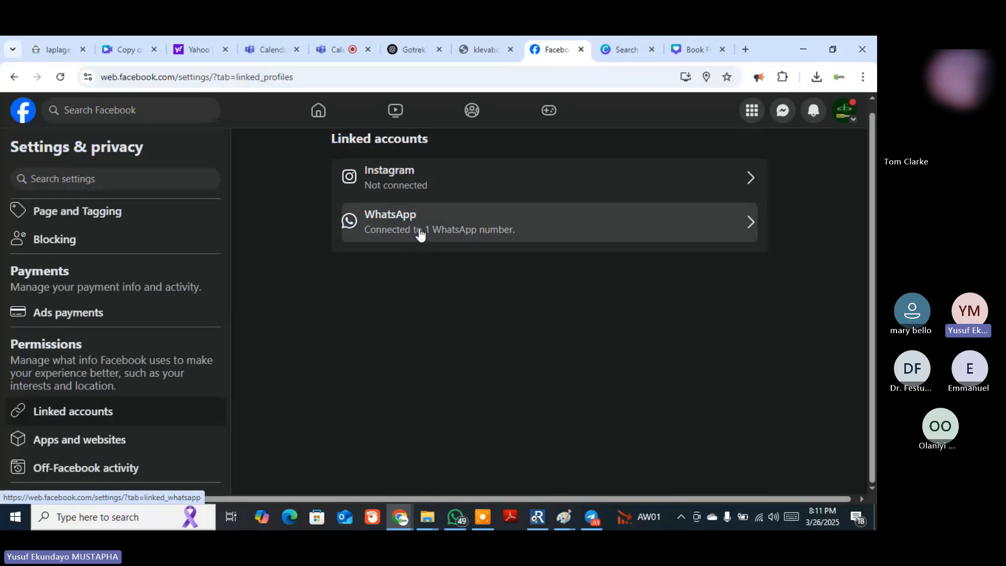
# Step: Open the Instagram Connect Account dialog for Klevabooks, then switch to the Teams meeting tab
pyautogui.click(440, 176)
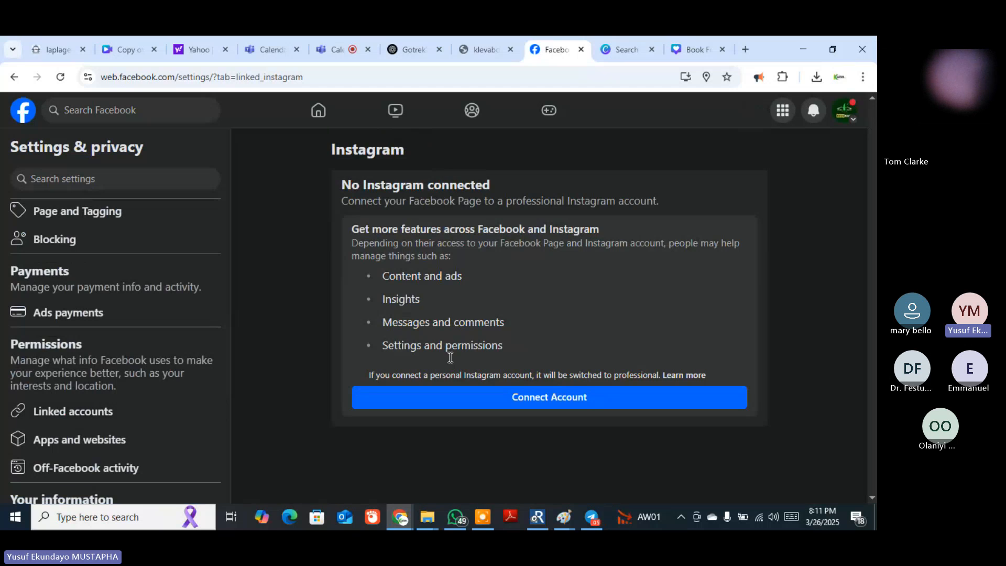
pyautogui.click(469, 404)
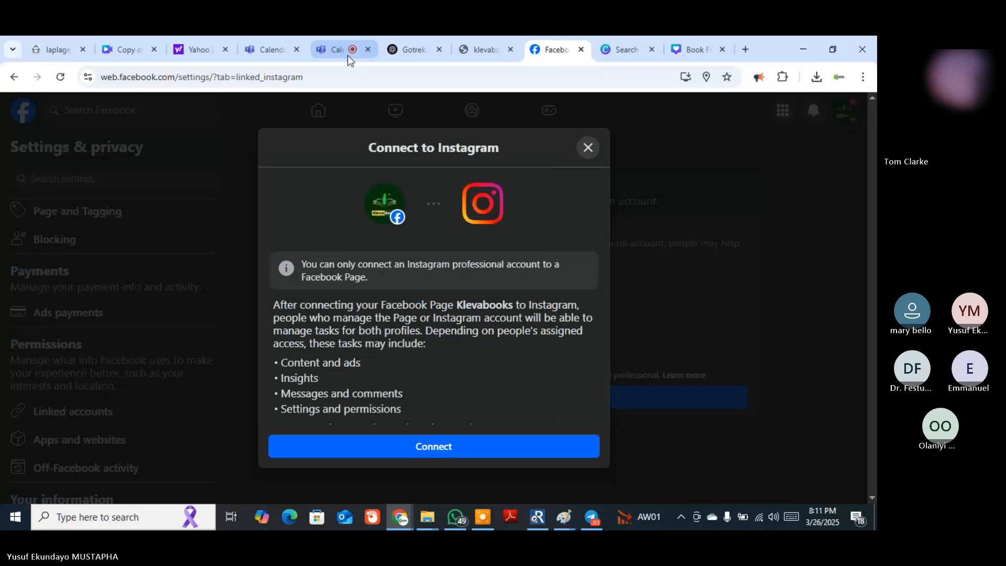
pyautogui.click(347, 54)
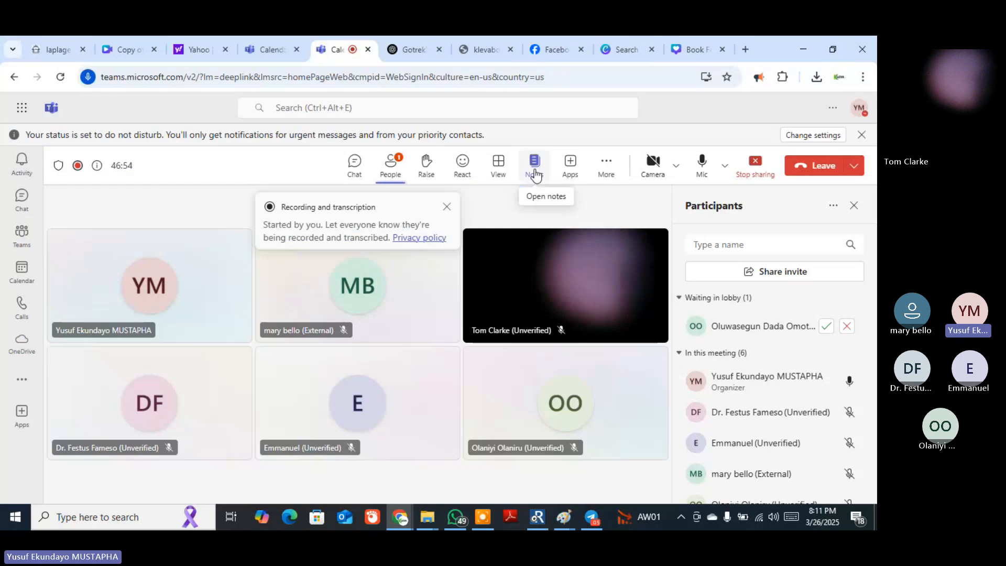
pyautogui.click(702, 166)
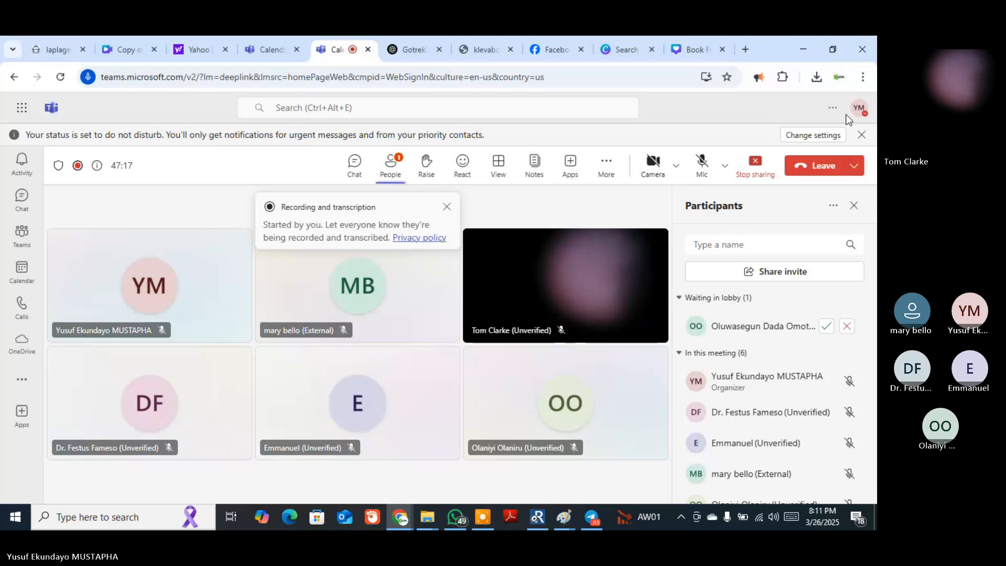
pyautogui.click(702, 163)
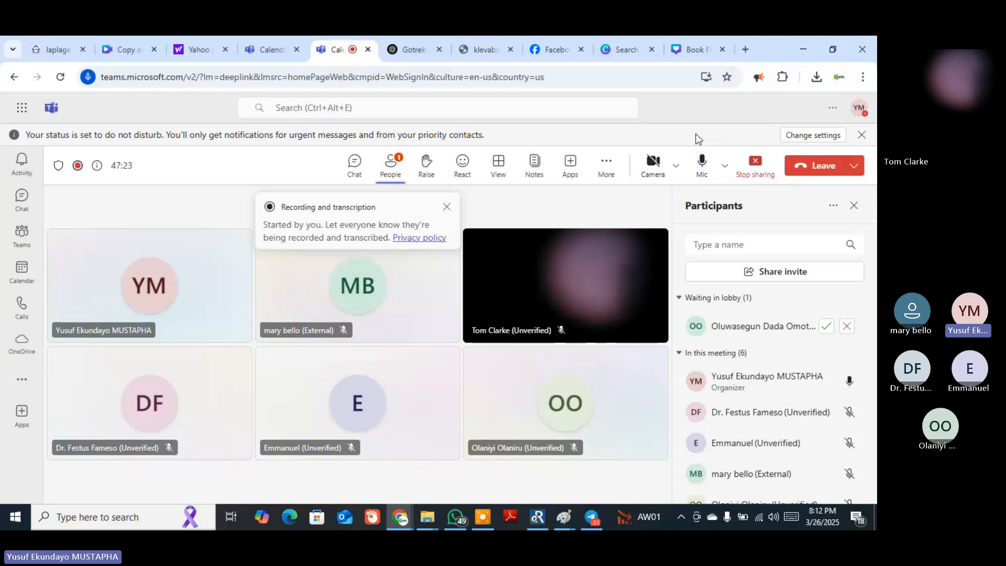
# Step: Back in Facebook, attempt the Instagram connection, then close the failed sign-in and message prompt
pyautogui.click(489, 44)
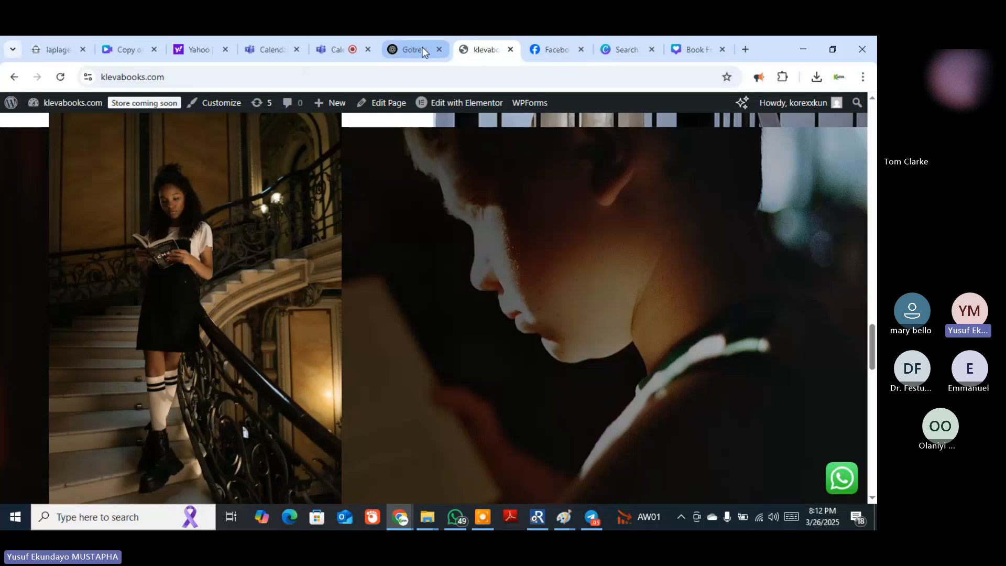
pyautogui.click(576, 47)
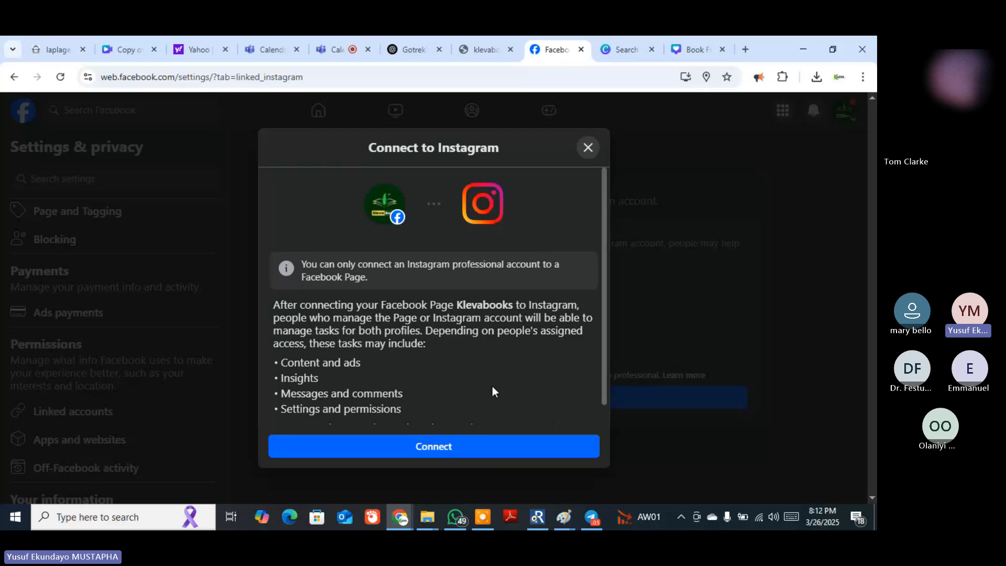
pyautogui.scroll(-1, 485, 419)
pyautogui.click(456, 448)
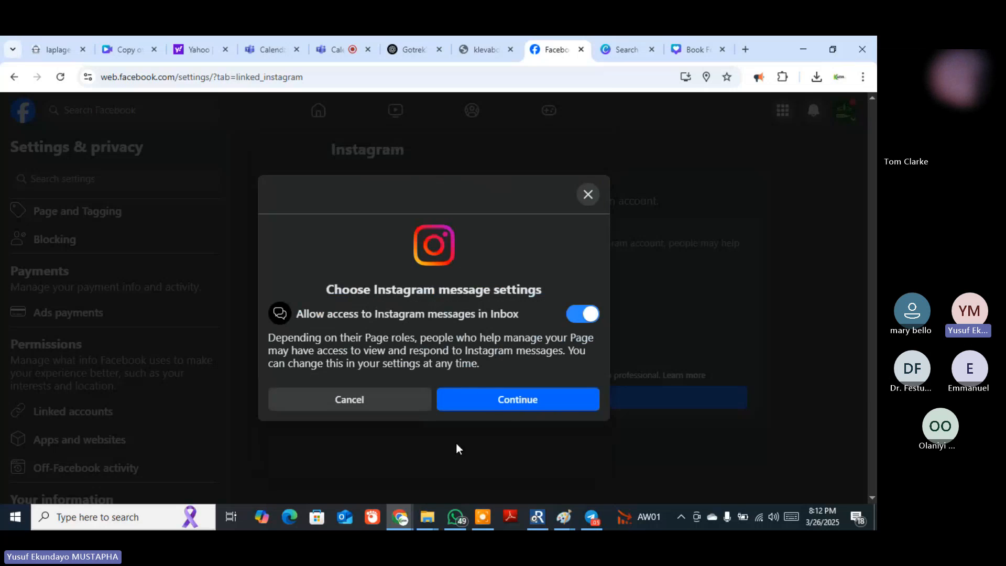
pyautogui.click(502, 404)
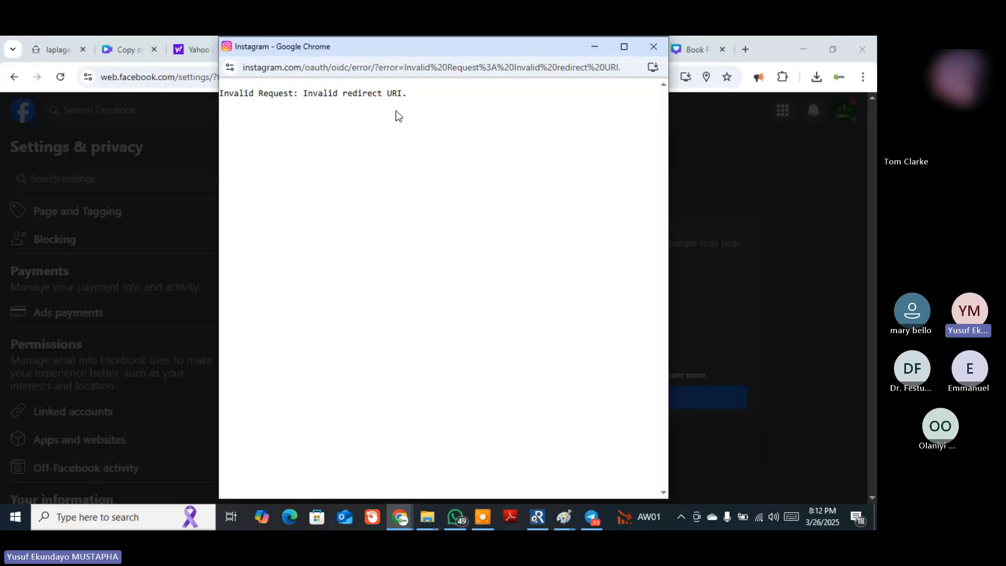
pyautogui.click(652, 48)
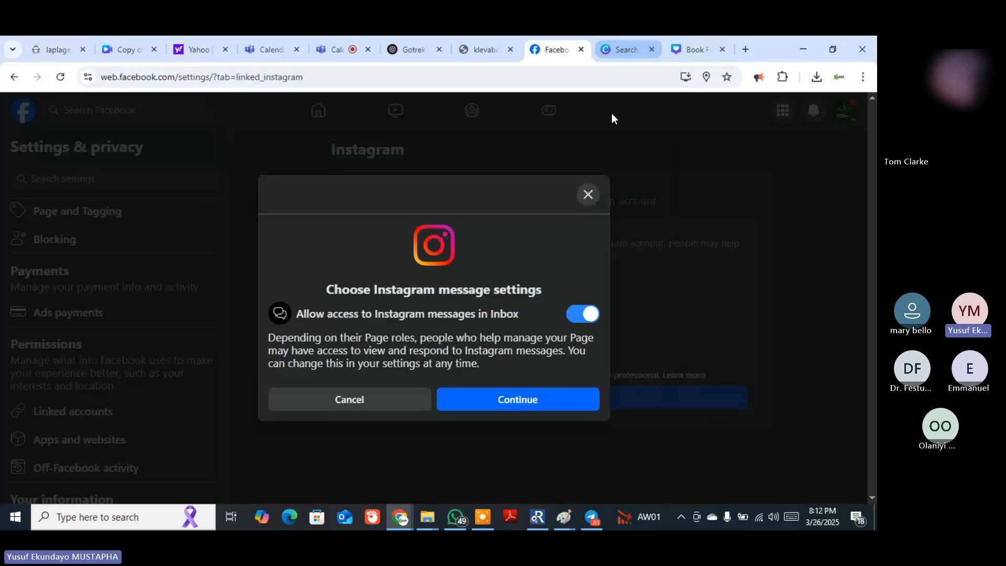
pyautogui.click(587, 194)
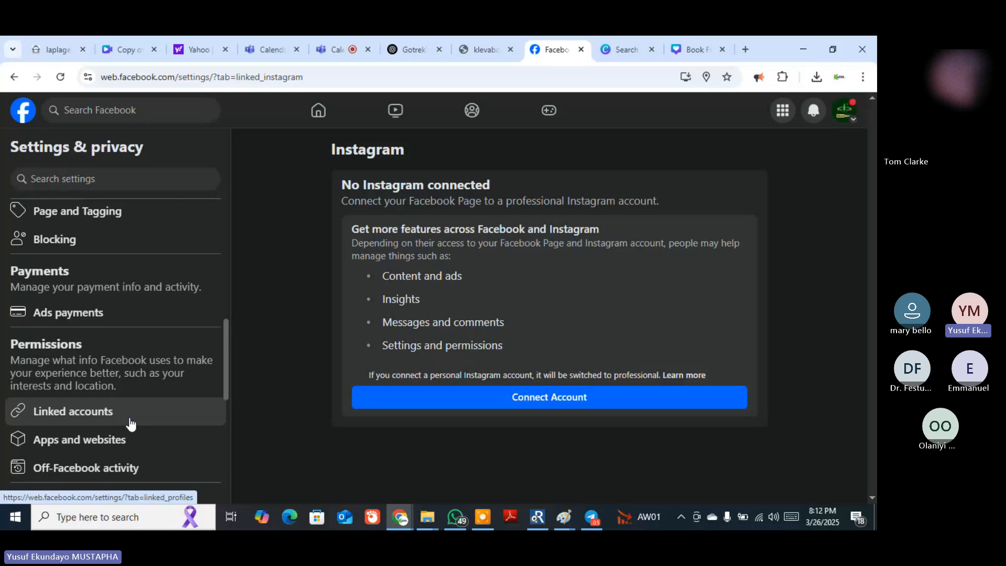
# Step: Open the Page's Blocking settings and review the block users and block Pages options
pyautogui.scroll(3, 124, 390)
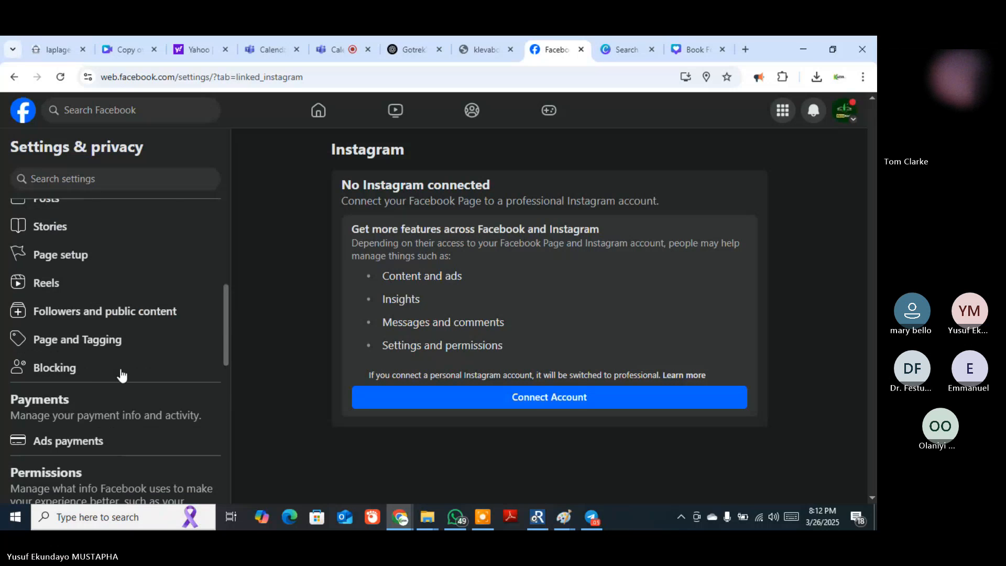
pyautogui.click(87, 373)
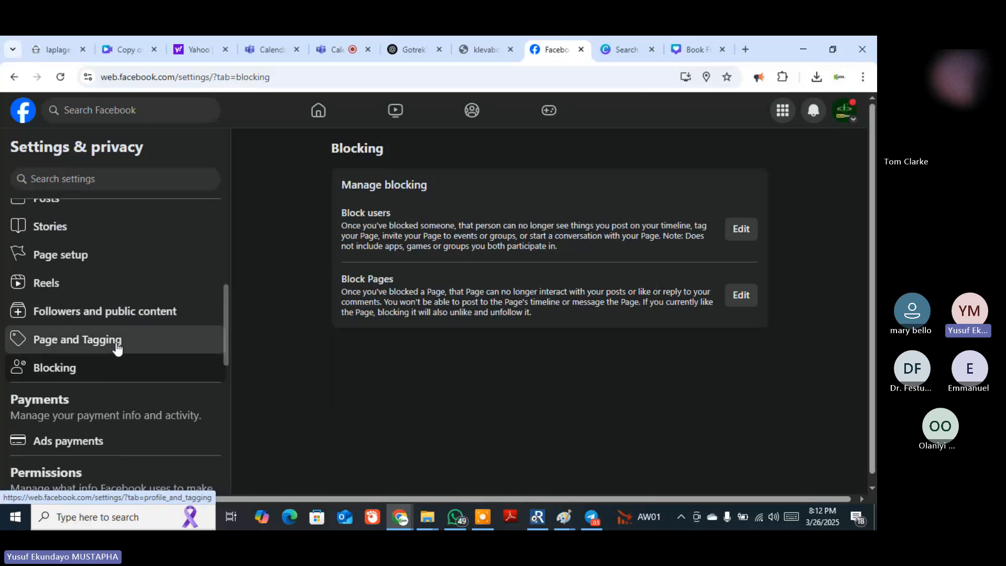
pyautogui.scroll(1, 113, 346)
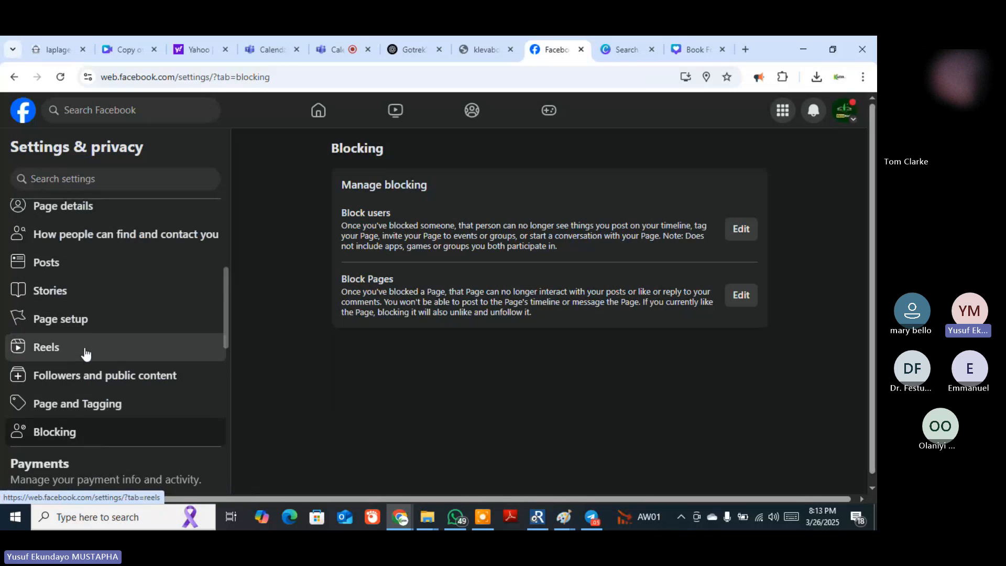
pyautogui.scroll(1, 84, 355)
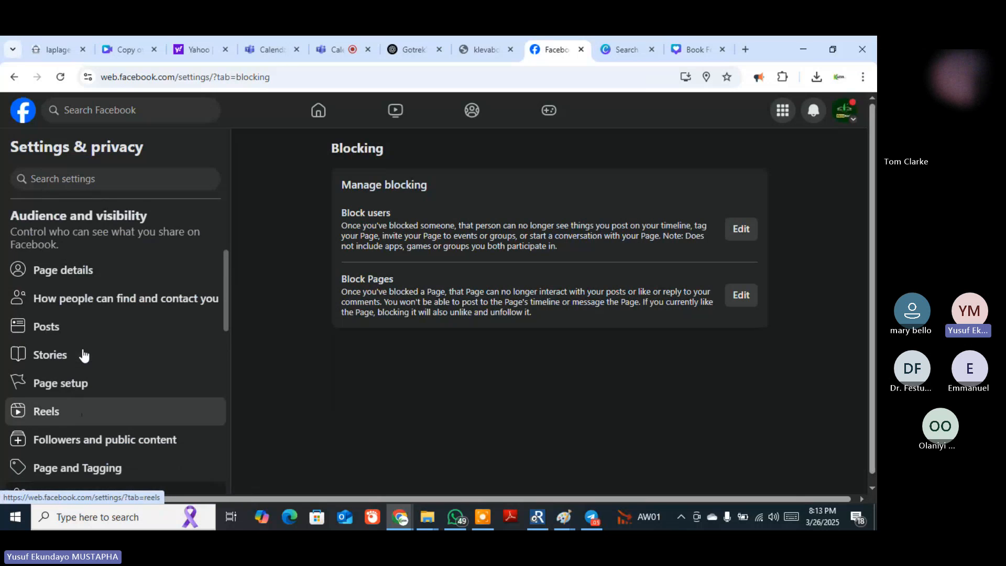
pyautogui.scroll(-1, 84, 355)
pyautogui.scroll(-4, 84, 356)
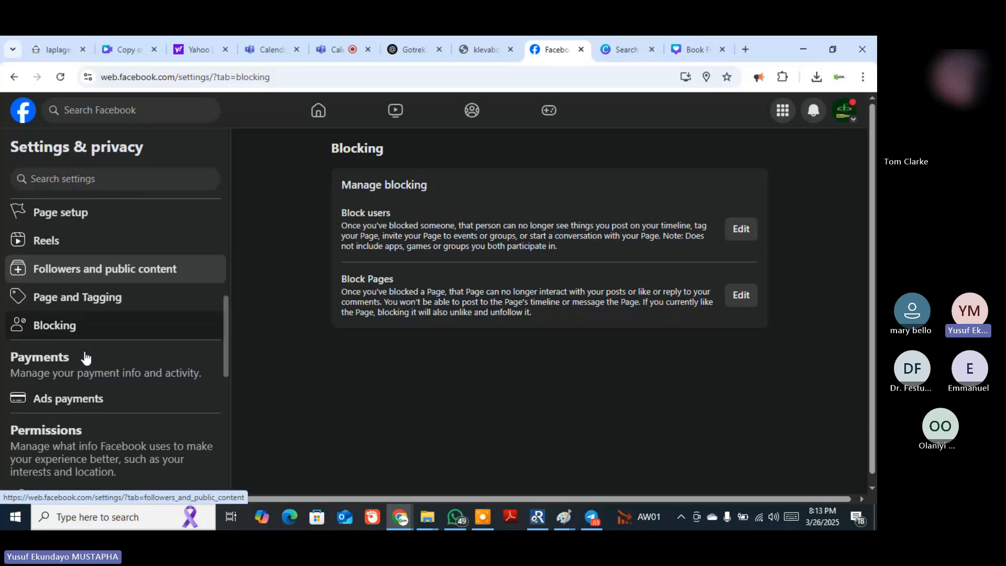
pyautogui.scroll(8, 99, 345)
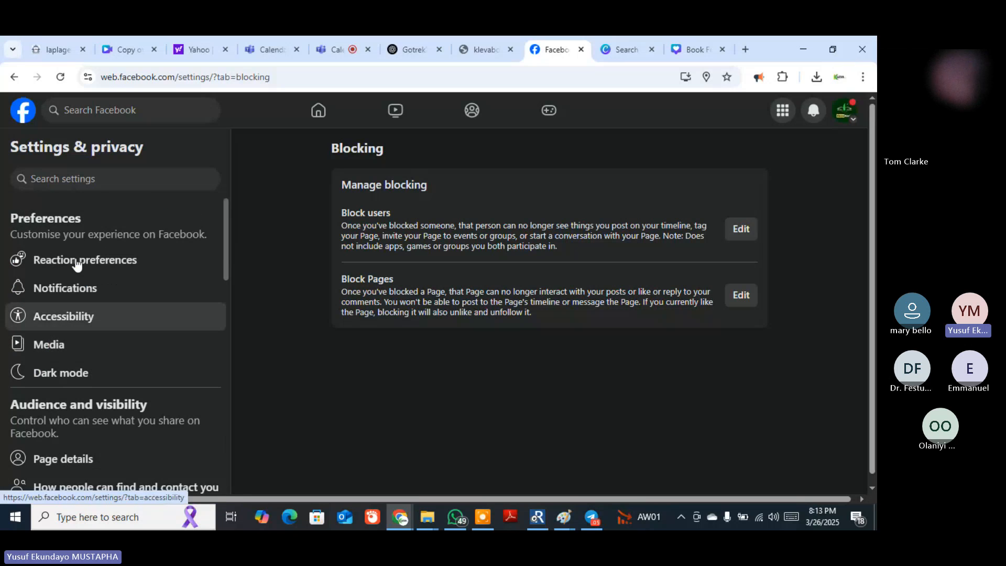
# Step: Go back through Linked accounts, Page setup, Accessibility and Settings to the Klevabooks Page
pyautogui.click(13, 79)
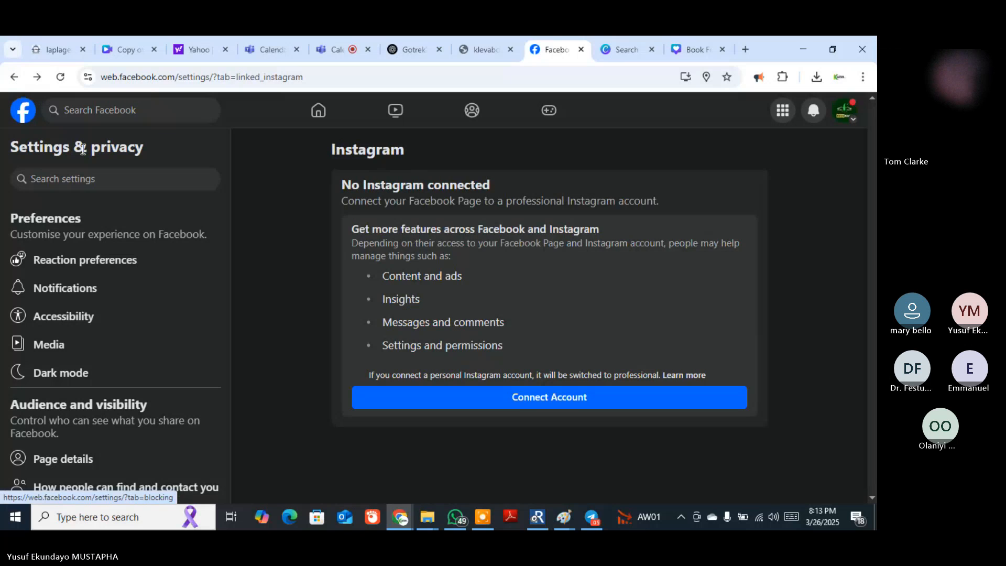
pyautogui.hotkey('ctrl', 'l')
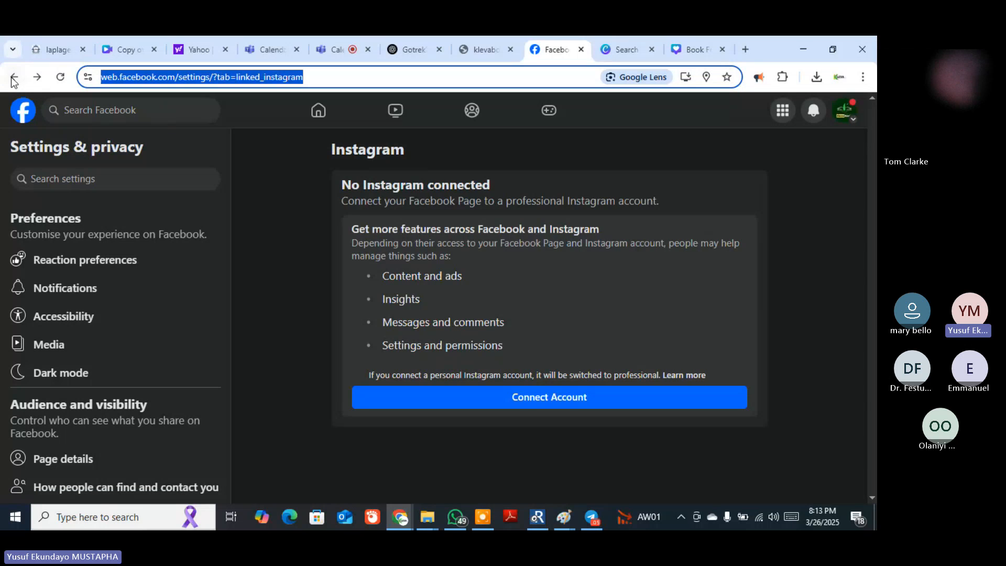
pyautogui.click(14, 78)
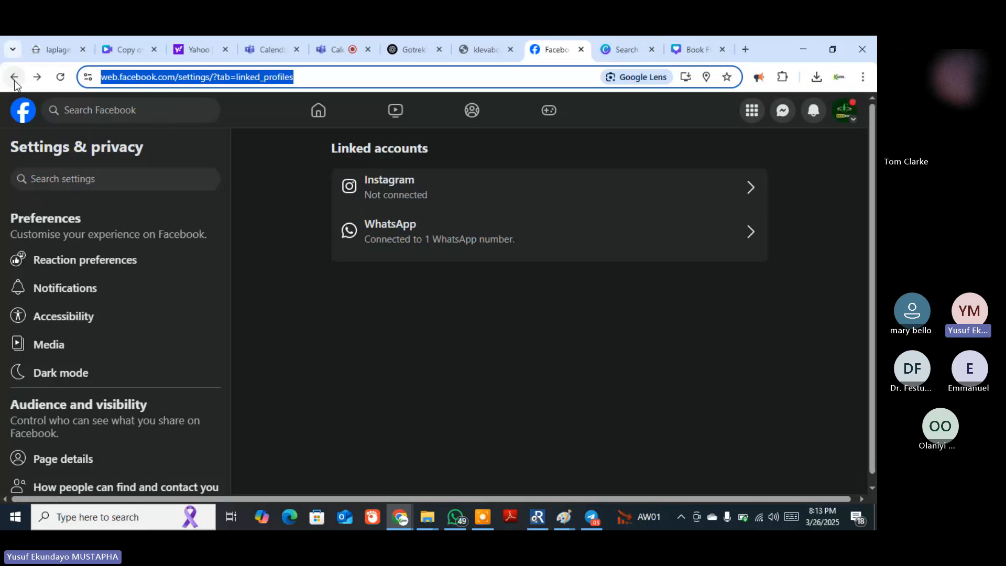
pyautogui.click(13, 78)
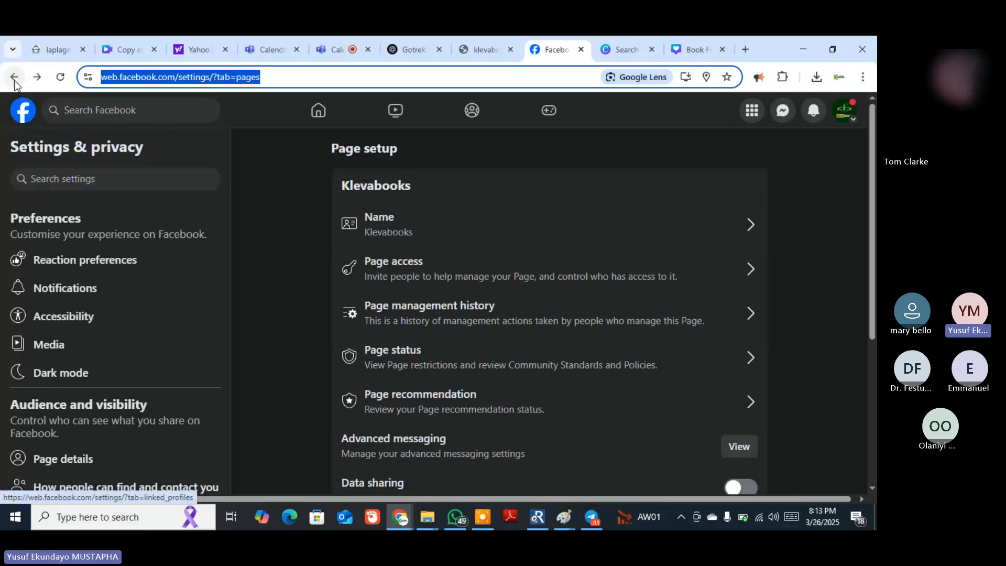
pyautogui.click(14, 79)
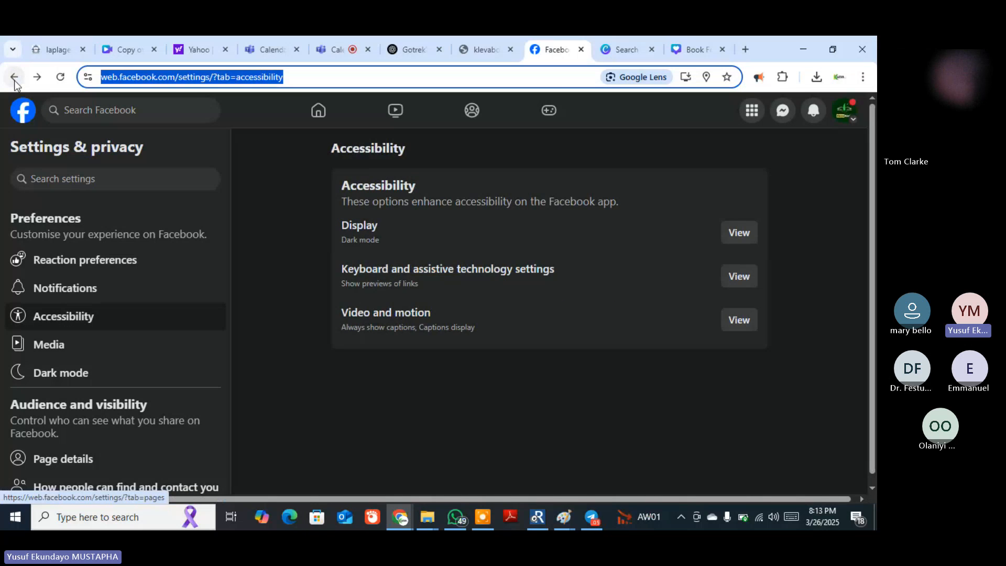
pyautogui.click(14, 78)
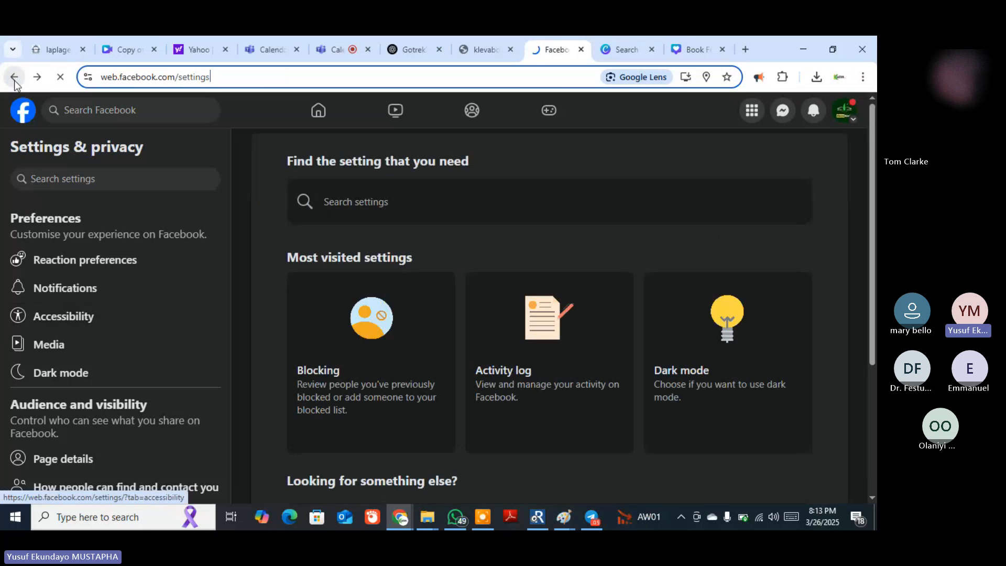
pyautogui.click(14, 79)
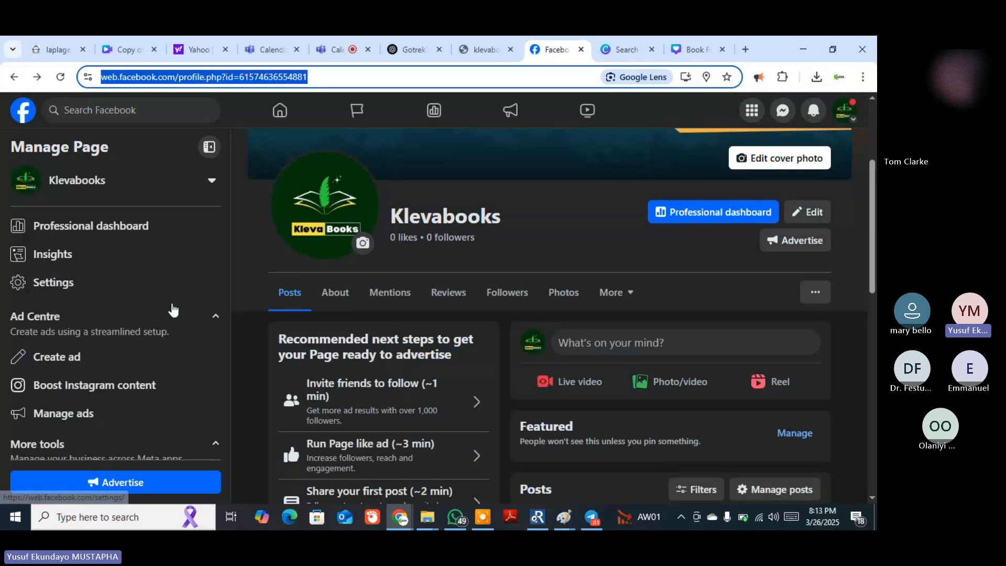
# Step: Launch Meta Business Suite for Klevabooks from the Manage Page More tools section
pyautogui.scroll(-1, 168, 309)
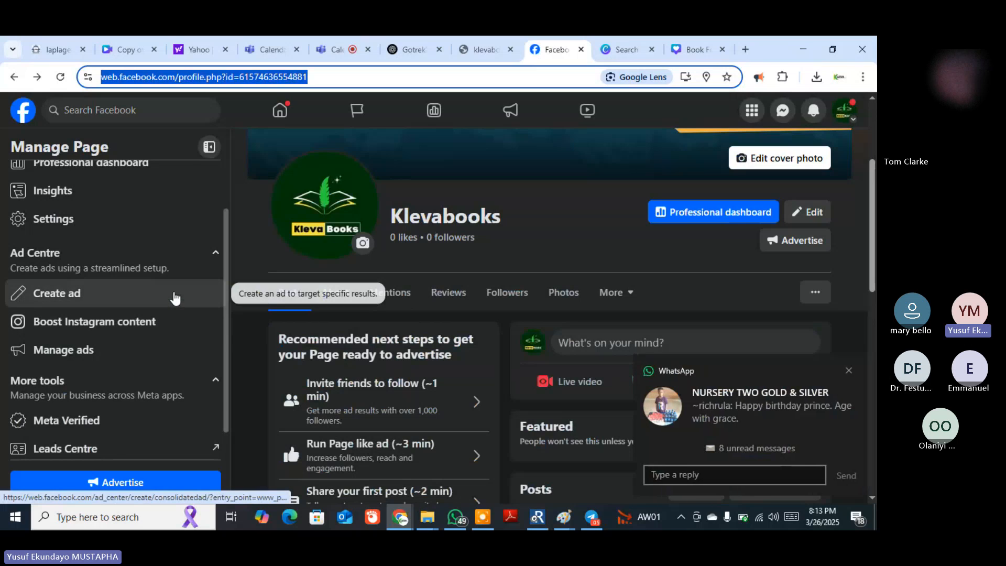
pyautogui.scroll(-1, 175, 298)
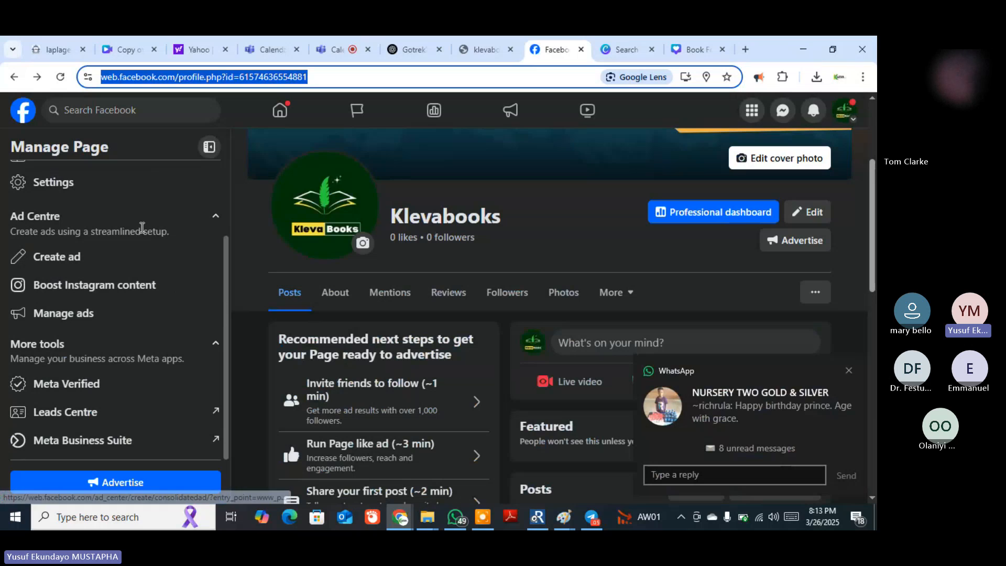
pyautogui.click(125, 444)
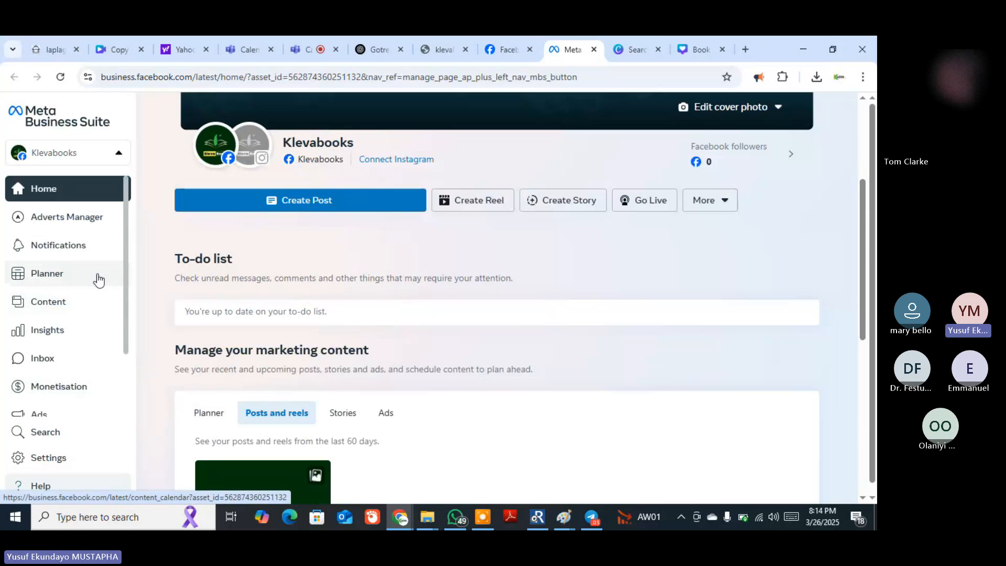
# Step: Open the Klevabooks account selector and show the All tools panel
pyautogui.scroll(-2, 91, 313)
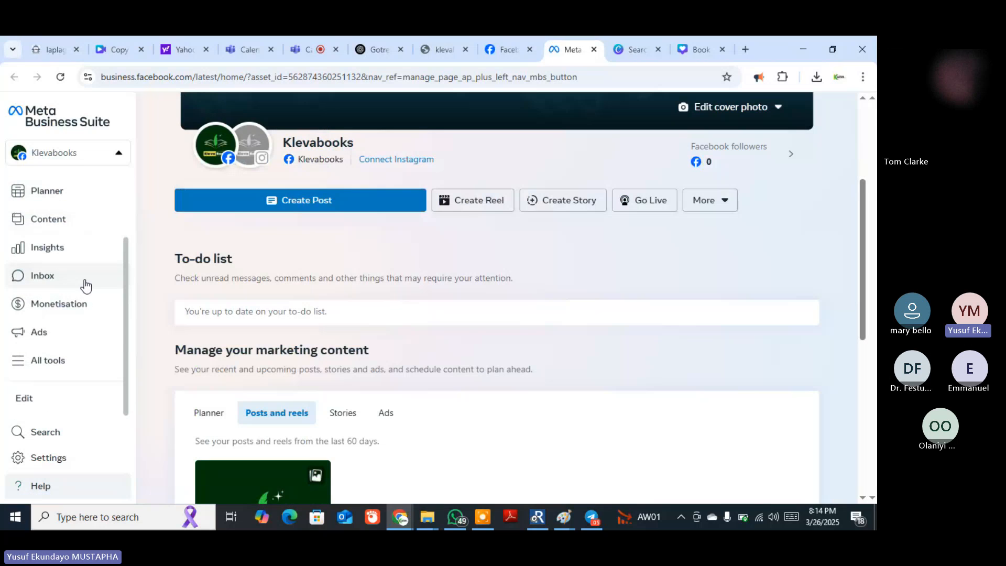
pyautogui.scroll(2, 87, 286)
pyautogui.scroll(-2, 91, 284)
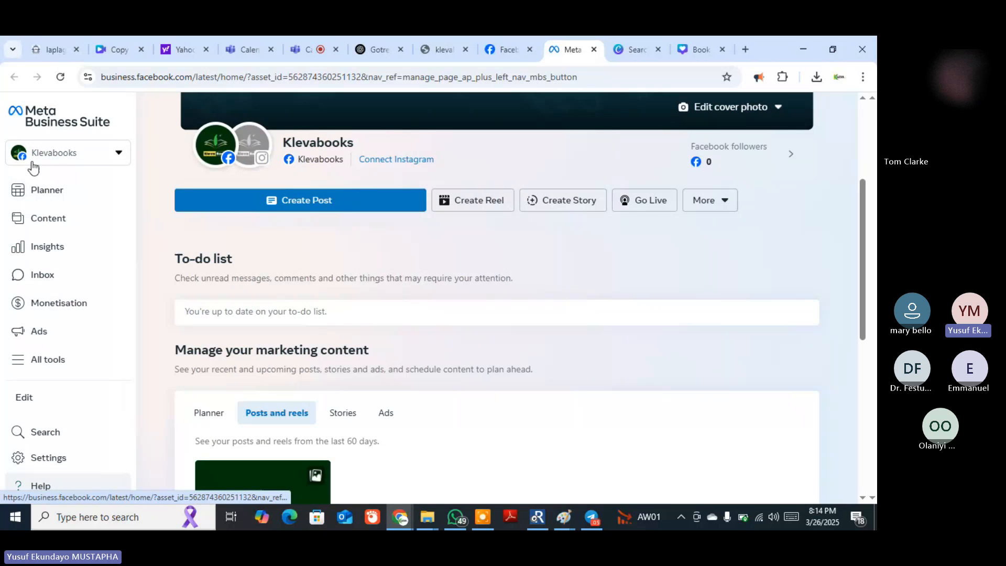
pyautogui.click(66, 162)
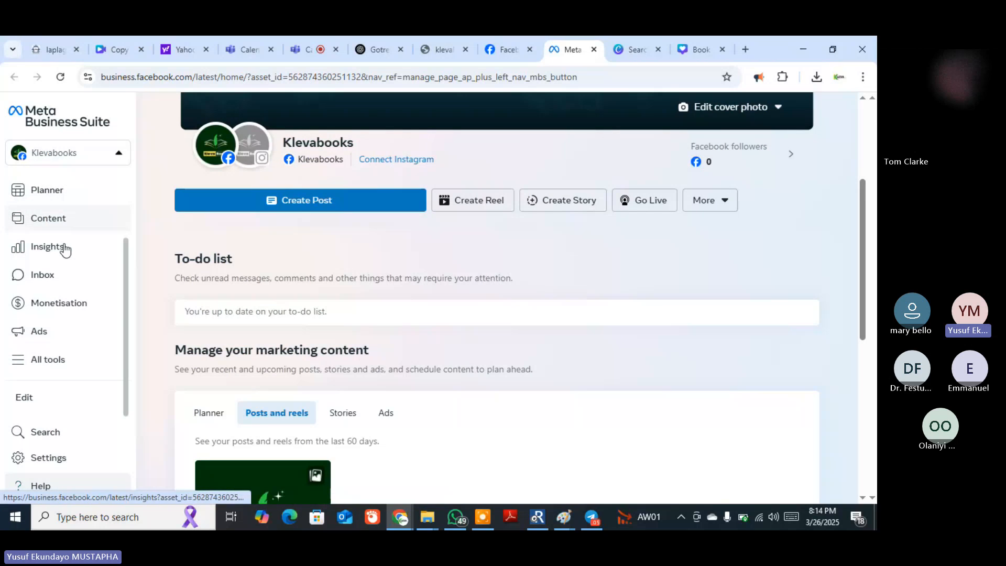
pyautogui.click(60, 367)
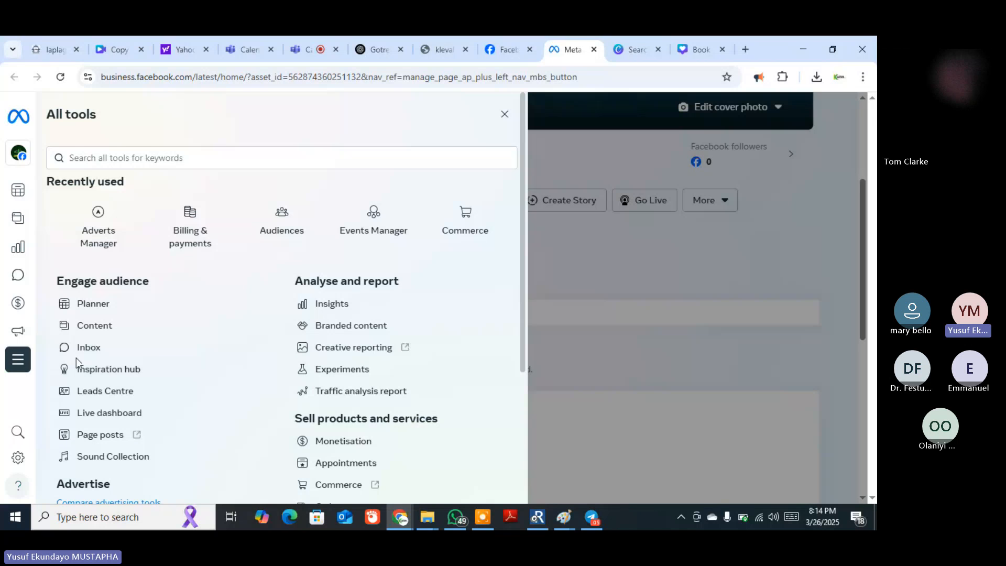
# Step: Browse the All tools panel, then open Settings to review the managed Facebook Page profiles
pyautogui.scroll(-3, 200, 337)
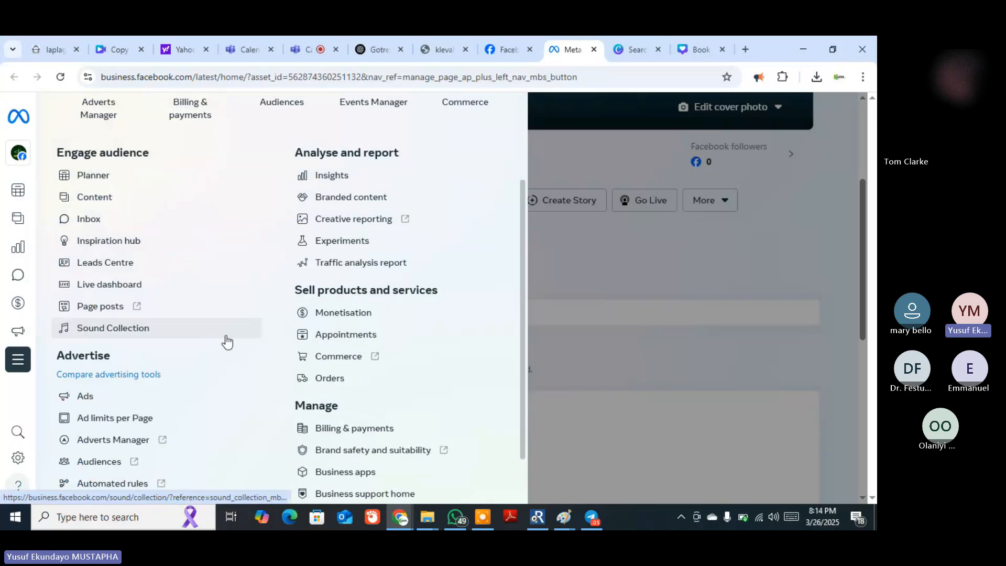
pyautogui.scroll(2, 225, 338)
pyautogui.scroll(2, 204, 272)
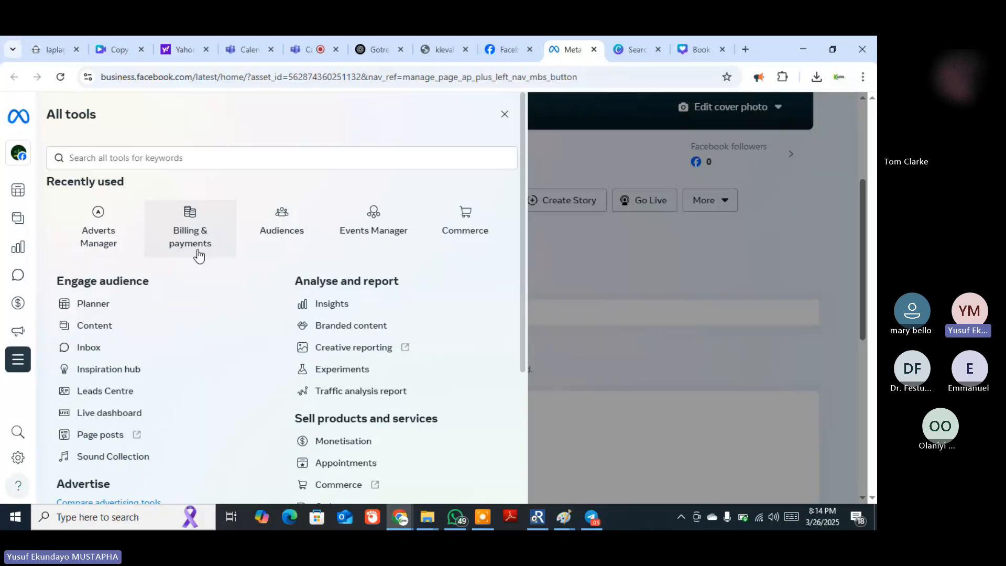
pyautogui.scroll(-4, 315, 314)
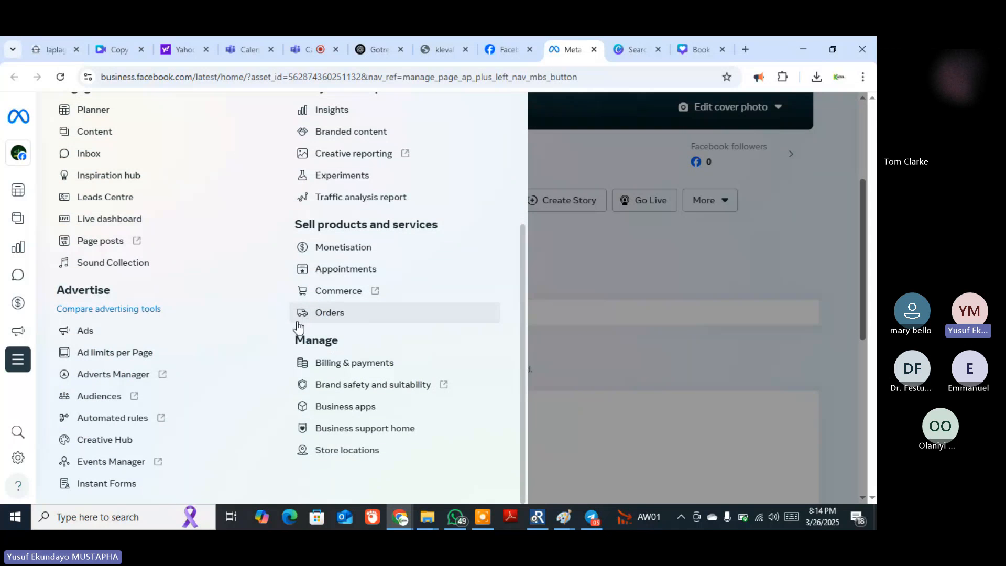
pyautogui.scroll(4, 254, 366)
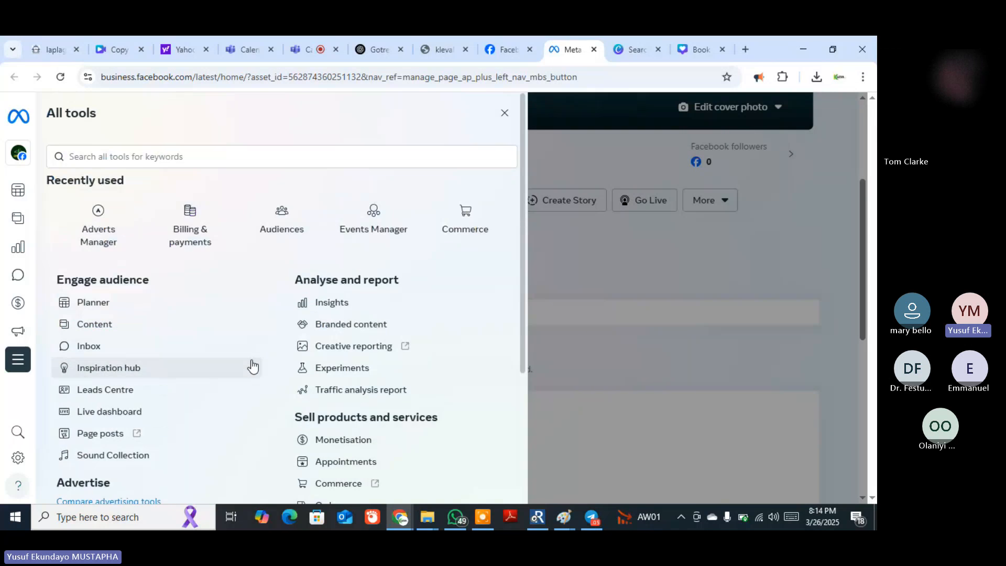
pyautogui.moveTo(21, 195)
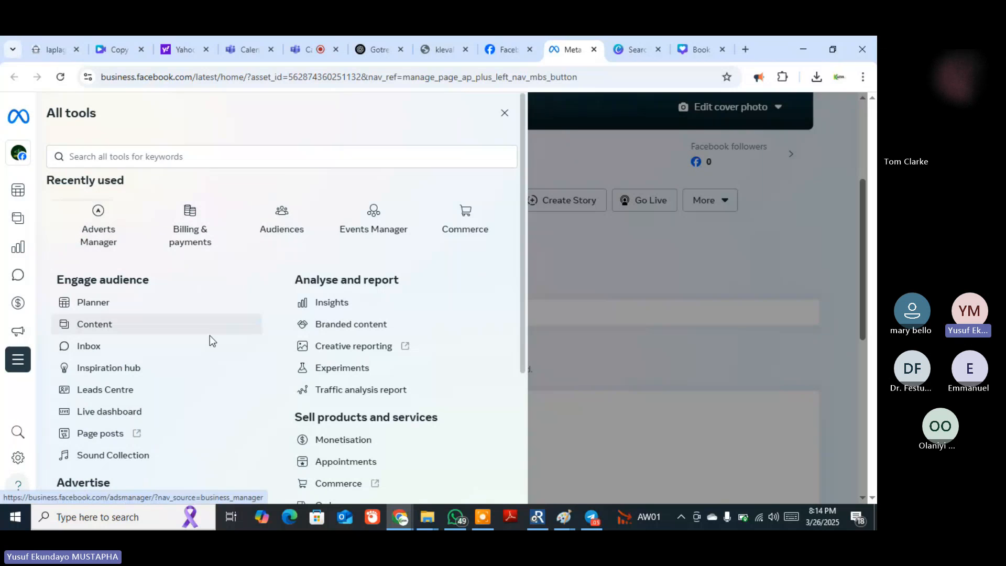
pyautogui.scroll(-4, 222, 365)
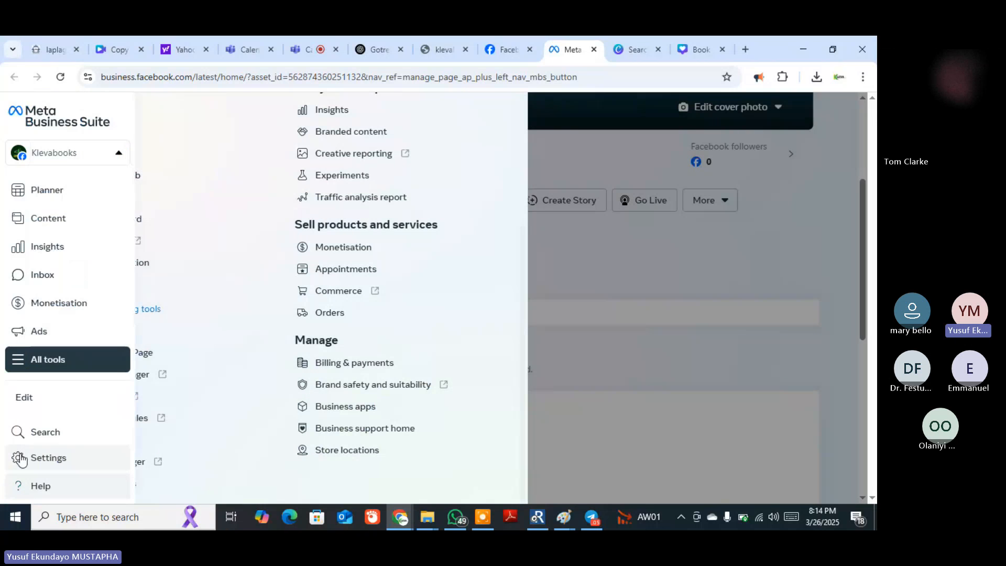
pyautogui.click(37, 457)
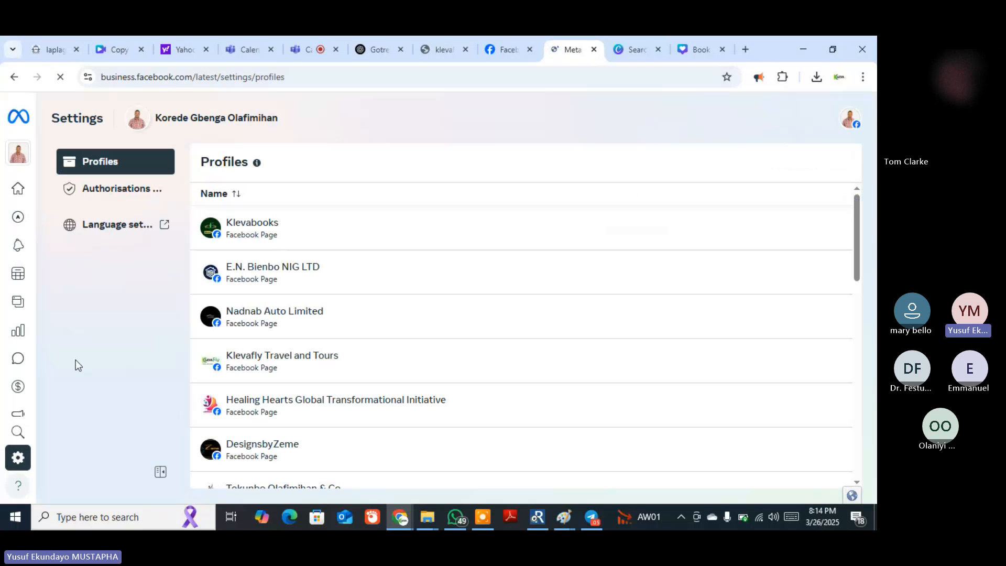
# Step: Reopen All tools and launch Adverts Manager in a new tab
pyautogui.moveTo(11, 280)
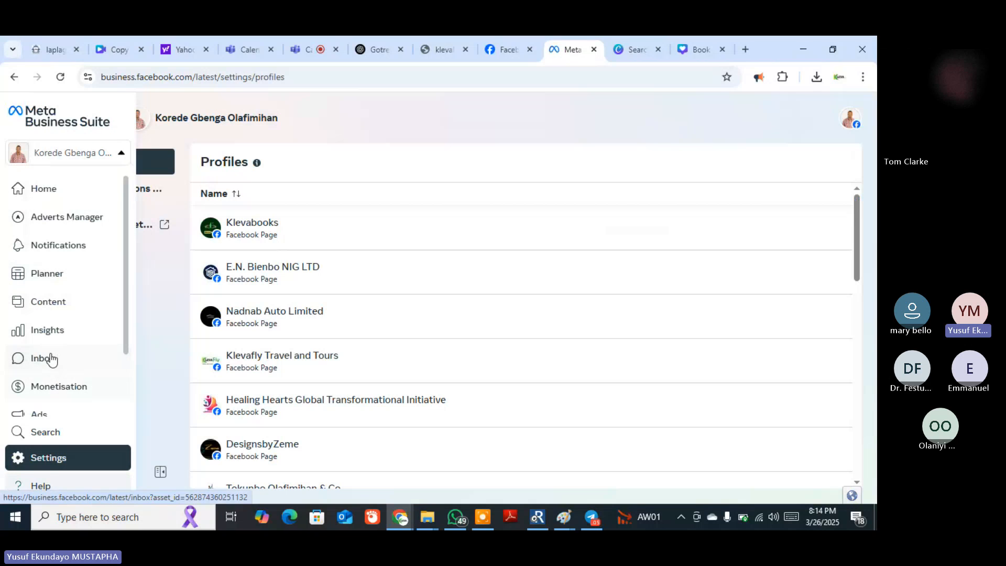
pyautogui.scroll(-2, 56, 365)
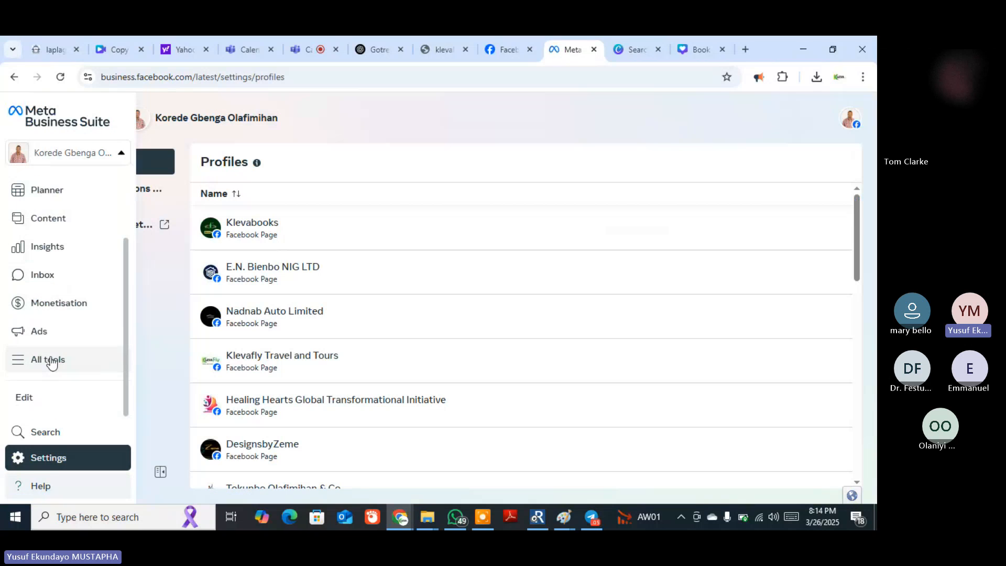
pyautogui.click(51, 361)
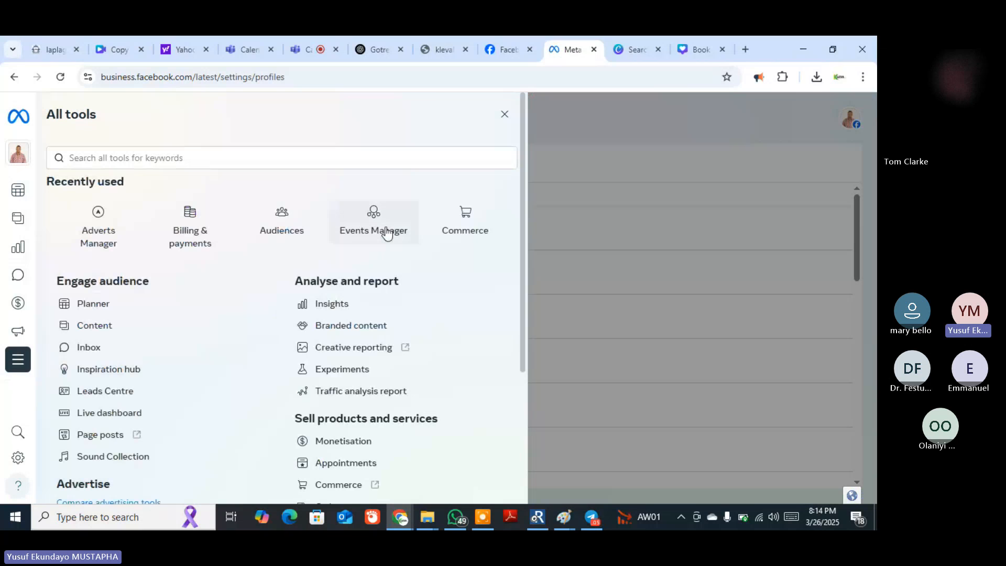
pyautogui.scroll(-3, 361, 410)
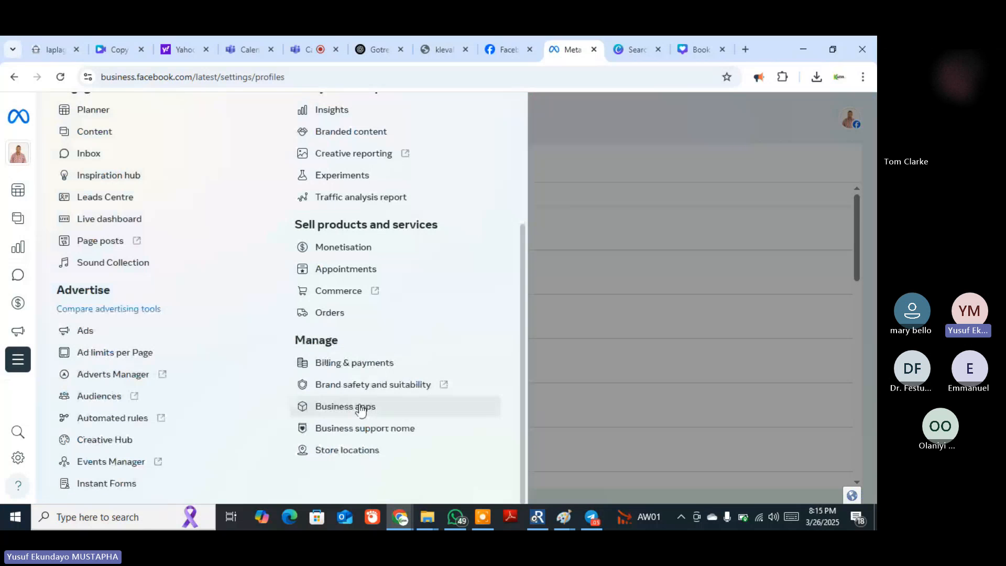
pyautogui.scroll(3, 315, 347)
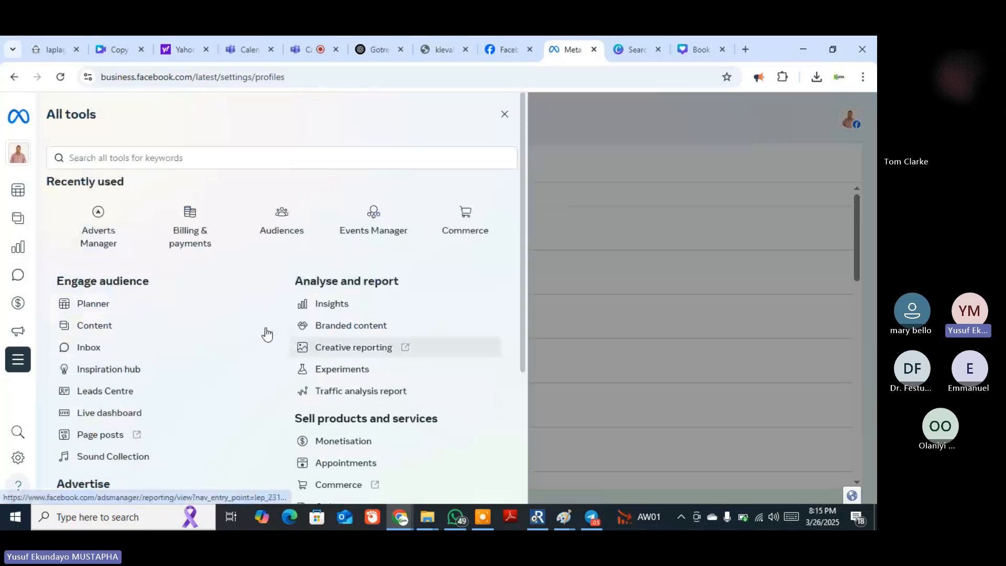
pyautogui.click(99, 238)
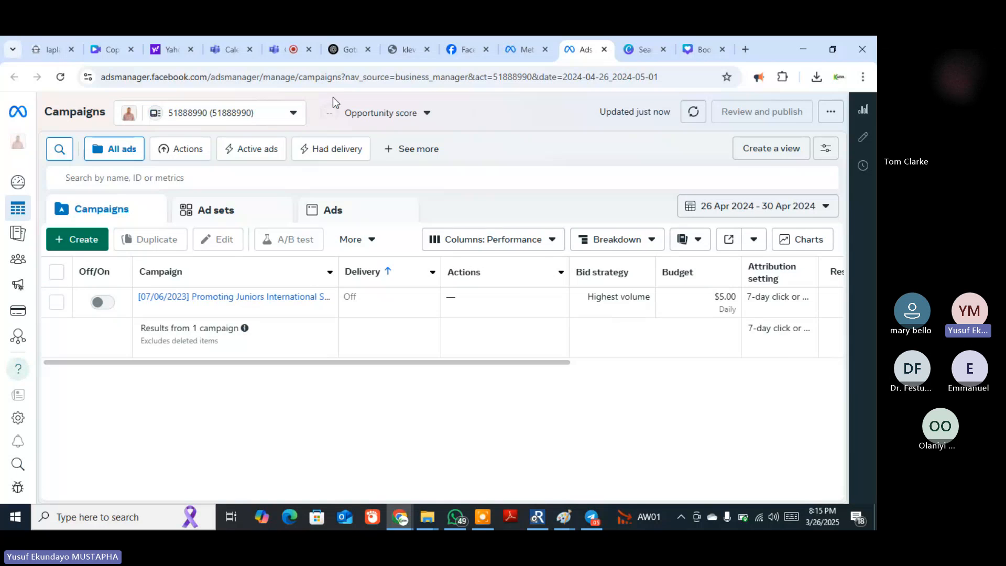
# Step: Check the Opportunity score showing the restricted account, then open Business settings from All tools
pyautogui.click(330, 111)
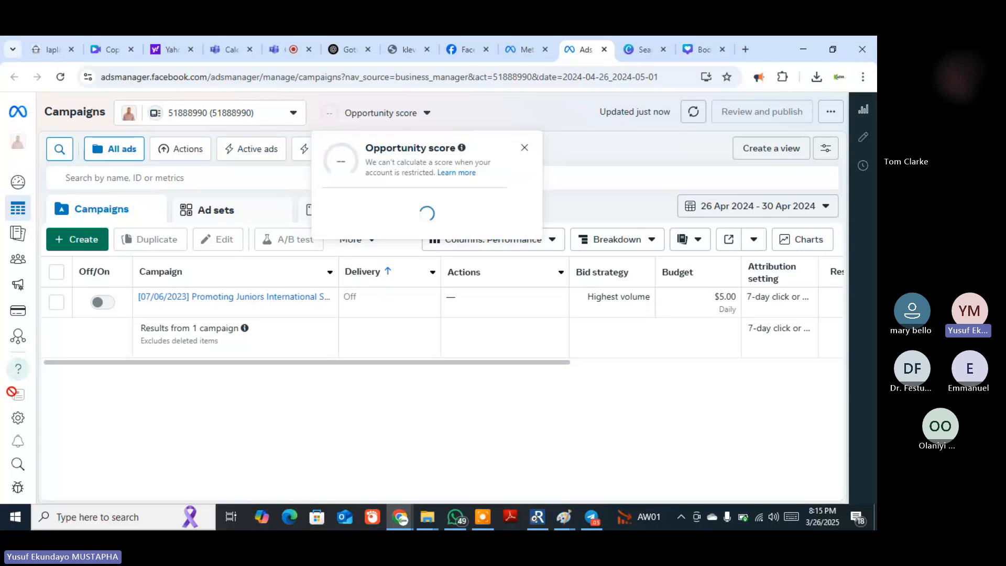
pyautogui.moveTo(20, 262)
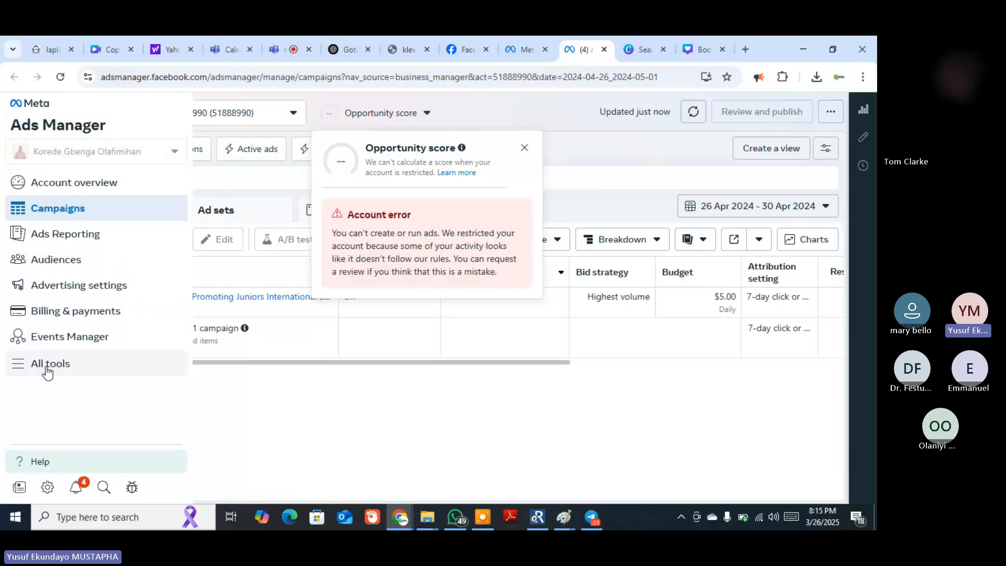
pyautogui.click(47, 366)
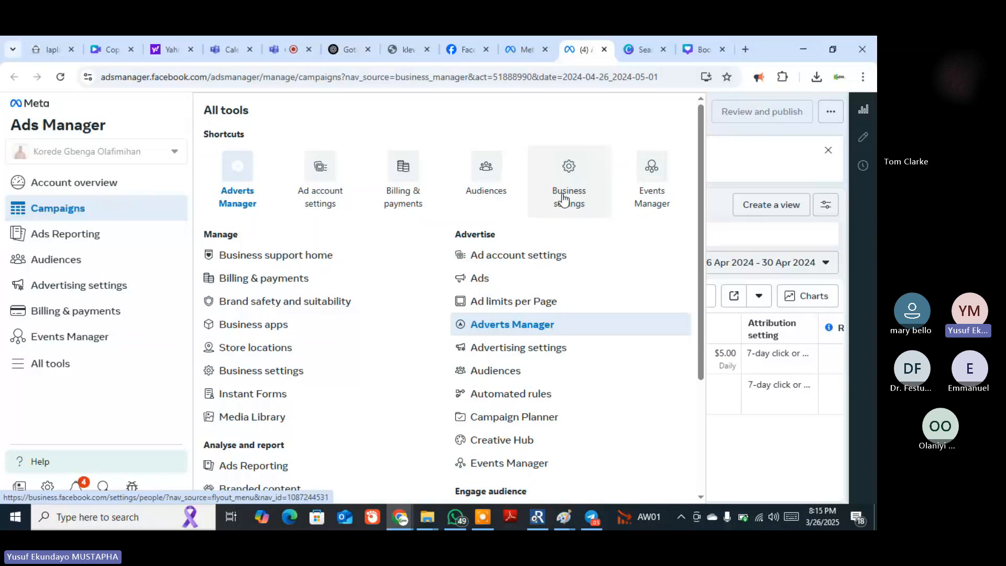
pyautogui.click(568, 196)
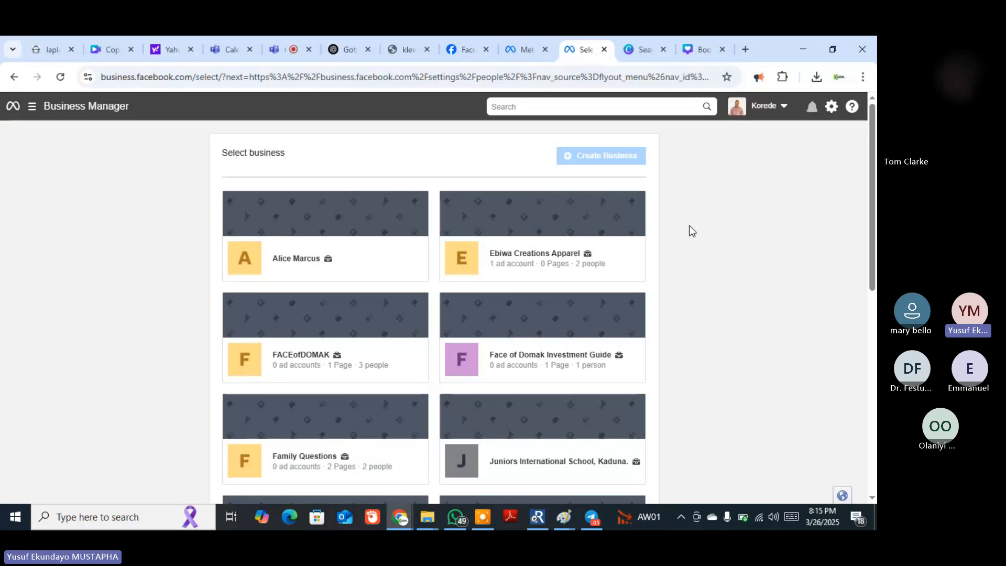
# Step: Search the Select business list for 'klevabooks' and dismiss the suggestions
pyautogui.scroll(-8, 617, 293)
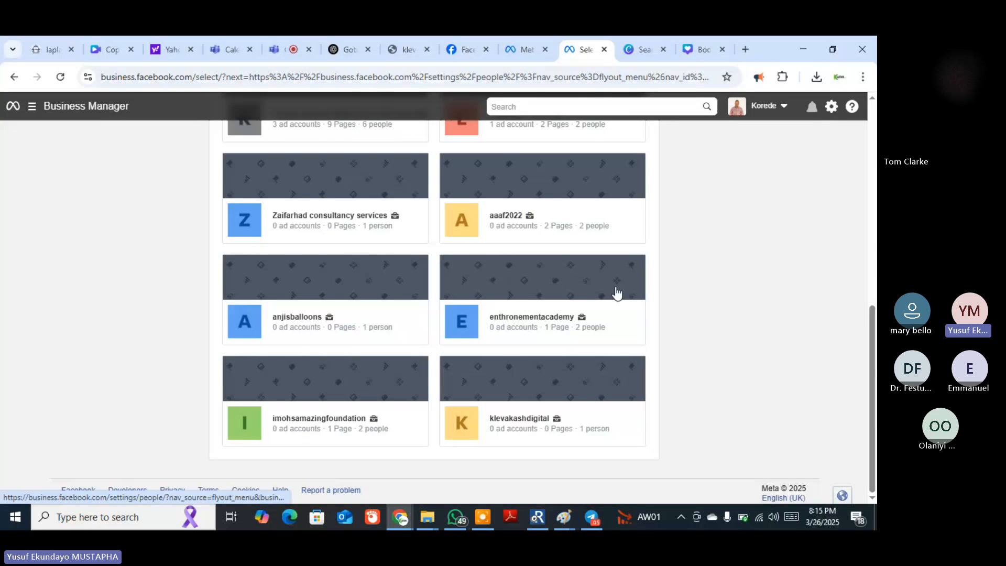
pyautogui.scroll(6, 617, 294)
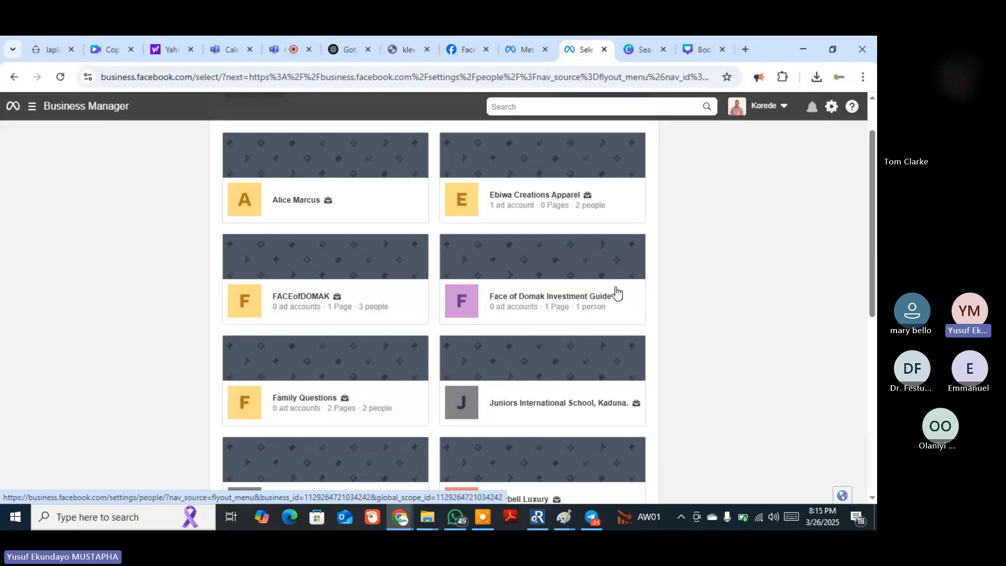
pyautogui.scroll(1, 617, 293)
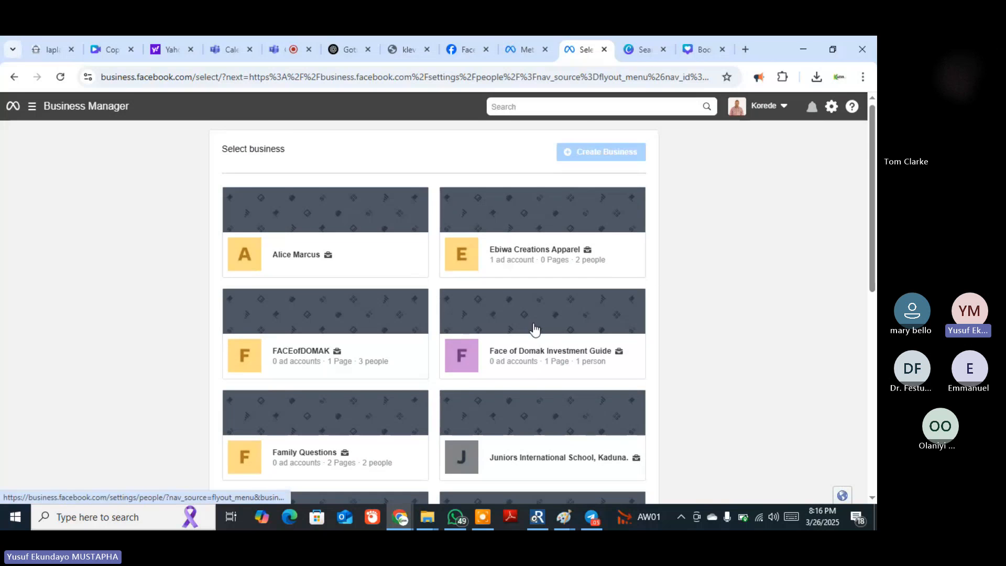
pyautogui.scroll(-2, 534, 330)
pyautogui.scroll(-2, 534, 329)
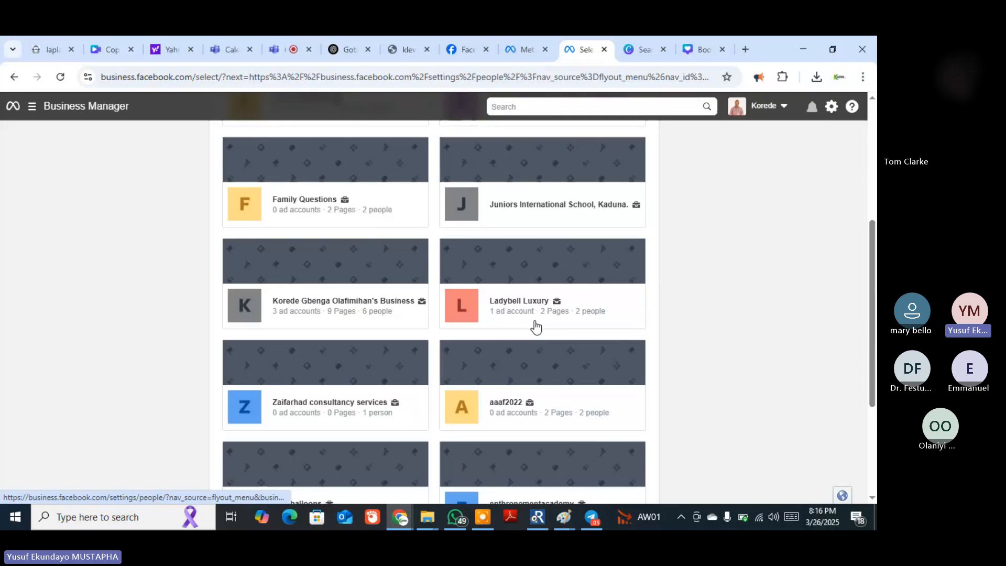
pyautogui.scroll(-2, 535, 328)
pyautogui.scroll(-1, 529, 375)
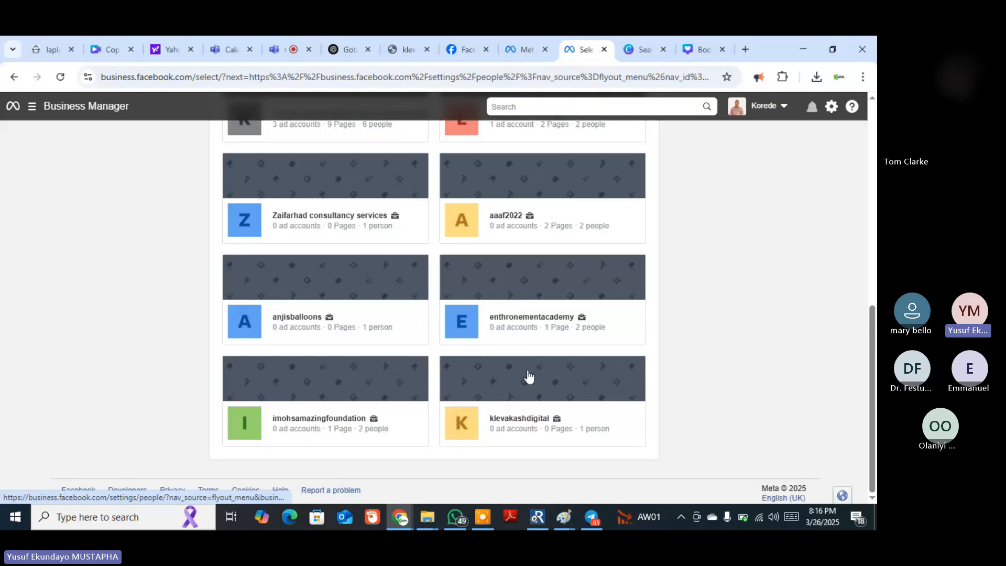
pyautogui.scroll(2, 528, 375)
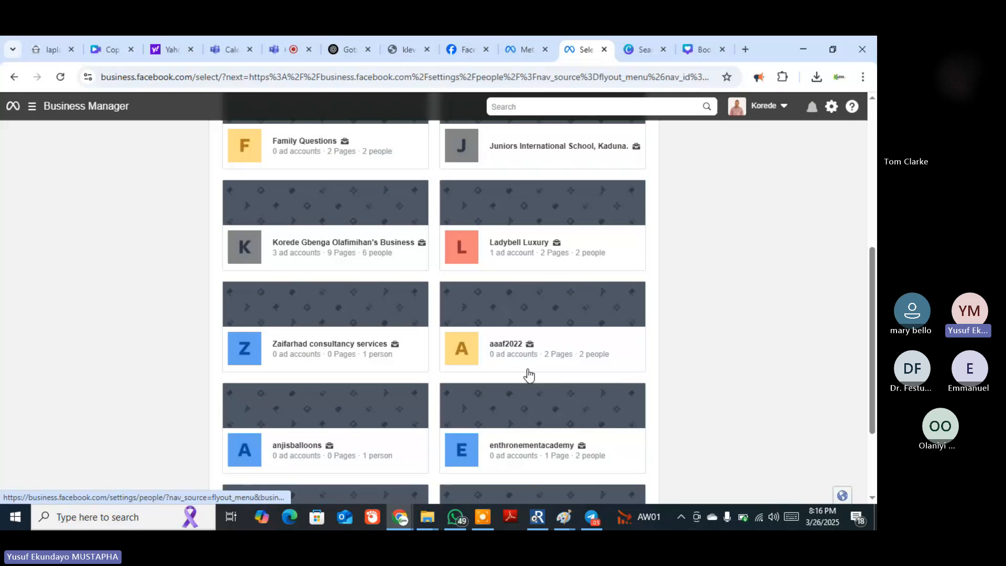
pyautogui.scroll(5, 526, 373)
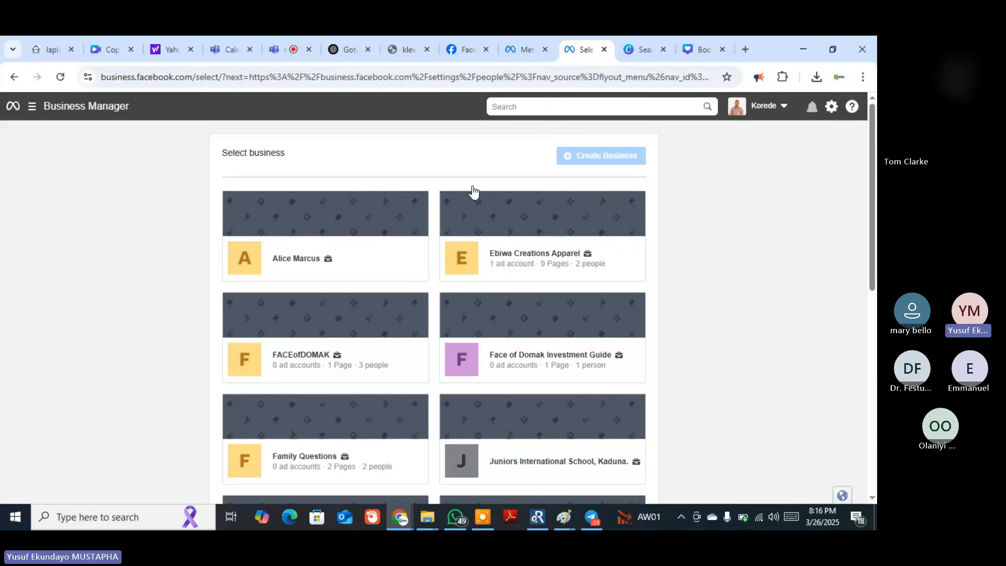
pyautogui.click(543, 105)
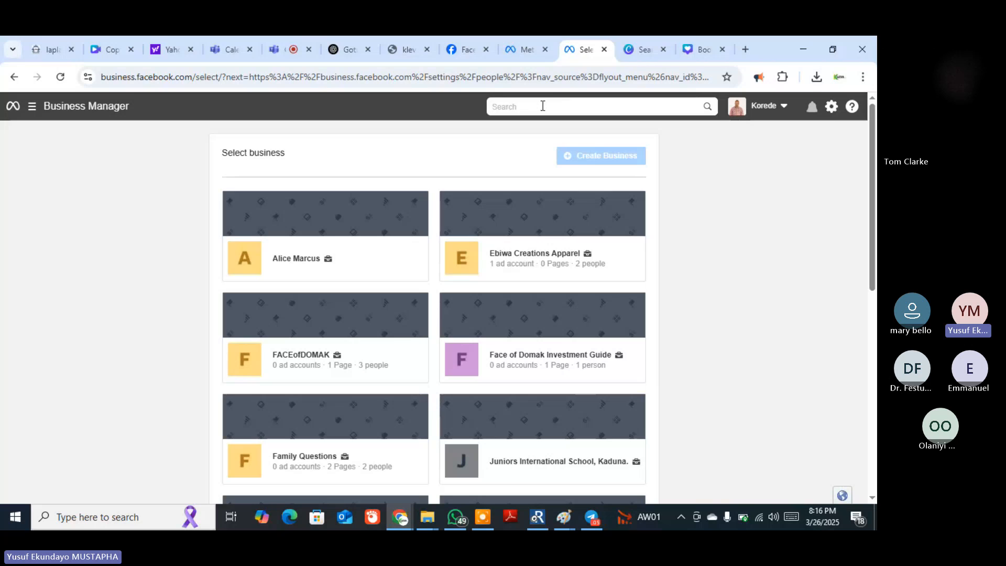
pyautogui.write('kleva')
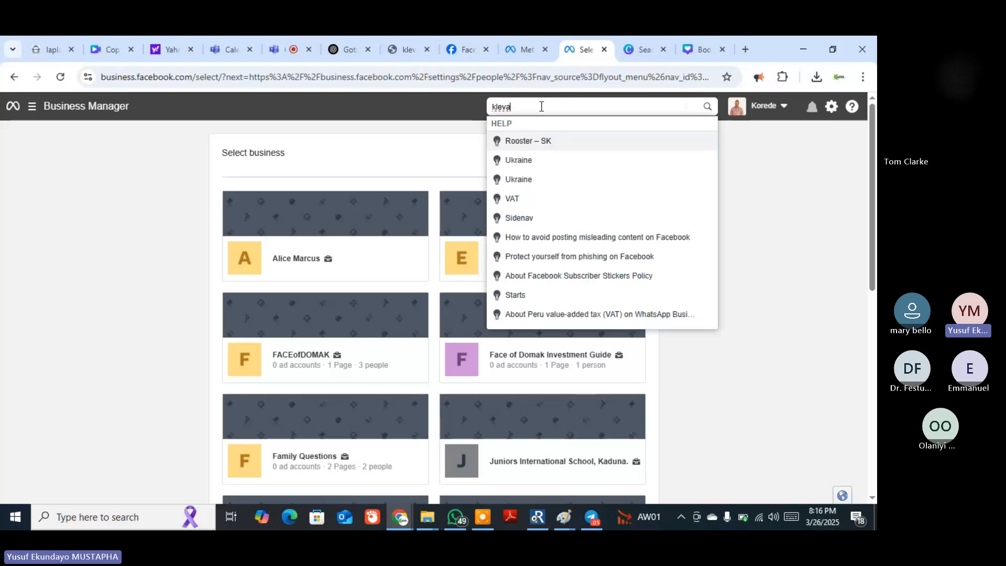
pyautogui.write('books')
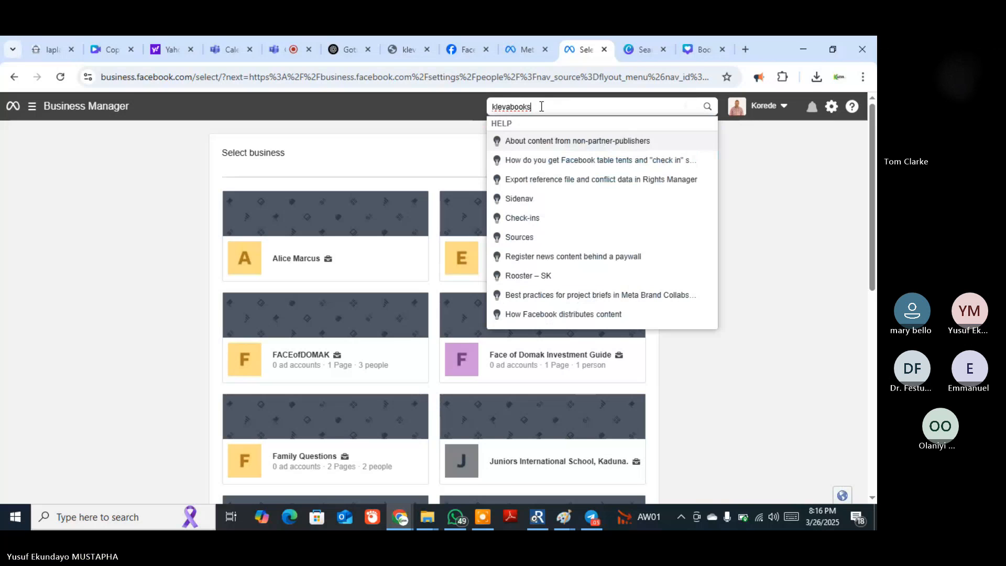
pyautogui.click(768, 199)
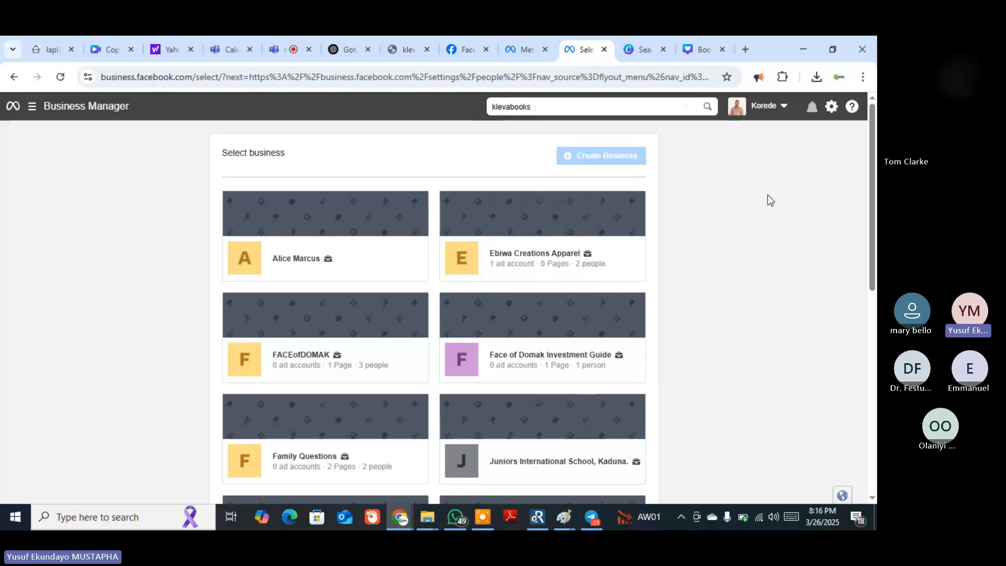
# Step: Scroll the business list and open one business's people settings
pyautogui.scroll(-1, 306, 322)
pyautogui.scroll(-4, 306, 322)
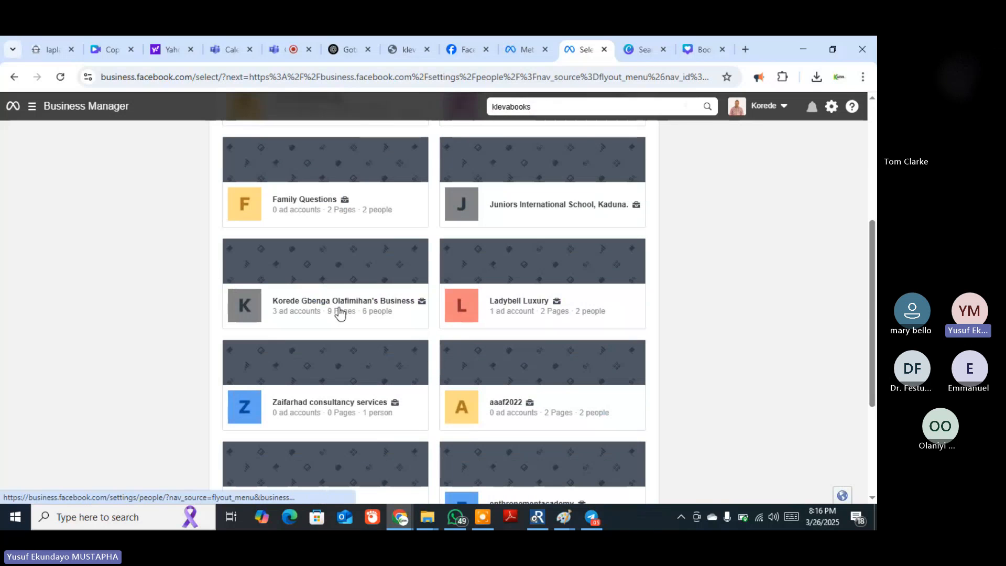
pyautogui.scroll(5, 339, 313)
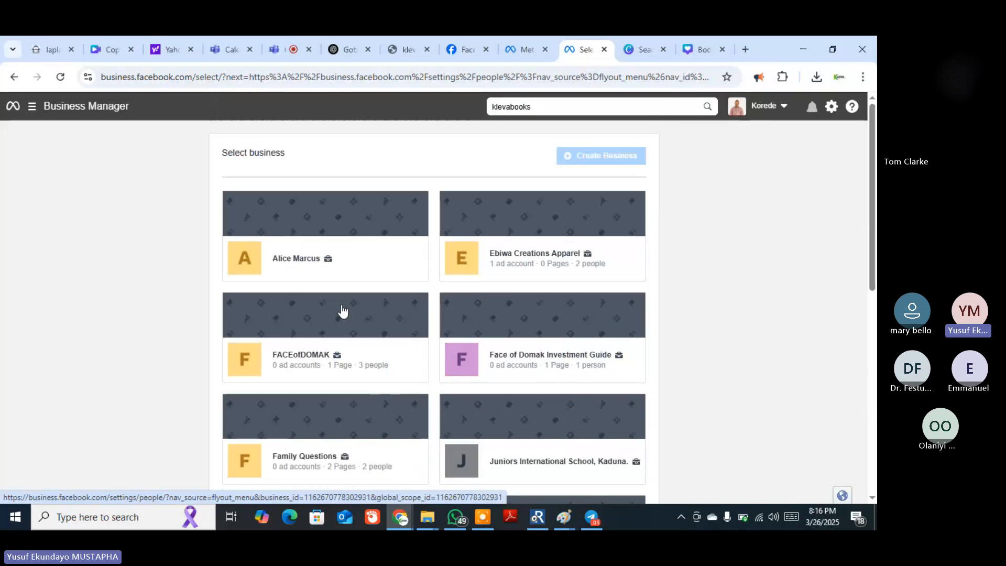
pyautogui.moveTo(609, 157)
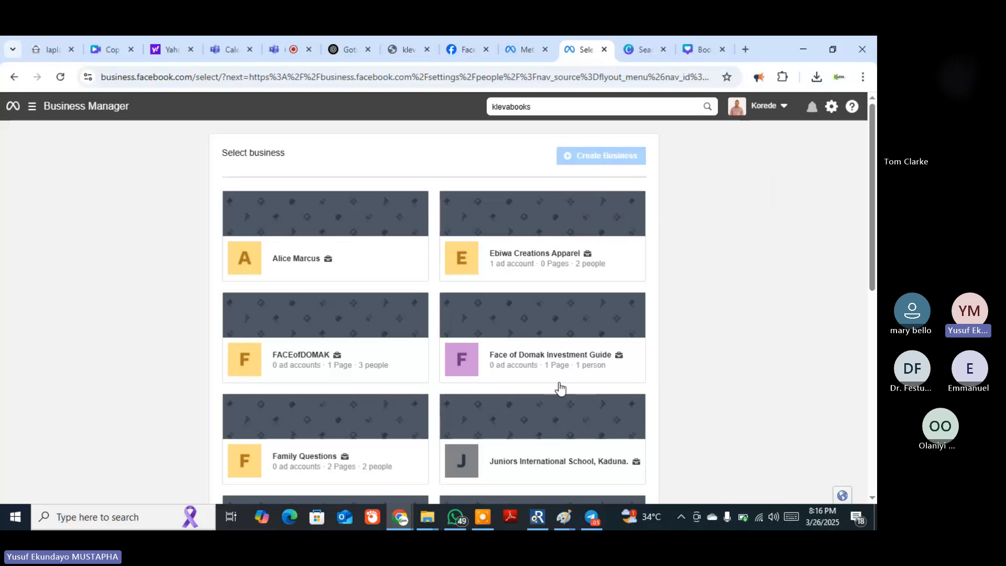
pyautogui.scroll(-5, 559, 387)
pyautogui.scroll(5, 559, 387)
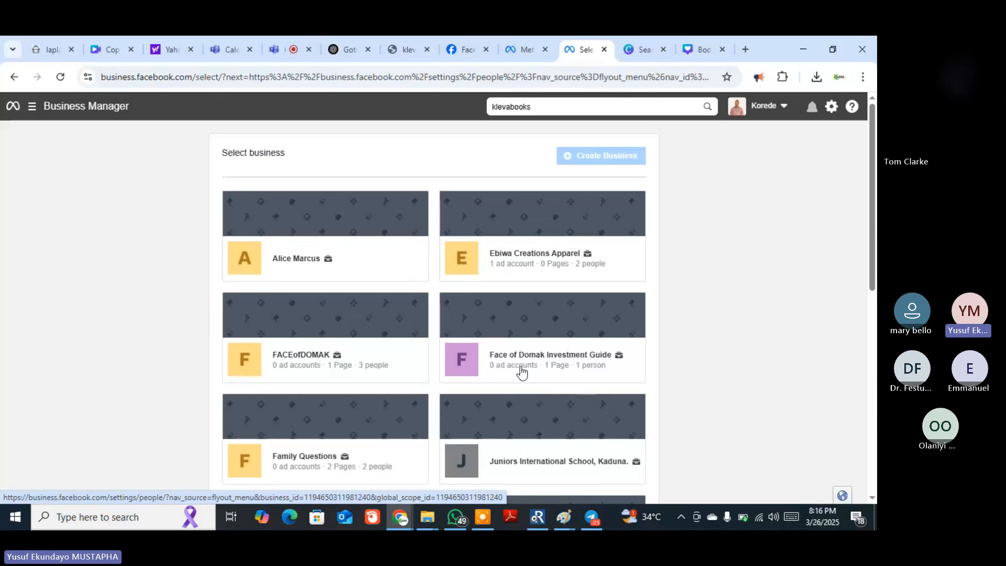
pyautogui.scroll(-1, 351, 412)
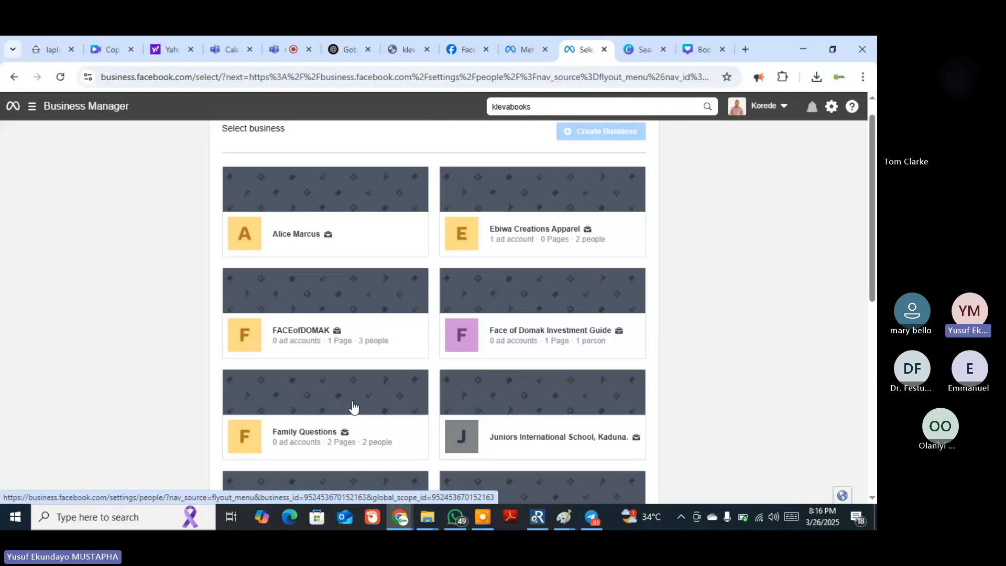
pyautogui.click(352, 407)
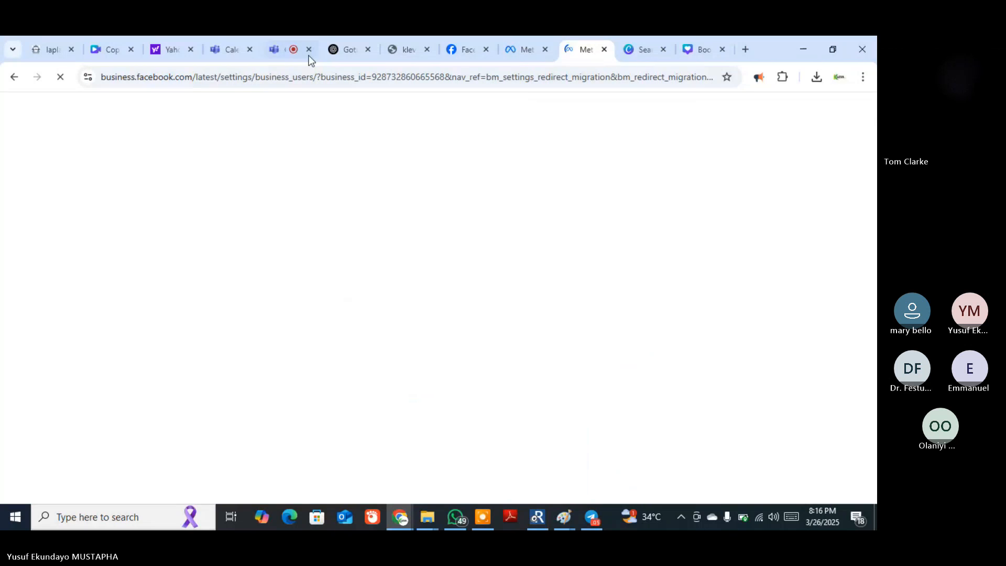
# Step: Admit both people waiting in the Teams meeting lobby
pyautogui.click(284, 52)
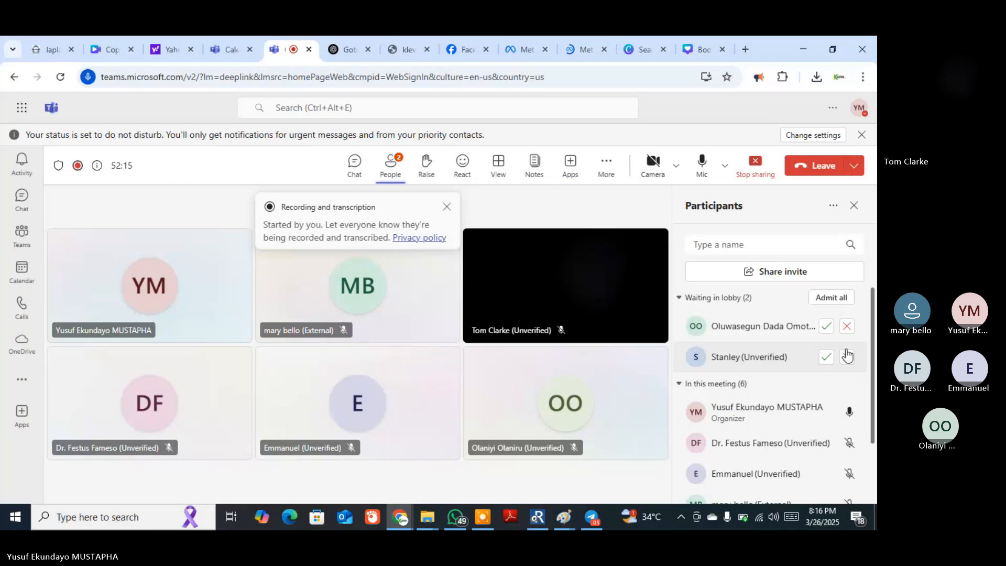
pyautogui.click(826, 326)
pyautogui.click(825, 357)
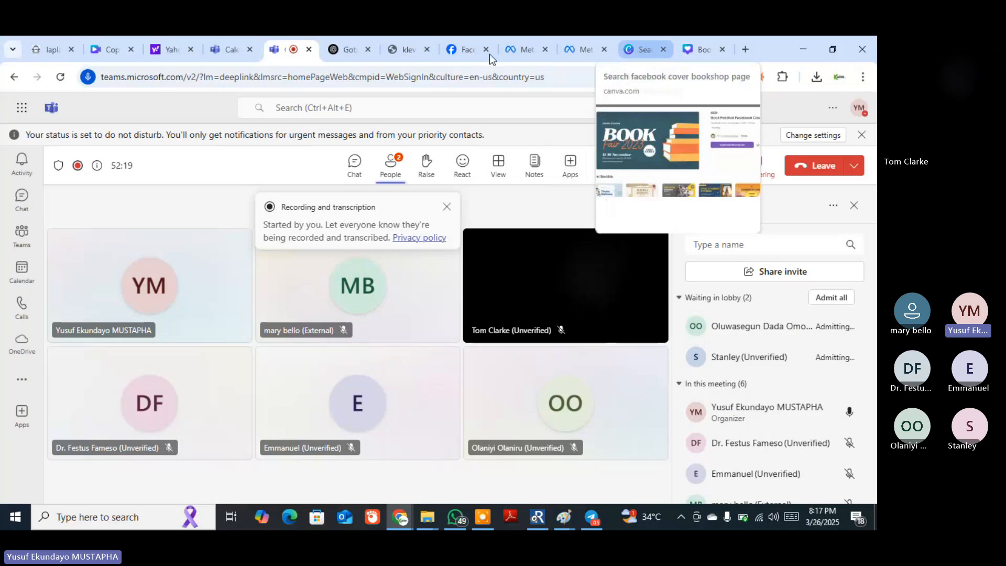
# Step: Return to the Facebook and Meta tabs and close the extra Profiles page
pyautogui.click(456, 52)
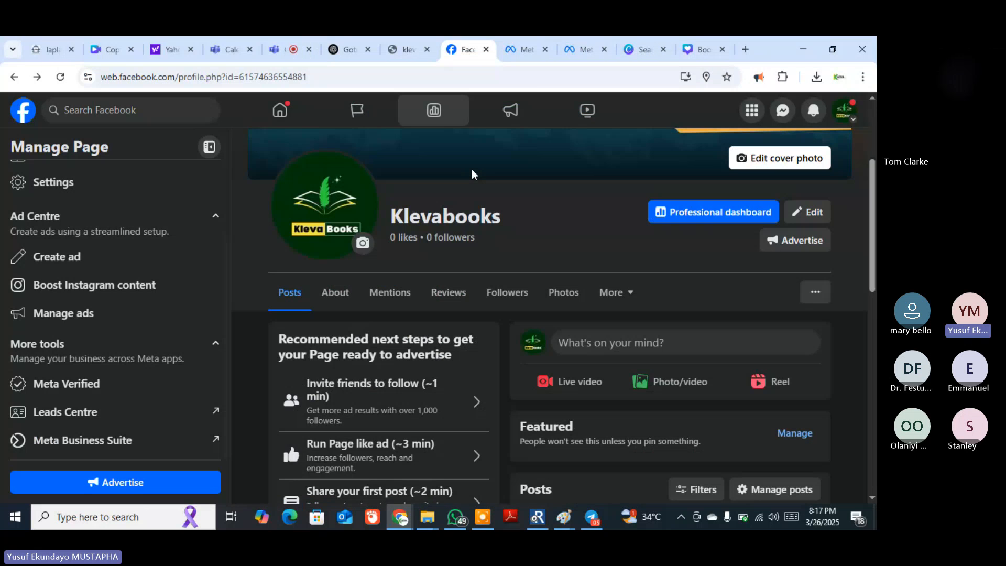
pyautogui.click(530, 52)
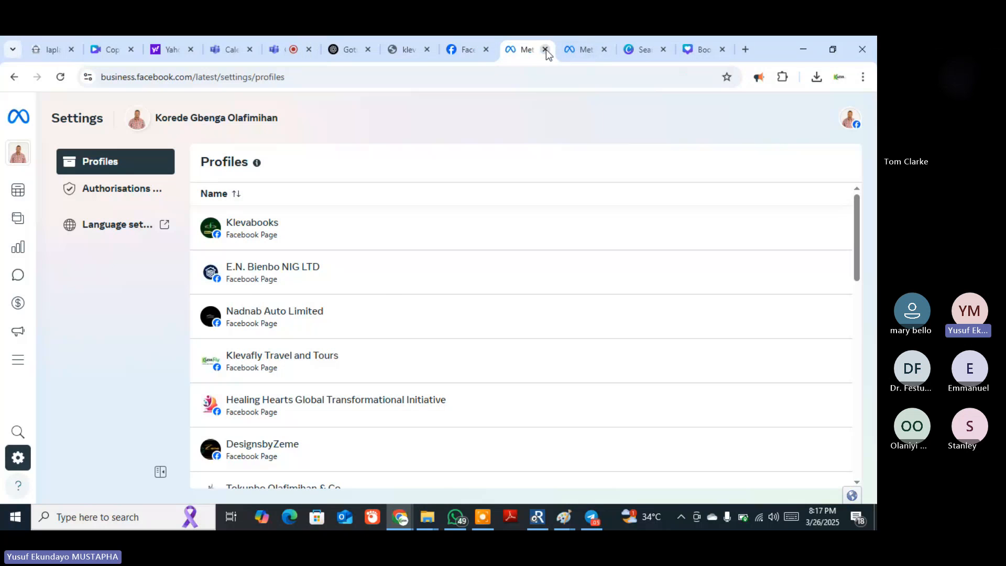
pyautogui.click(545, 49)
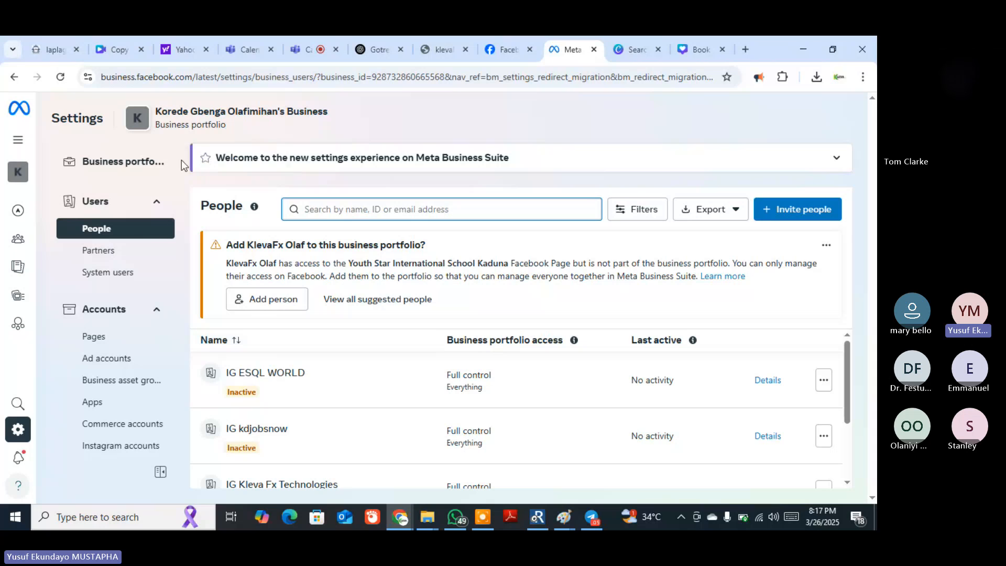
# Step: Show the portfolio's three ad accounts, including triad klevafx with its one assigned person
pyautogui.click(110, 361)
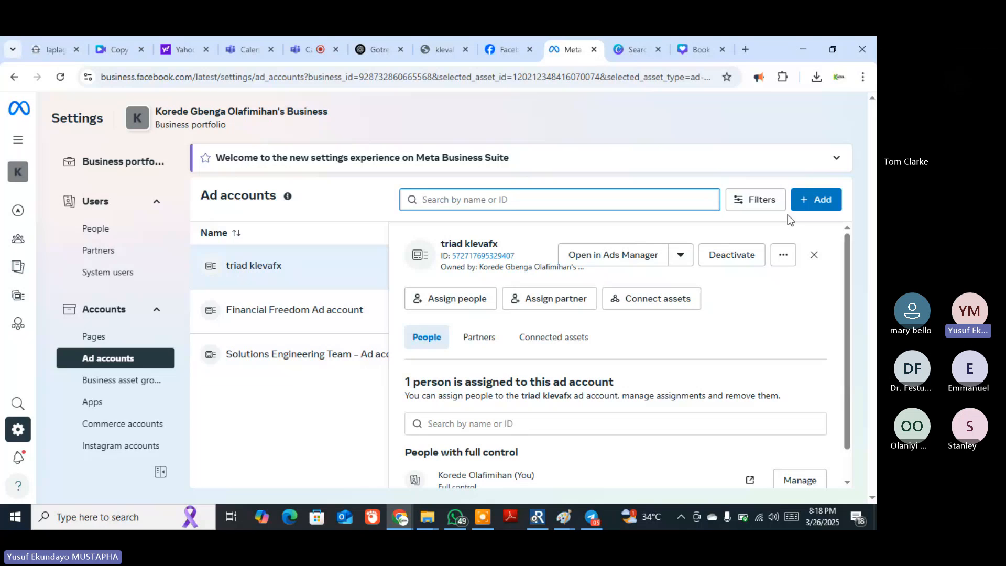
pyautogui.click(819, 201)
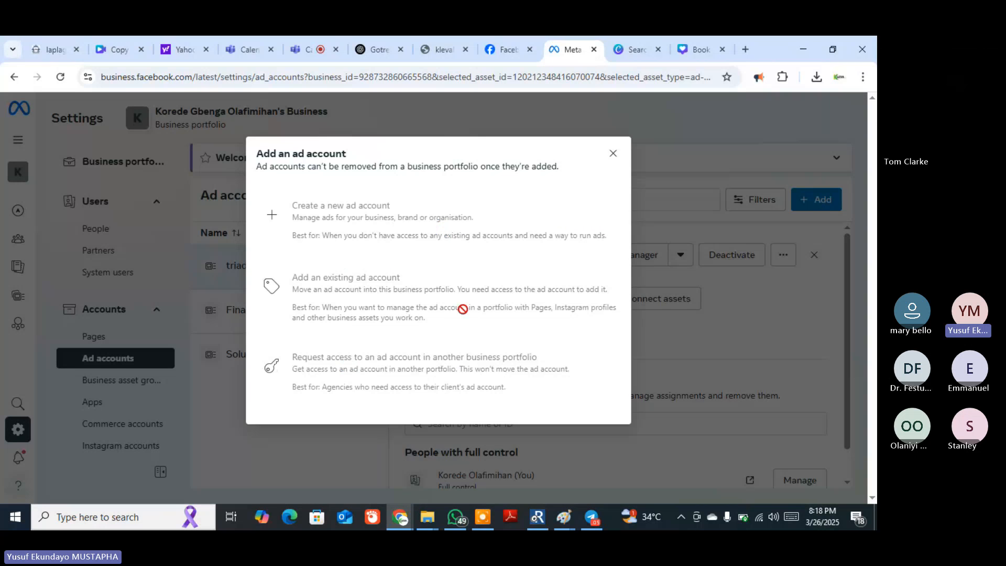
pyautogui.moveTo(388, 362)
pyautogui.moveTo(314, 239)
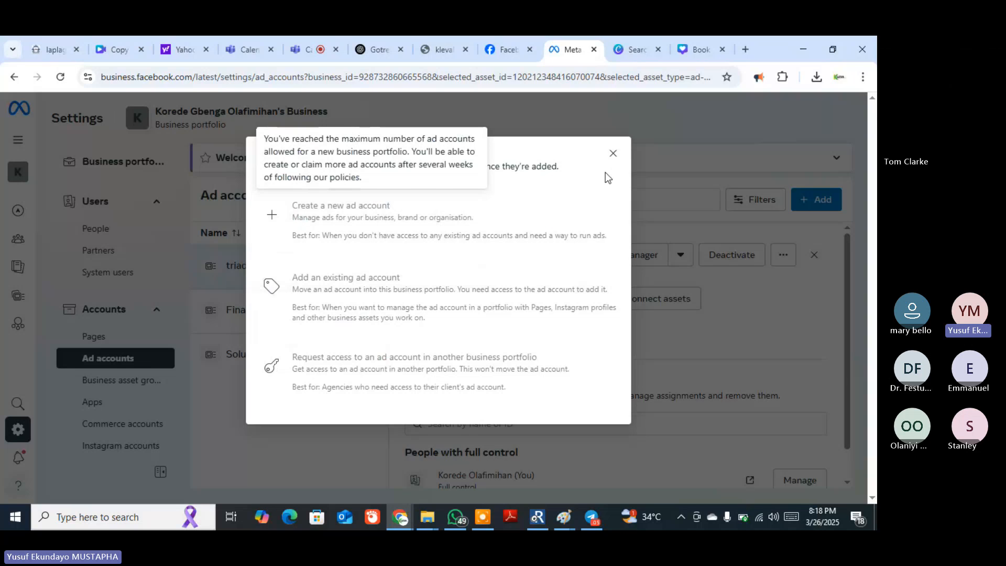
pyautogui.click(613, 154)
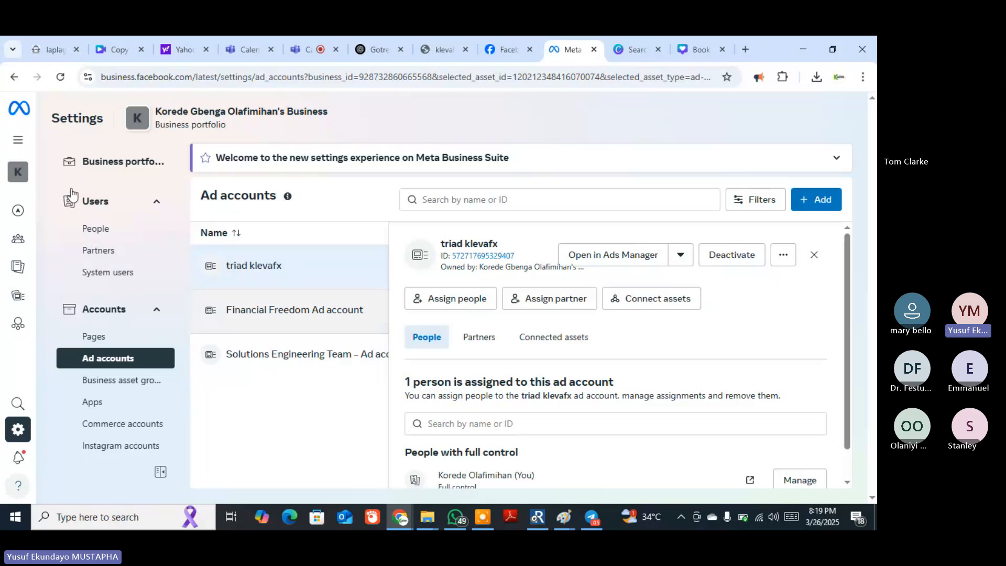
# Step: Expand the Business Suite sidebar, view the All tools list, then return to the Klevabooks Page
pyautogui.click(12, 139)
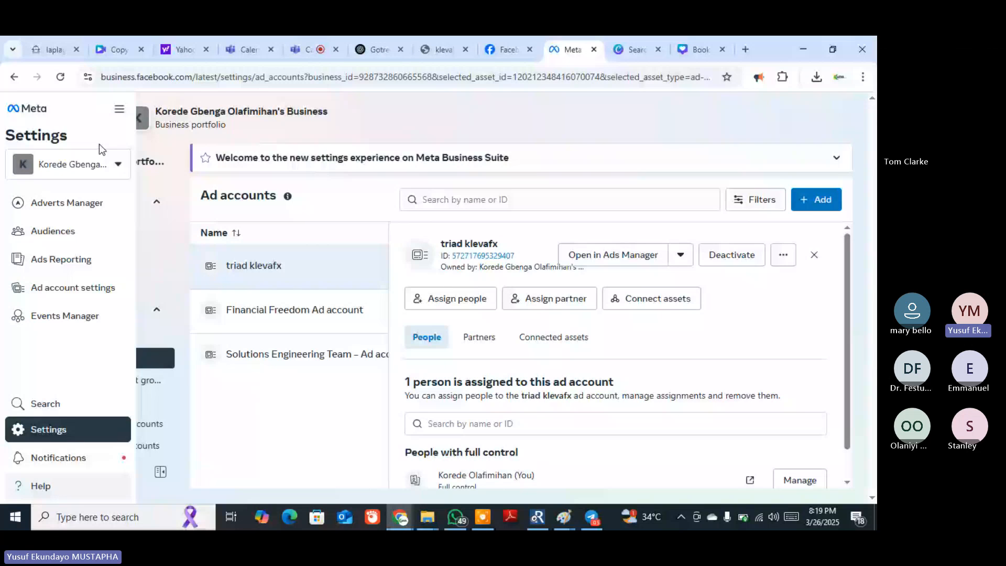
pyautogui.click(120, 109)
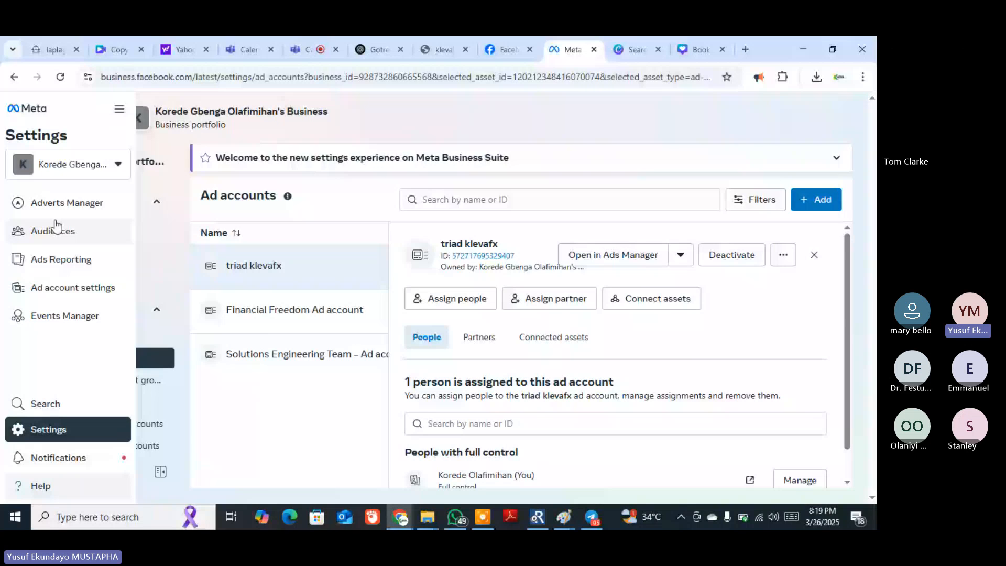
pyautogui.click(53, 212)
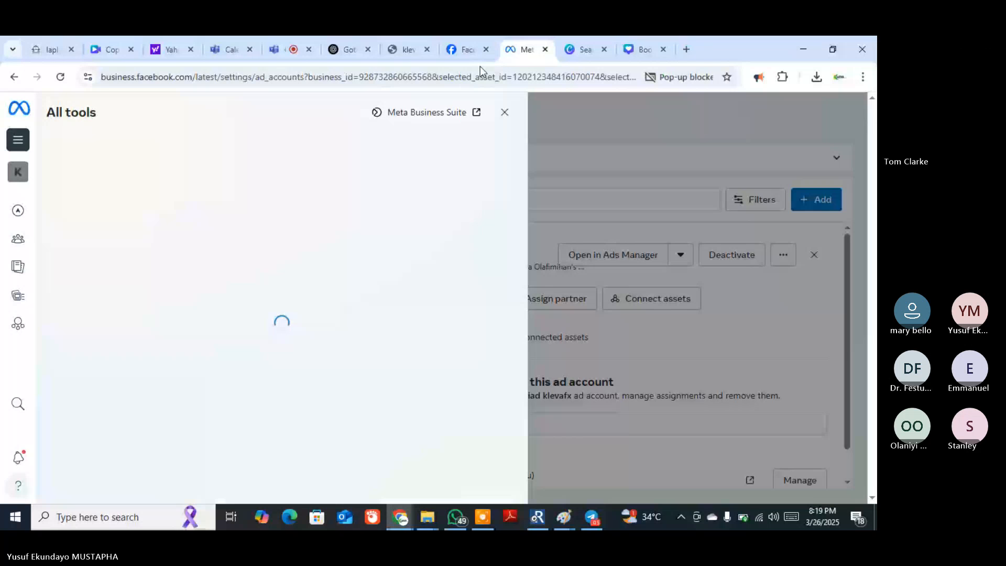
pyautogui.click(476, 51)
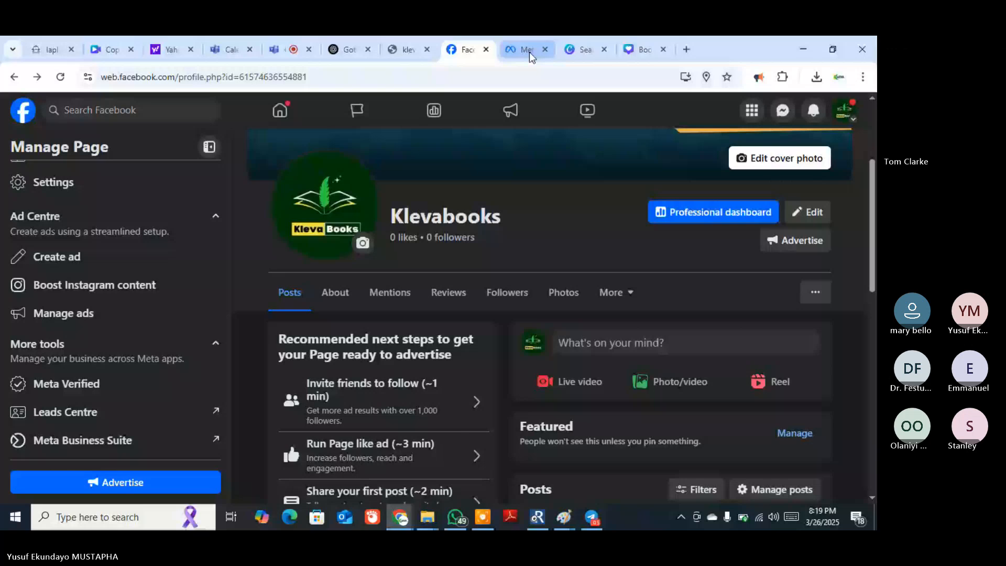
# Step: Close the old Meta settings tab and launch Meta Business Suite from the Klevabooks Page's More tools
pyautogui.middleClick(530, 54)
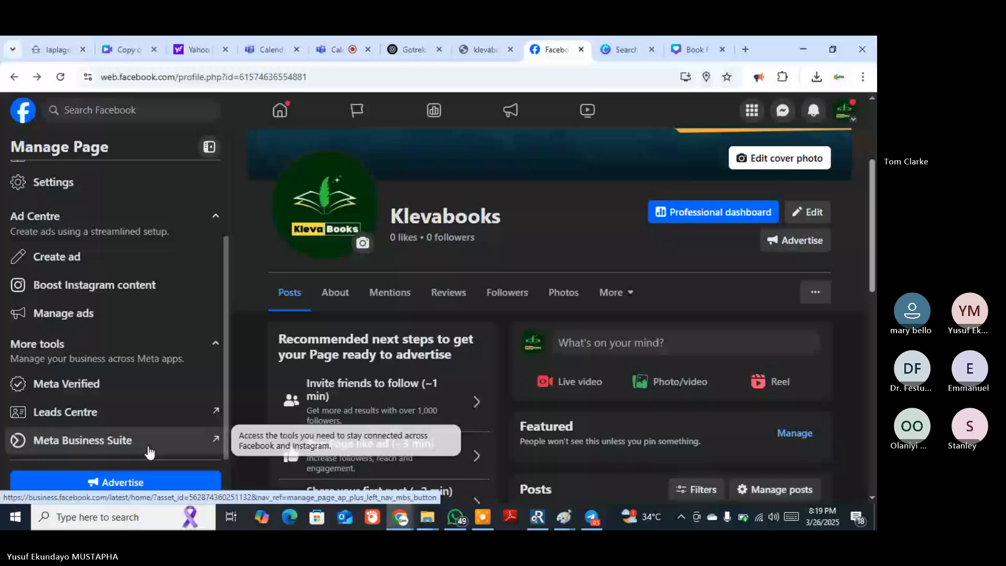
pyautogui.click(150, 451)
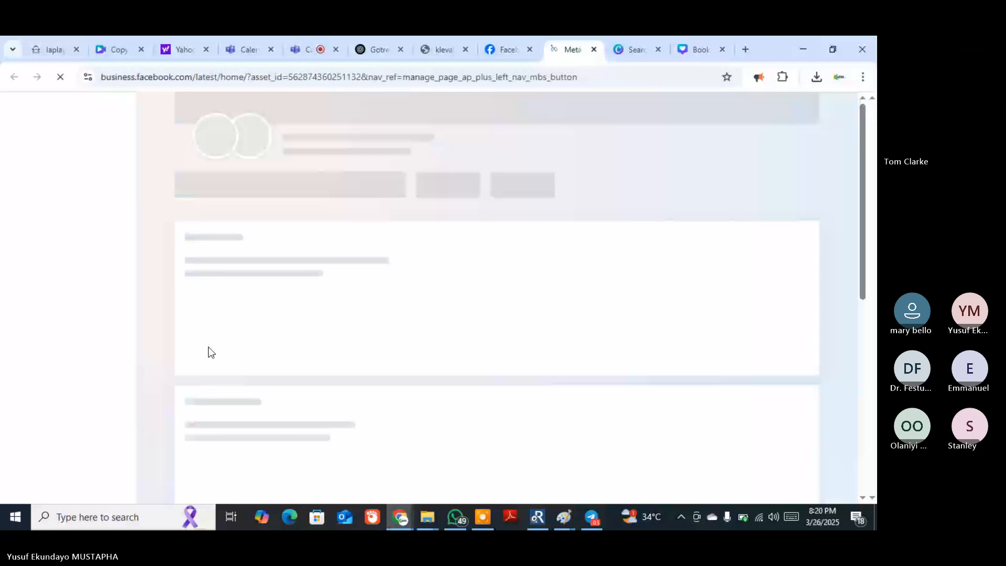
# Step: Leave Business Suite loading and return to the Microsoft Teams meeting with one person in the lobby
pyautogui.click(310, 49)
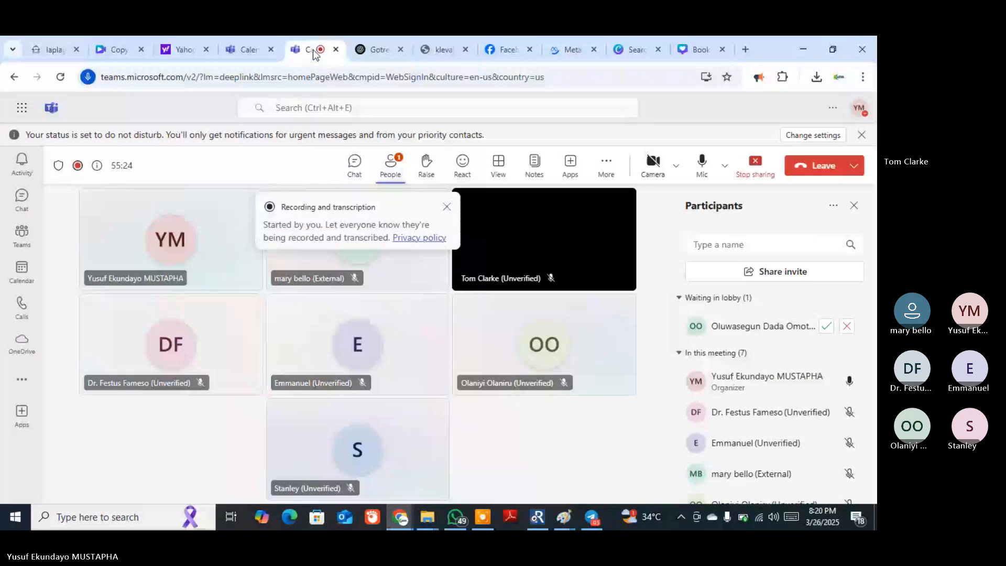